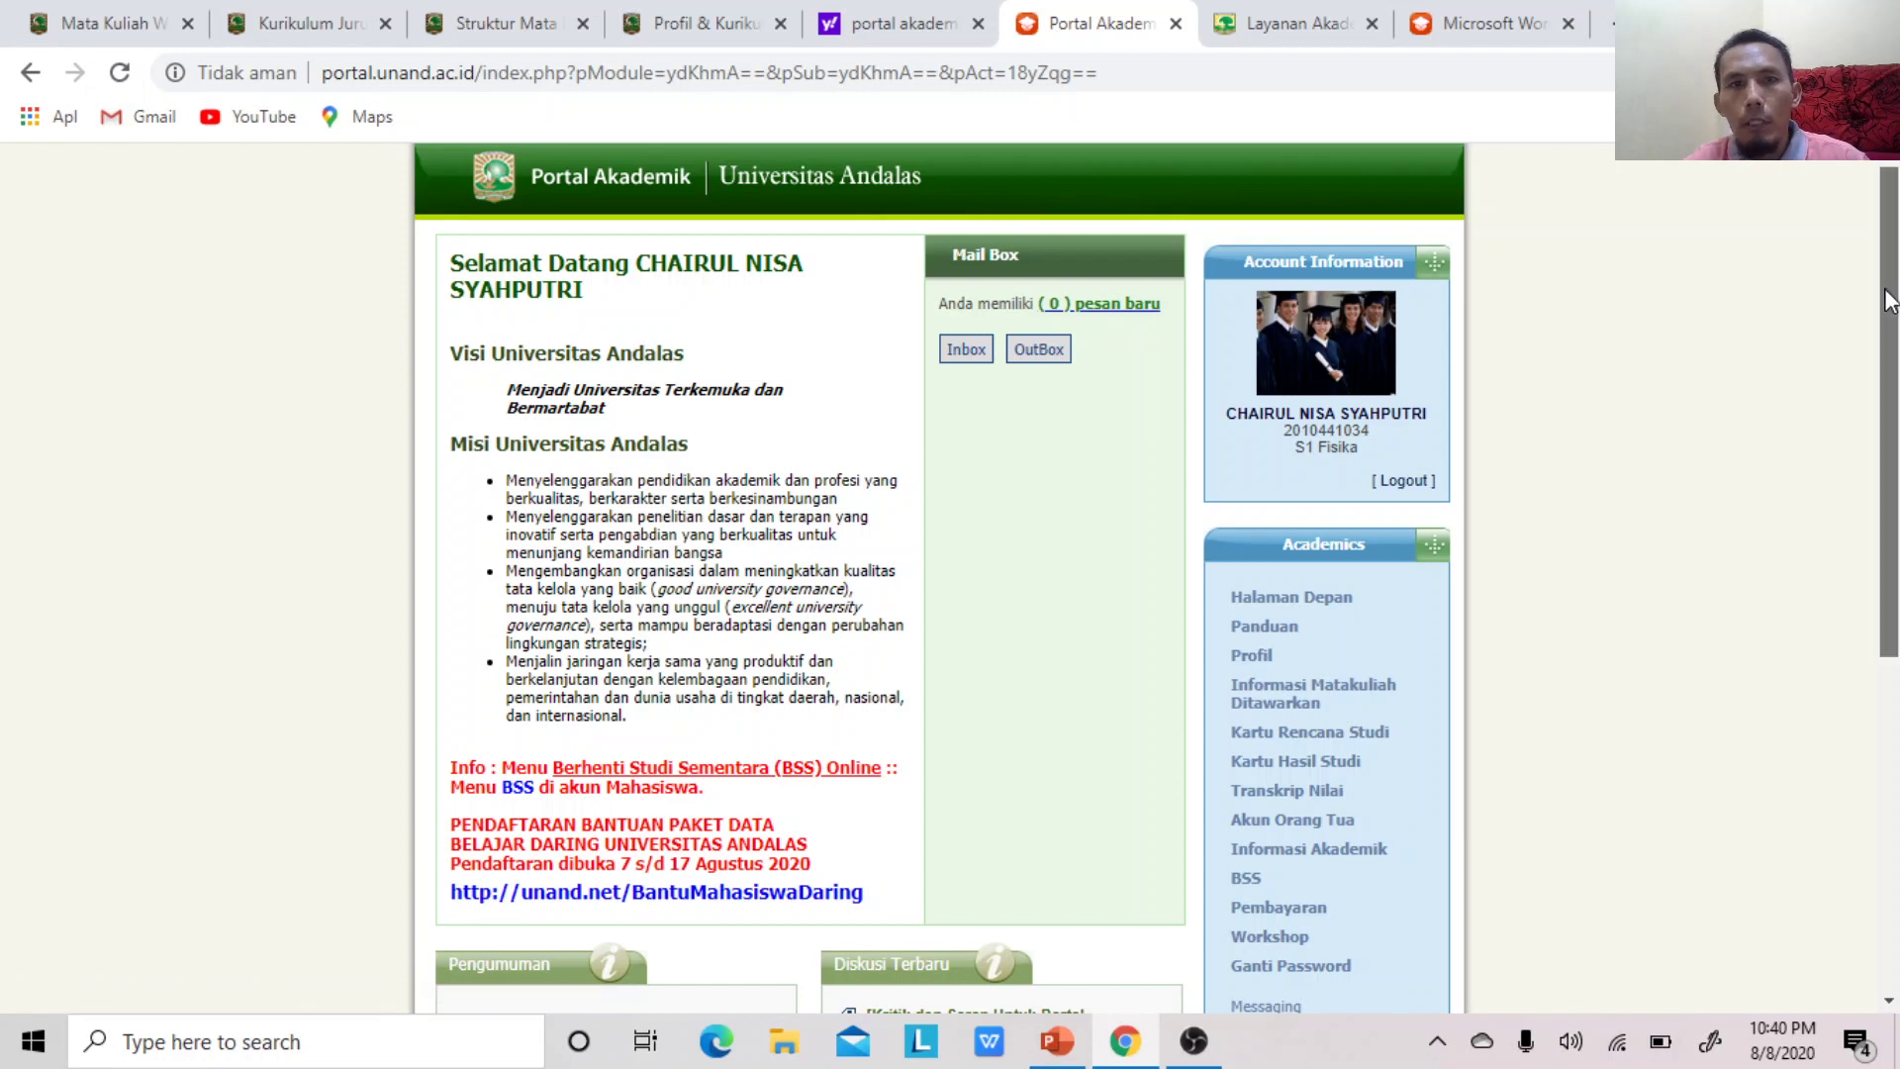
Read the announcement on the portal home page about registering for the online-learning data package aid, highlighting its dates and link
drag(1888, 300, 1869, 392)
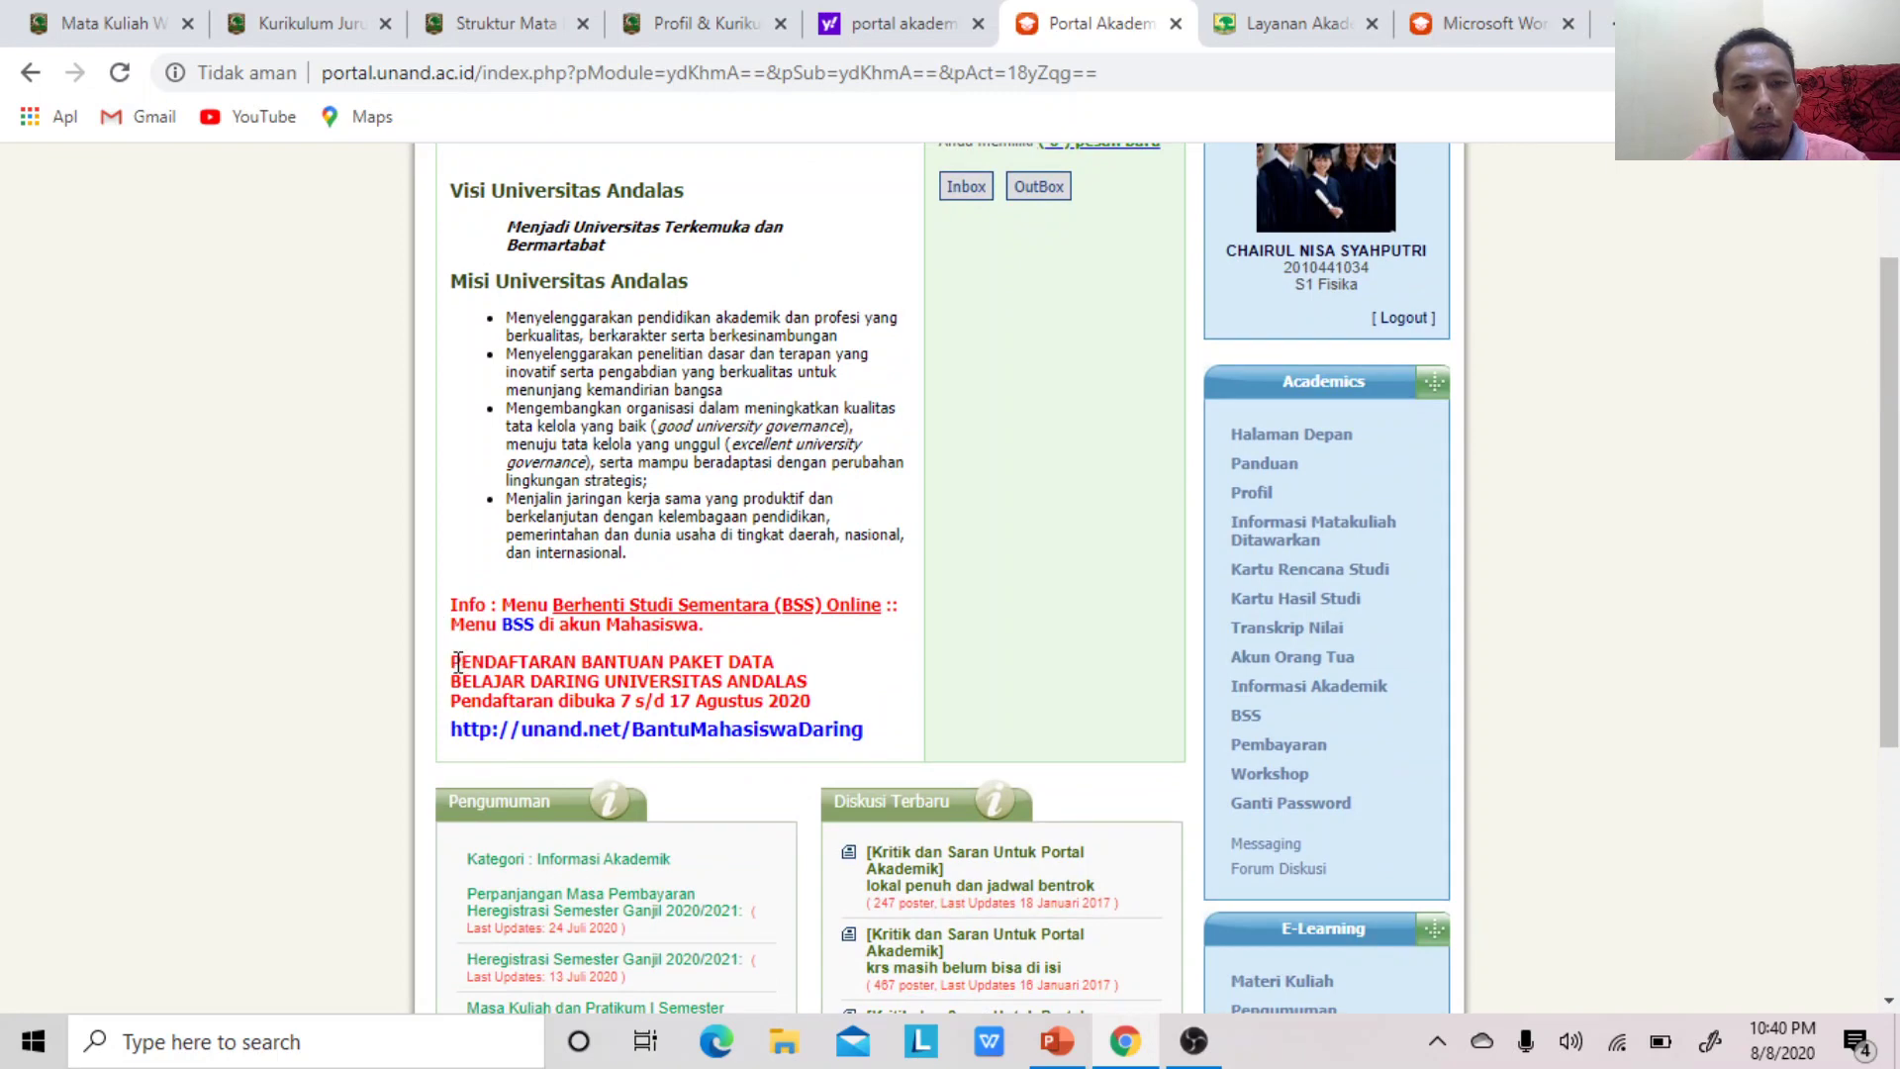
drag(457, 663, 831, 699)
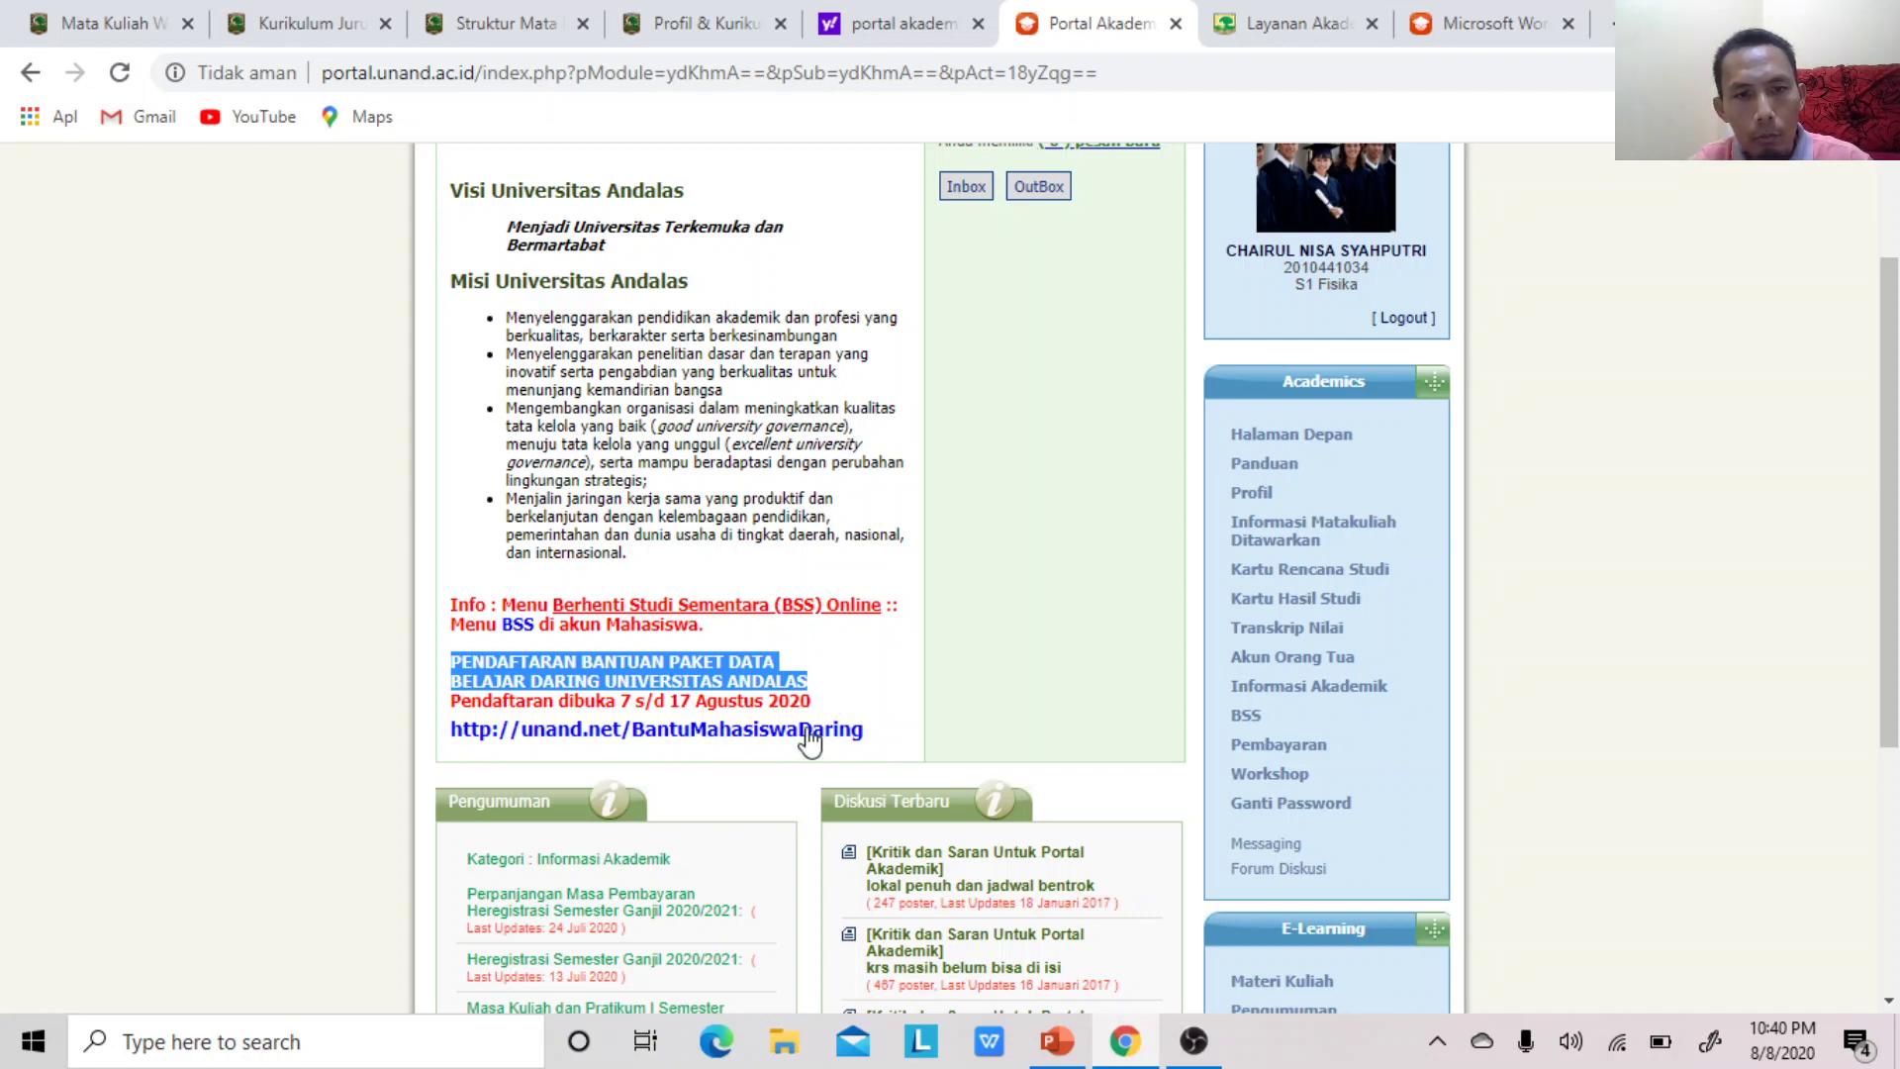
click(804, 672)
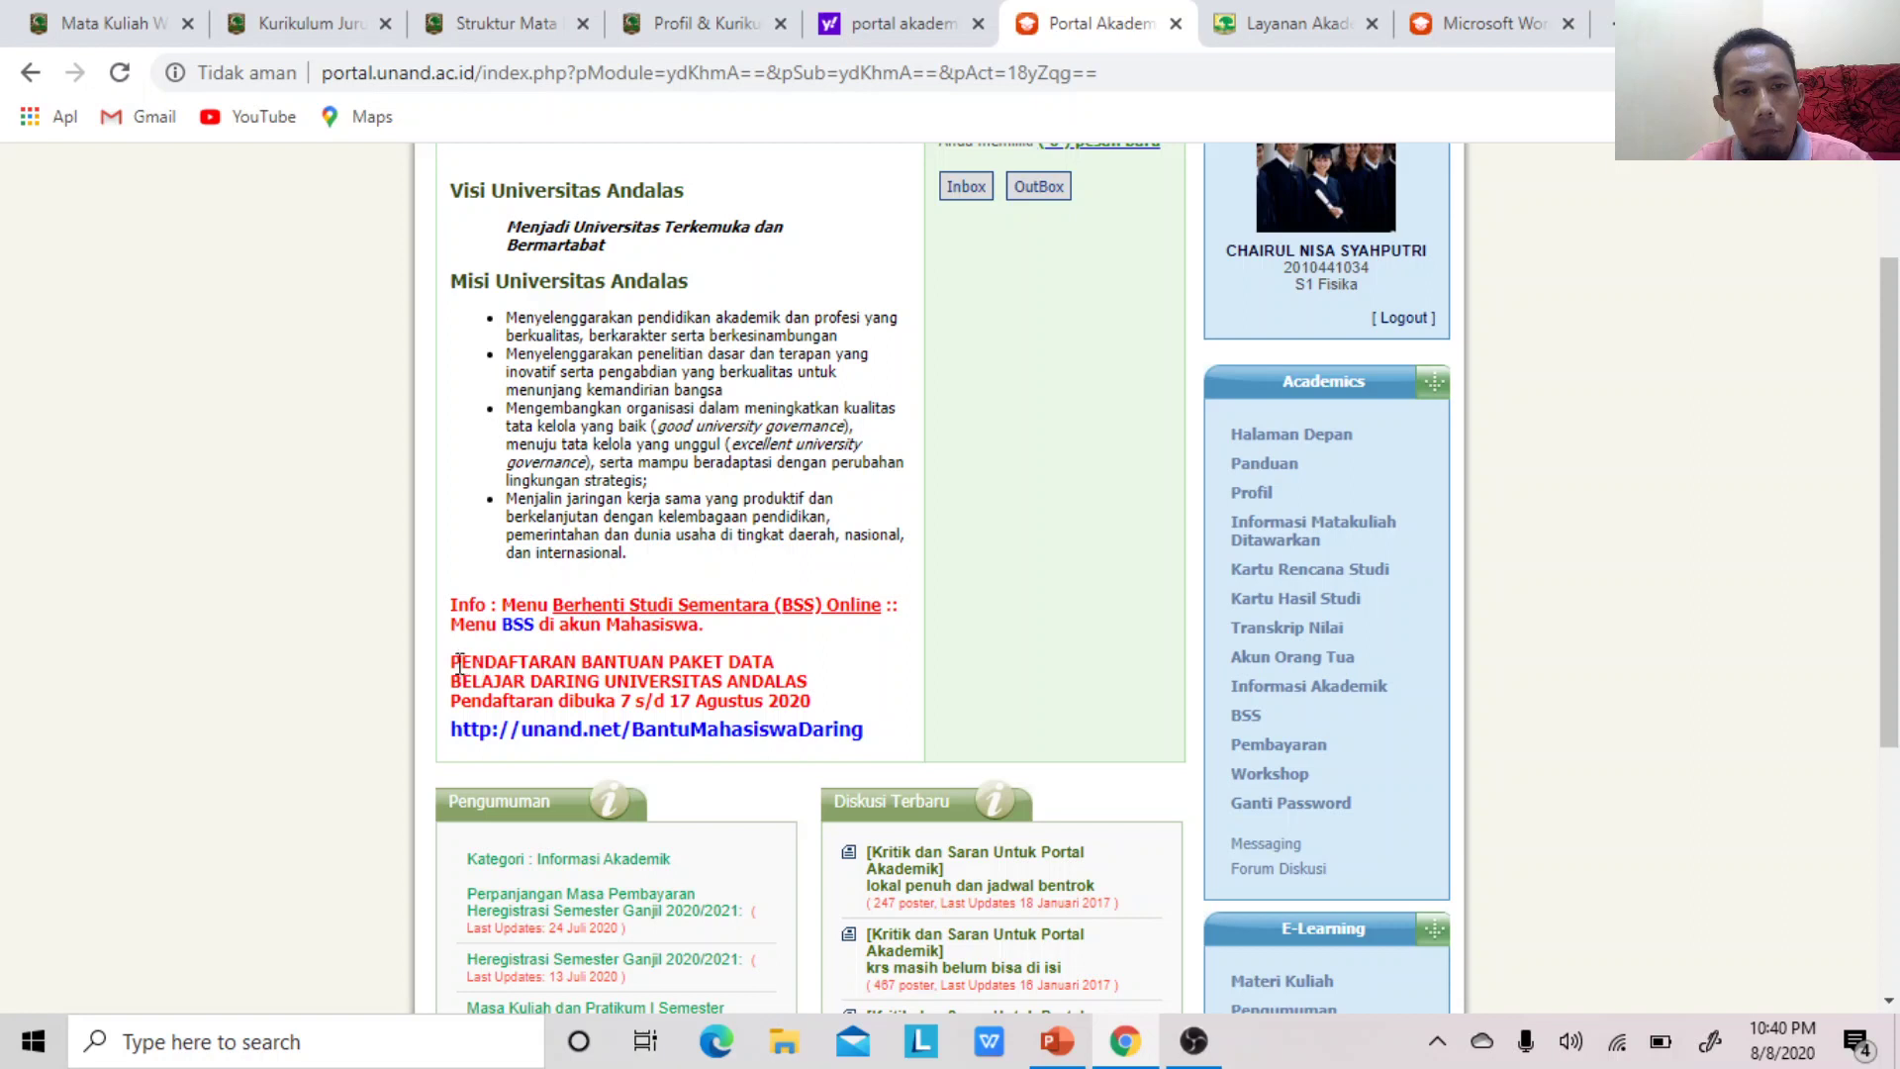
drag(456, 661, 866, 731)
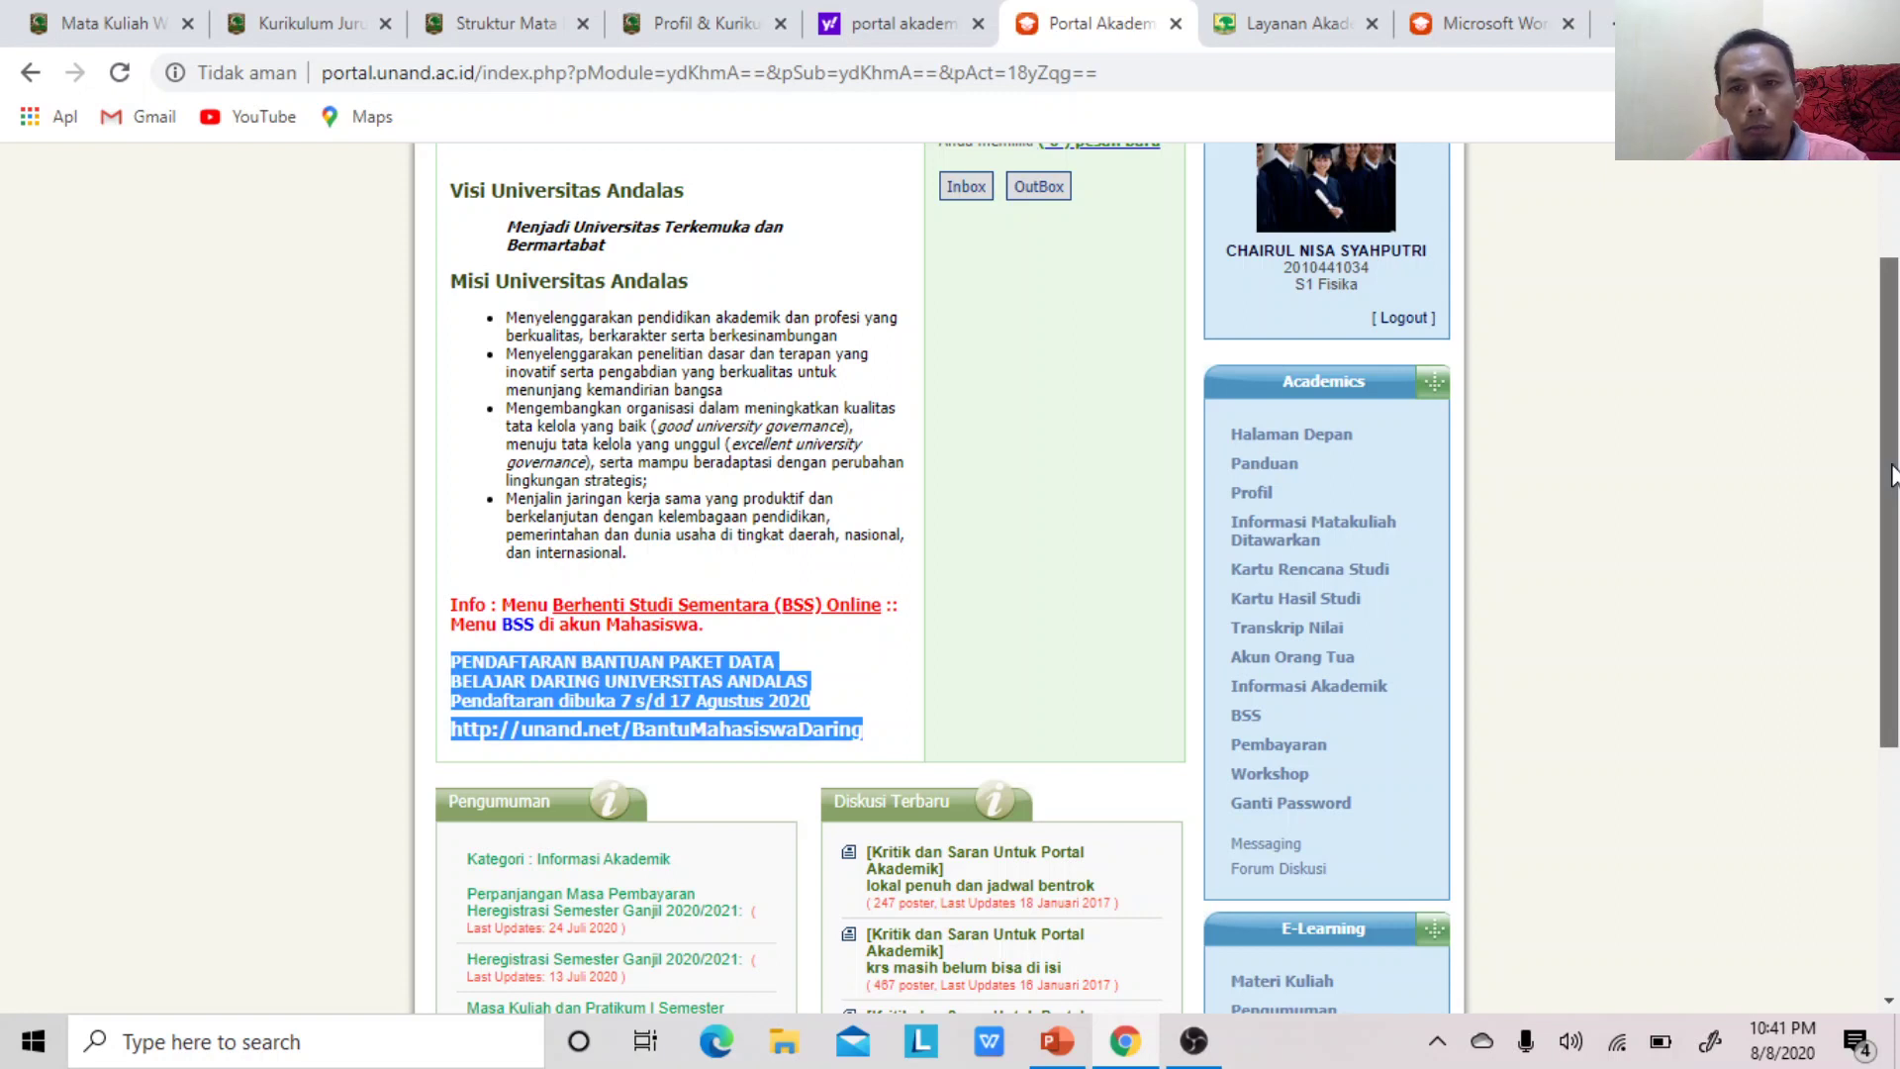
scroll(1892, 475, up, 2)
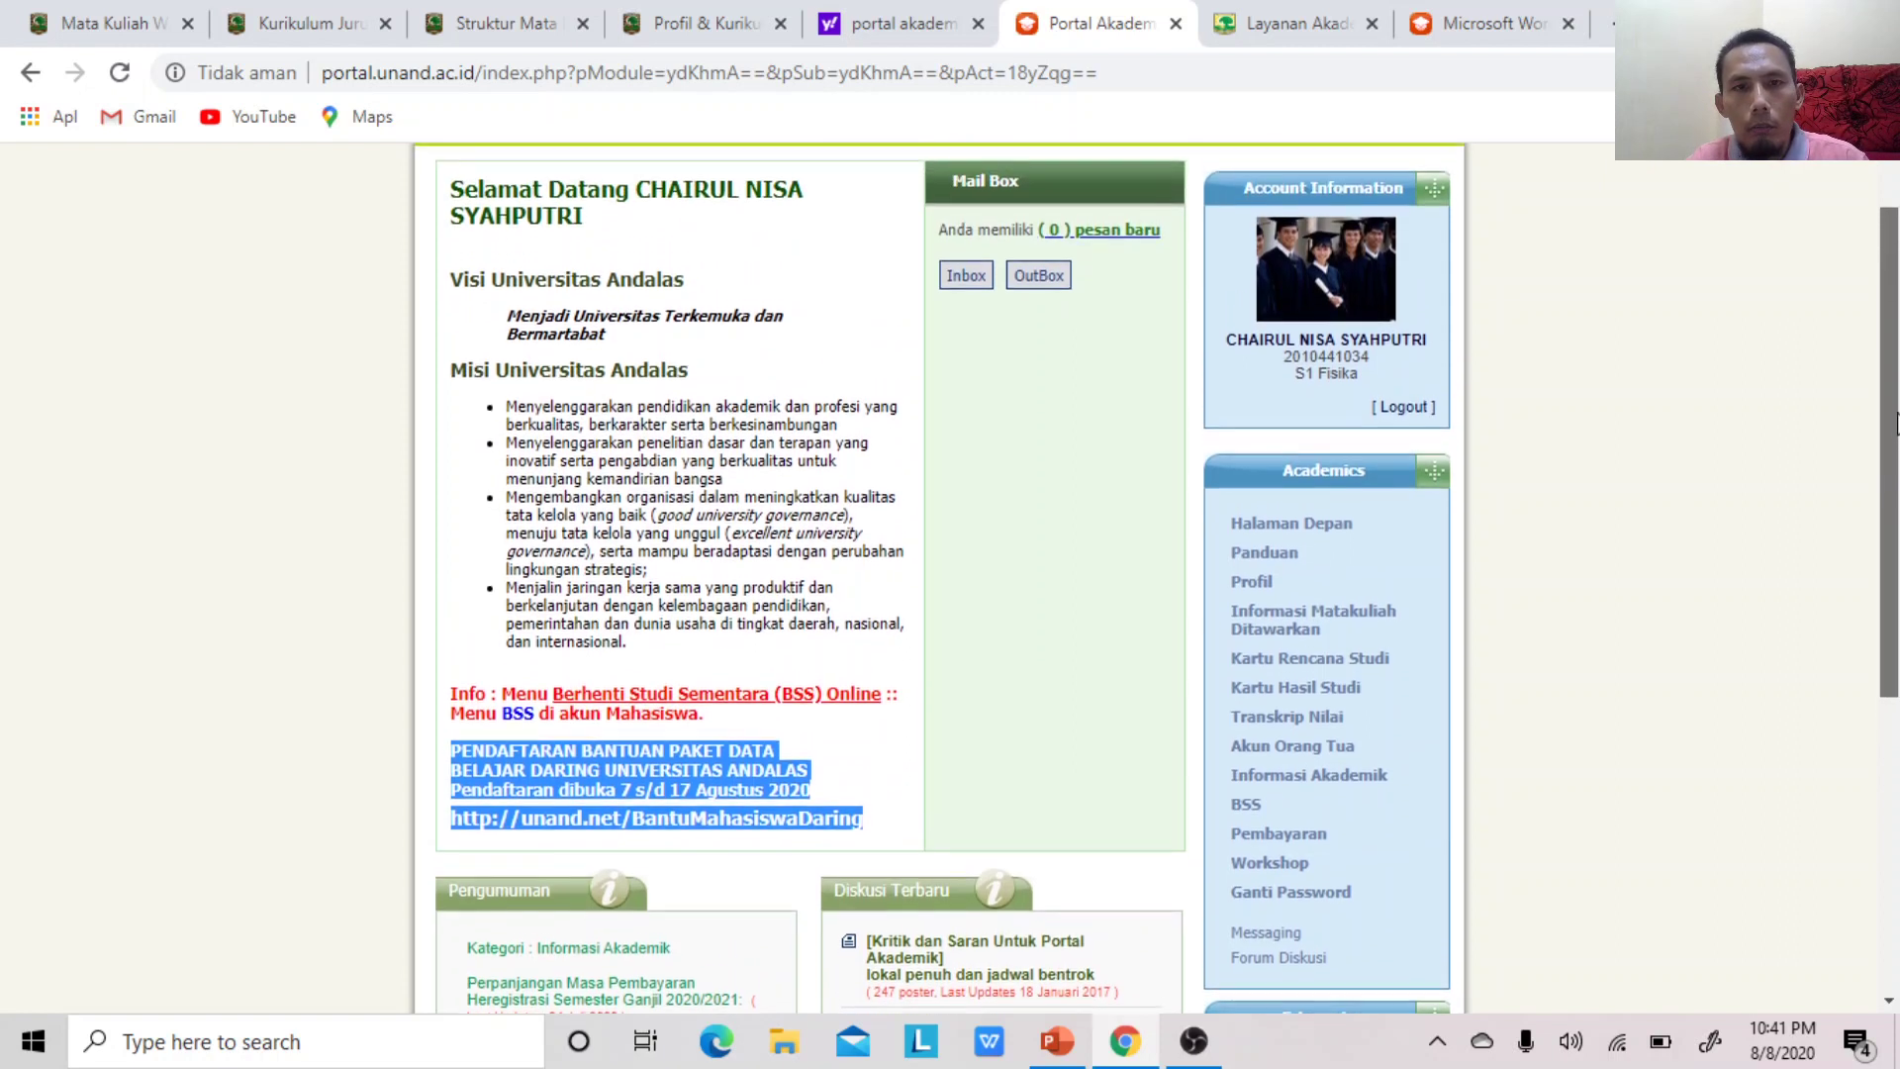
scroll(1895, 500, down, 3)
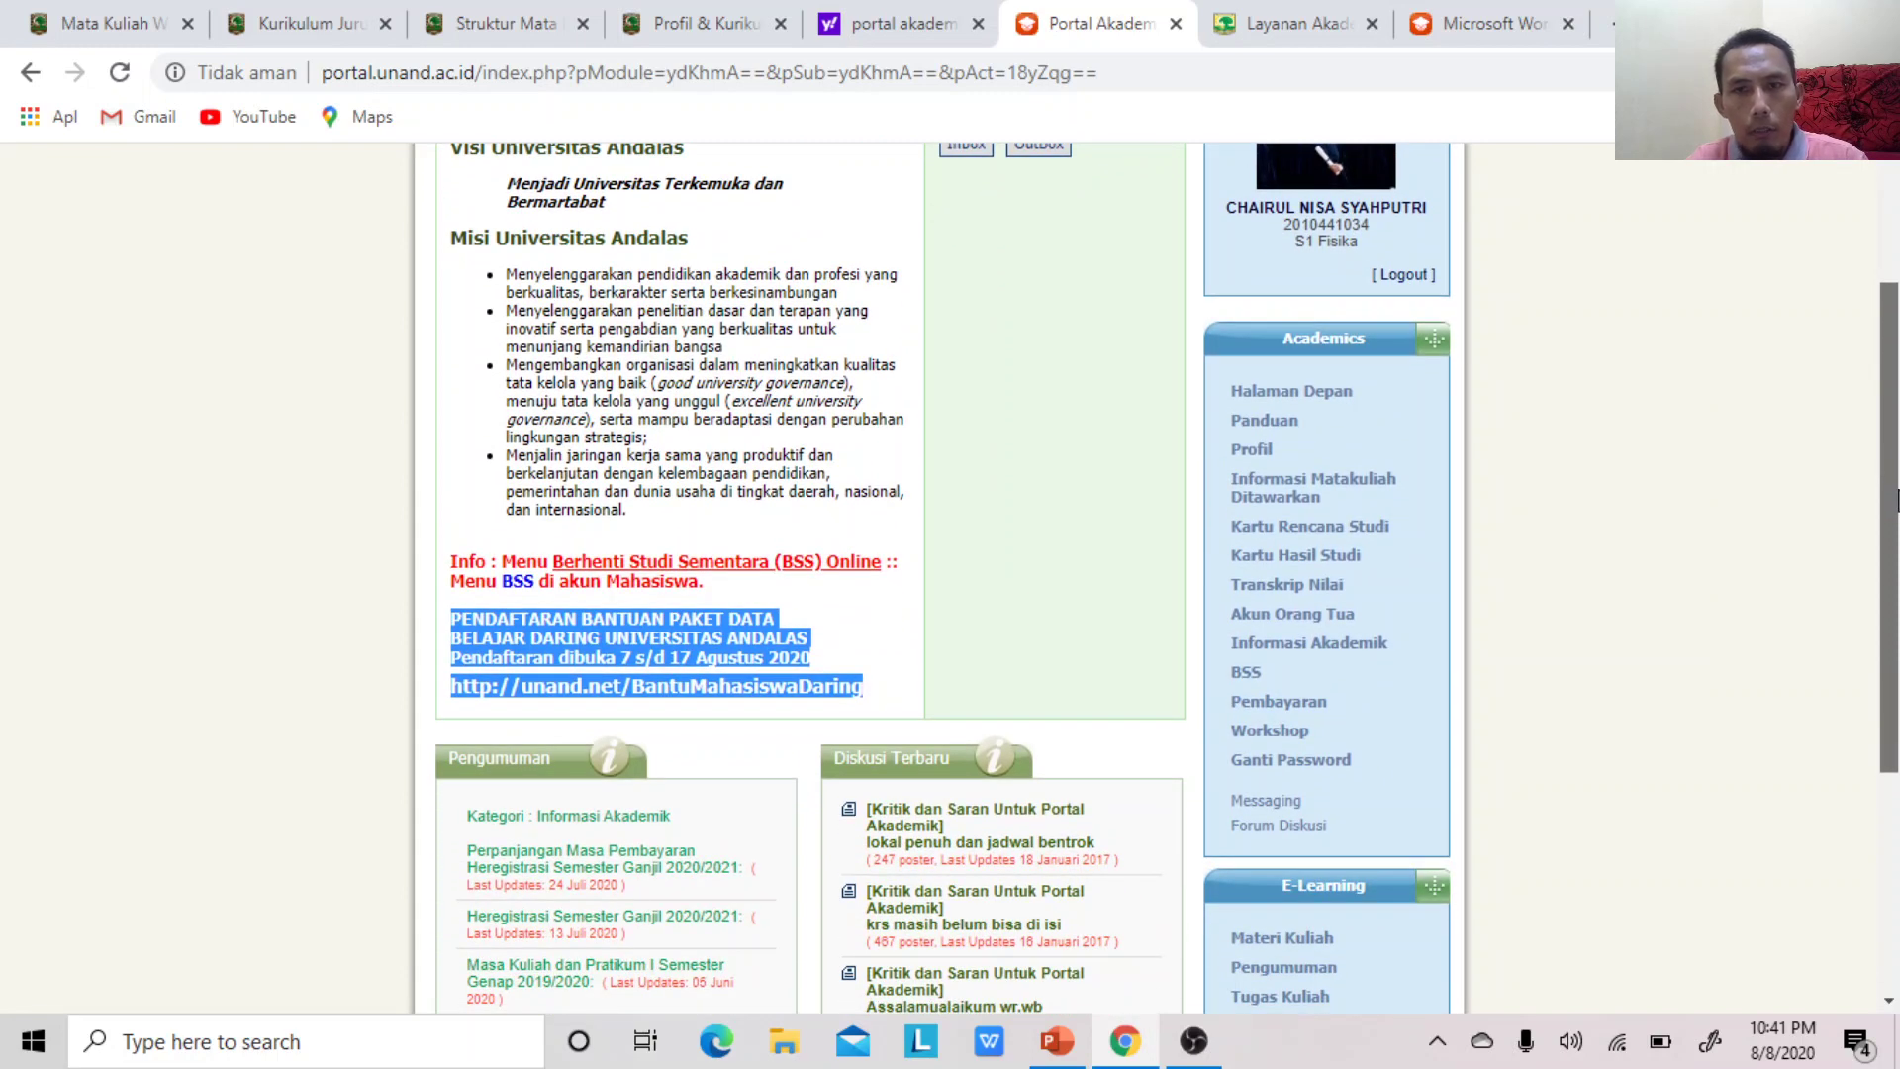
click(307, 506)
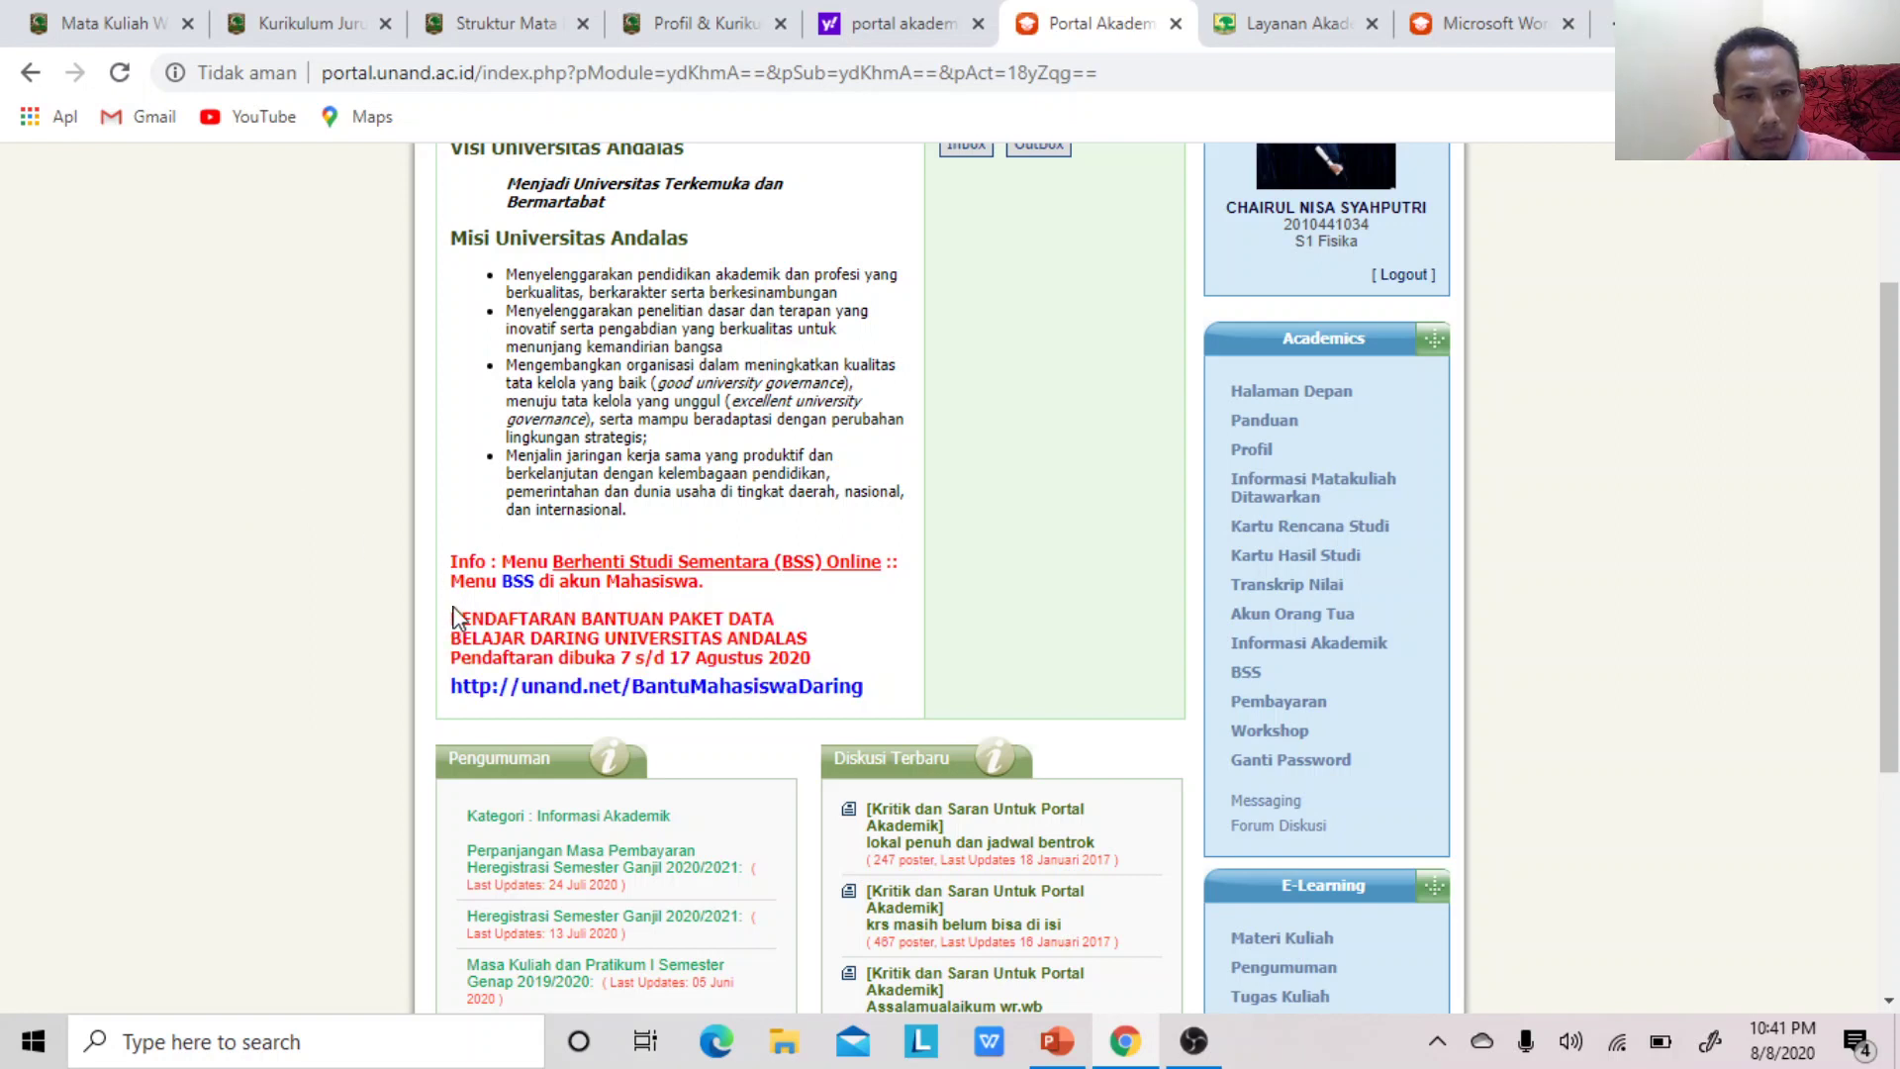
drag(454, 621, 865, 693)
click(1718, 479)
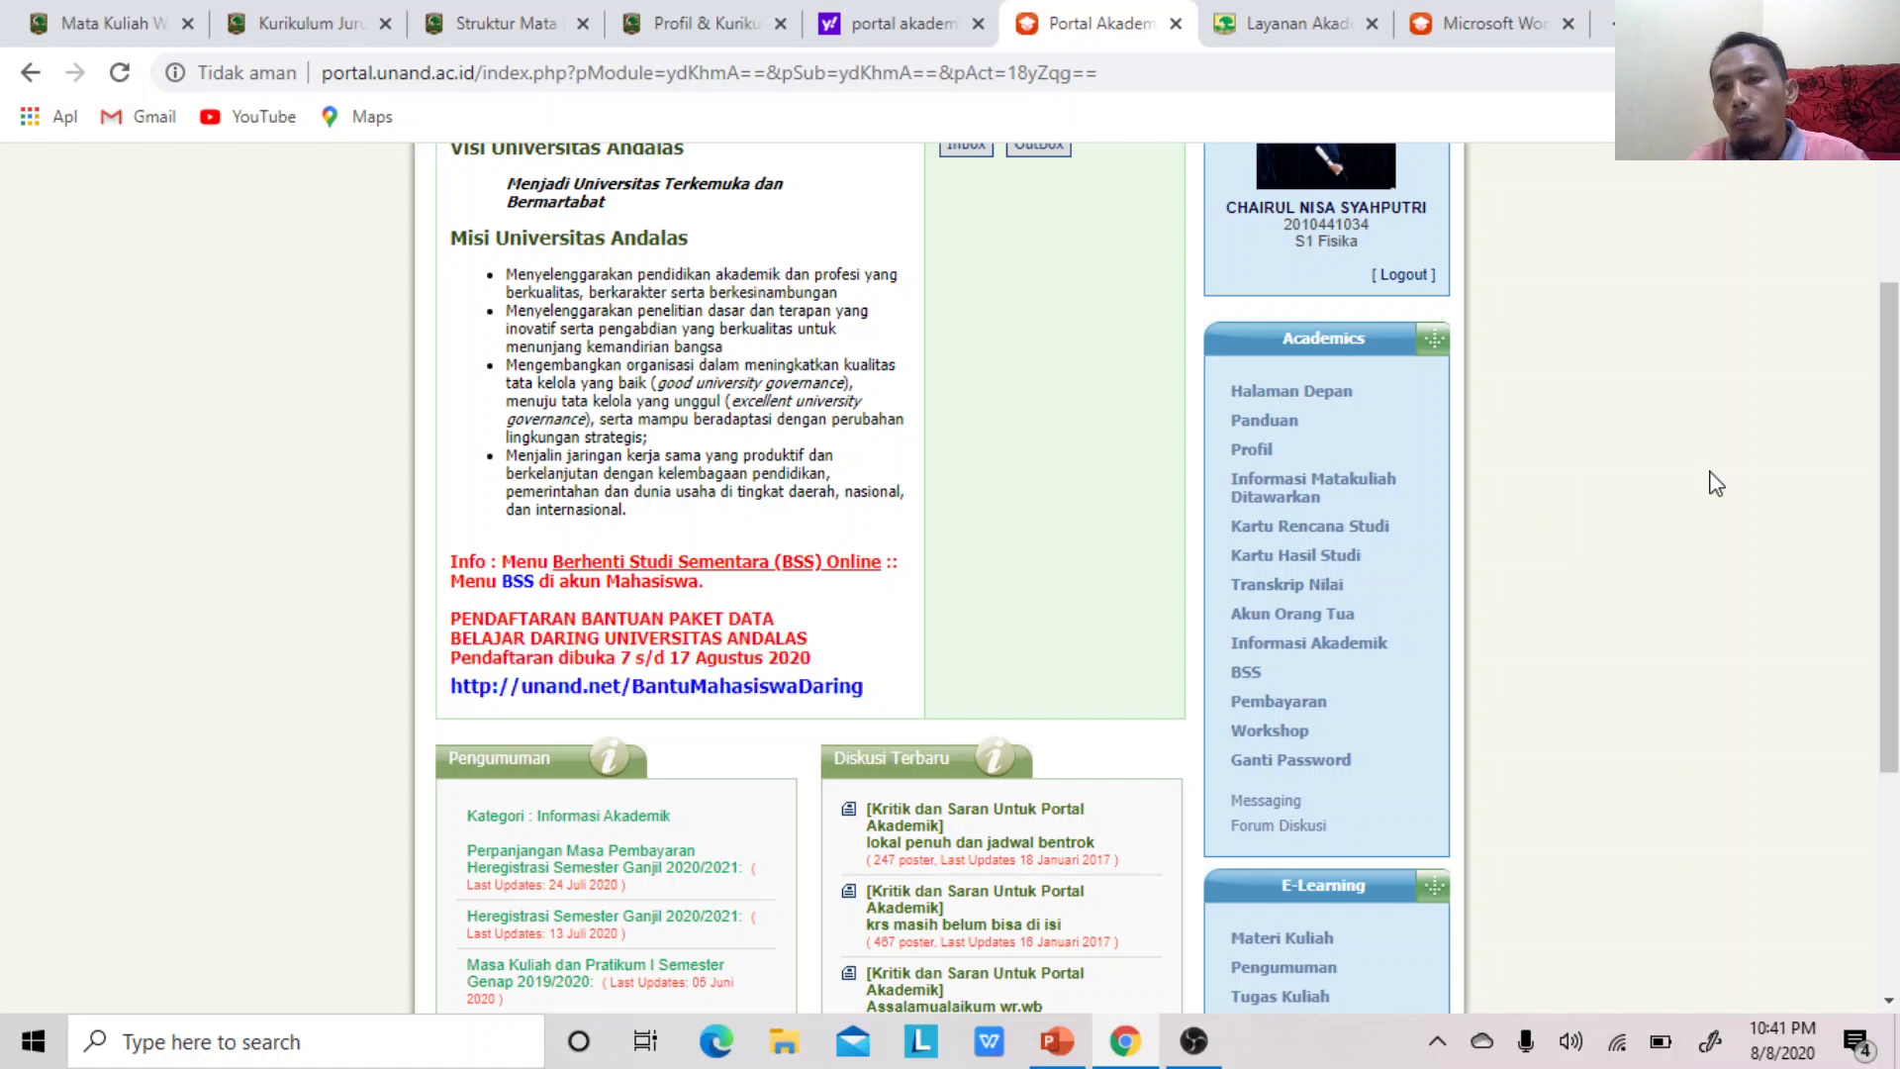
Try to open the Panduan guide listed under Academics and return to the portal home page
drag(1891, 412, 1873, 342)
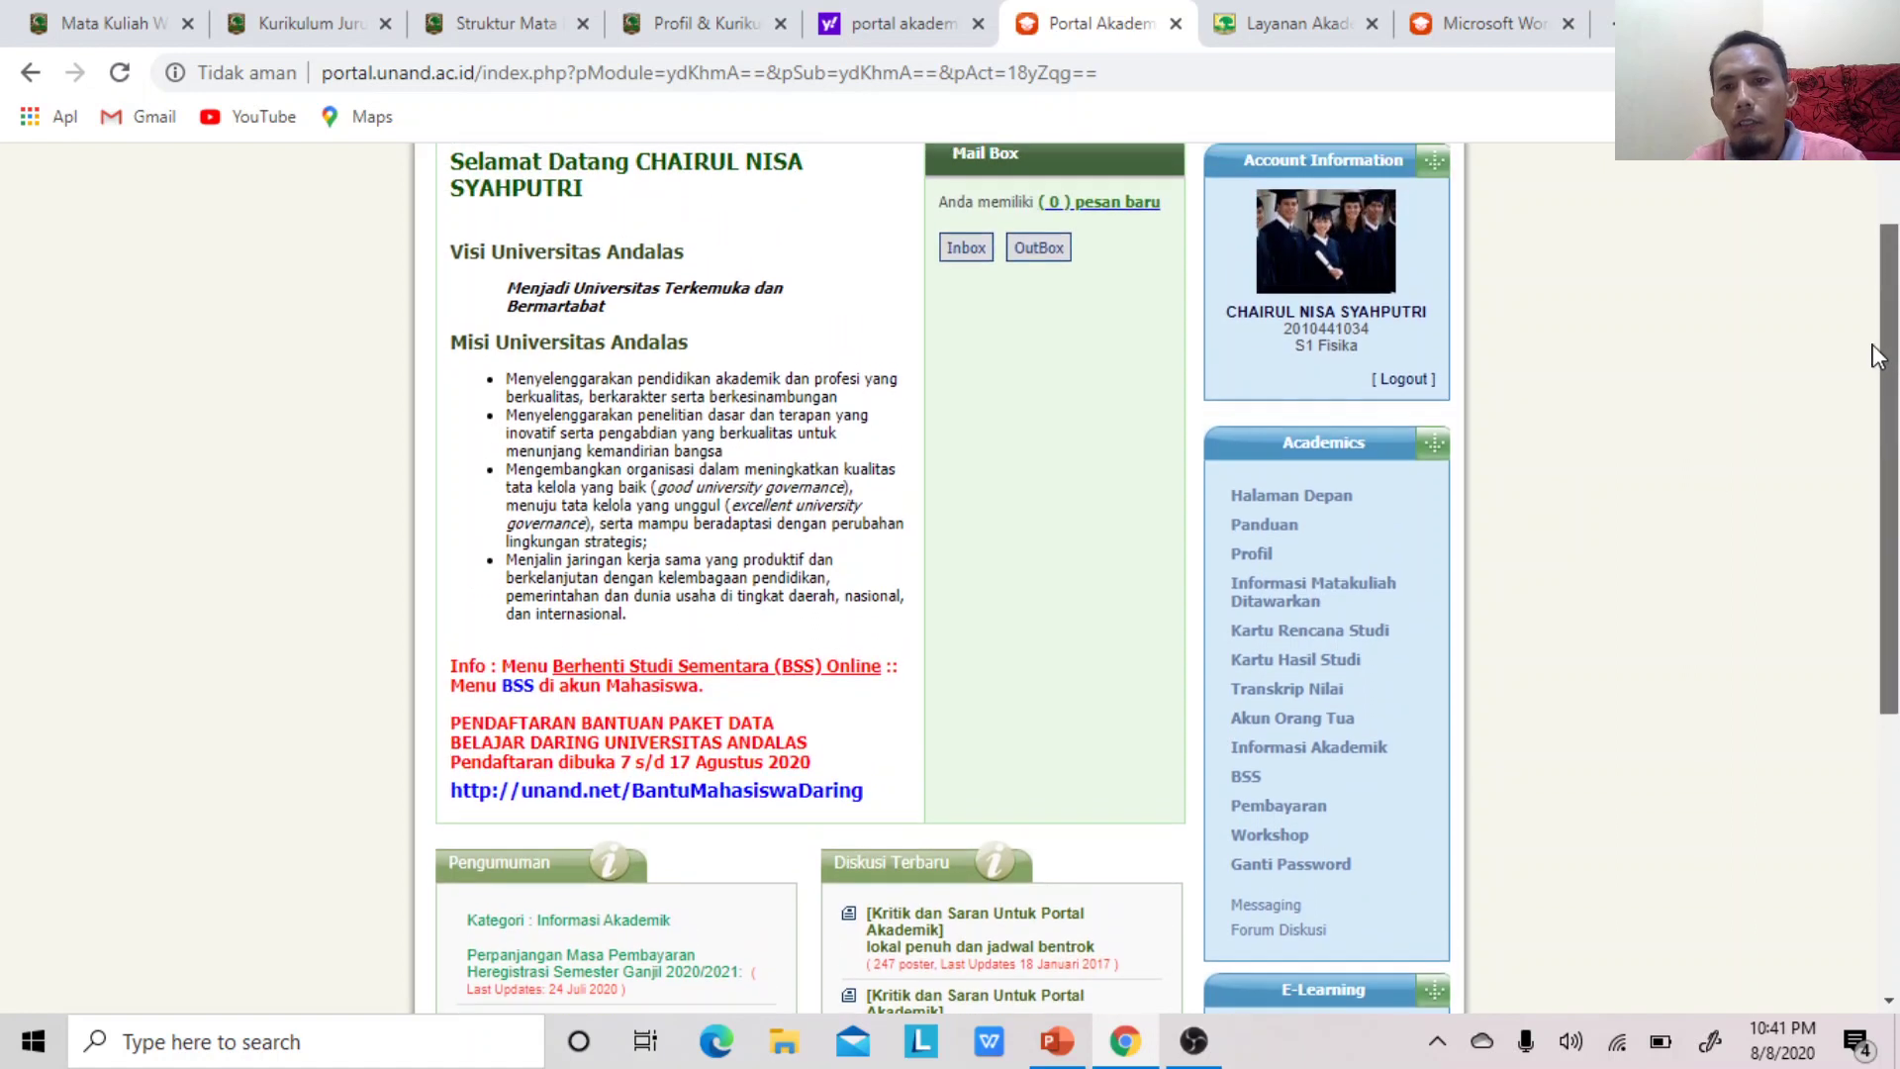
click(1277, 535)
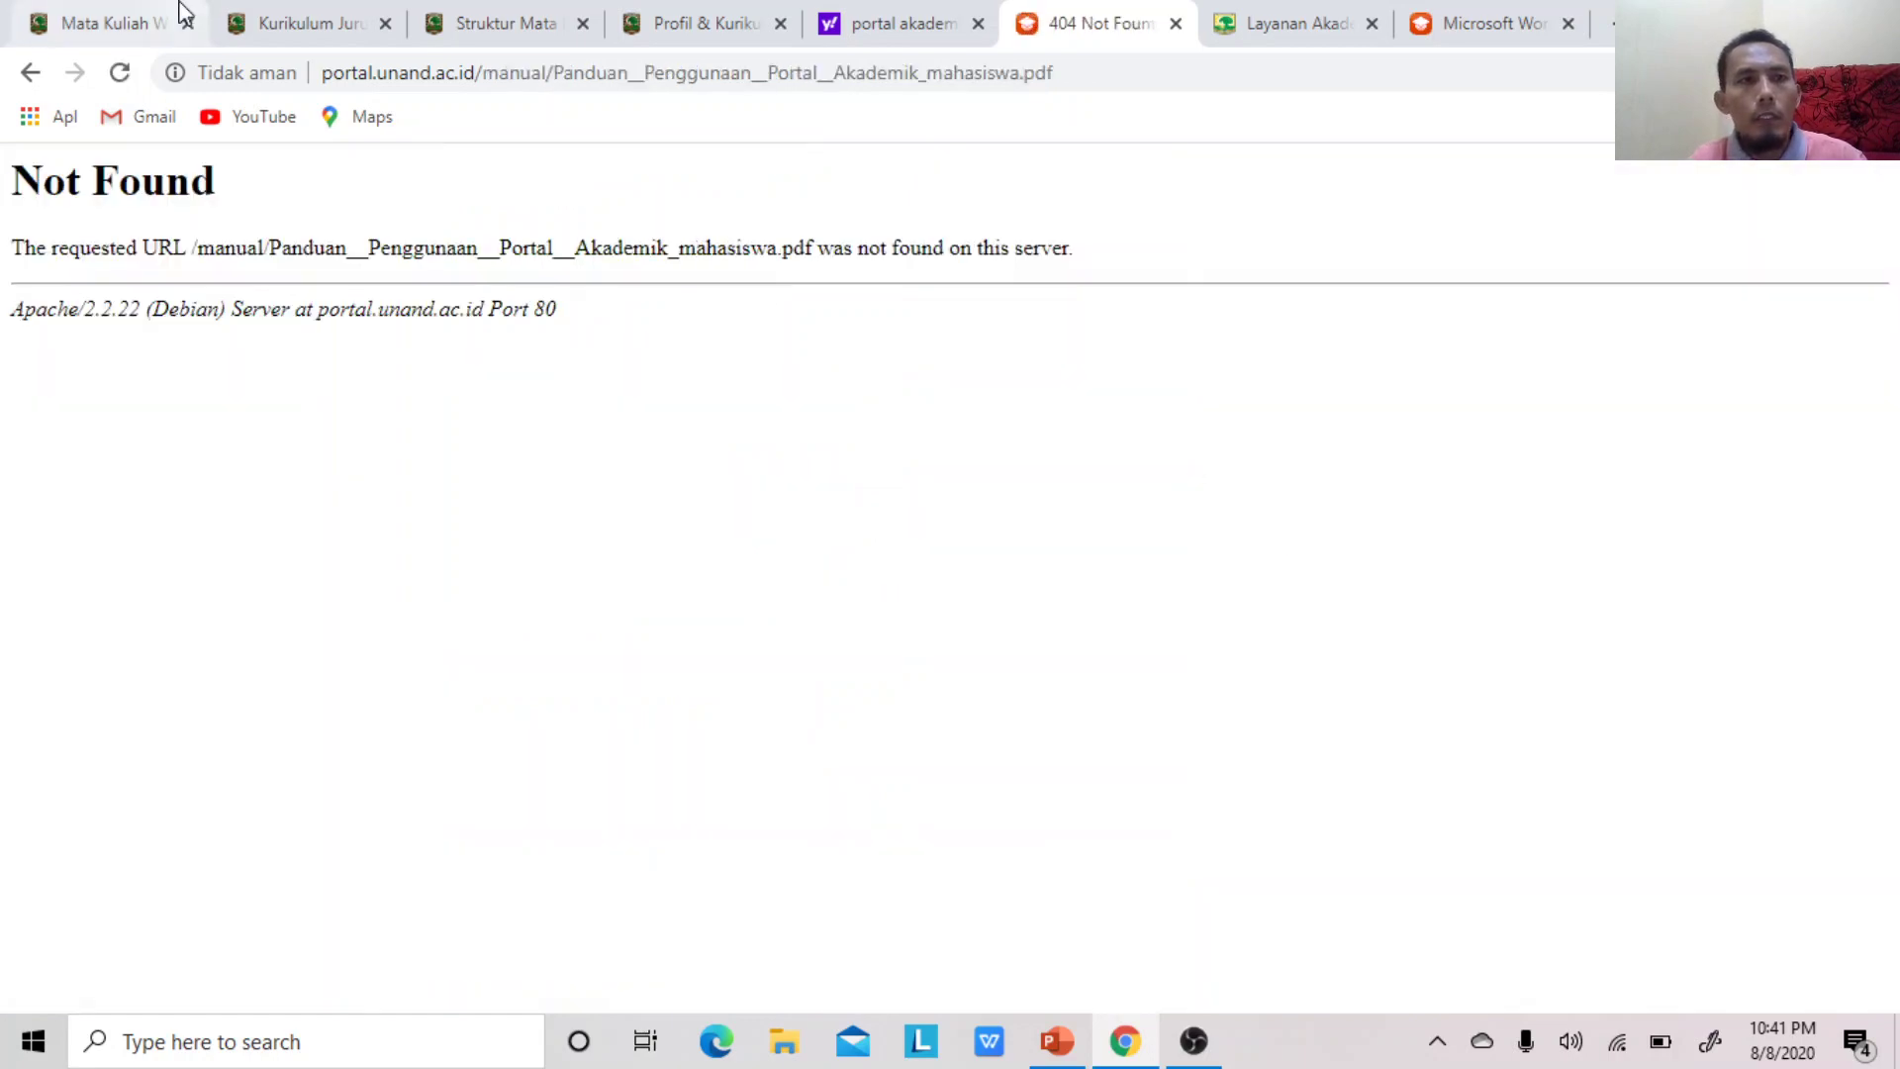
click(31, 72)
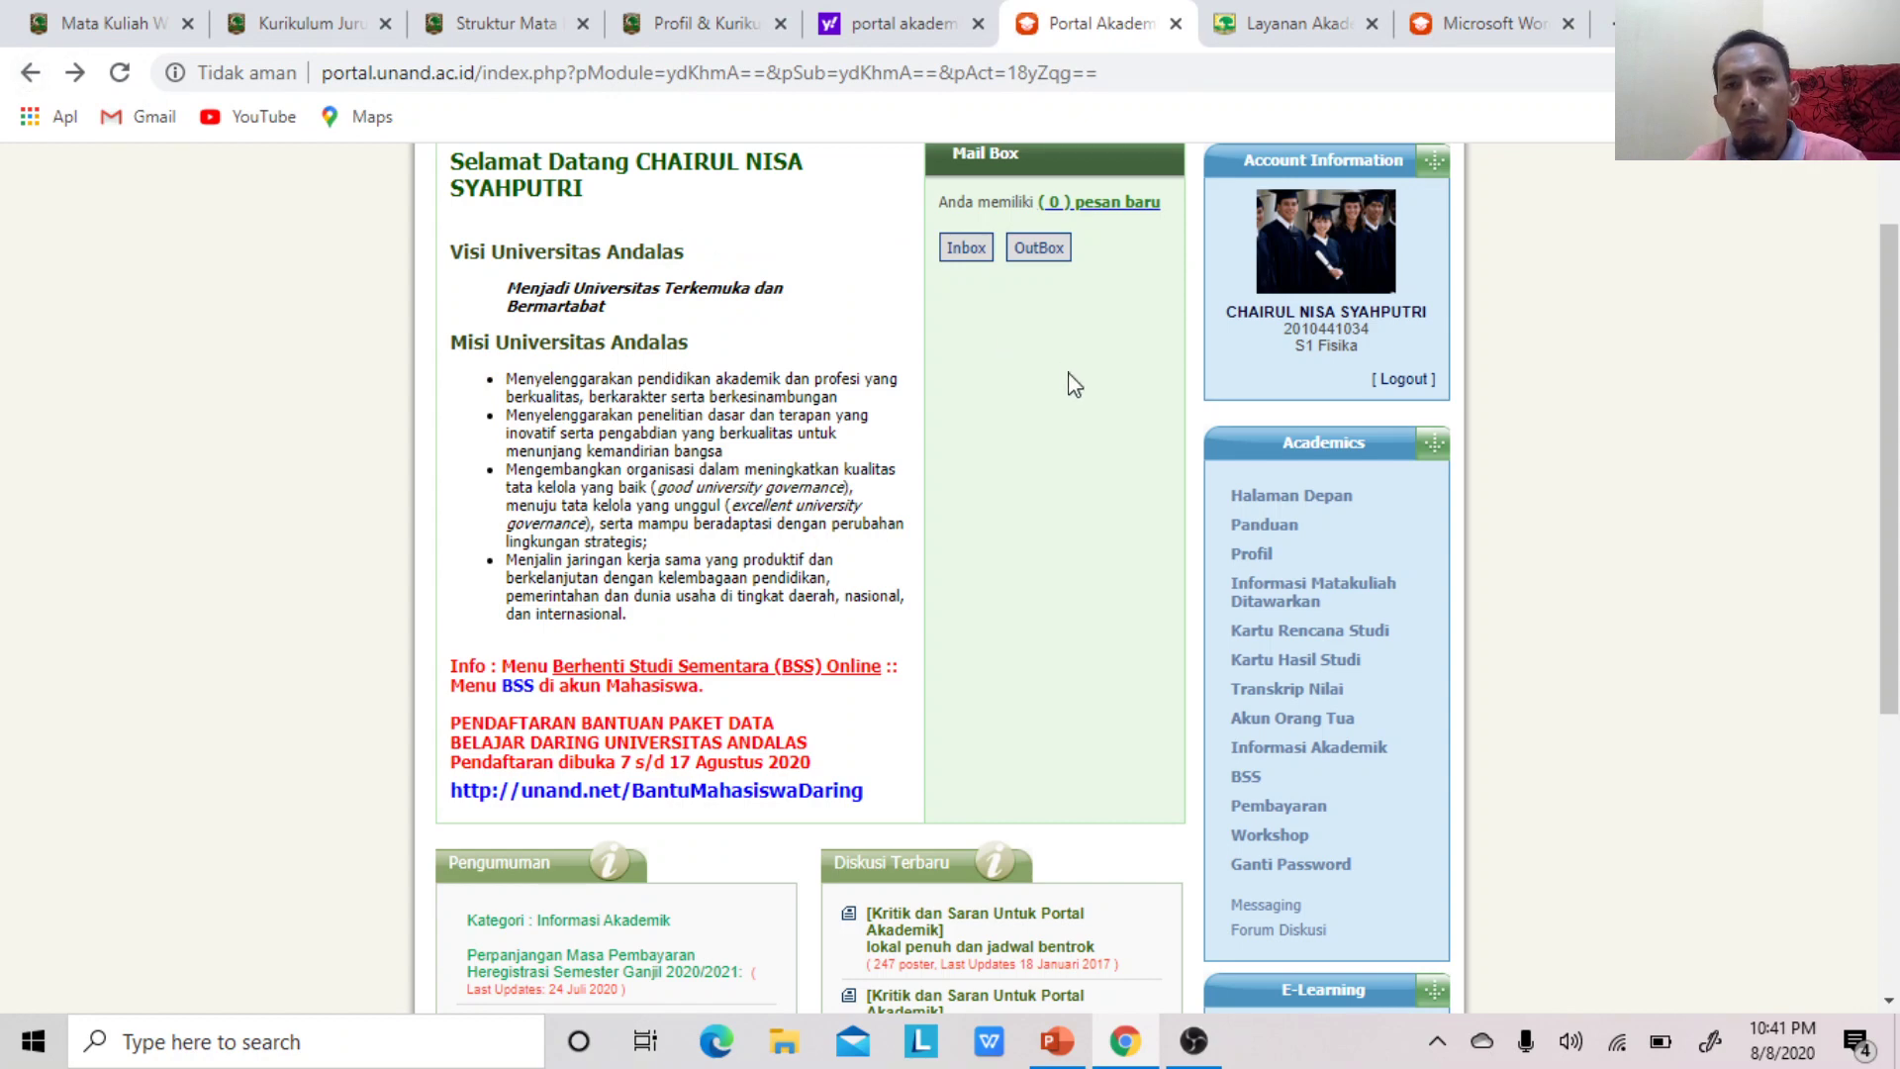
Bring up the already opened Portal_Akademik_Mahasiswa.pdf manual, highlight its web address and skim through to page 20
click(1304, 27)
click(1465, 23)
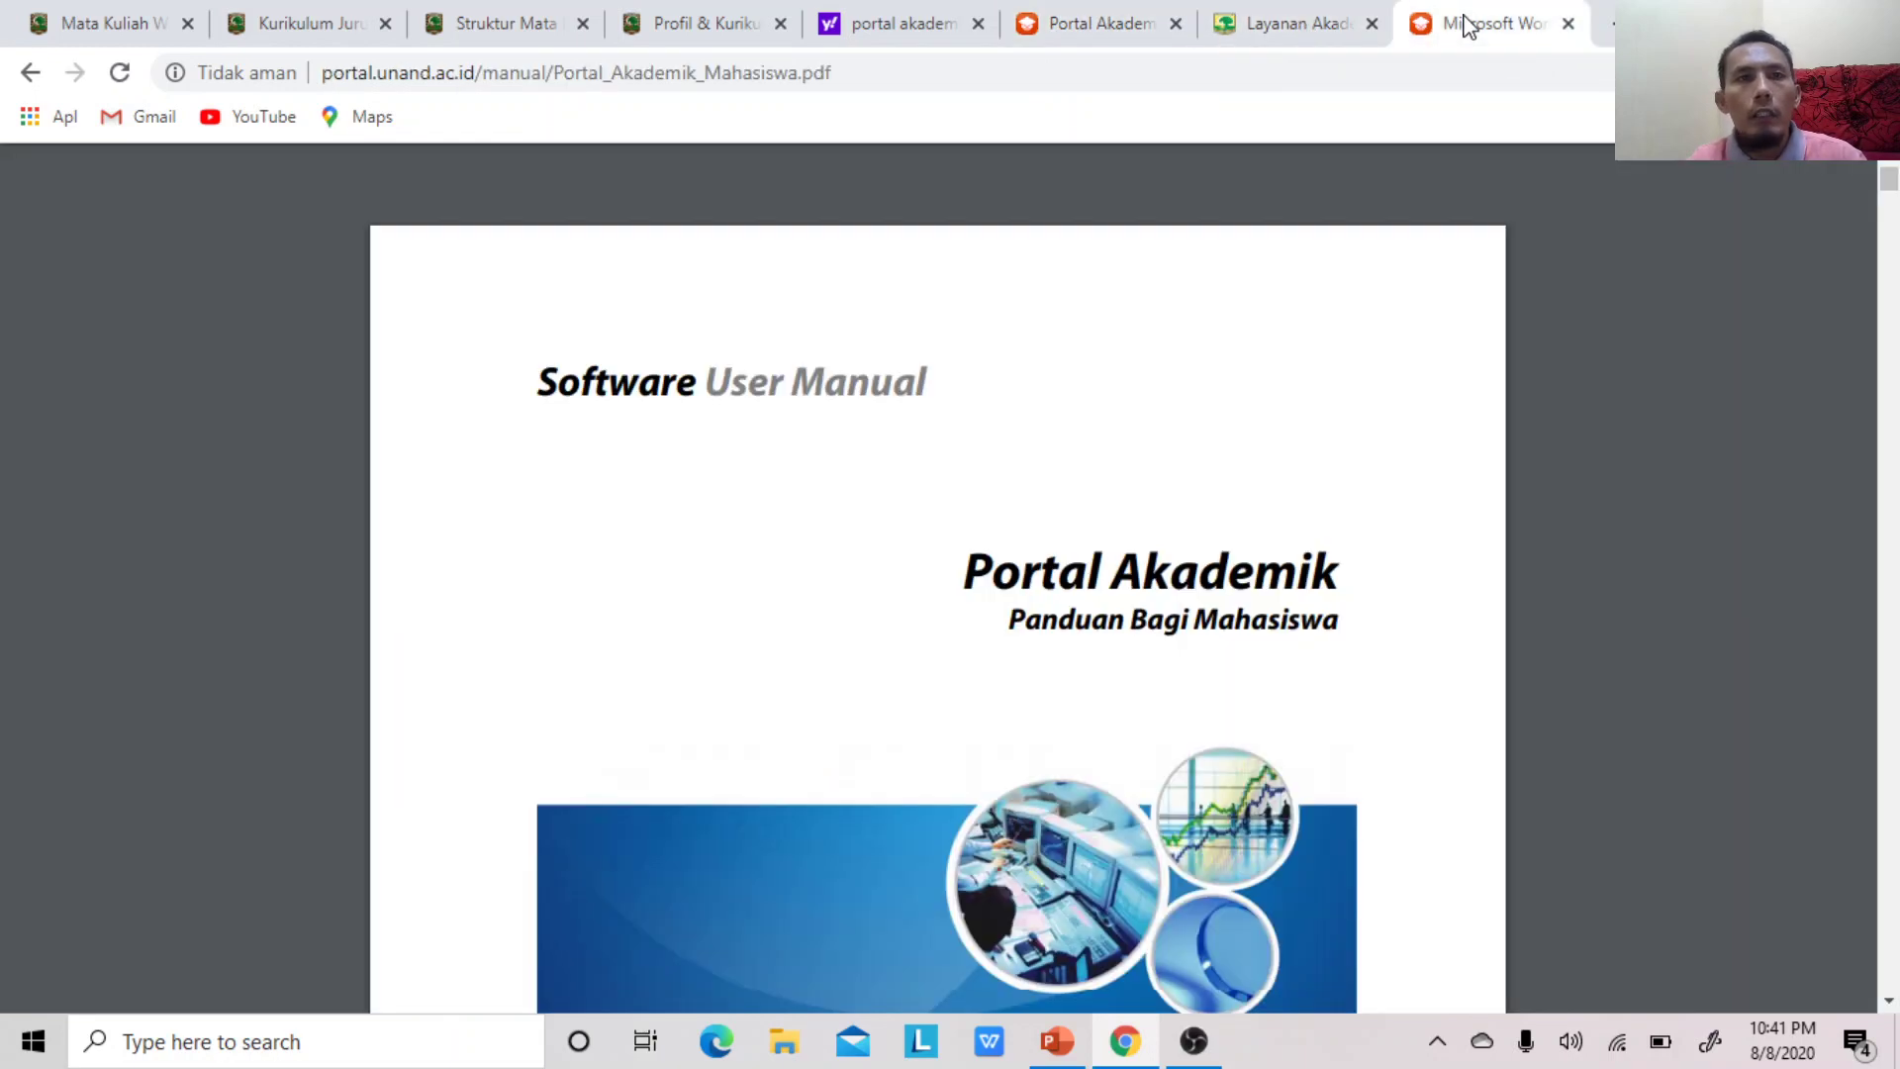
click(449, 71)
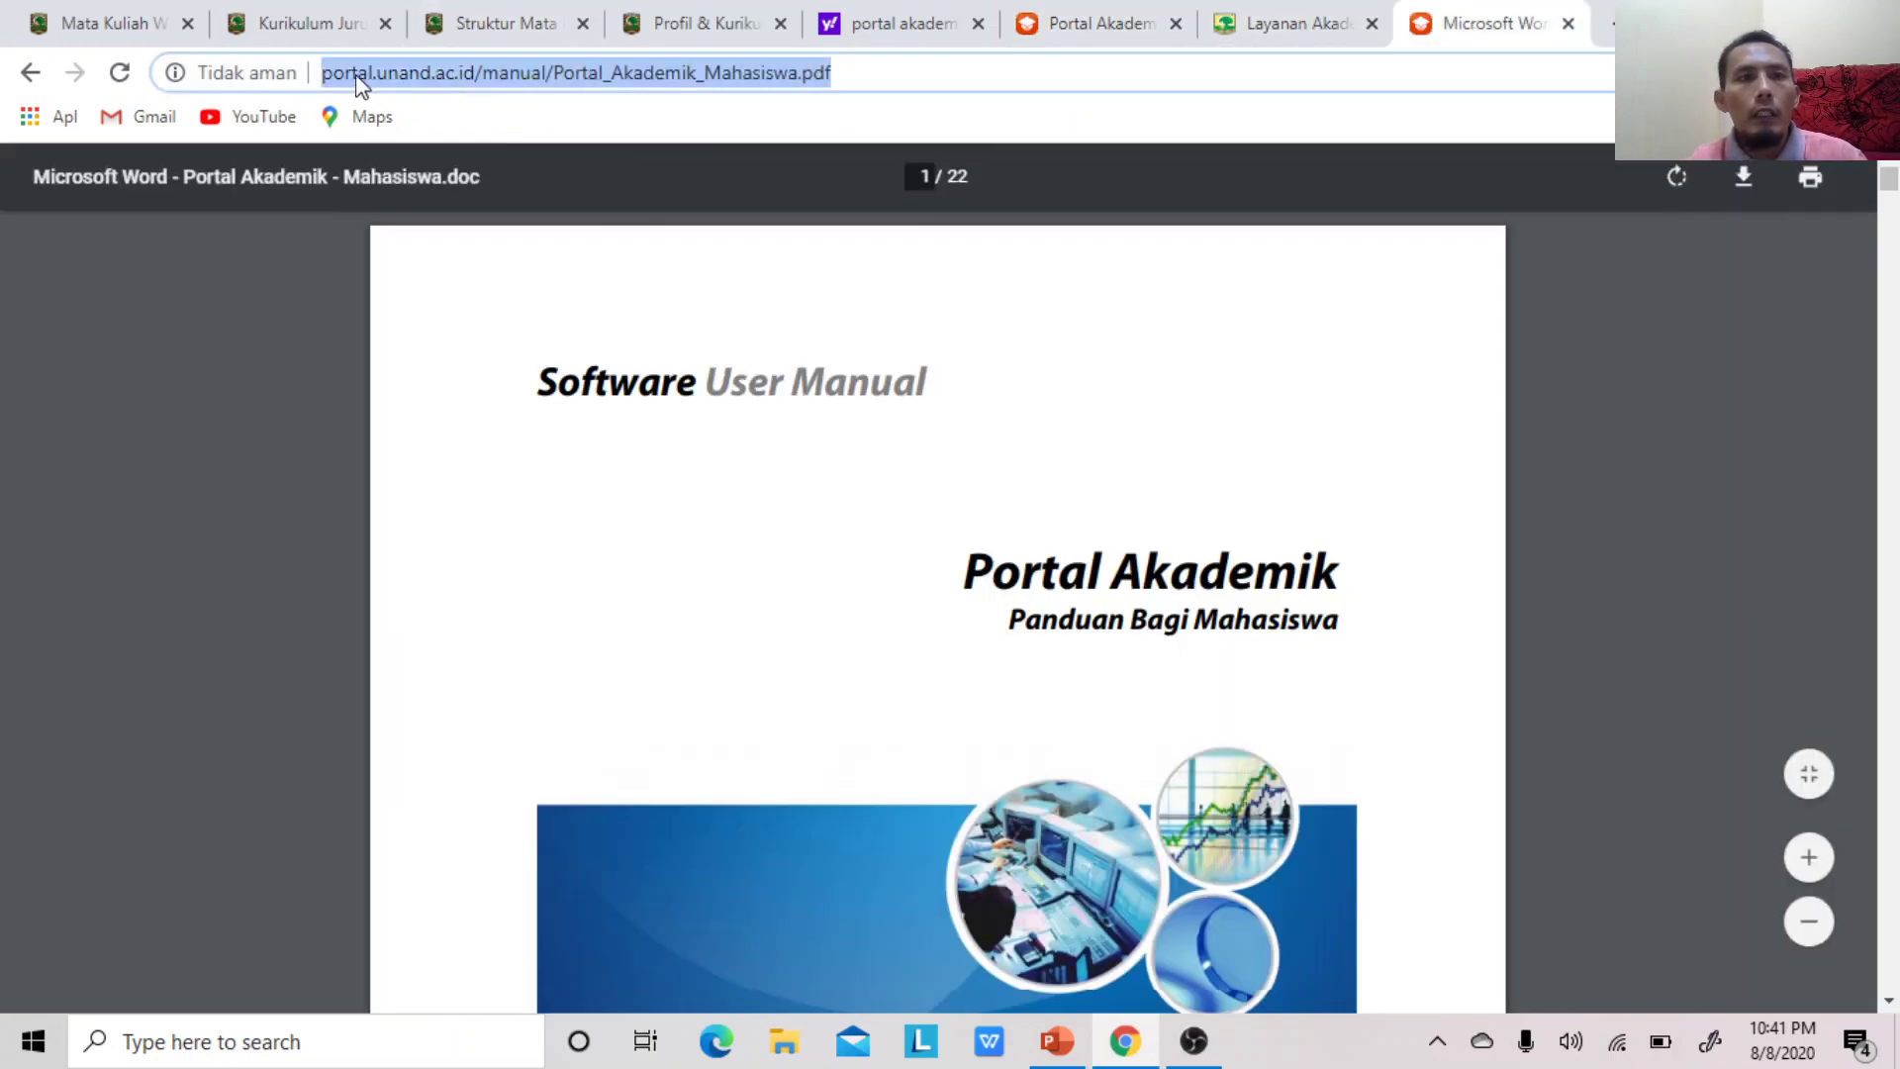
click(328, 75)
drag(326, 75, 891, 76)
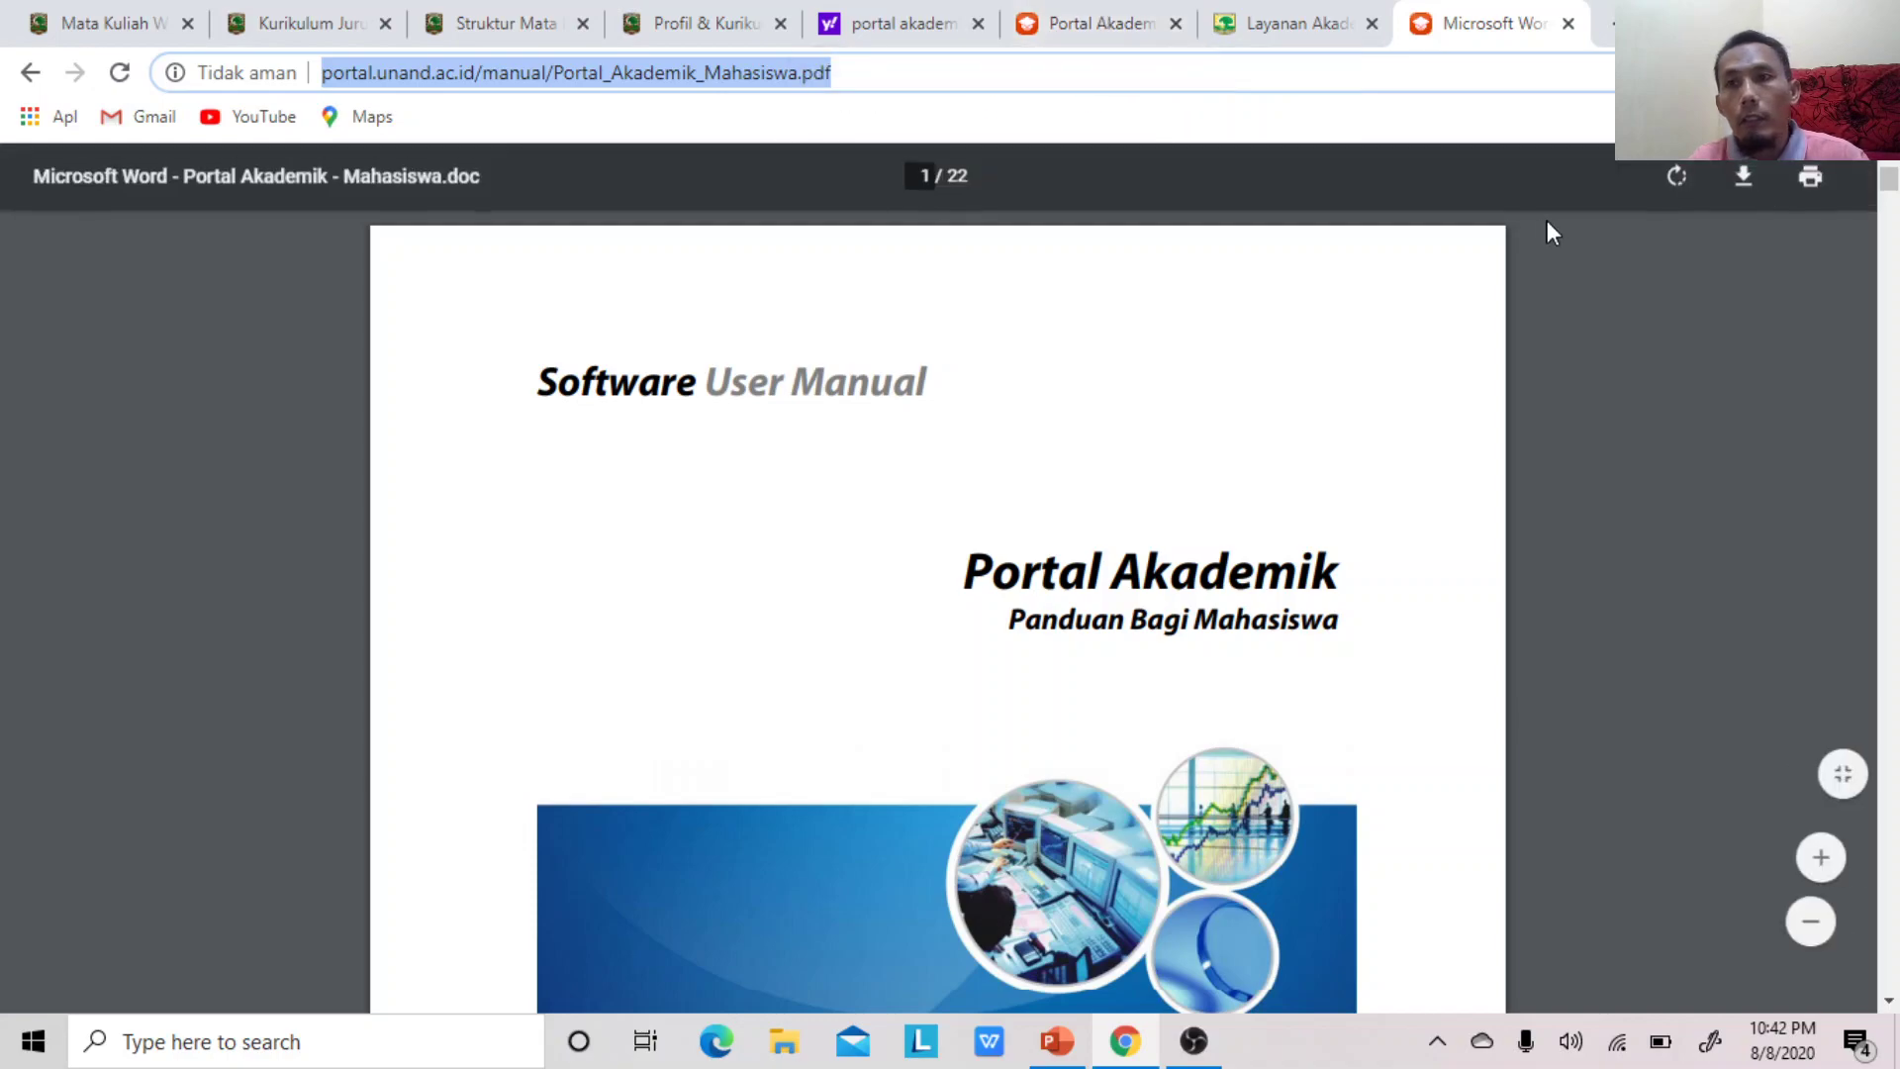
drag(1888, 184, 1888, 910)
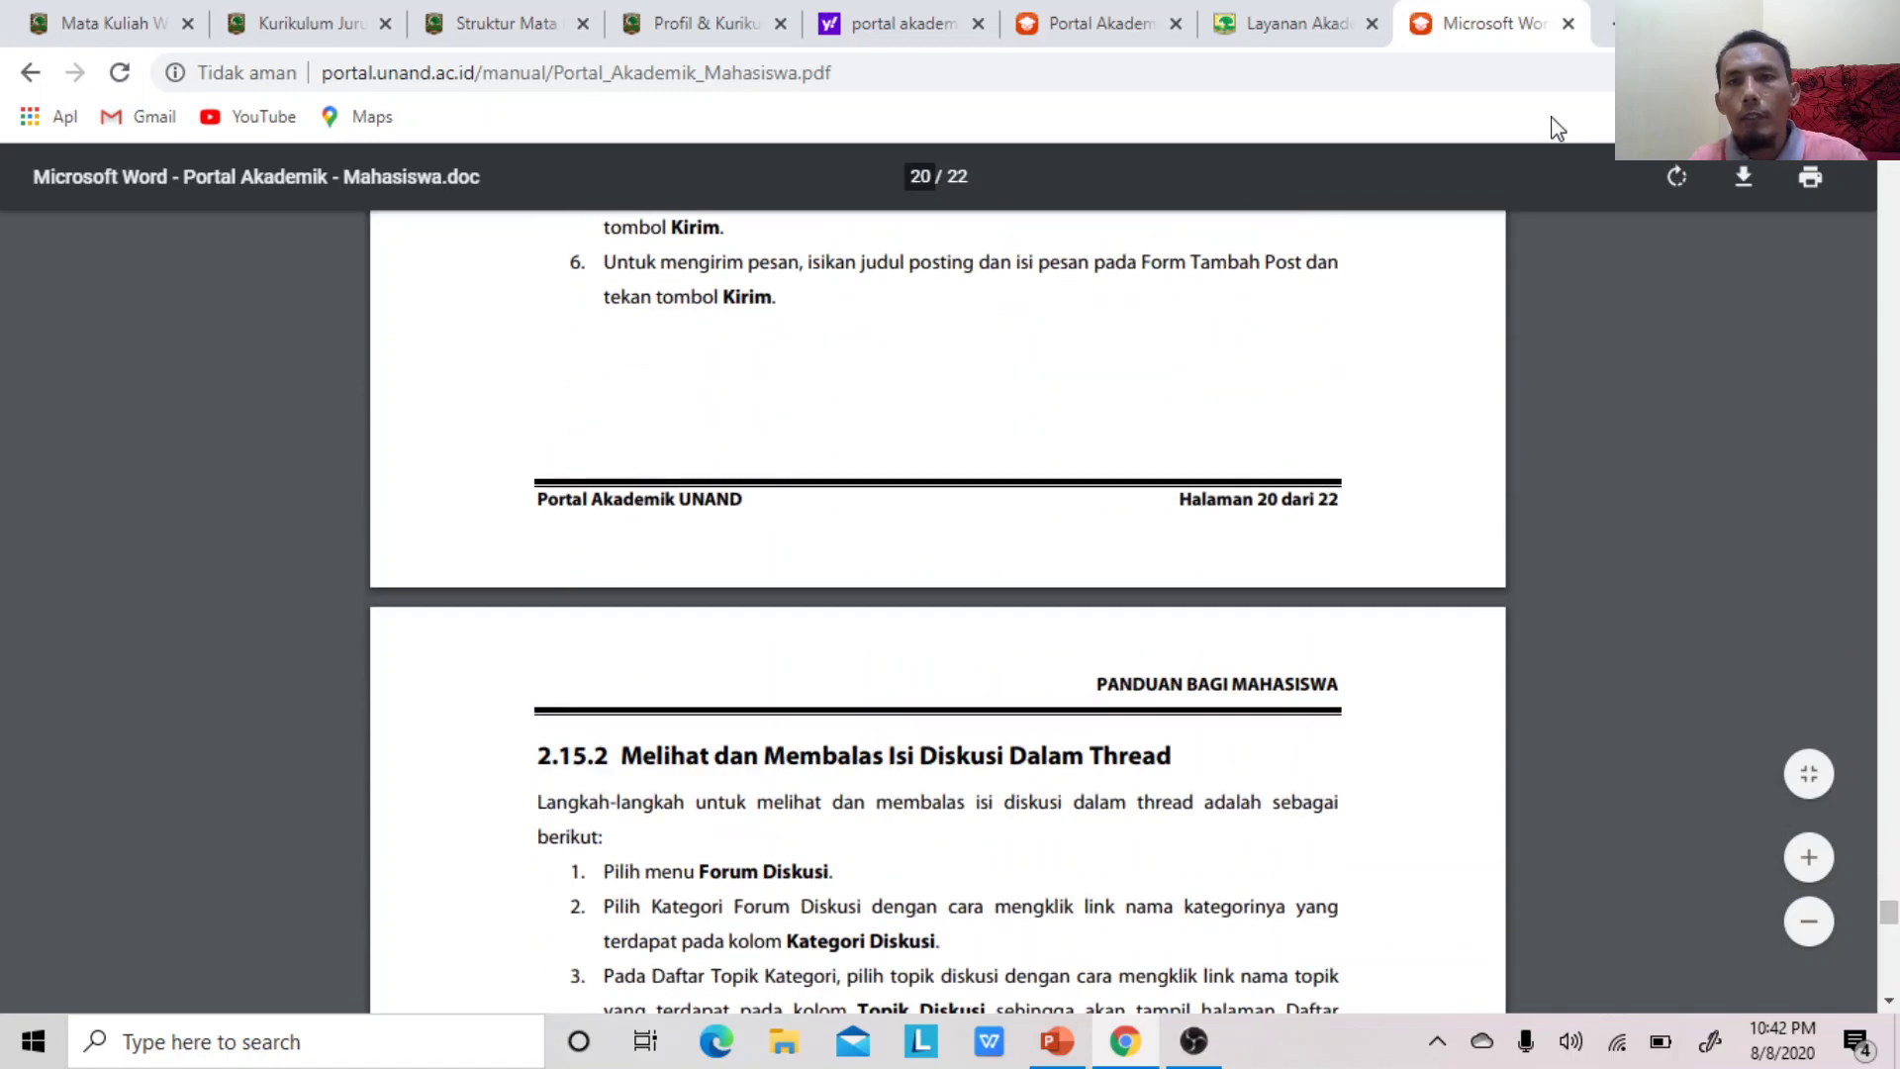
Return from the manual to the academic portal and browse the list of courses offered in semester Ganjil 2020/2021
click(1079, 25)
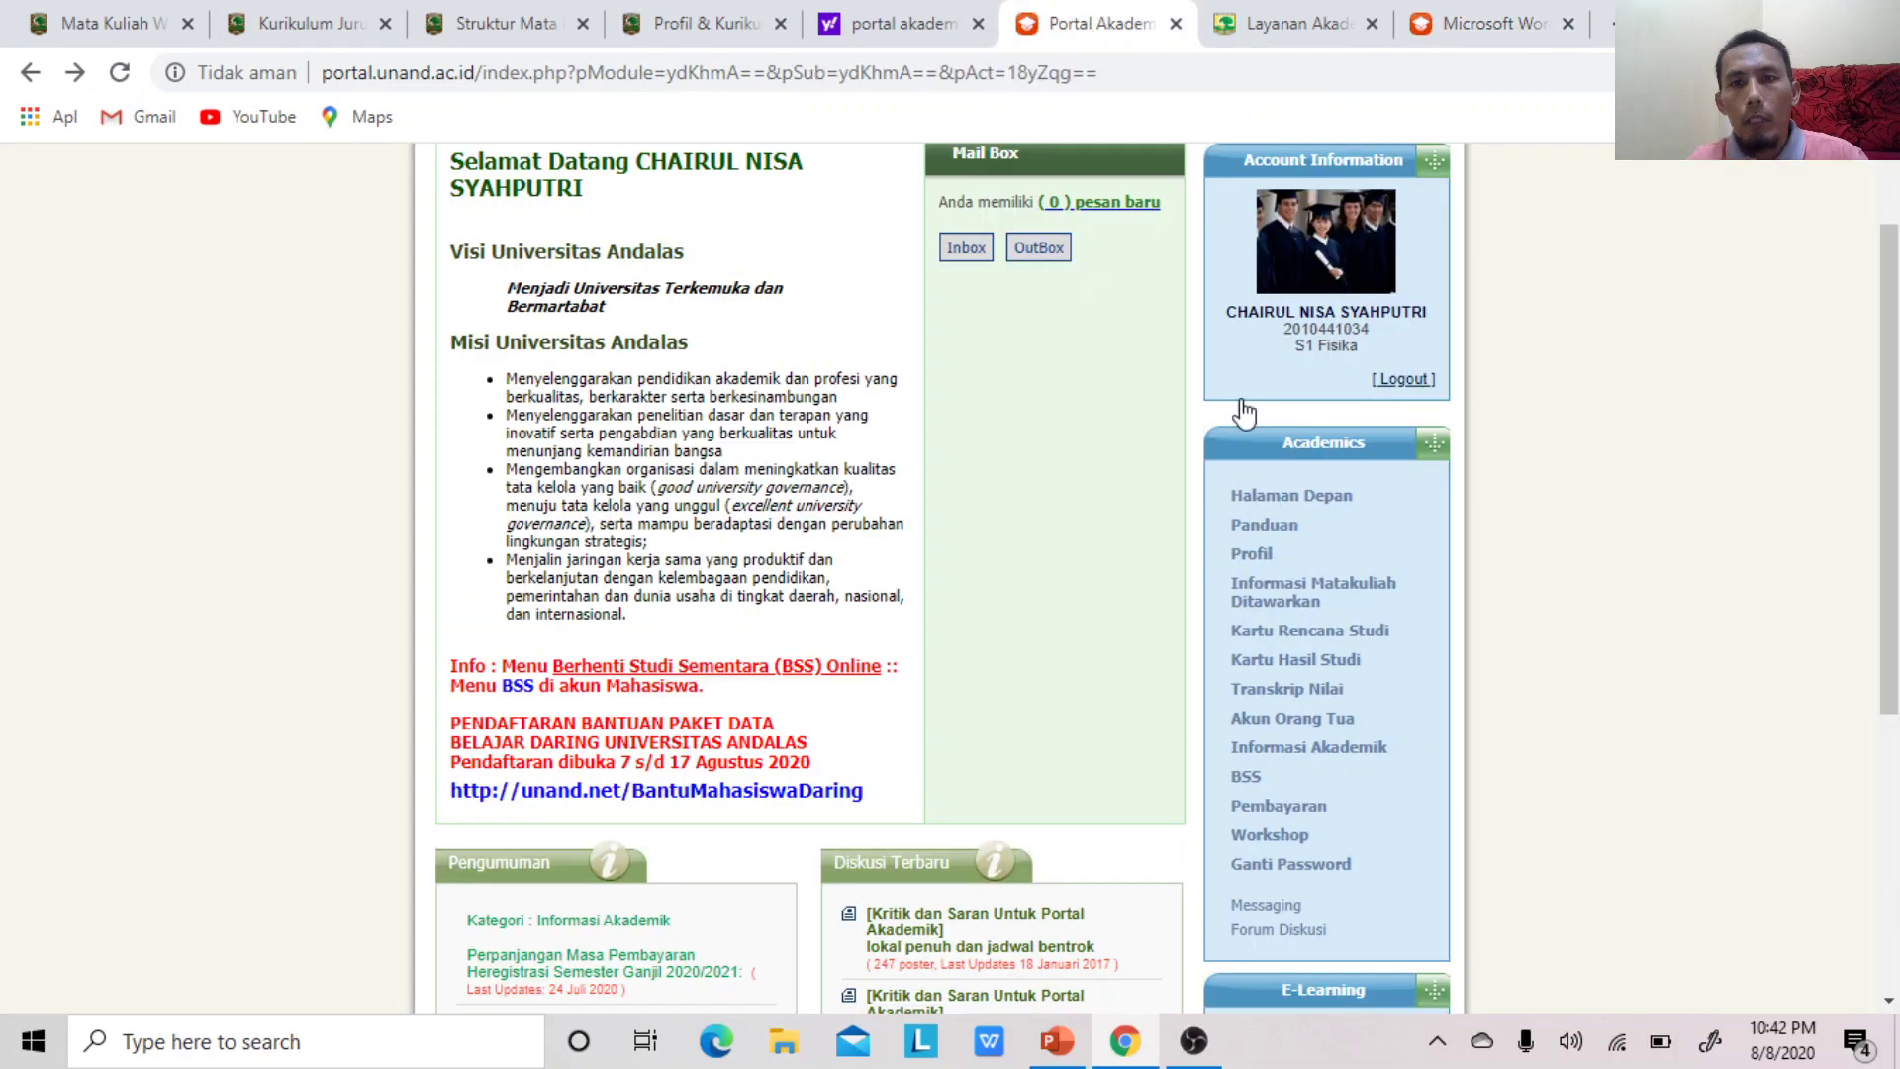
click(1472, 25)
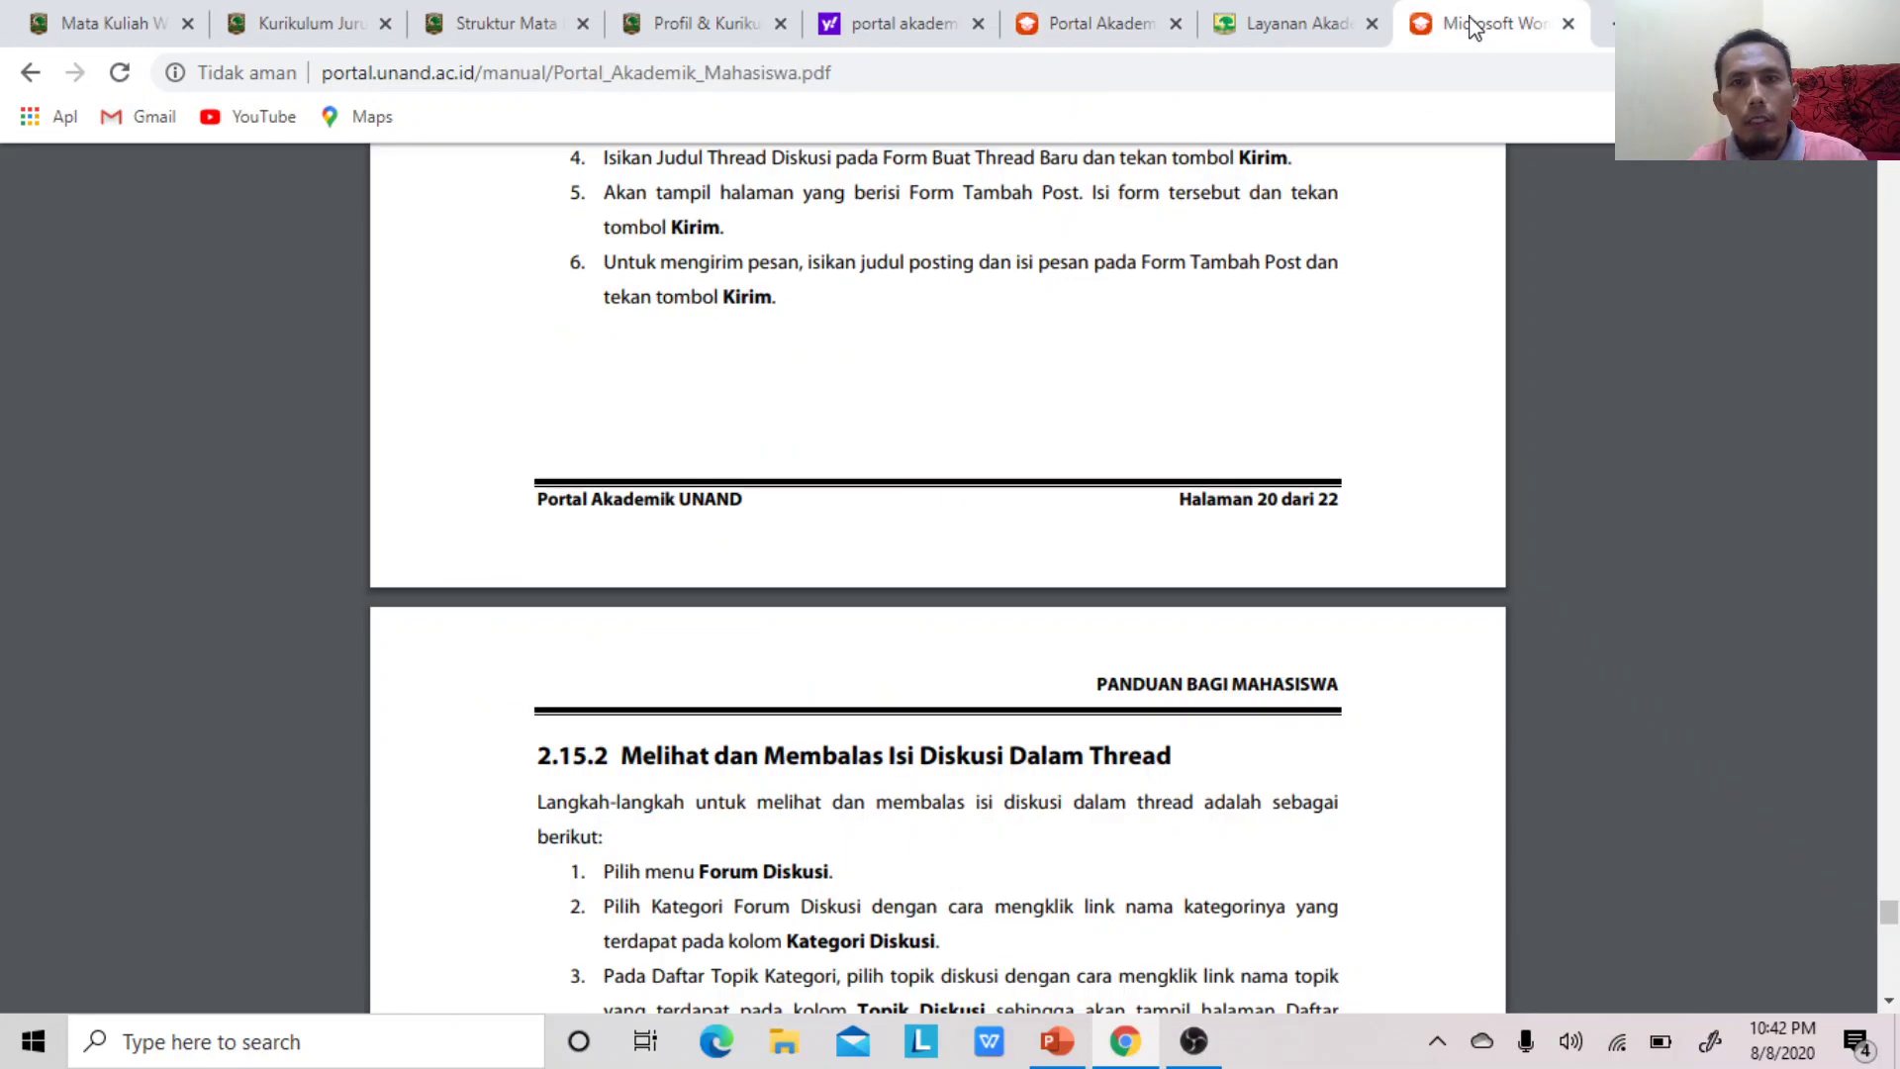
click(1072, 22)
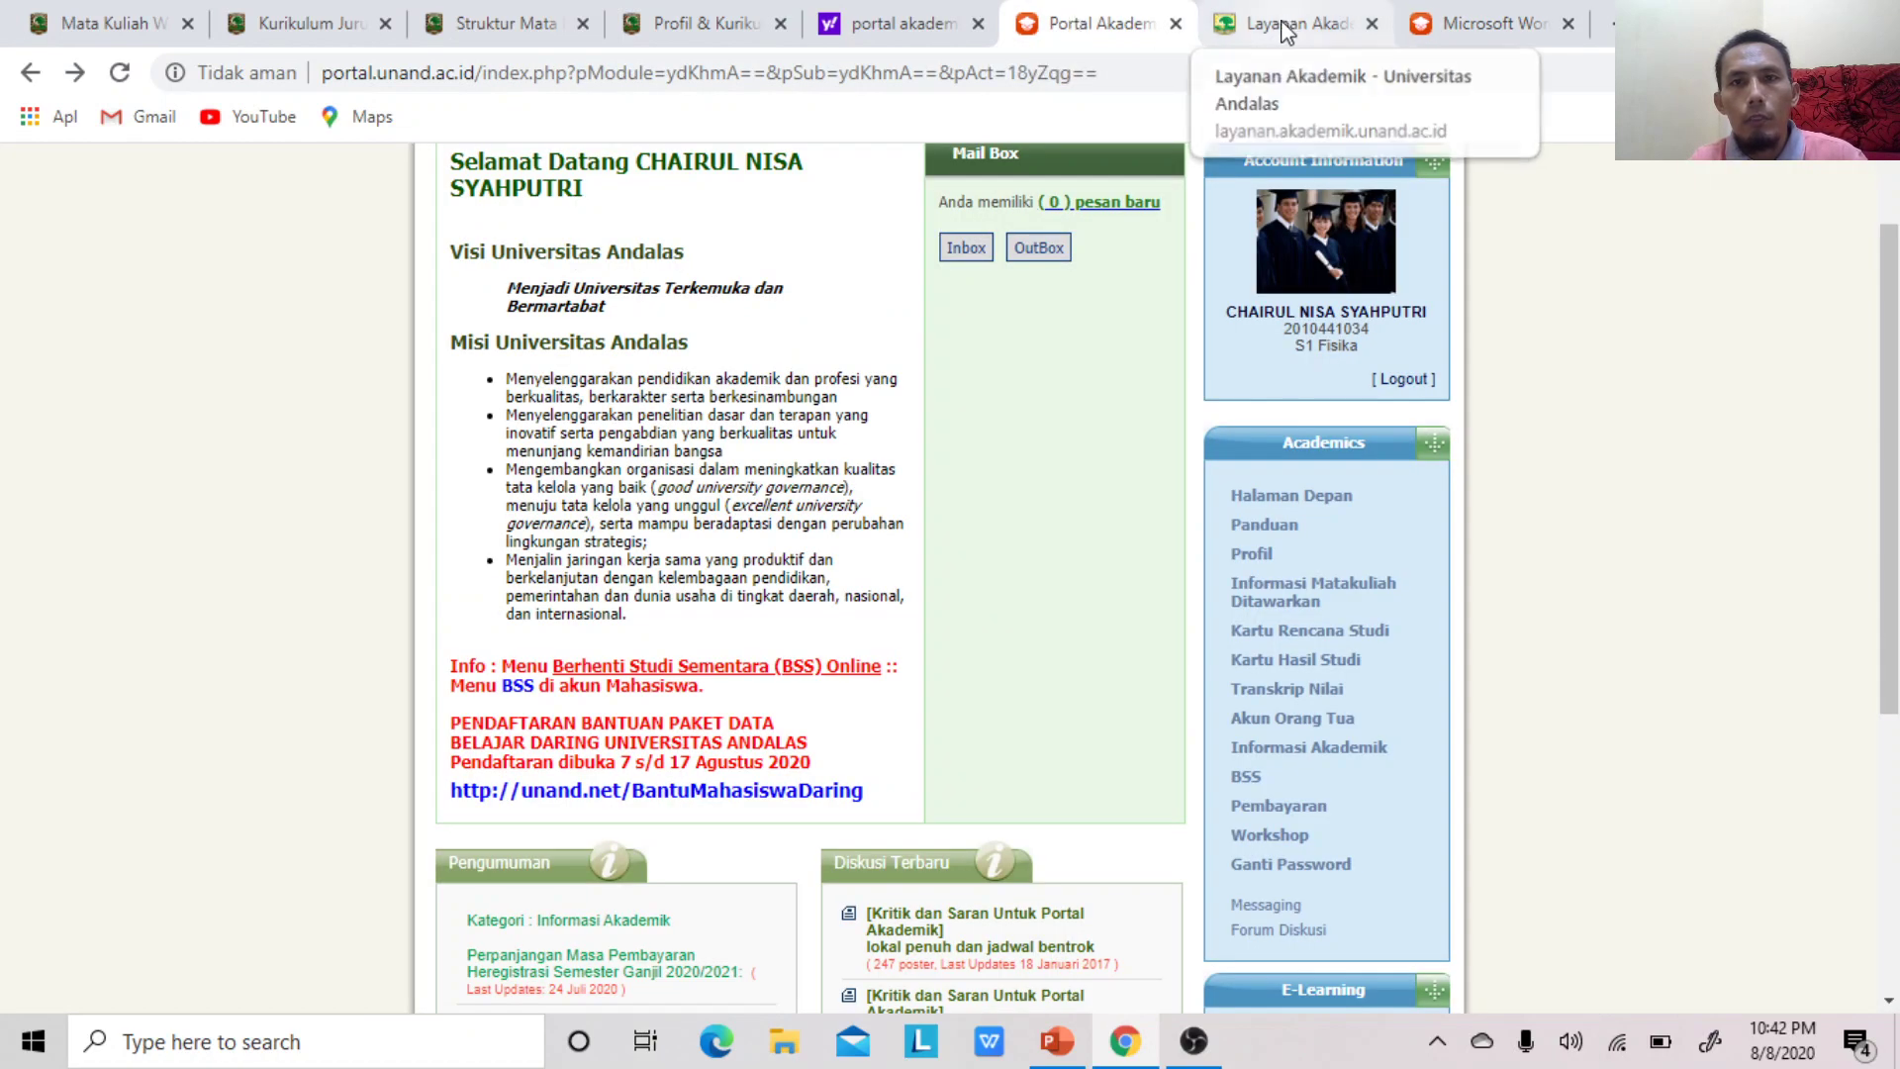
drag(1880, 411, 1879, 467)
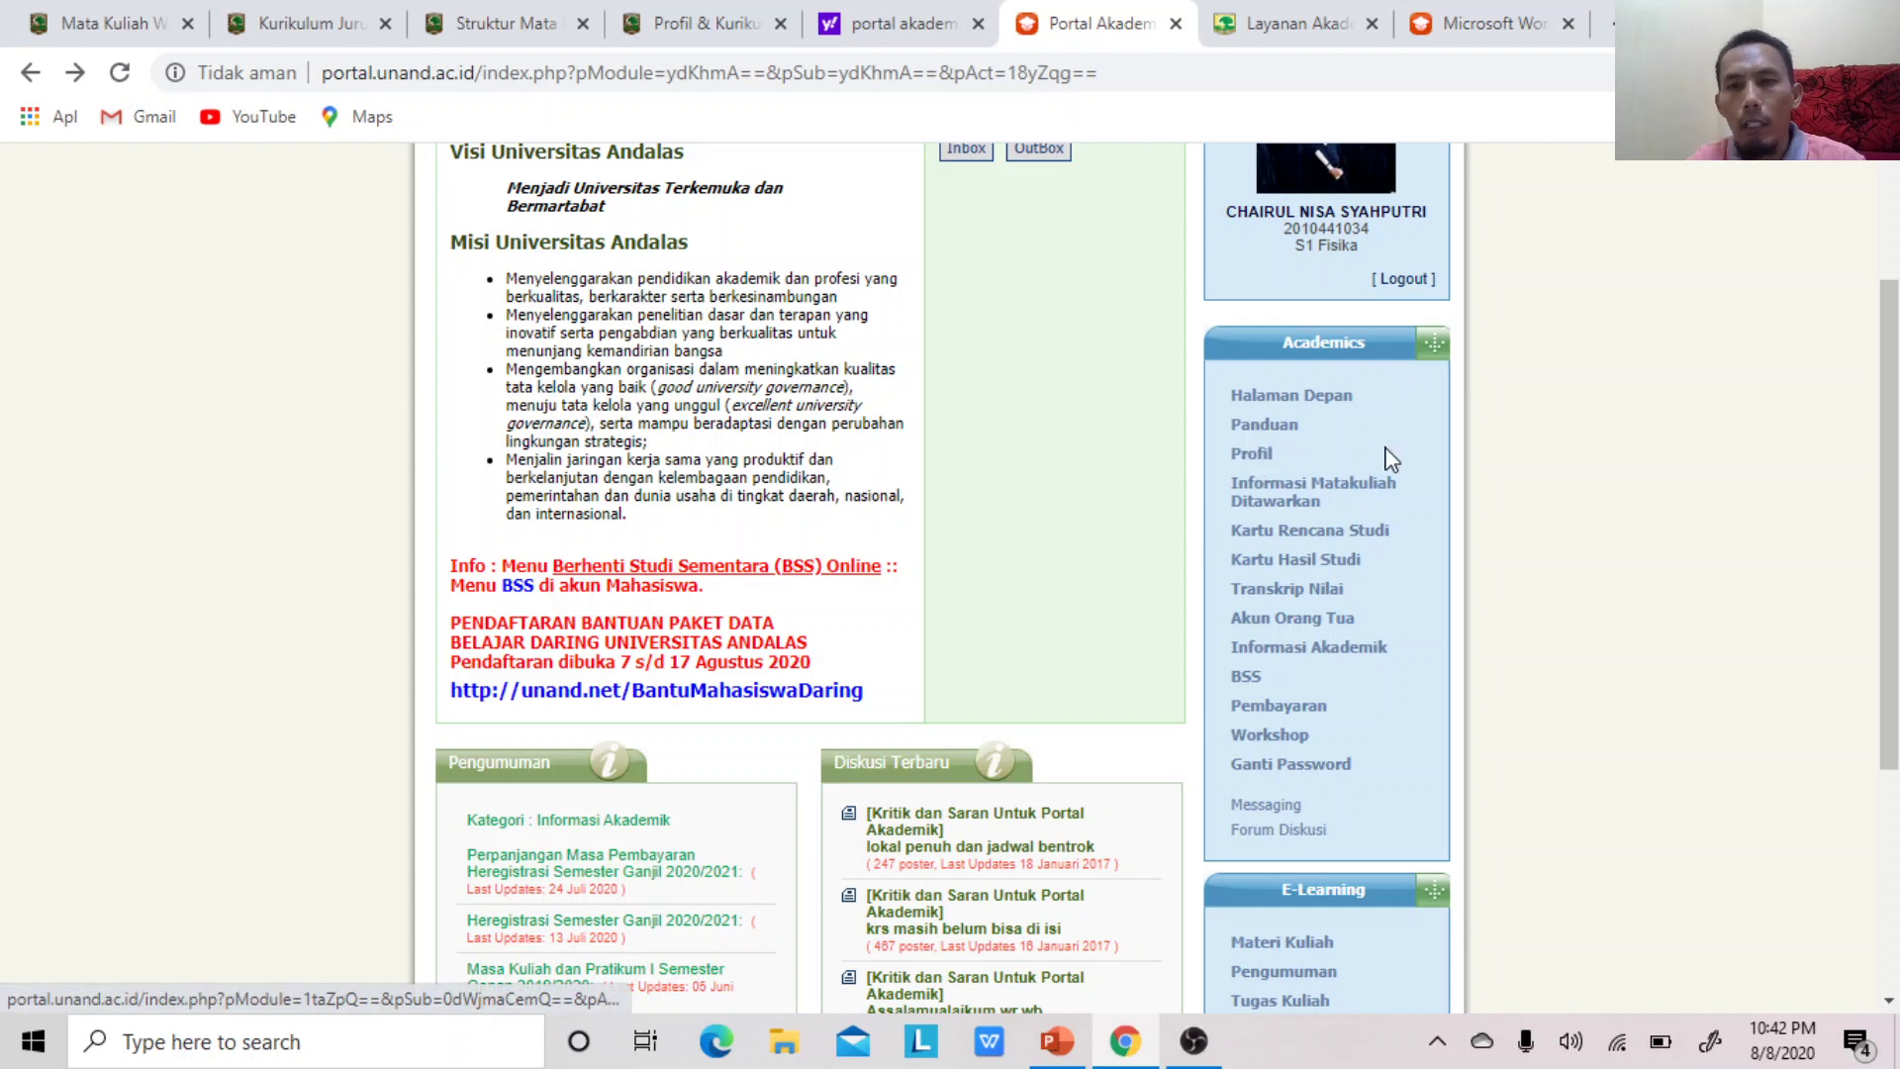
click(1365, 495)
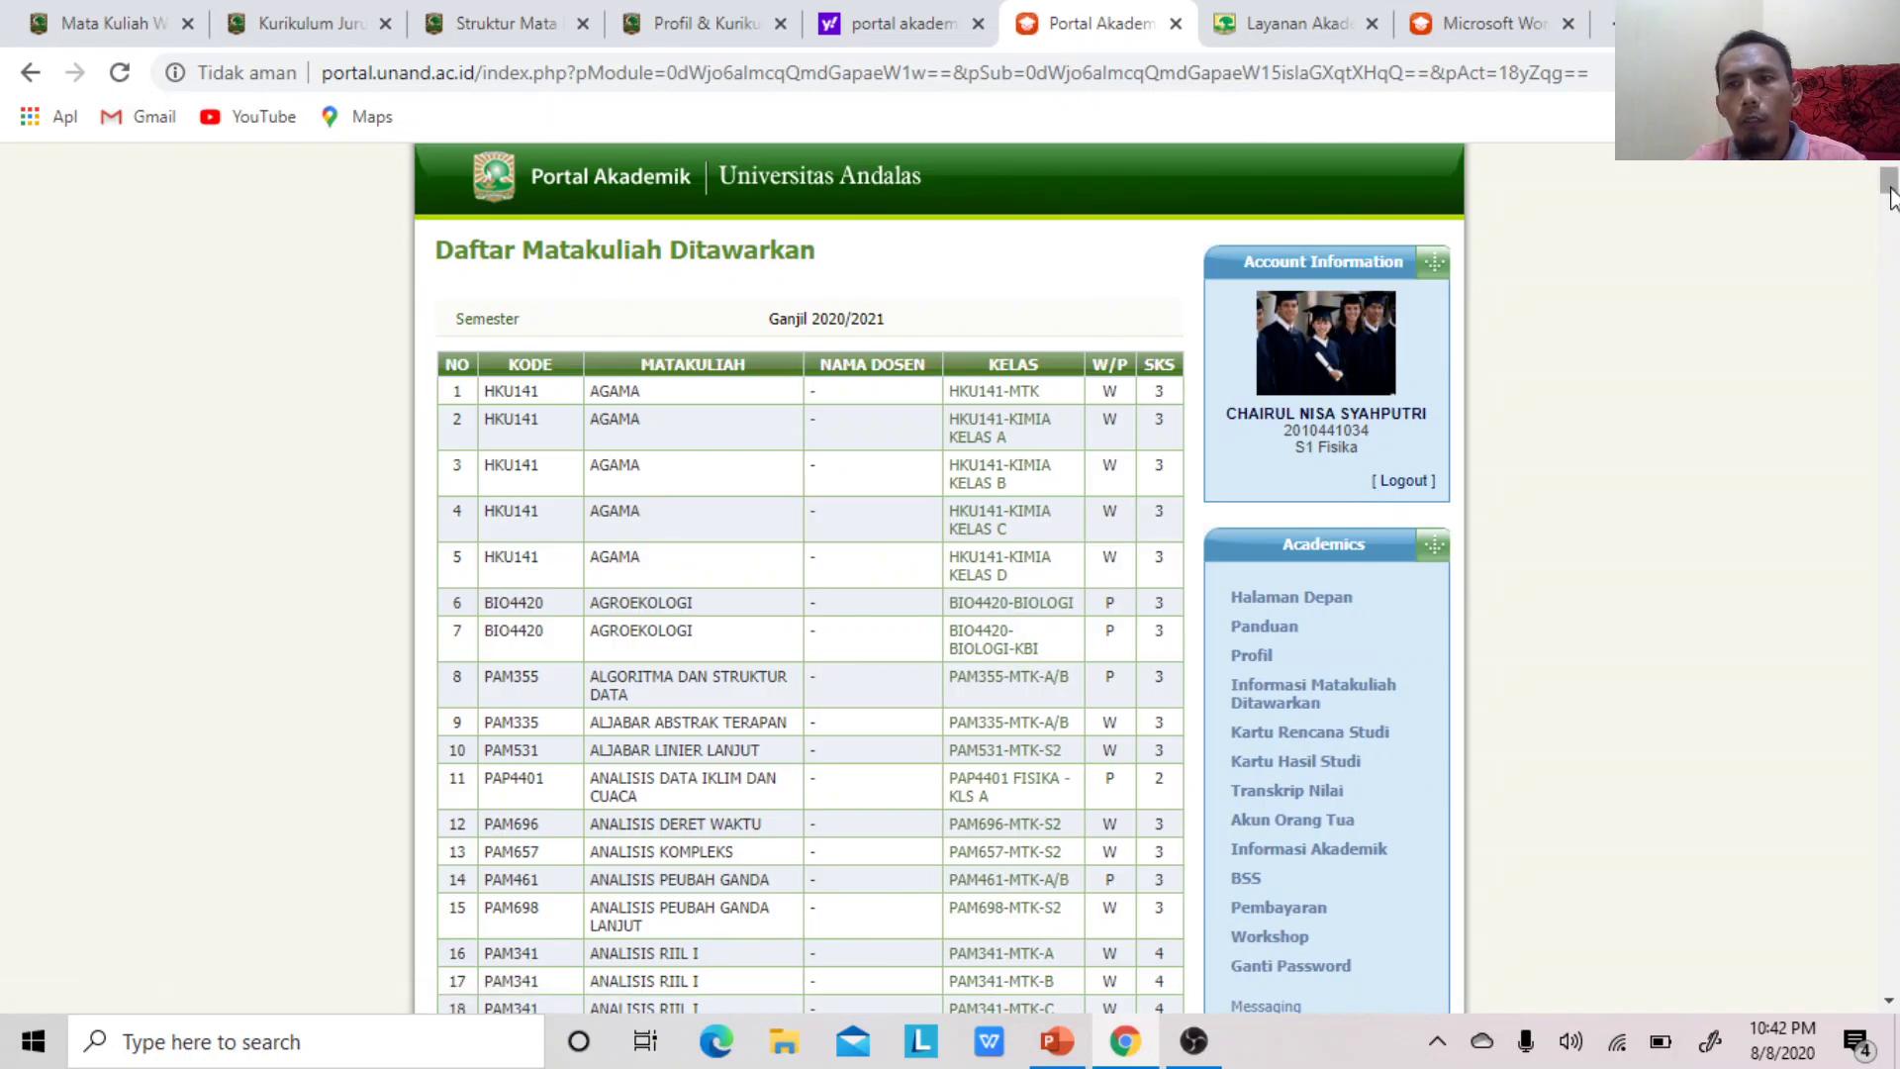
drag(1888, 181, 1874, 631)
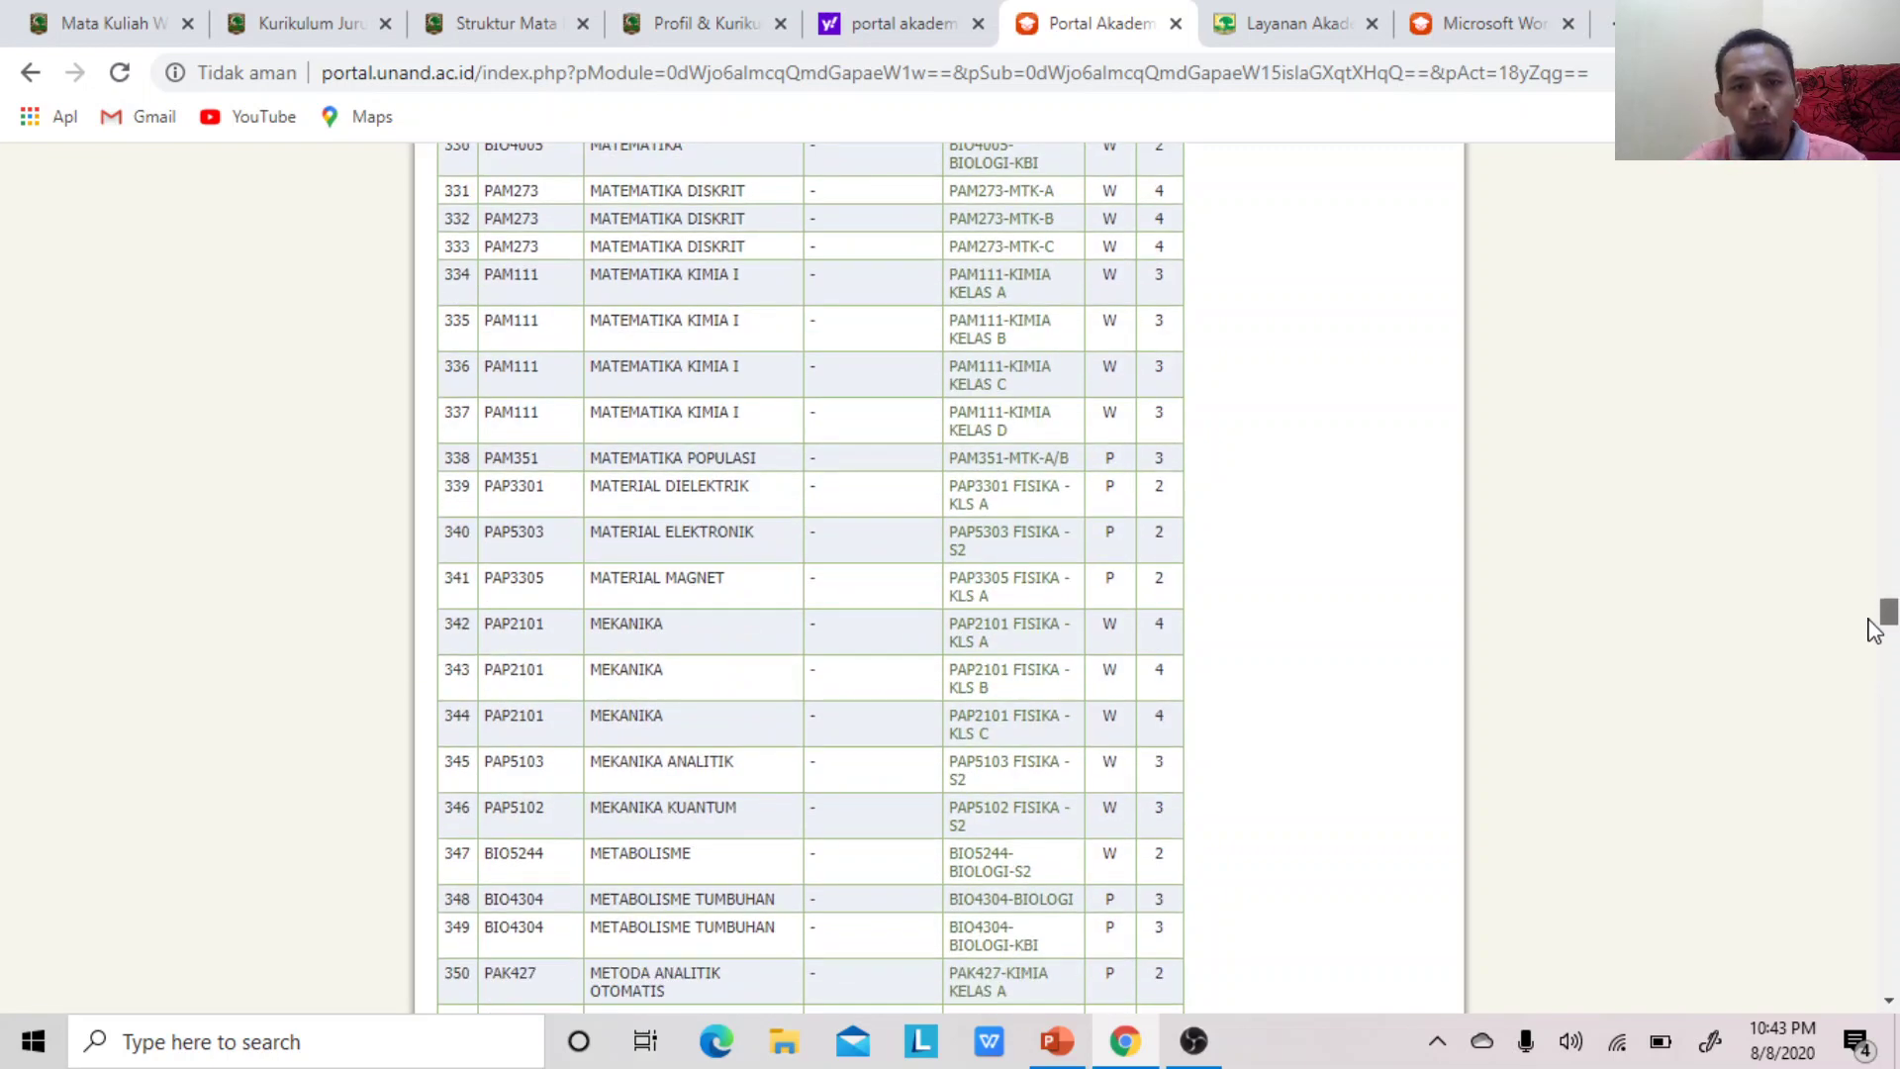
Open the Kartu Hasil Studi page to view its semester selection
drag(1873, 630, 1890, 204)
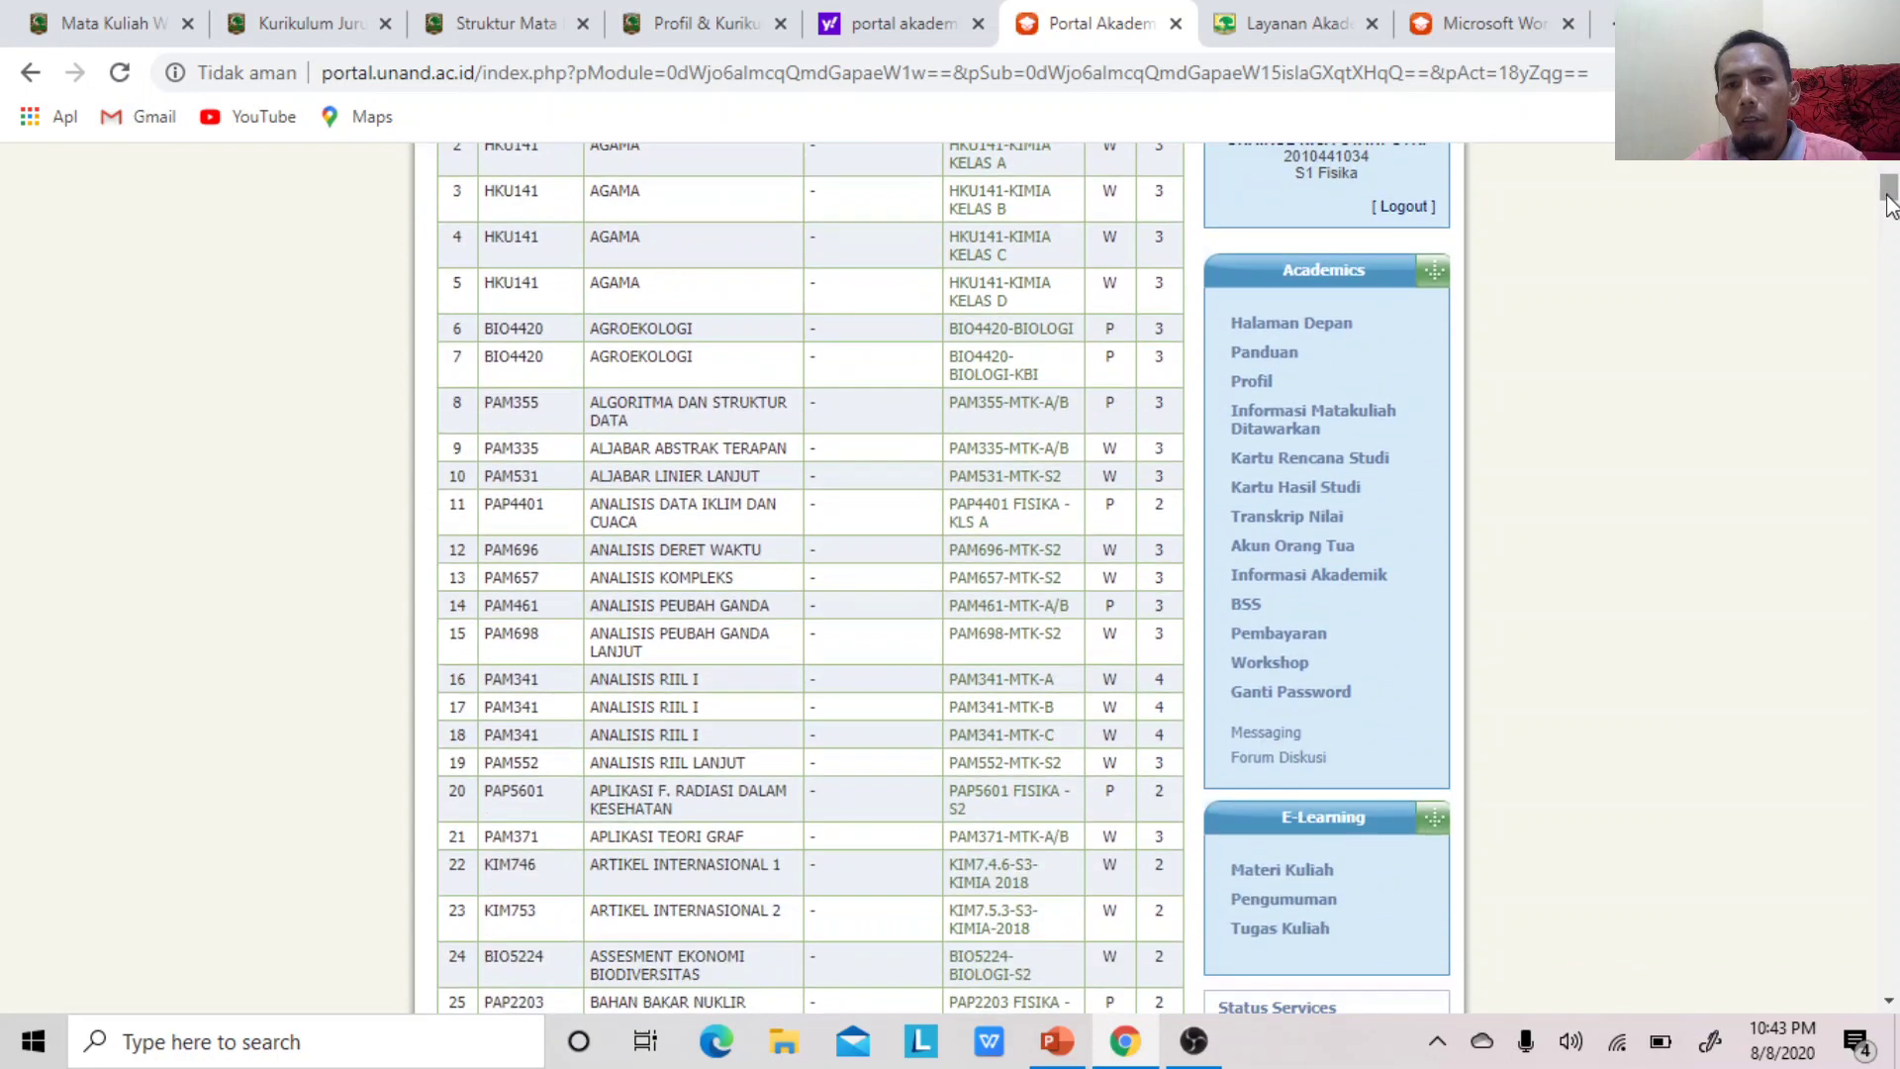
click(1306, 489)
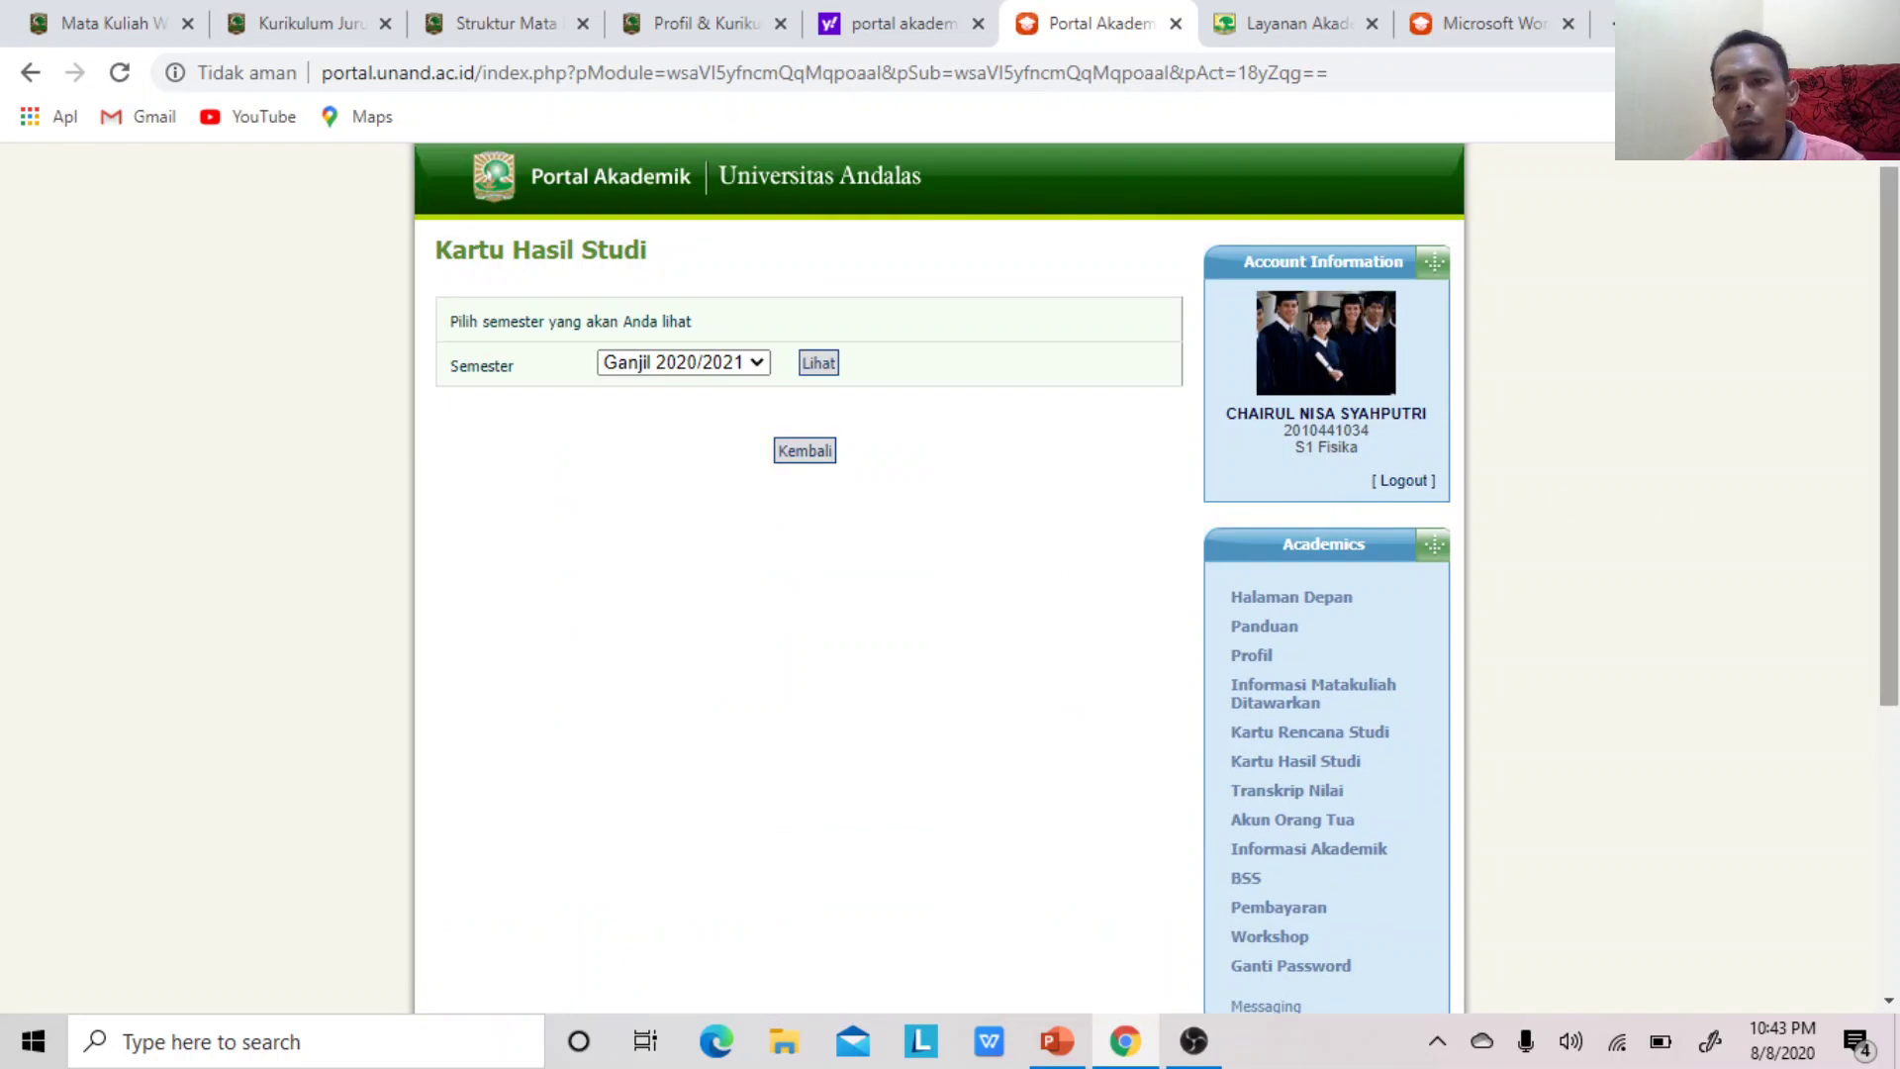
drag(1893, 405, 1893, 479)
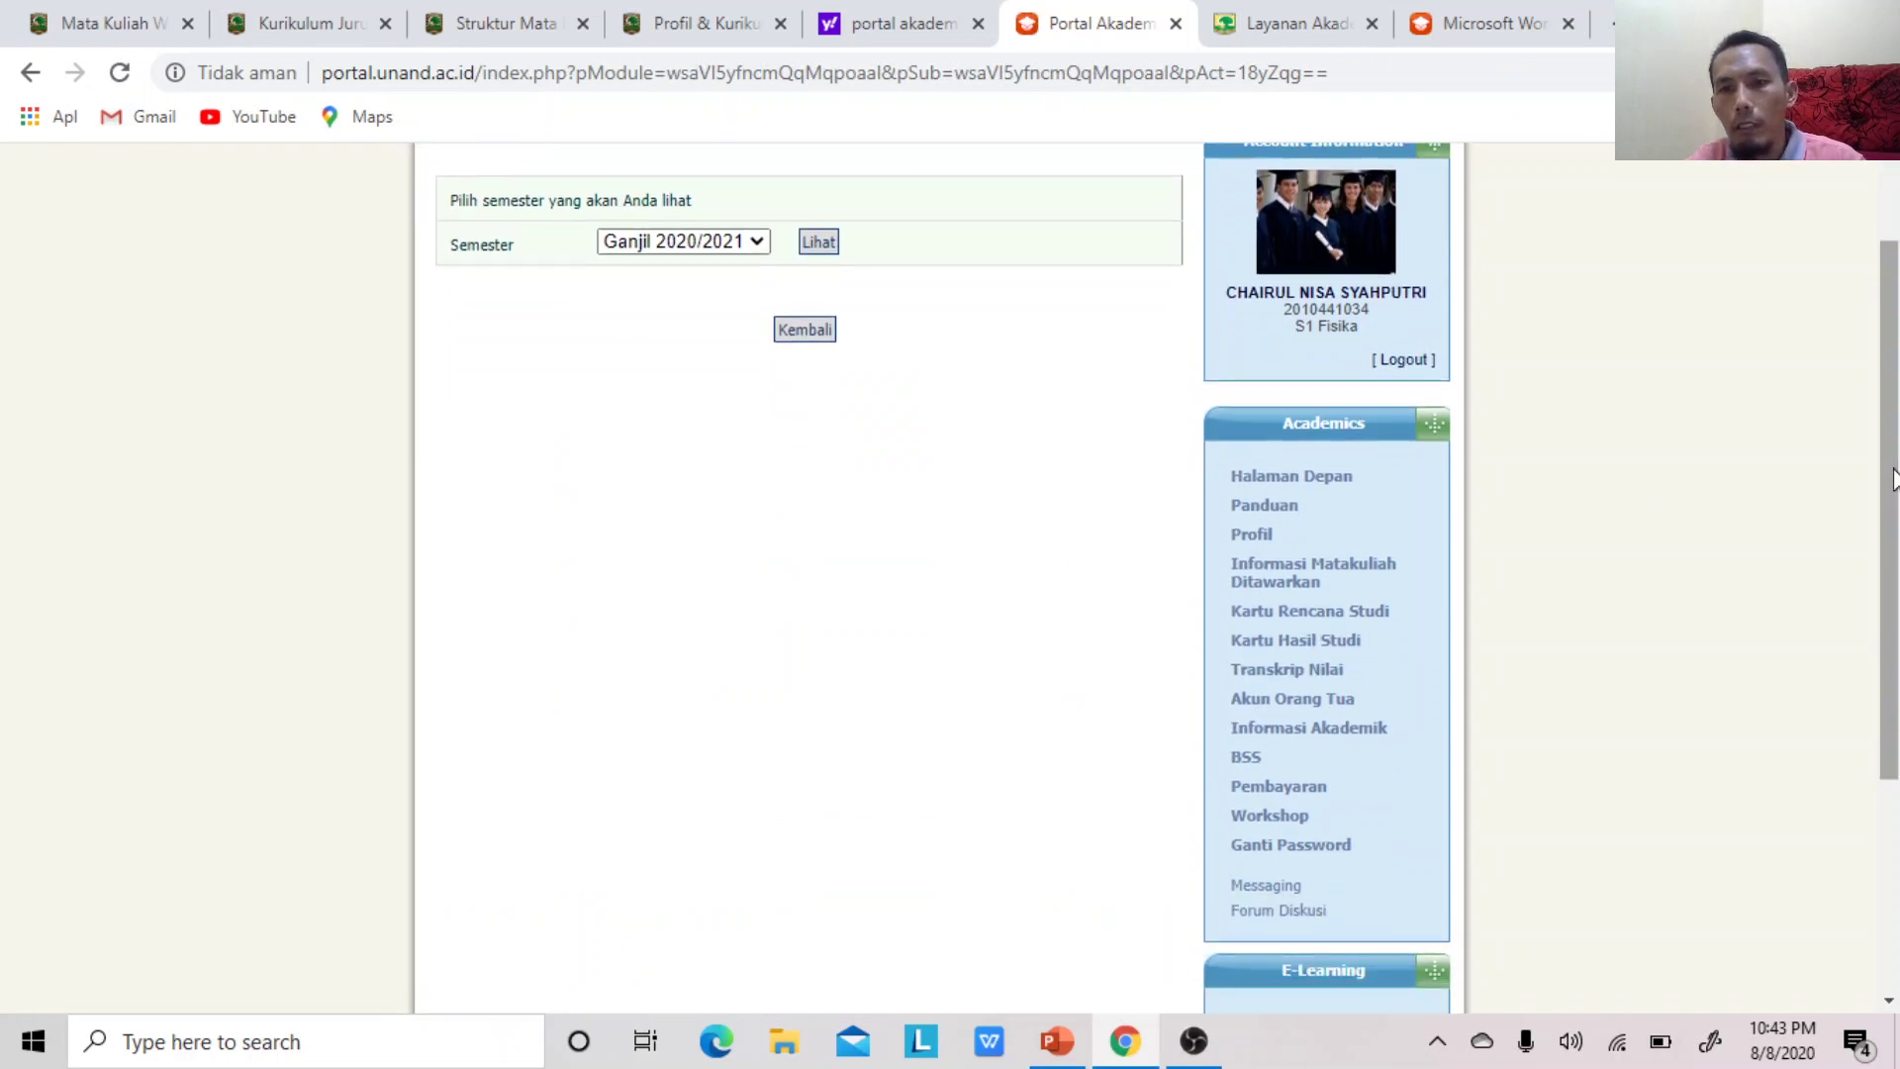
Add a parent user account under Akun Orang Tua with the parent's name, save it and highlight the generated user name and password
click(1322, 702)
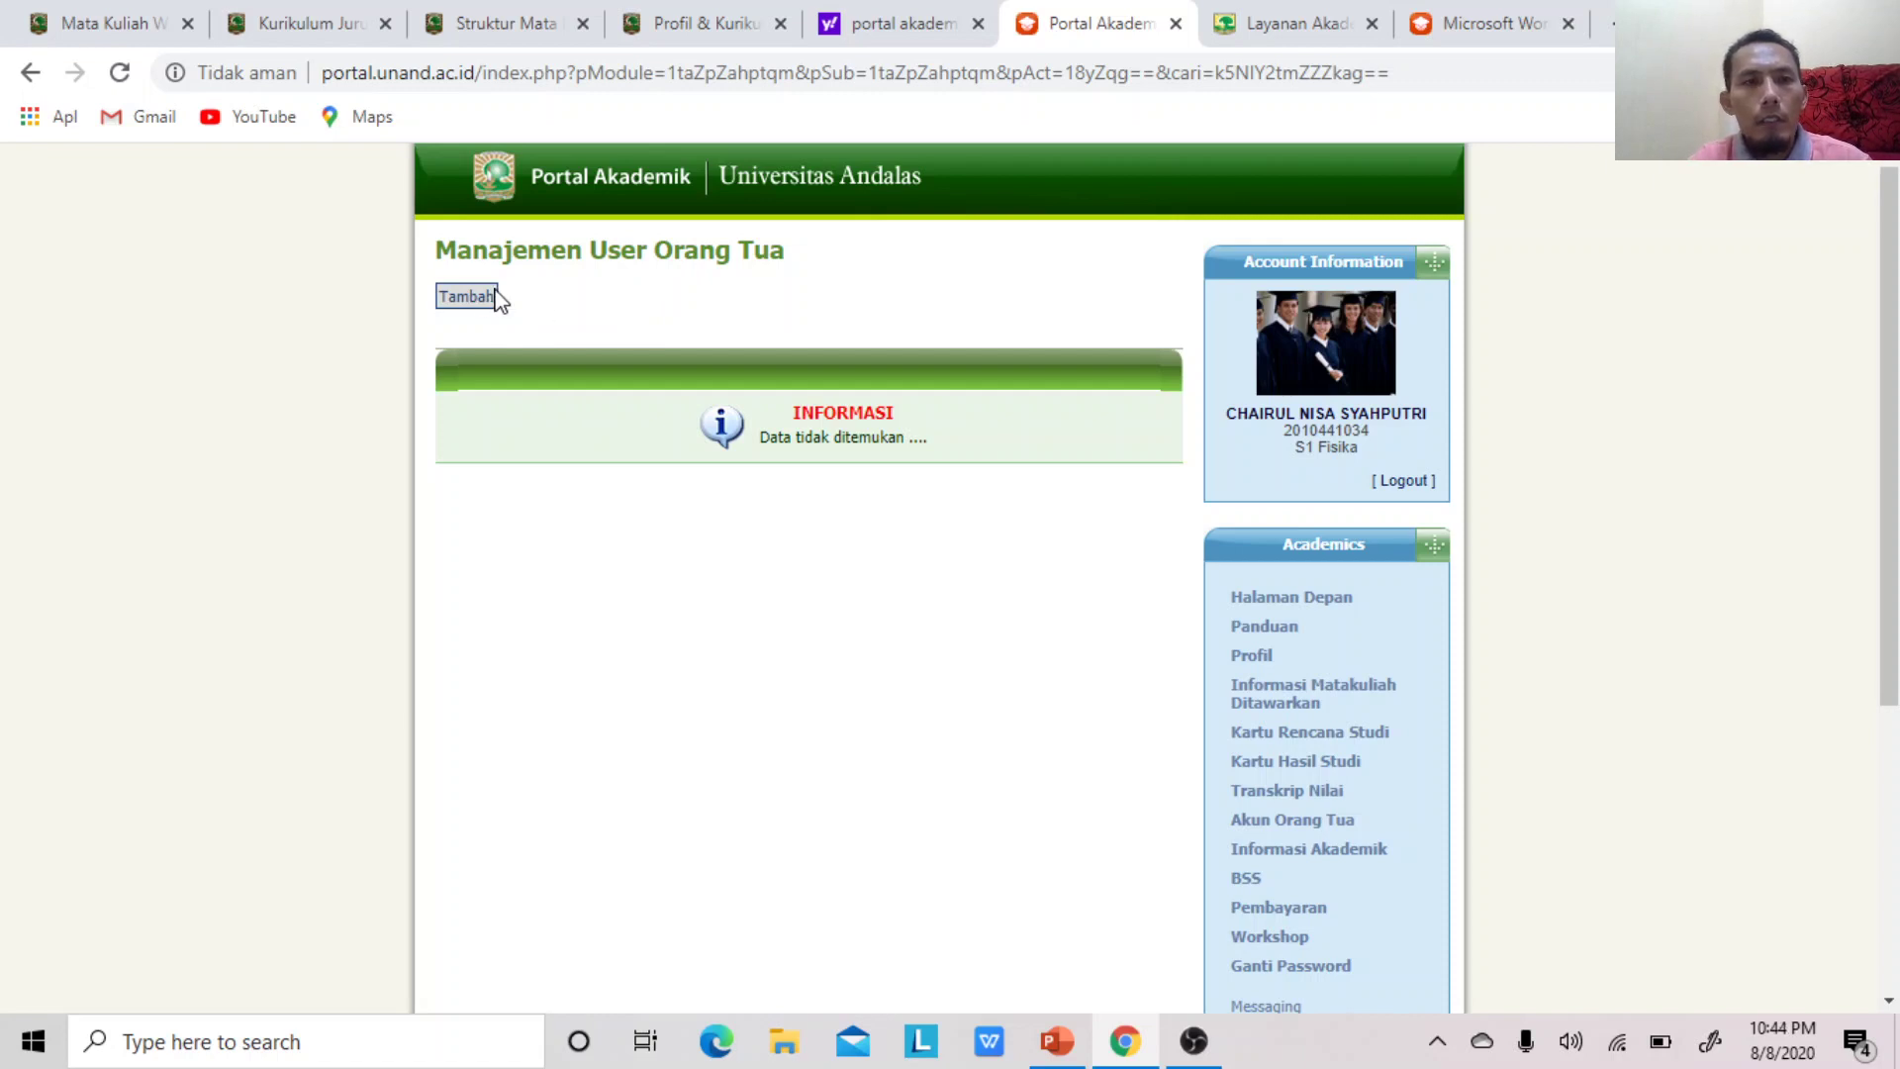
click(483, 302)
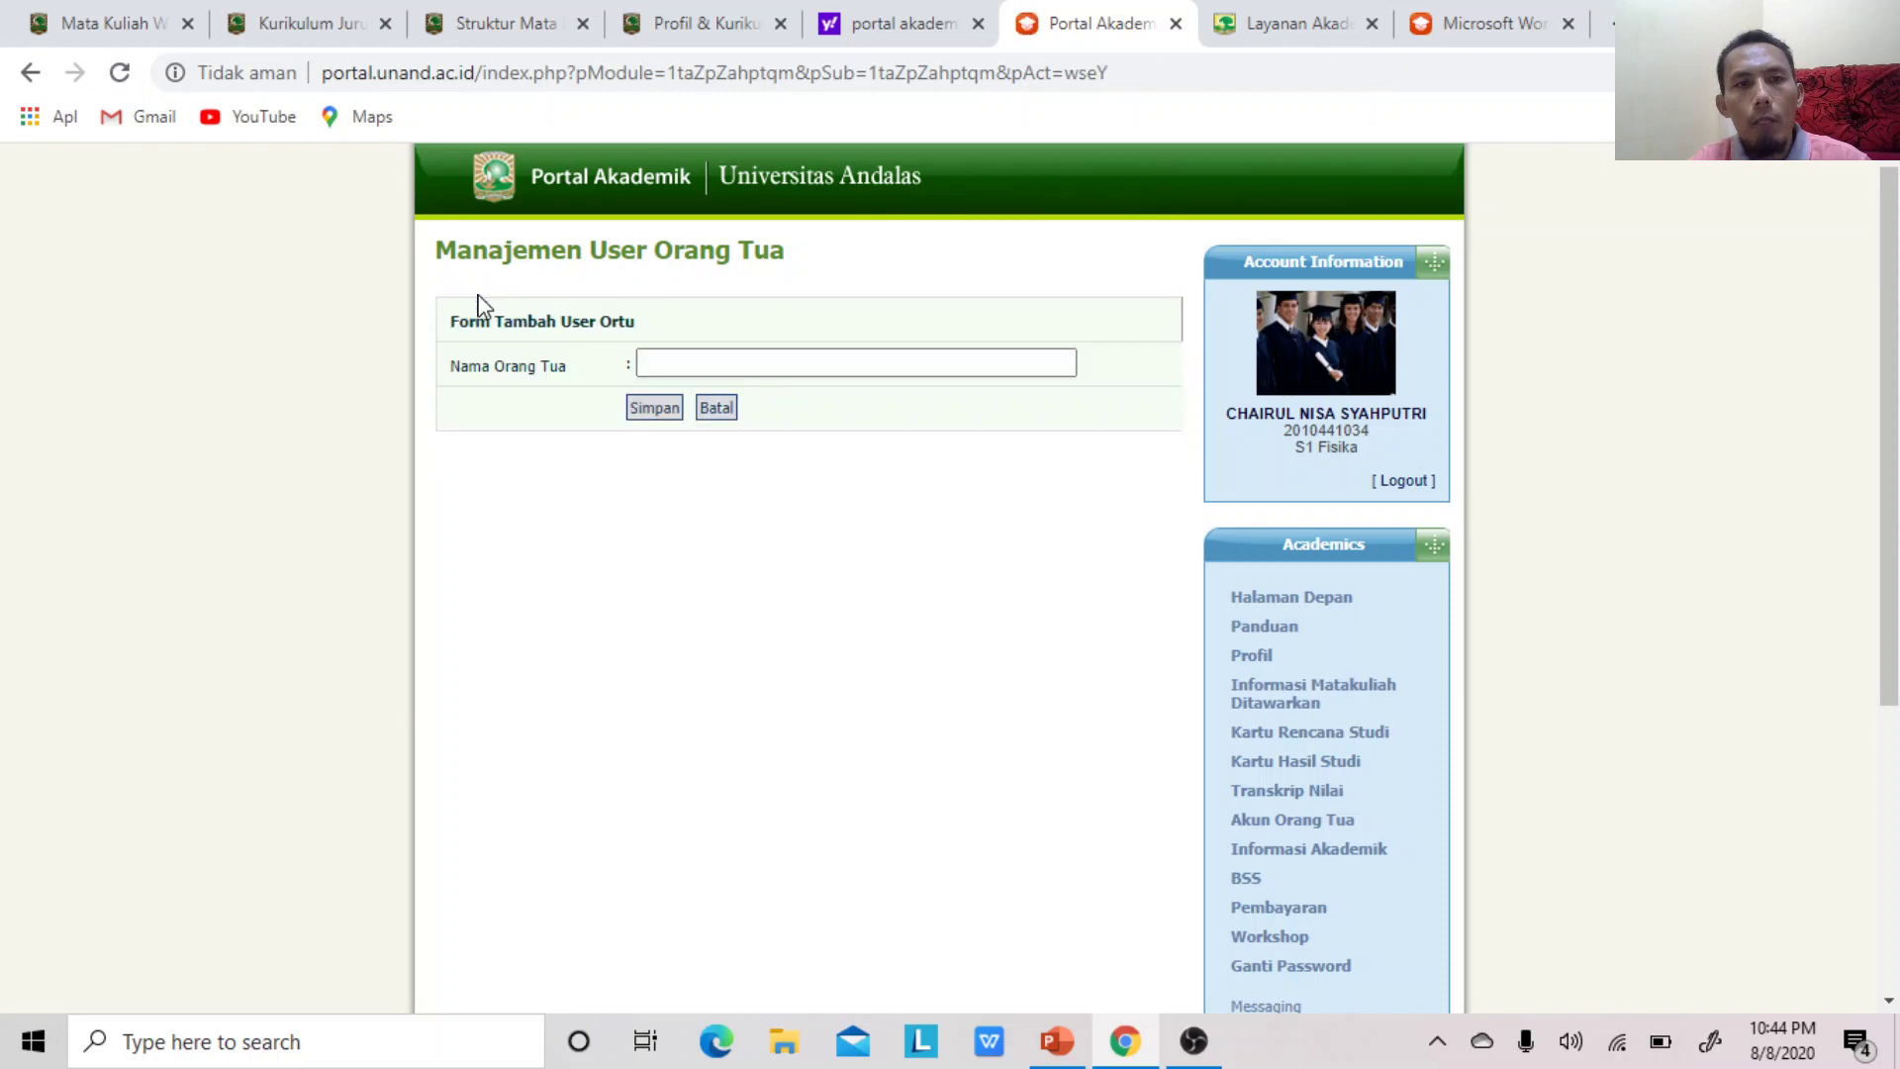
click(726, 363)
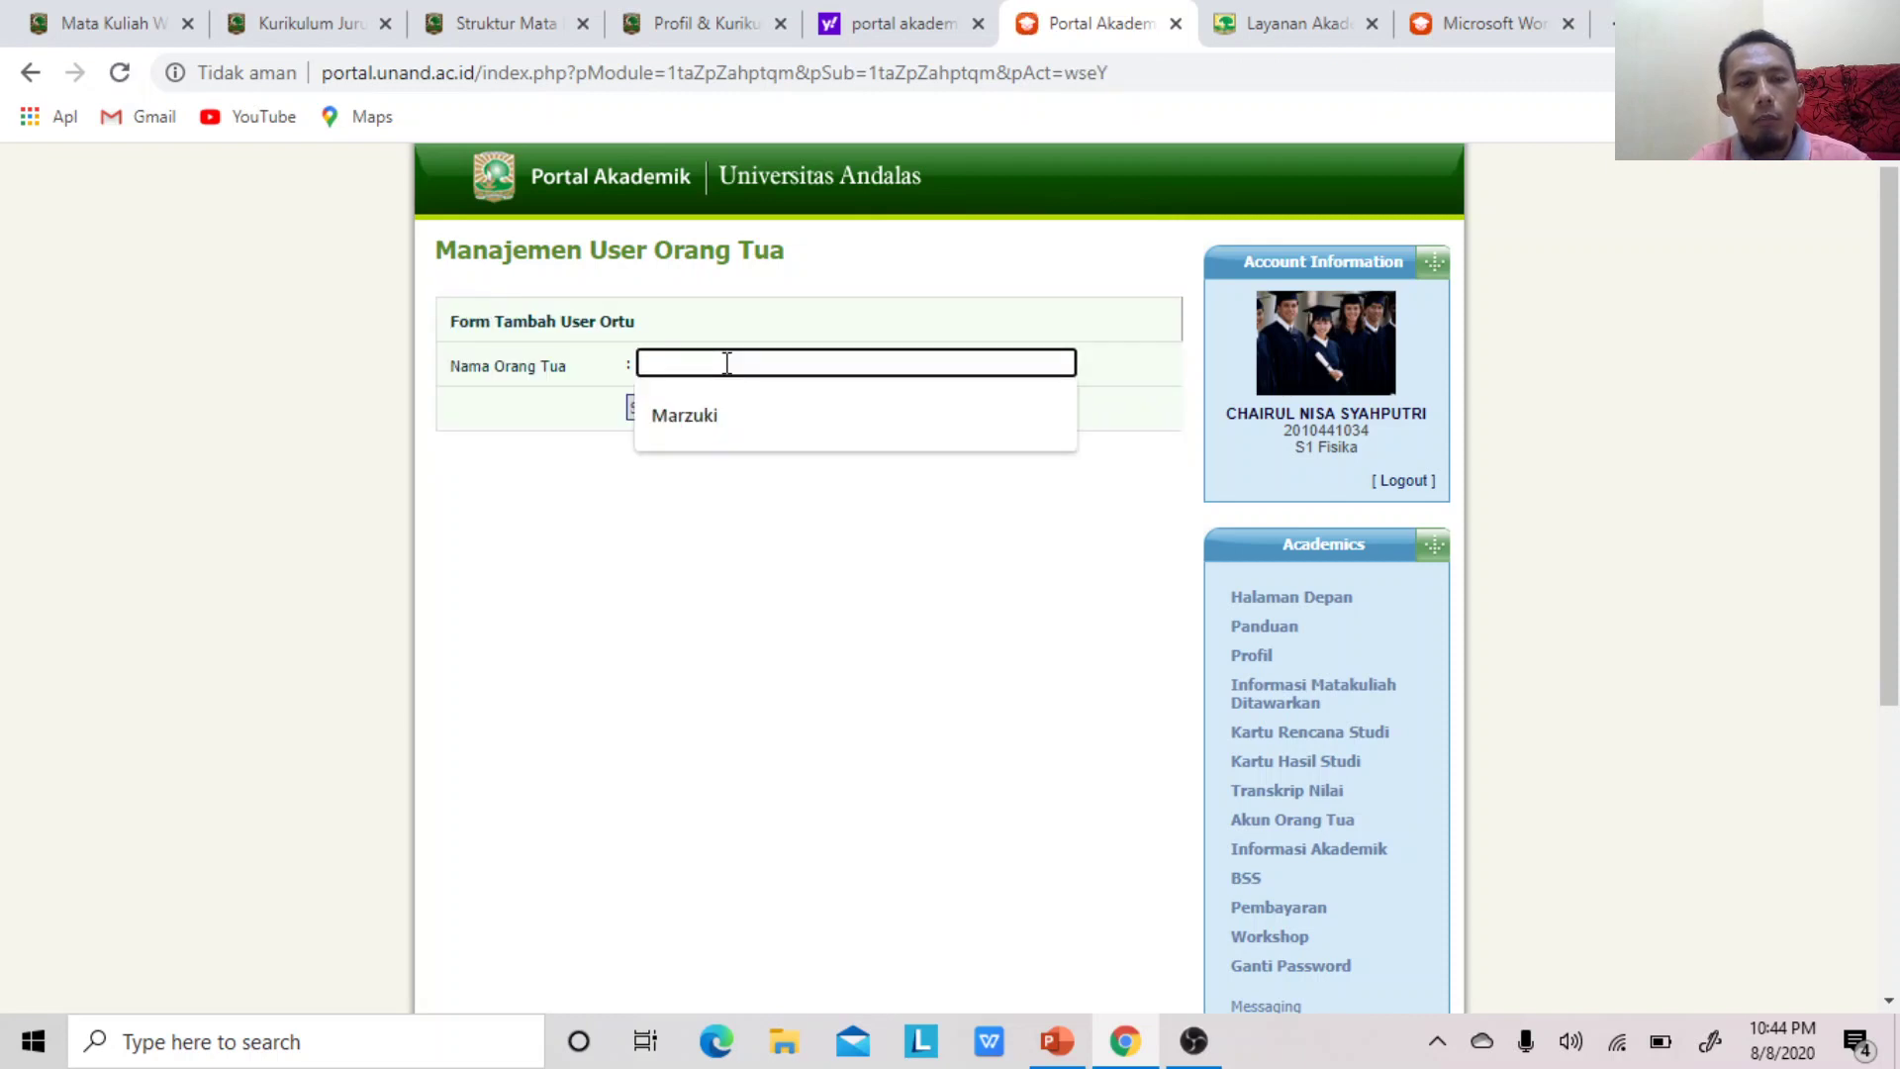
click(730, 427)
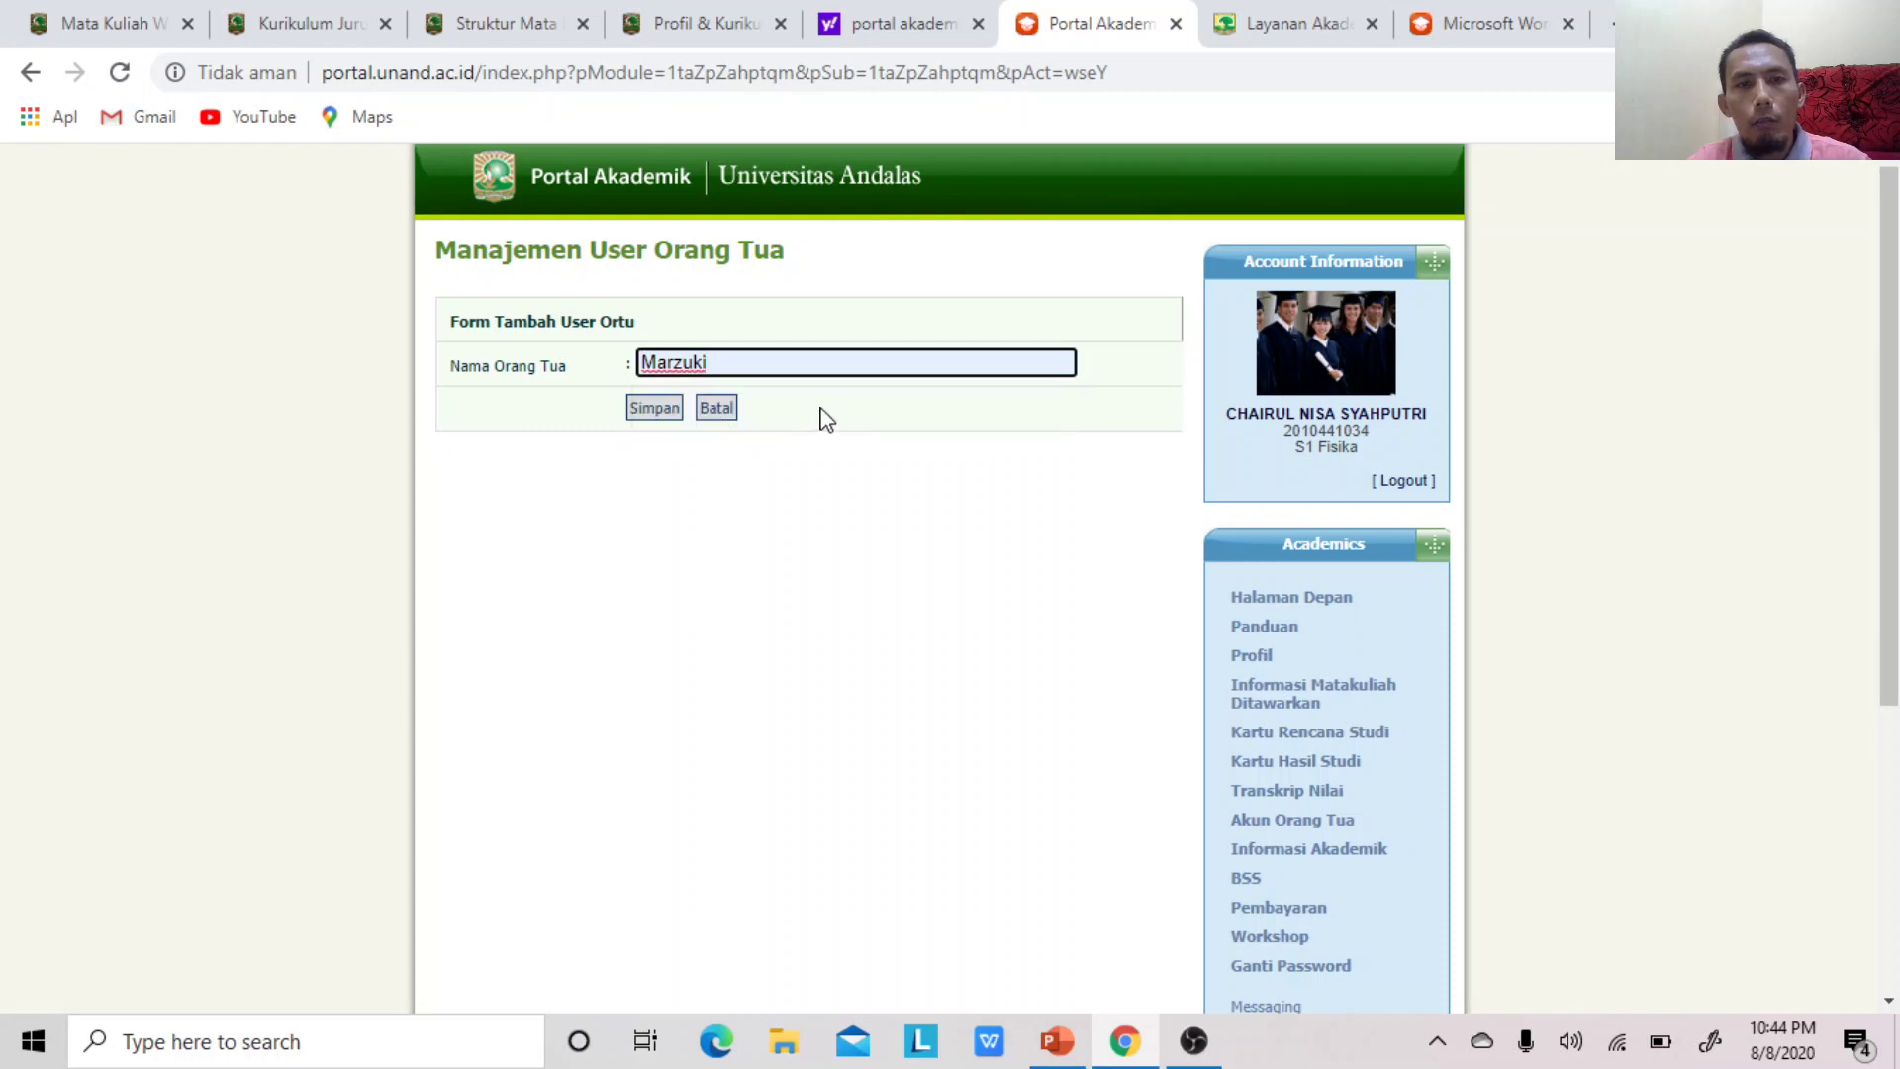
click(669, 420)
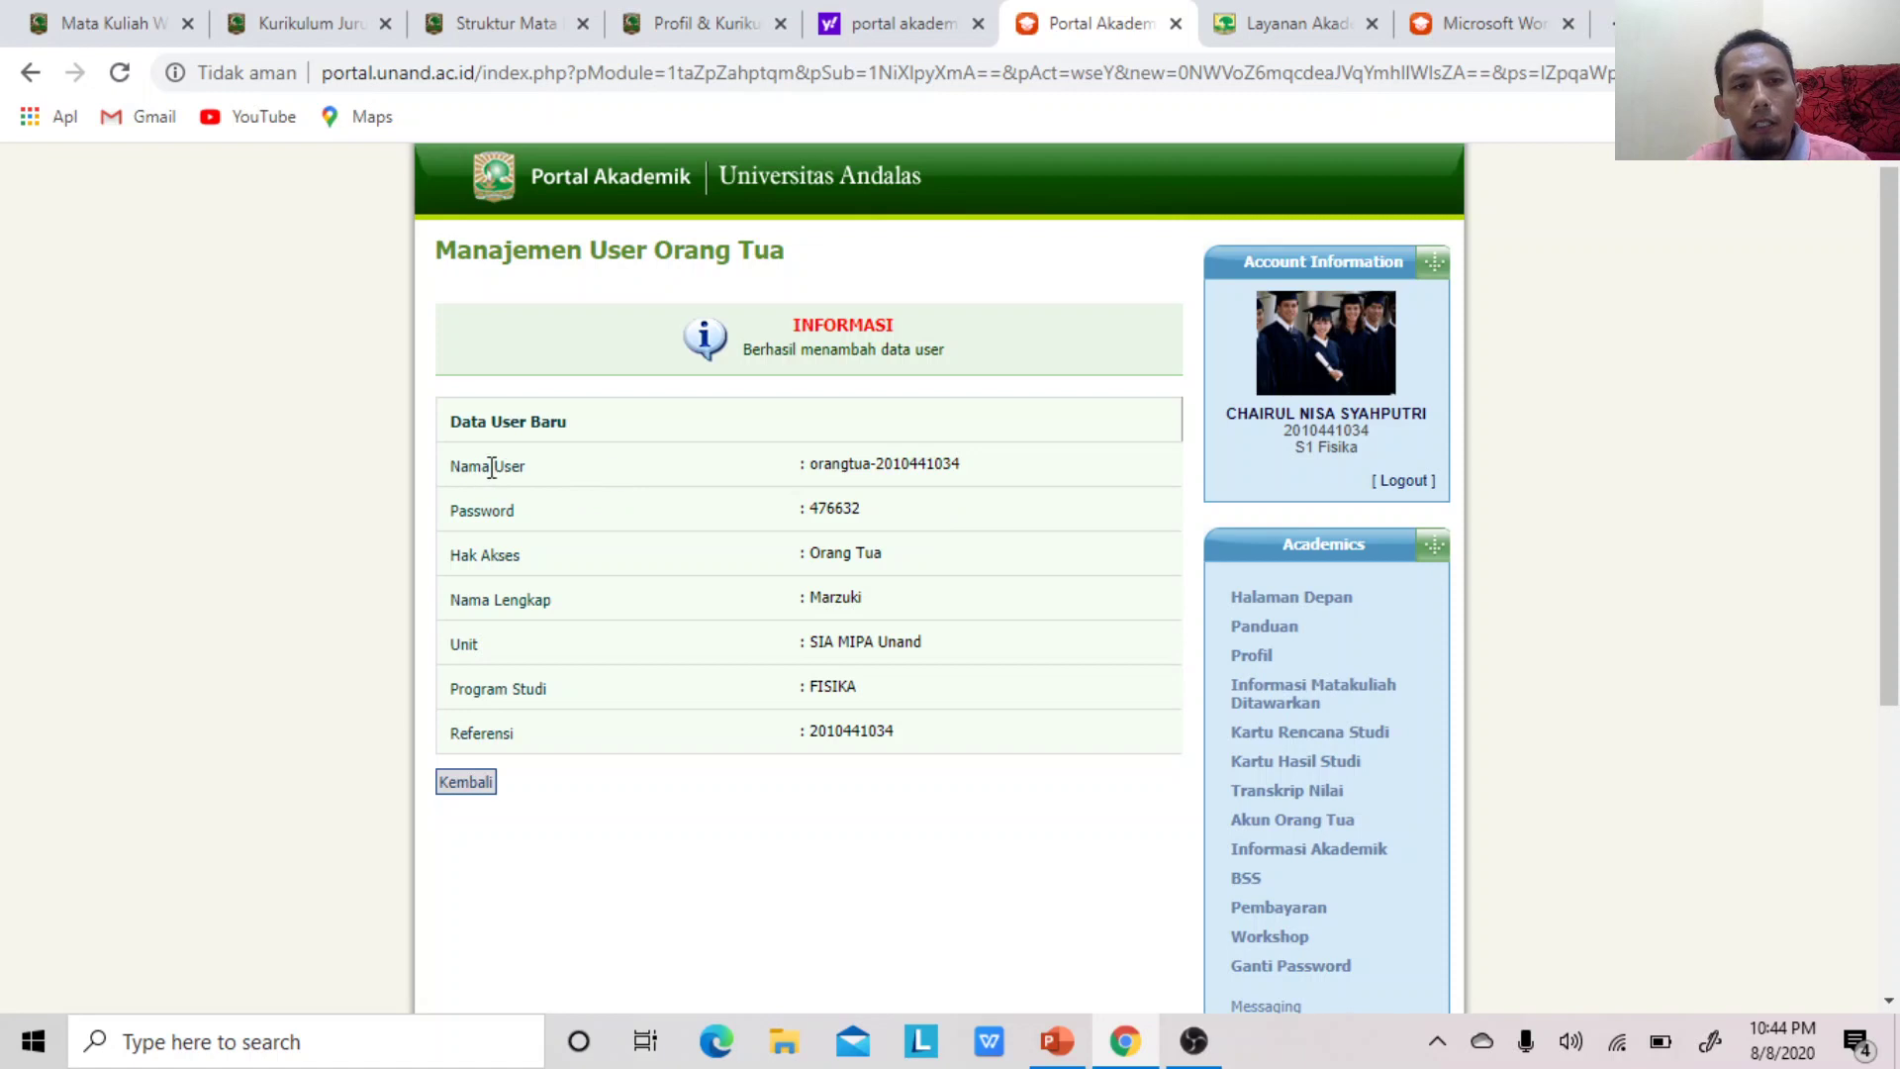
drag(812, 462, 956, 463)
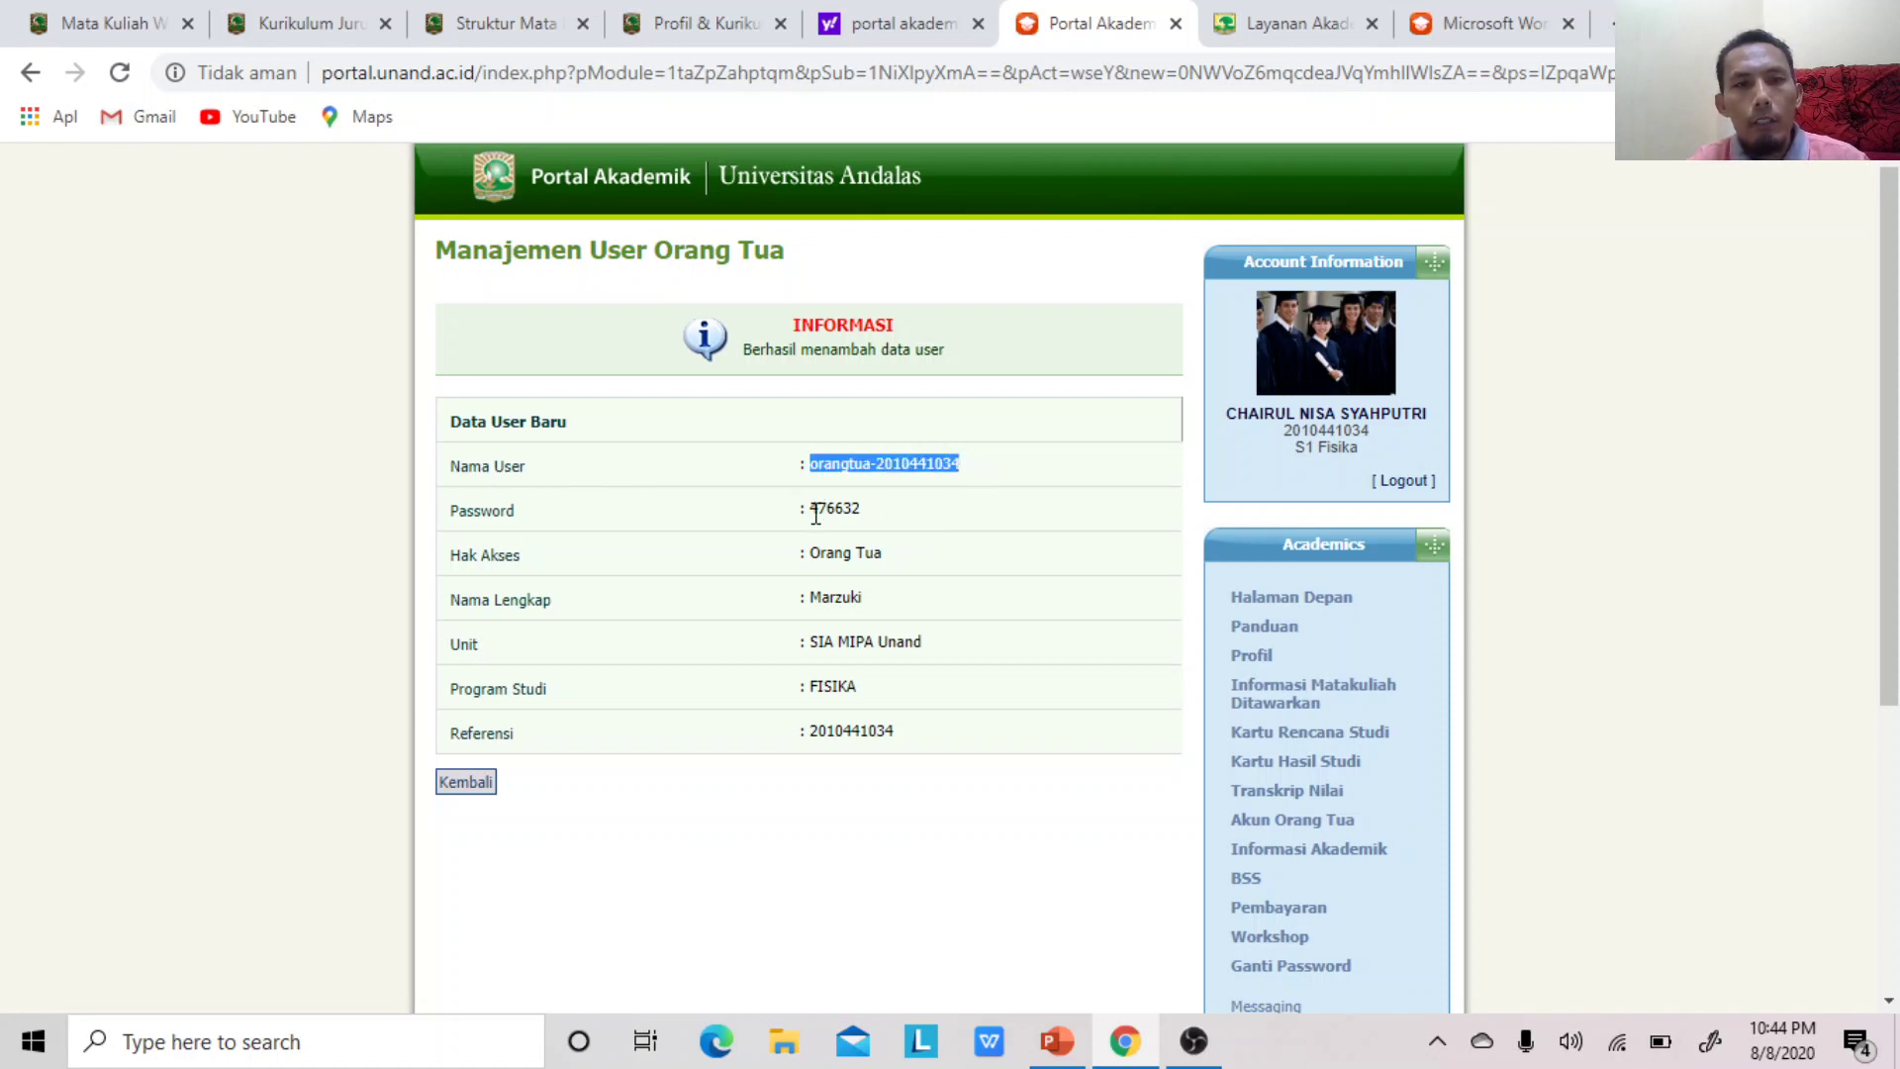
drag(810, 511, 864, 522)
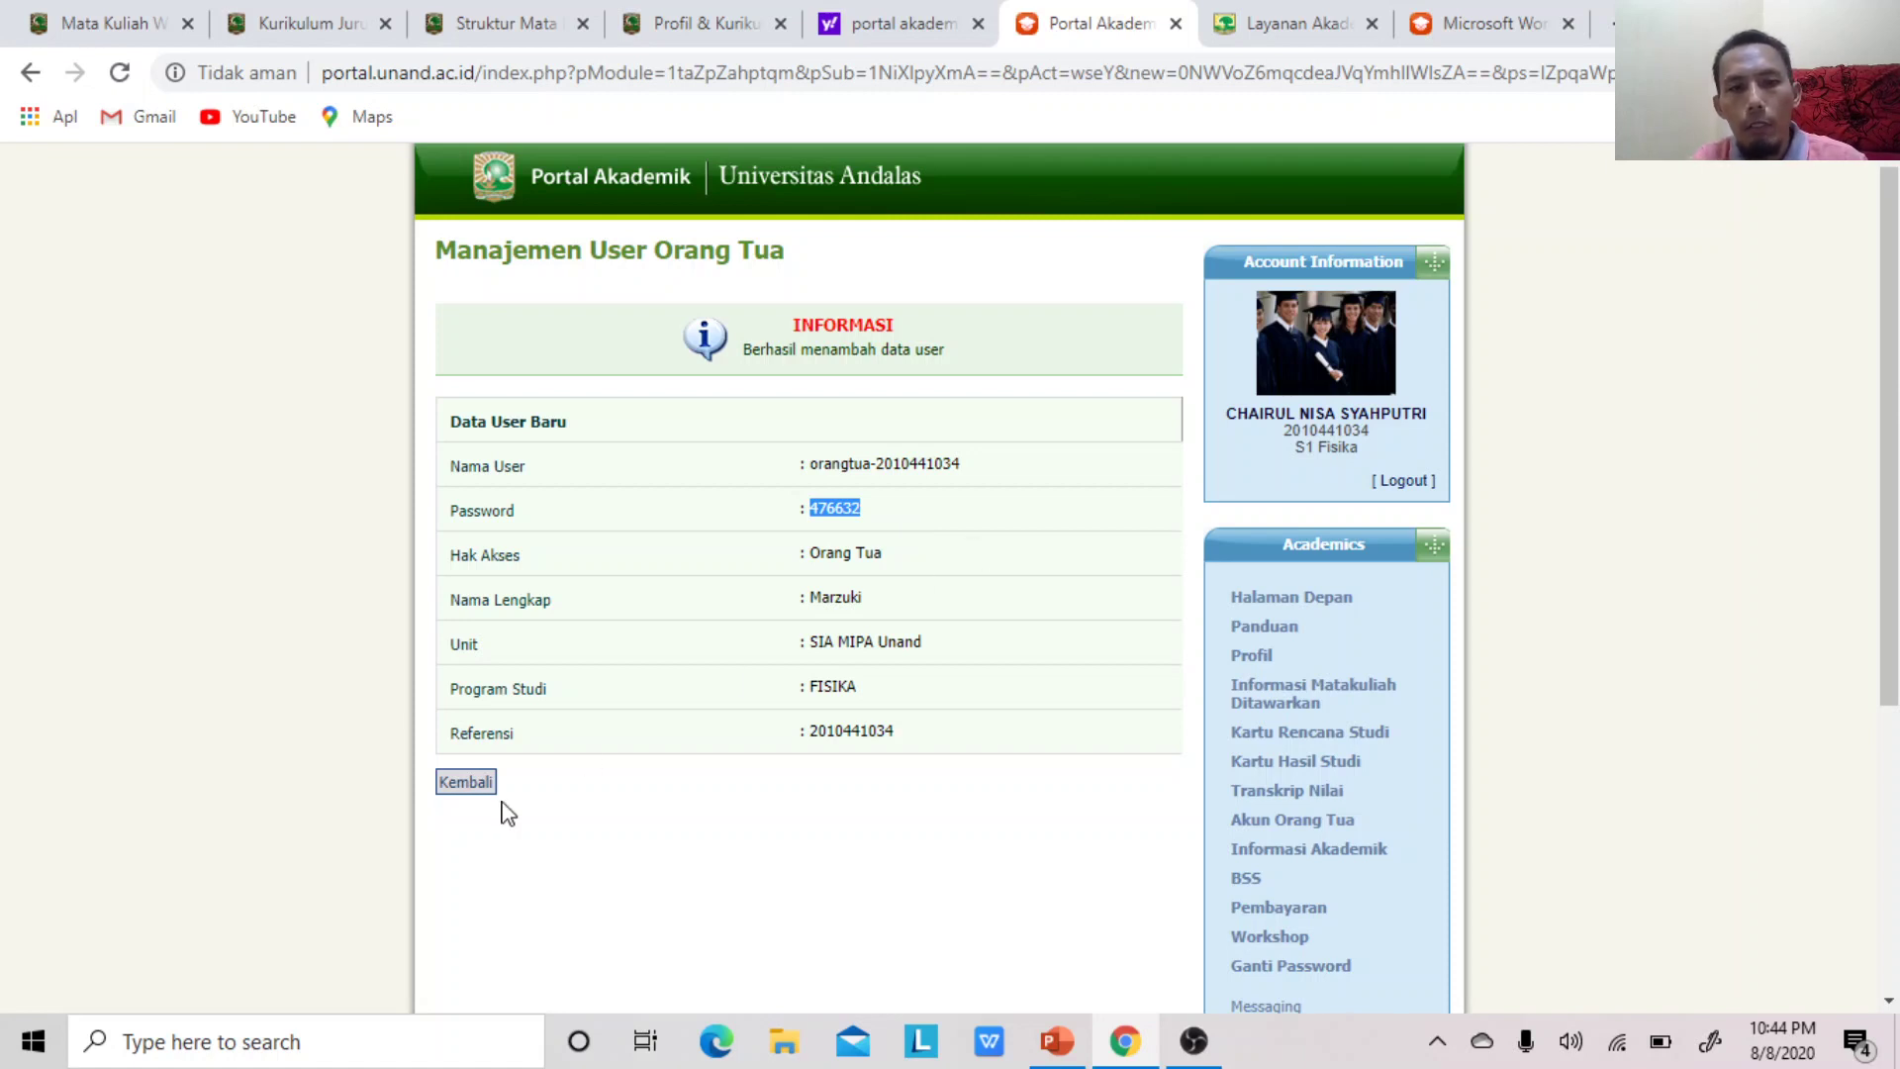
Reopen the list of parent accounts and delete the parent user from it
click(1251, 834)
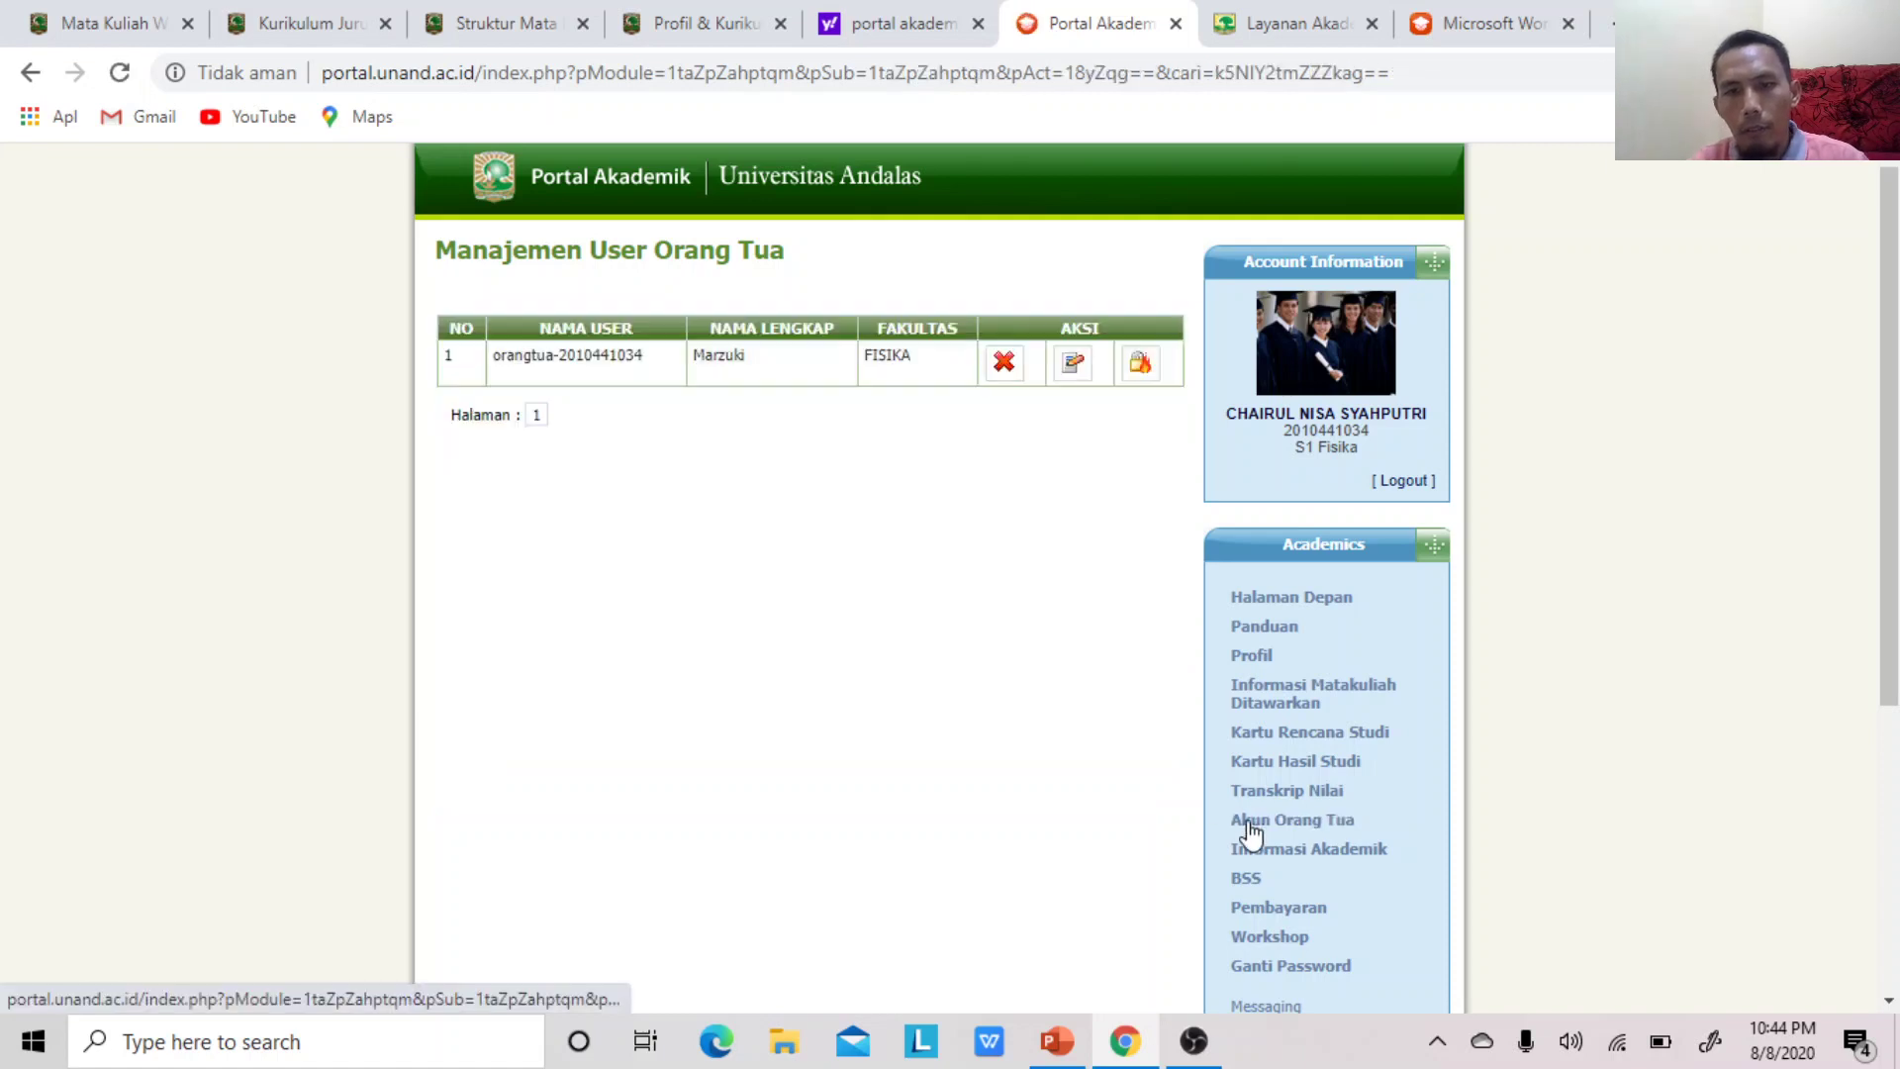
click(1003, 365)
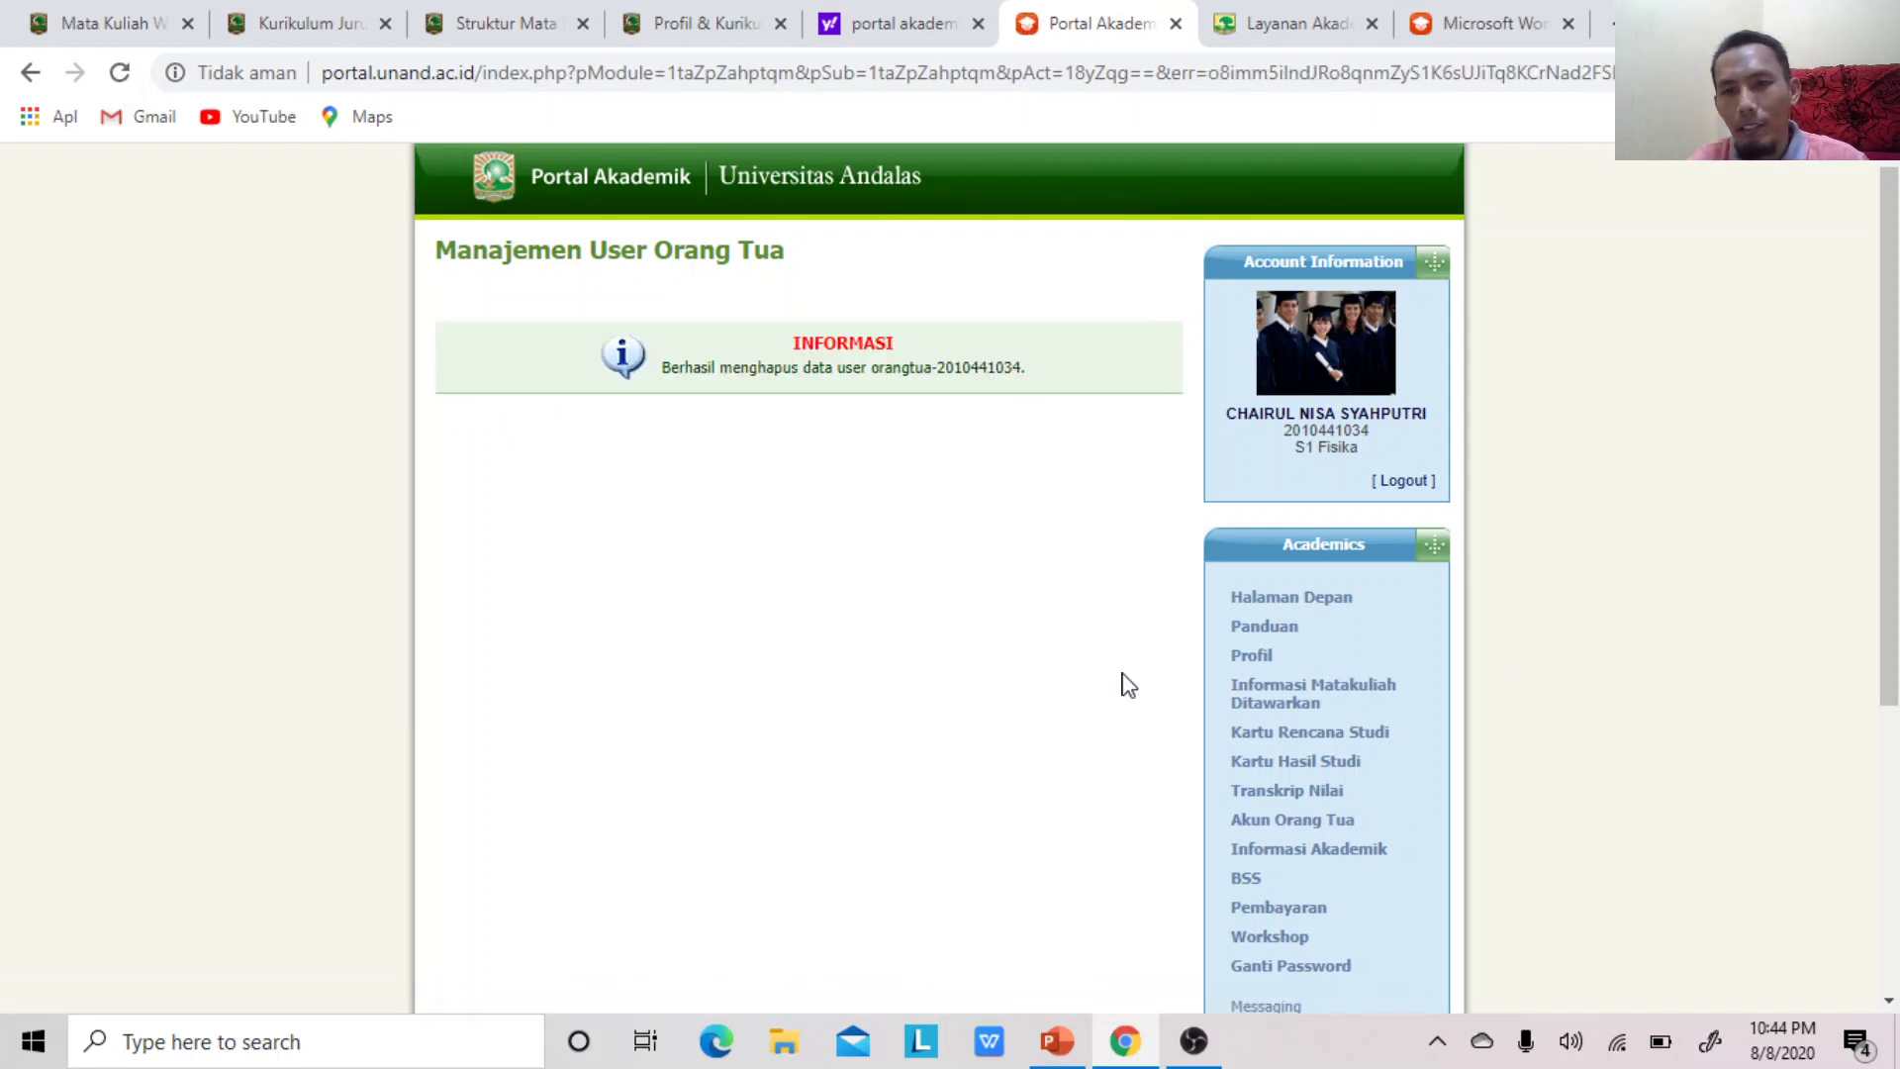
Open the Informasi Akademik page to view the list of academic announcements
drag(1892, 456, 1892, 577)
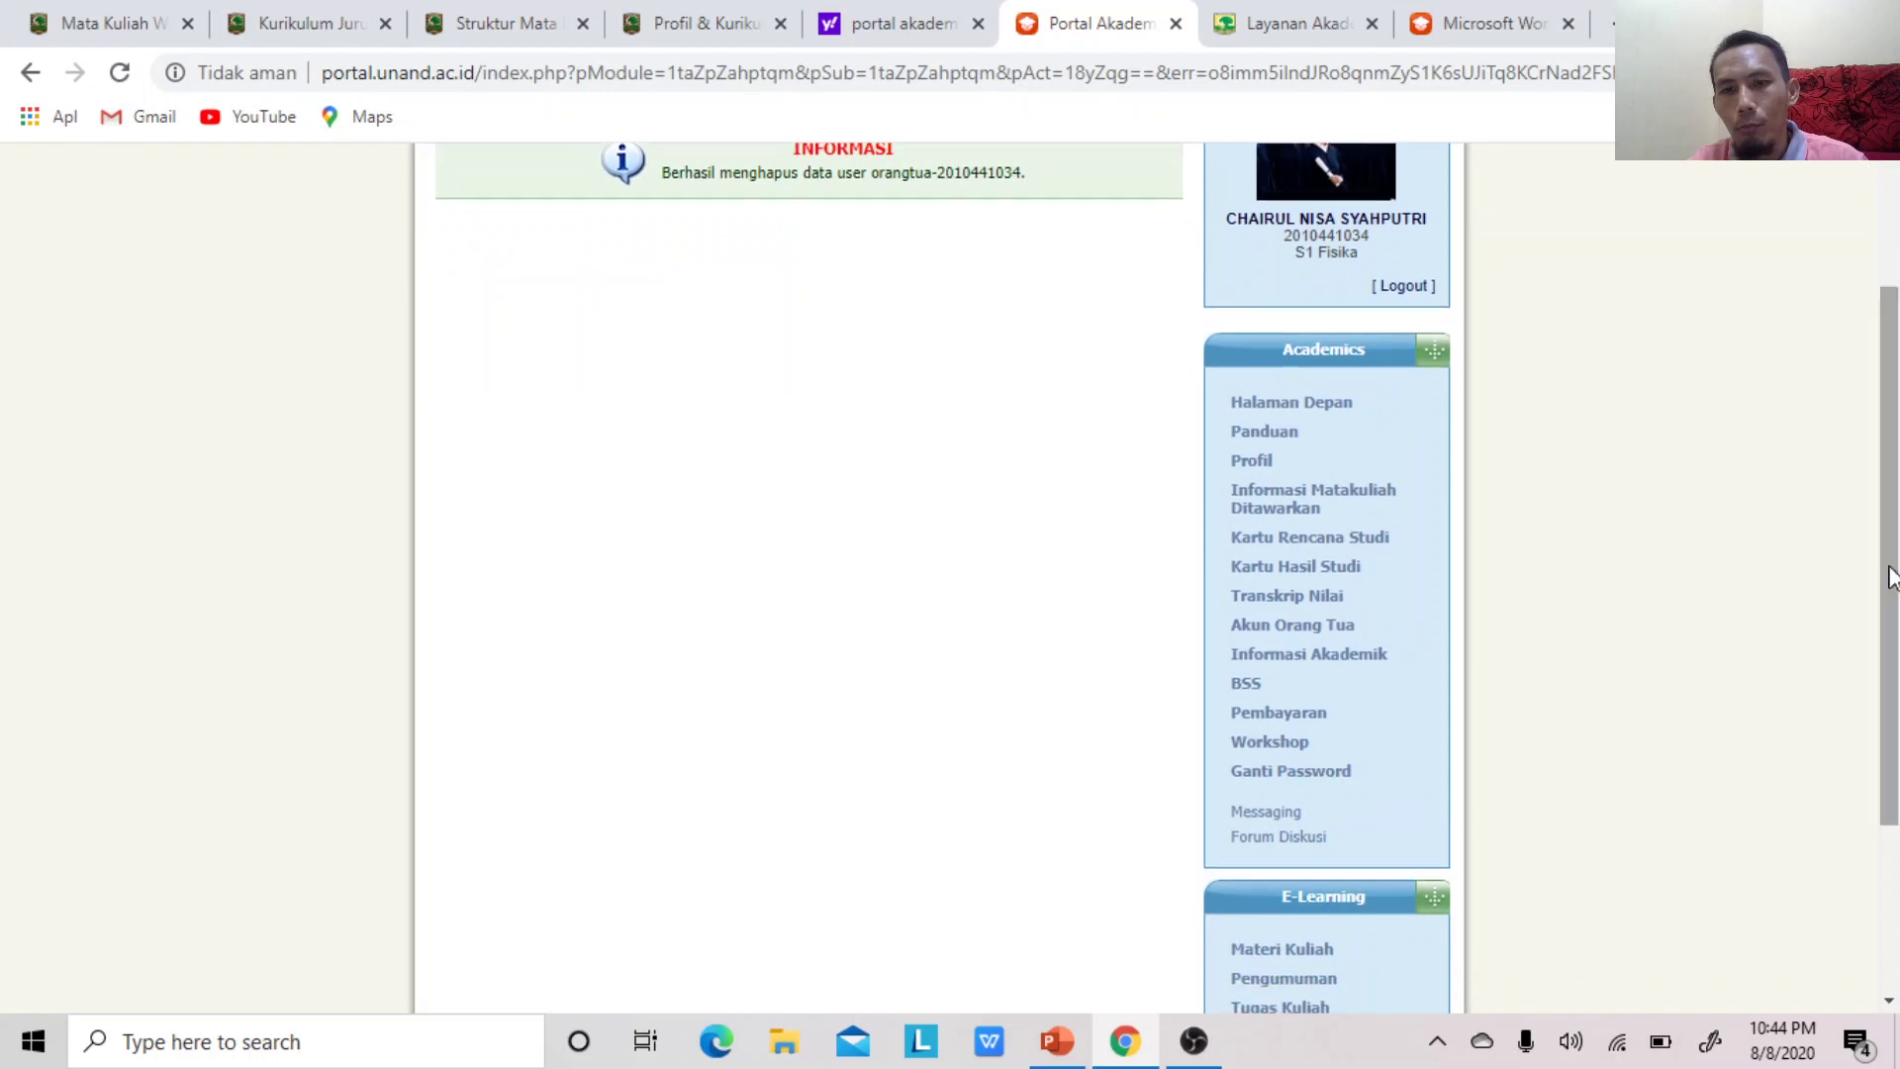
click(1323, 657)
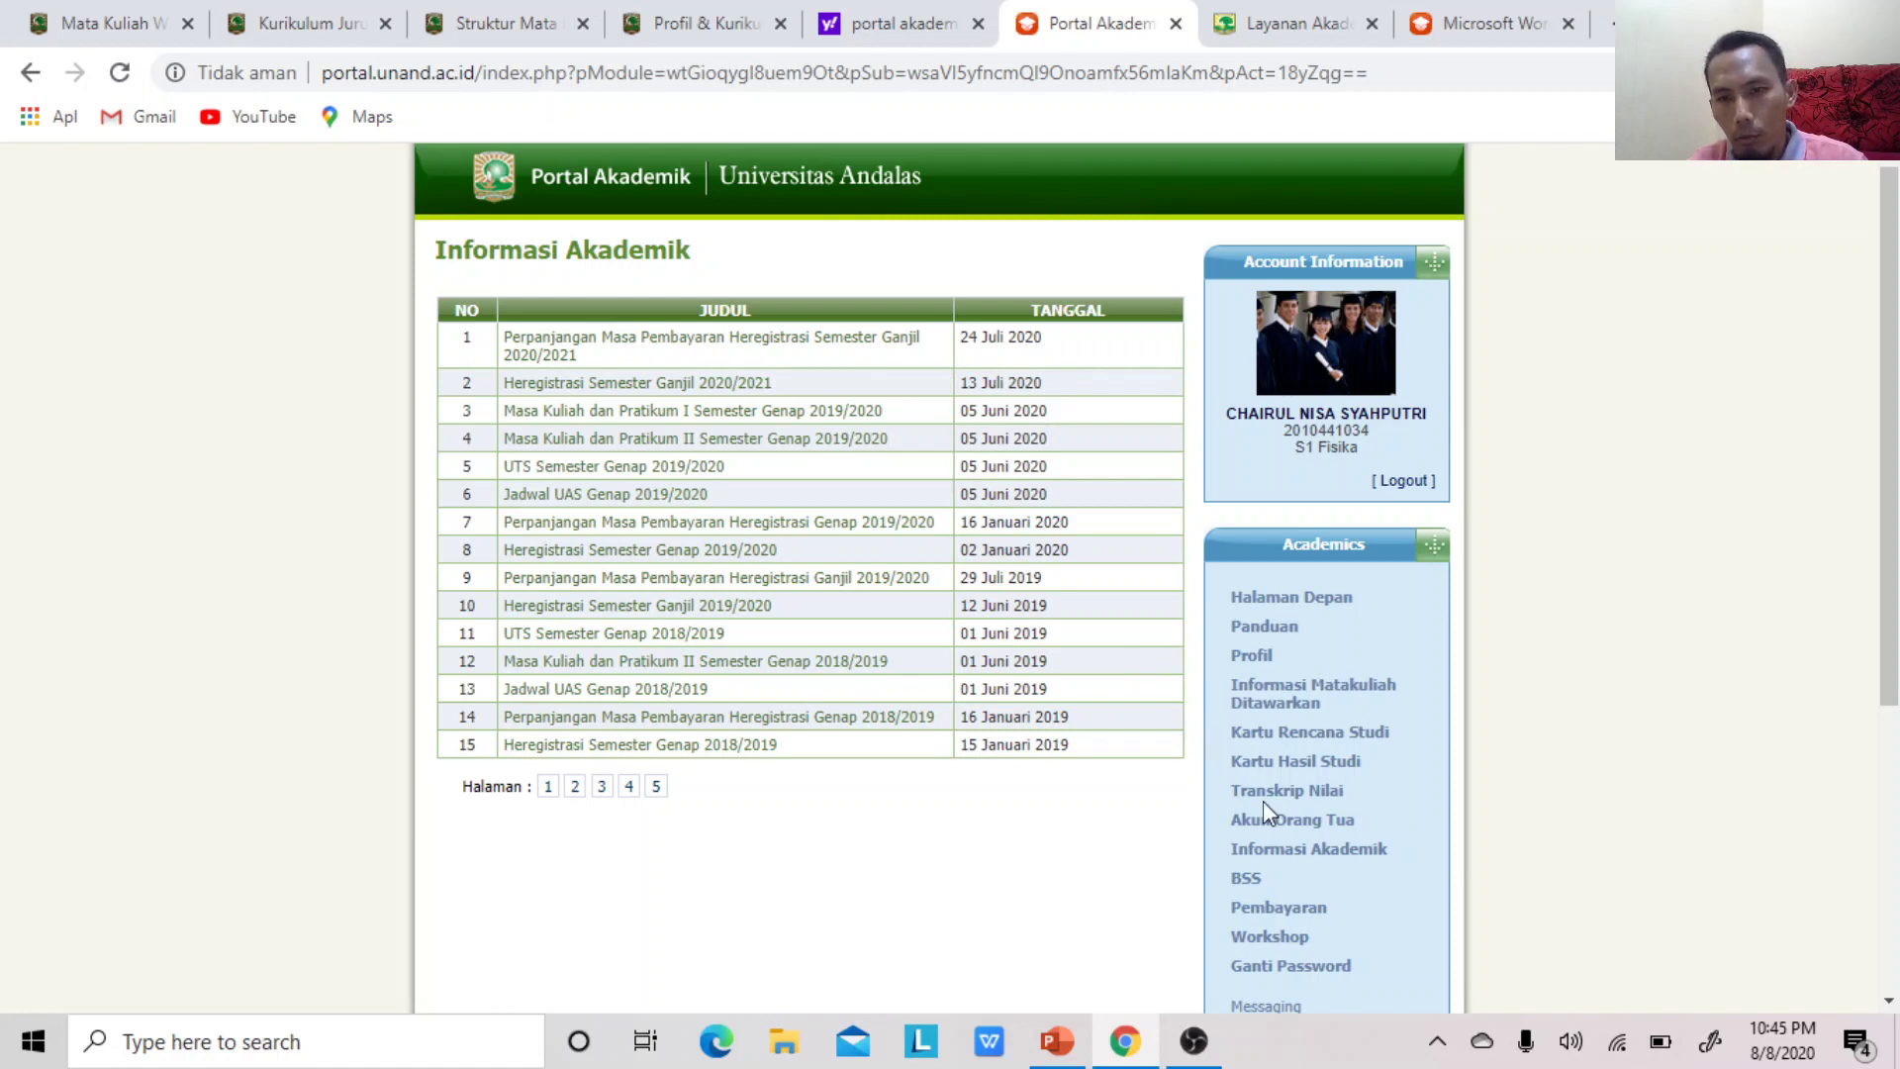
Open the Berhenti Studi Sementara (BSS) page and look over the remaining Academics, E-Learning and Status Services entries
click(1245, 880)
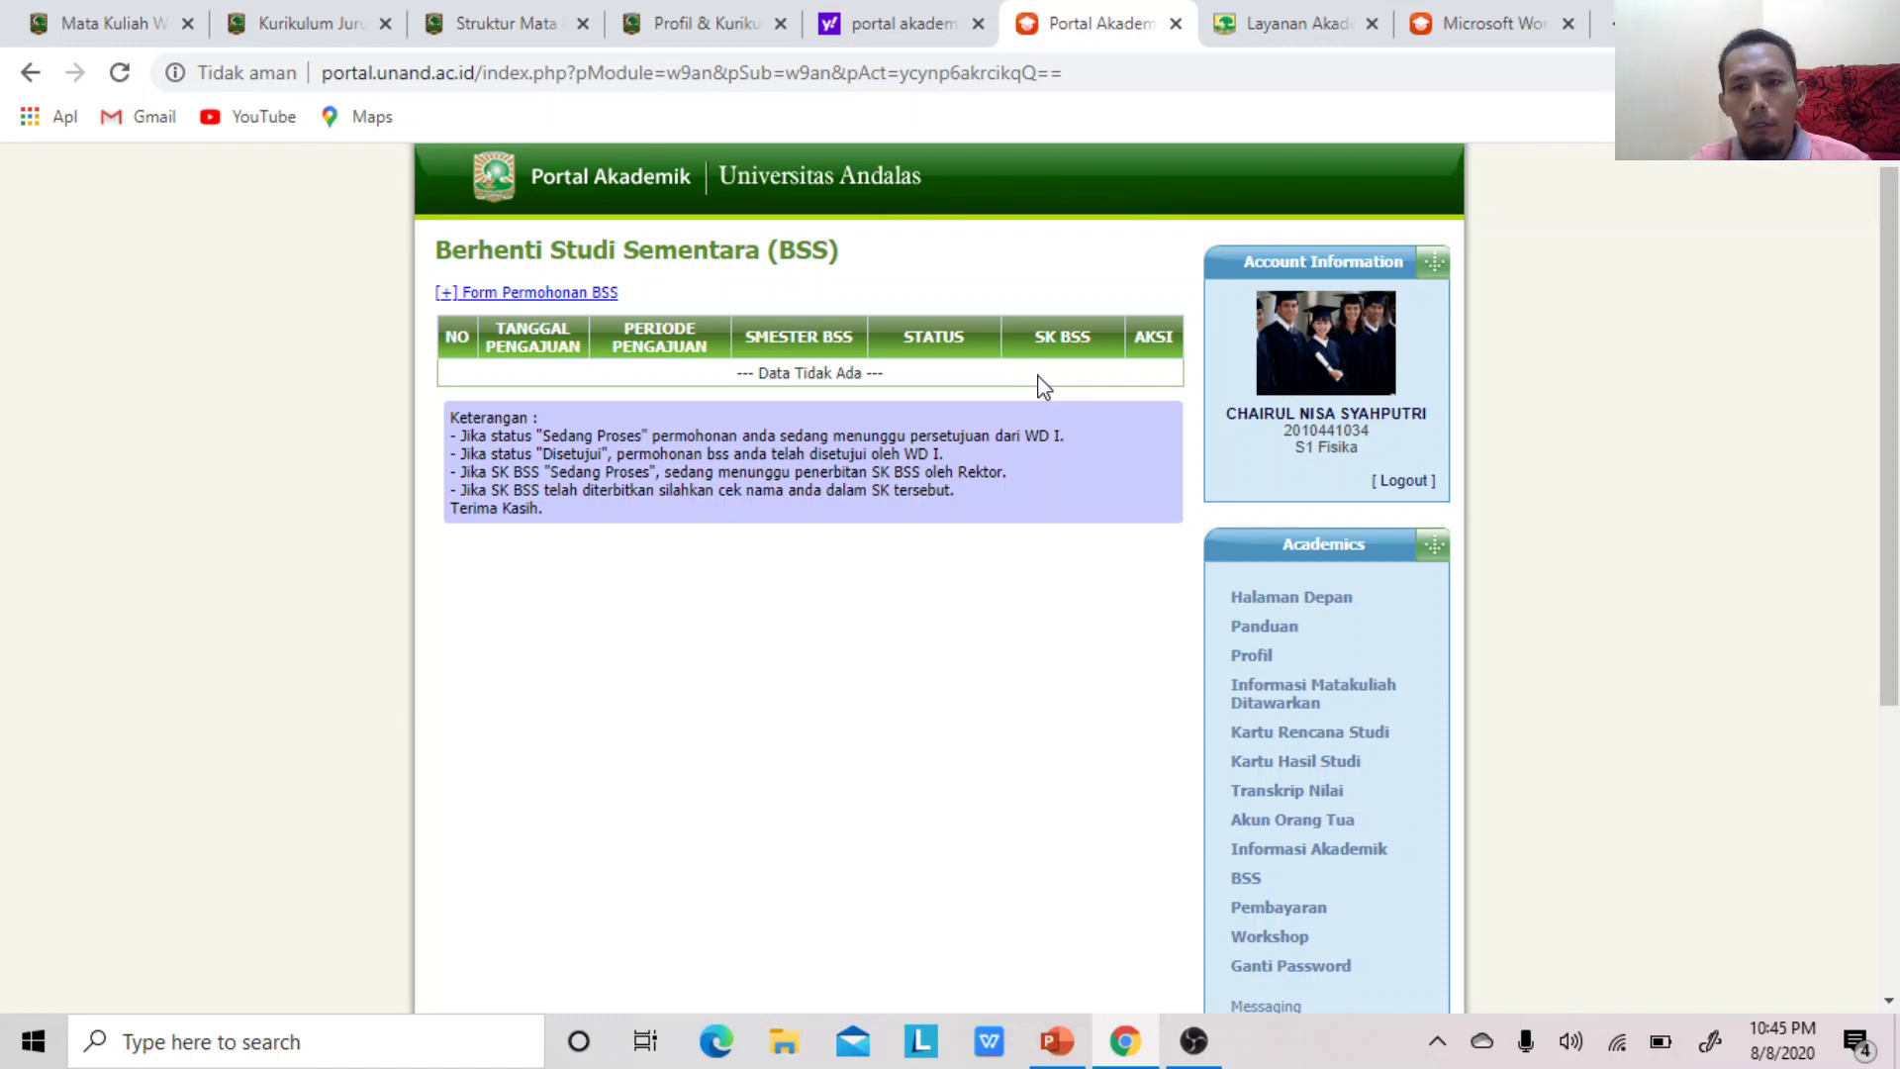
drag(1883, 298, 1883, 401)
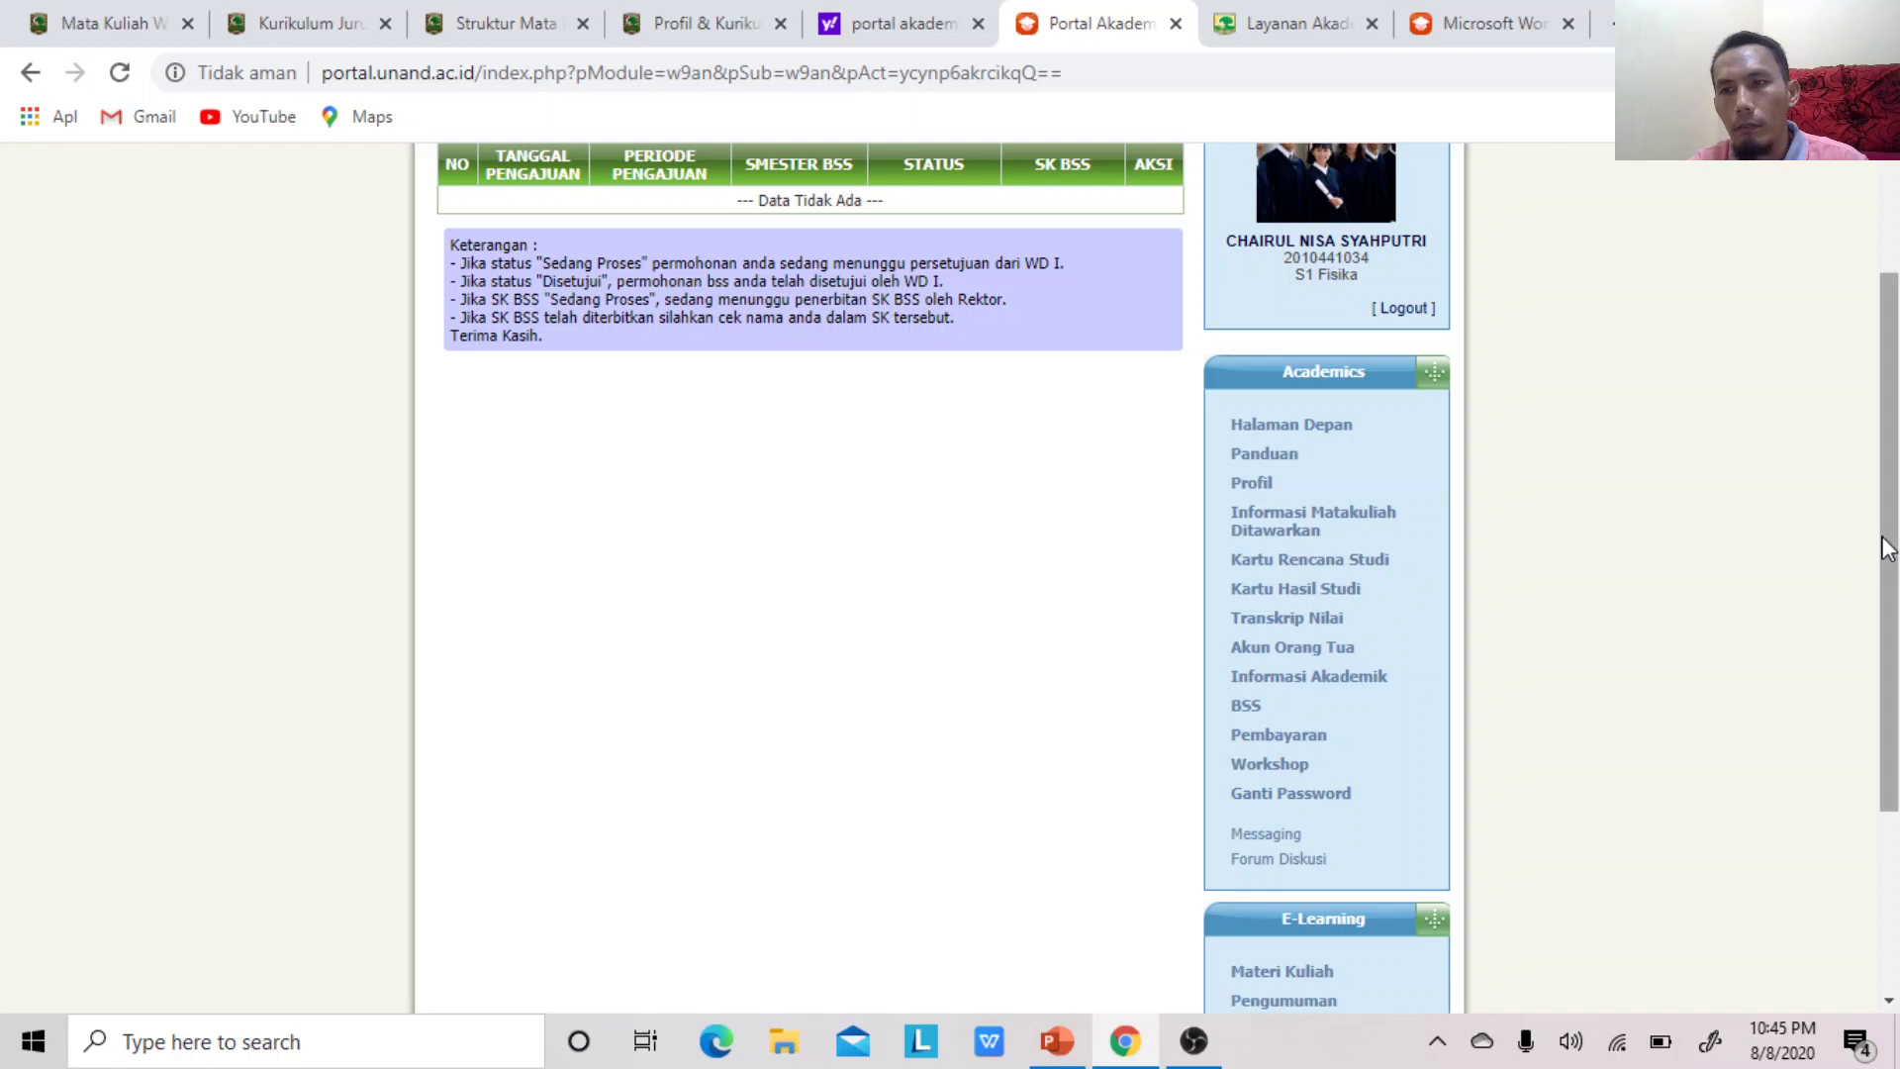
drag(1885, 549, 1885, 574)
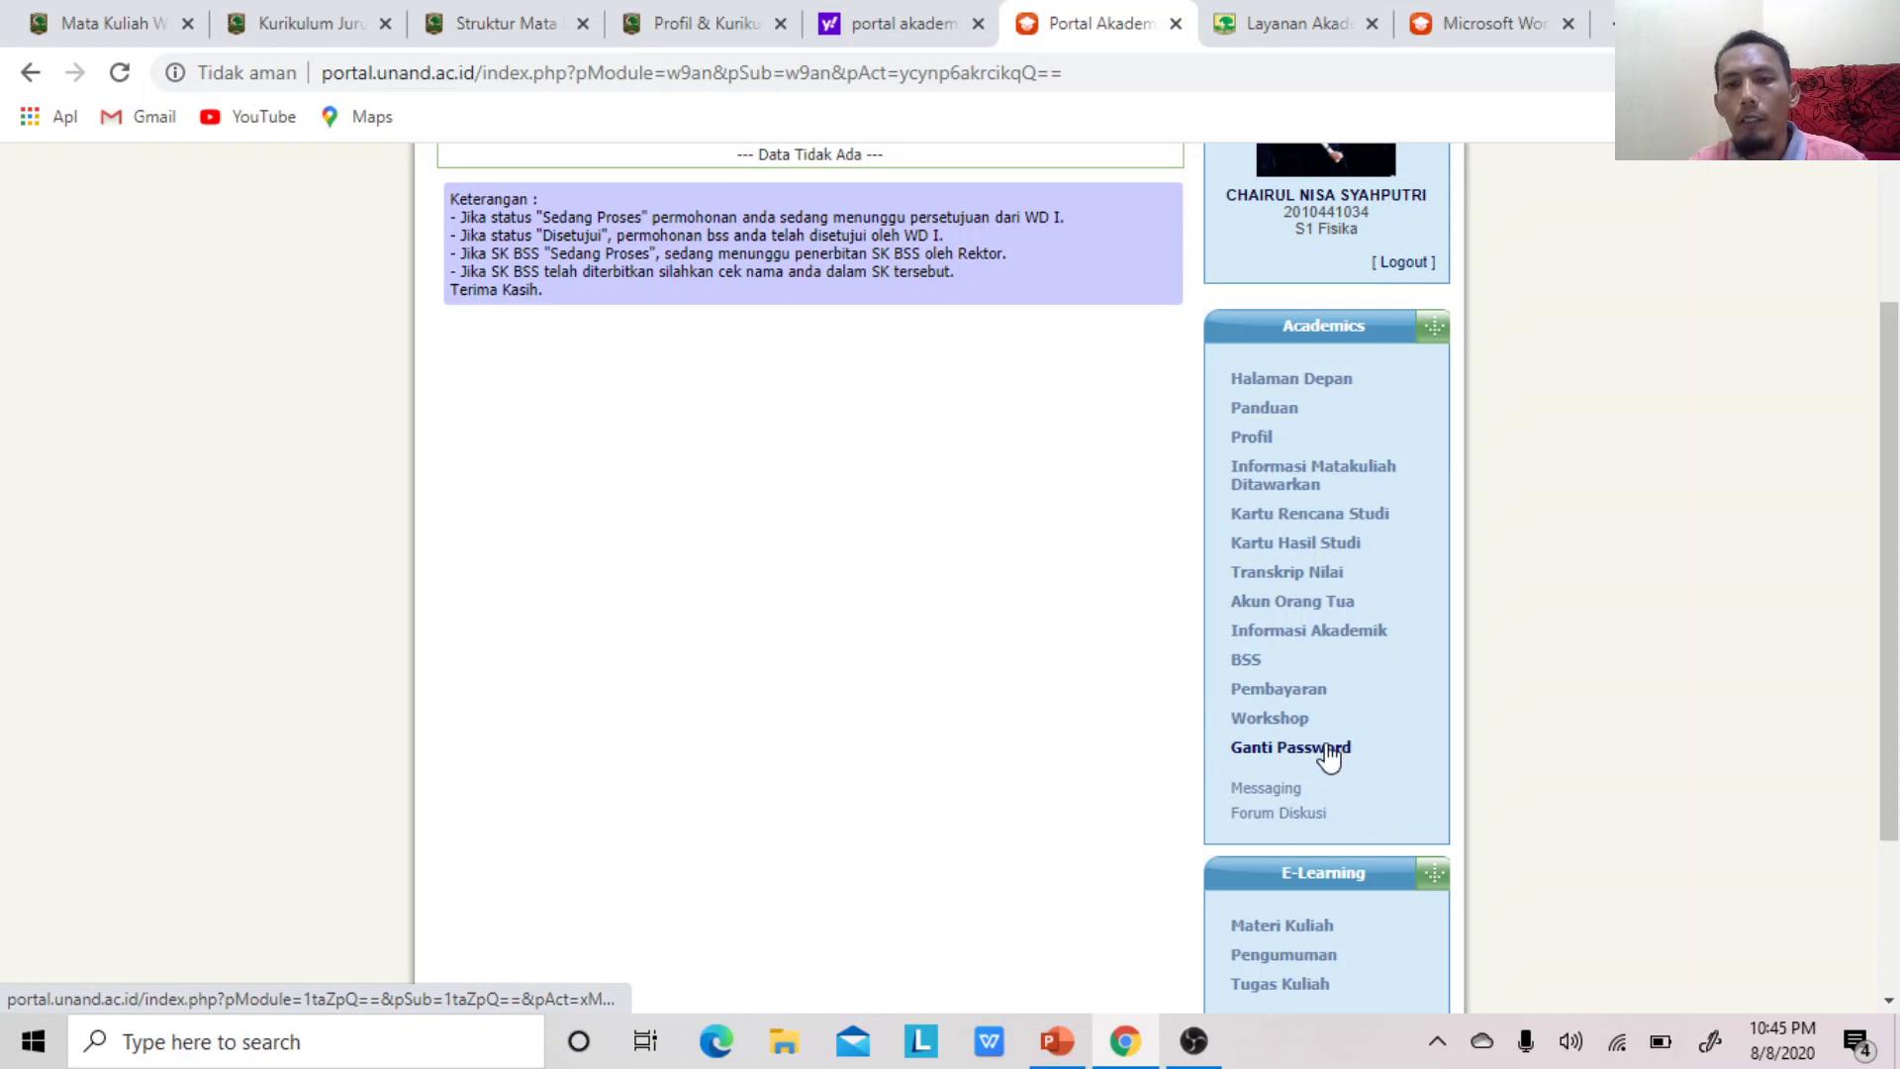
drag(1889, 441, 1885, 300)
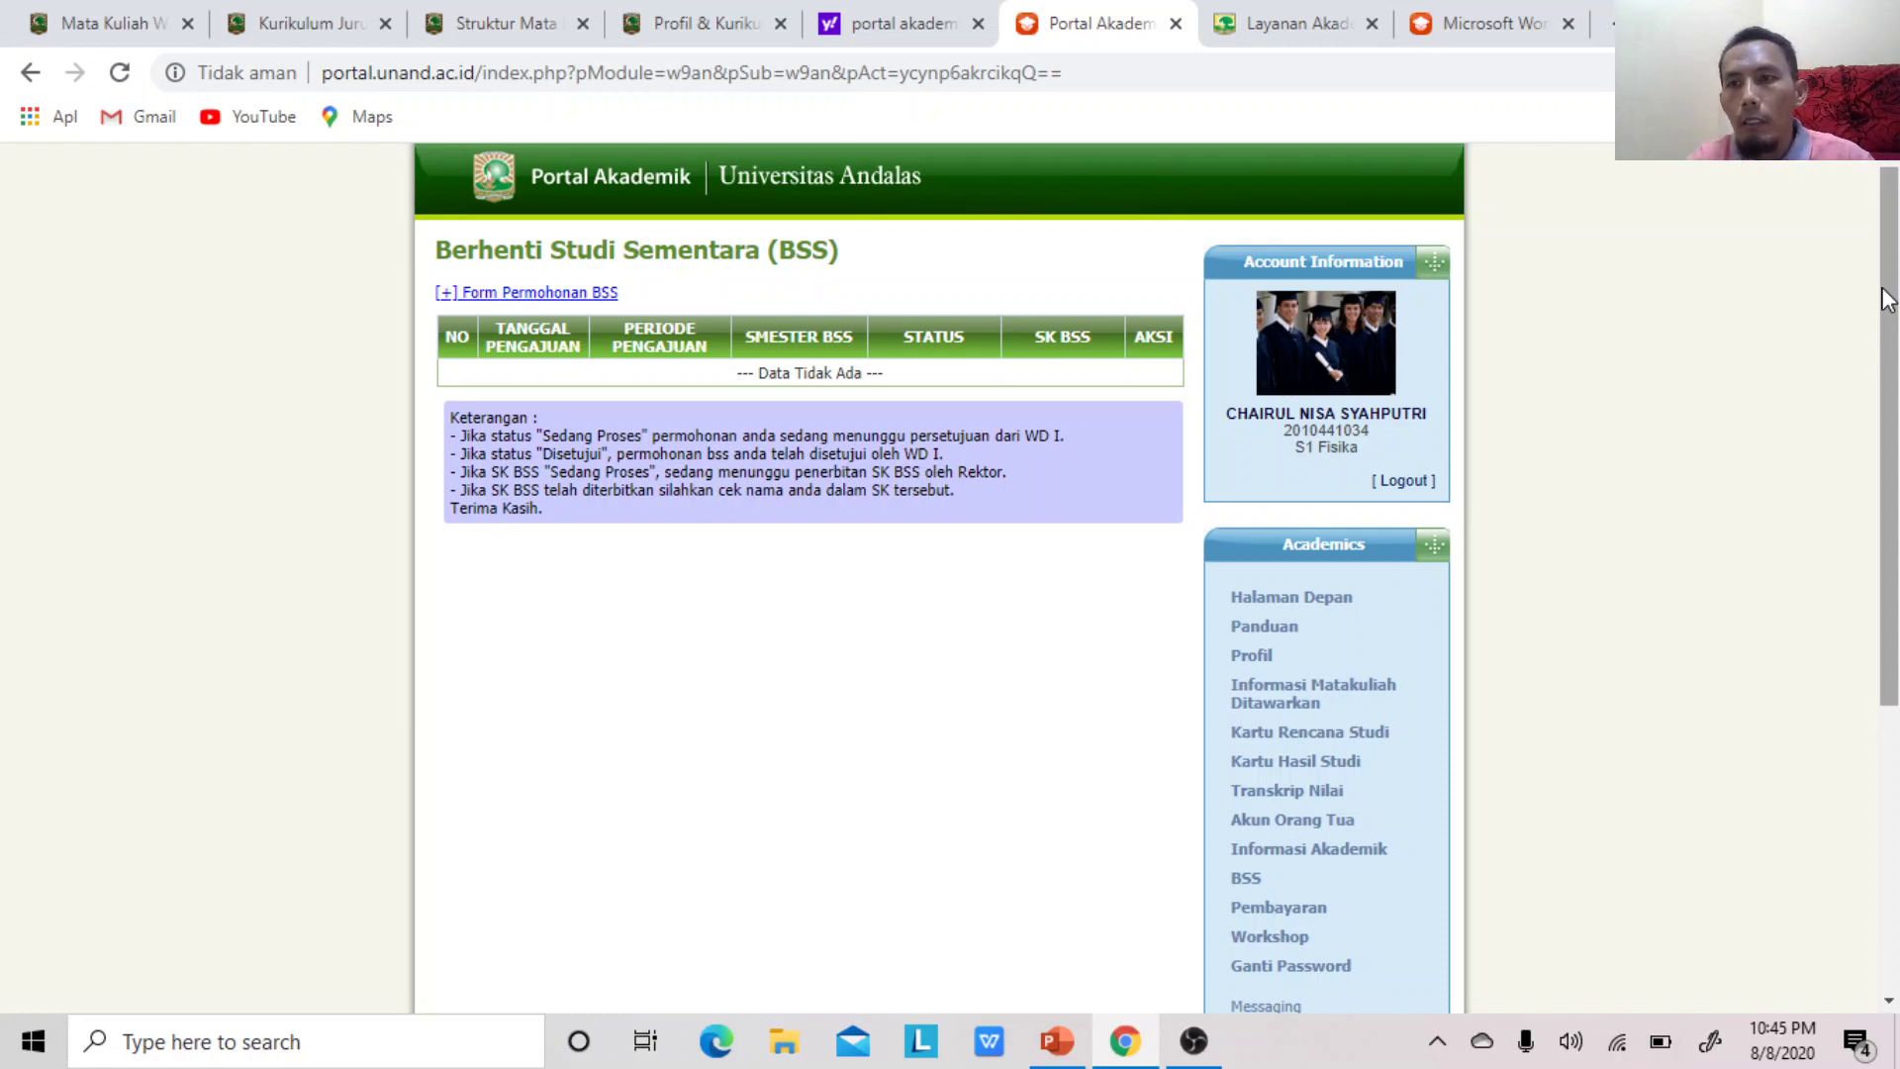
drag(1886, 300, 1885, 594)
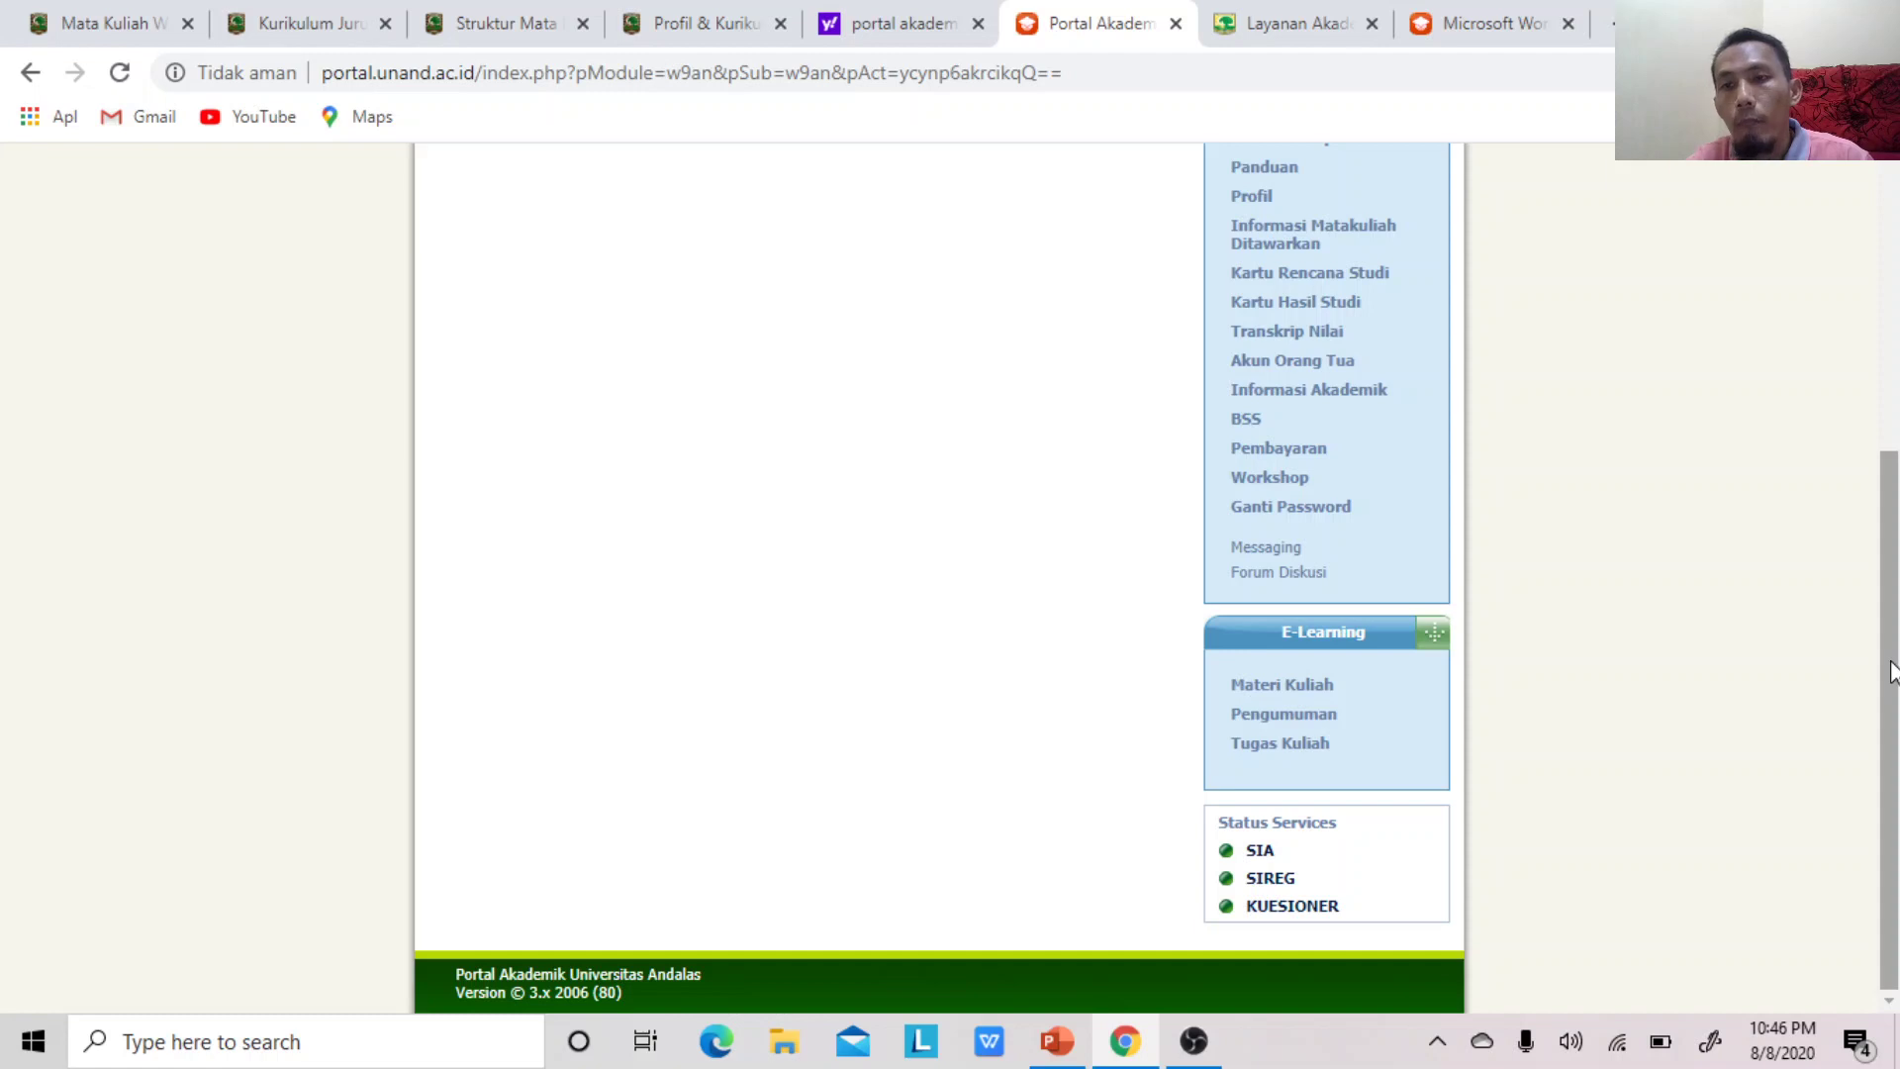
drag(1890, 671, 1890, 573)
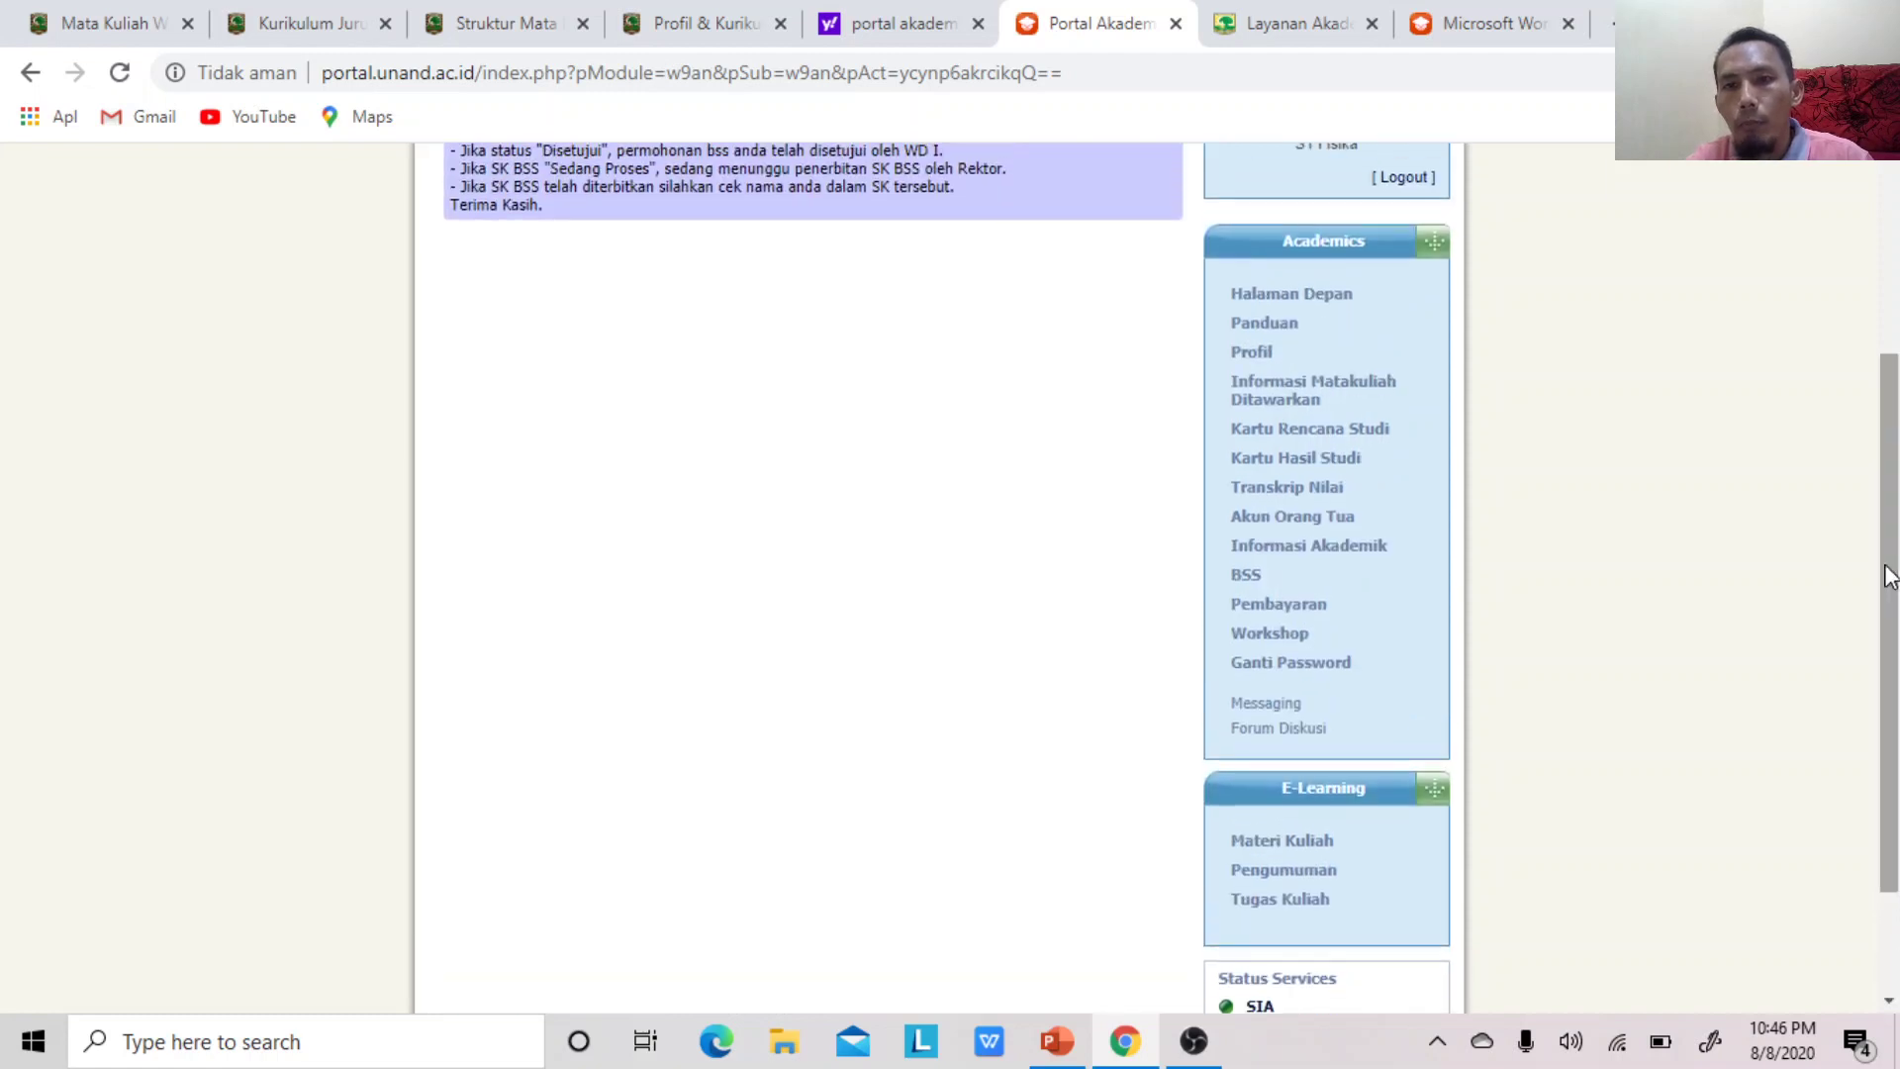
Start adding courses to the Kartu Rencana Studi and select Fisika Dasar I and Bahasa Indonesia from the offered courses
click(1326, 436)
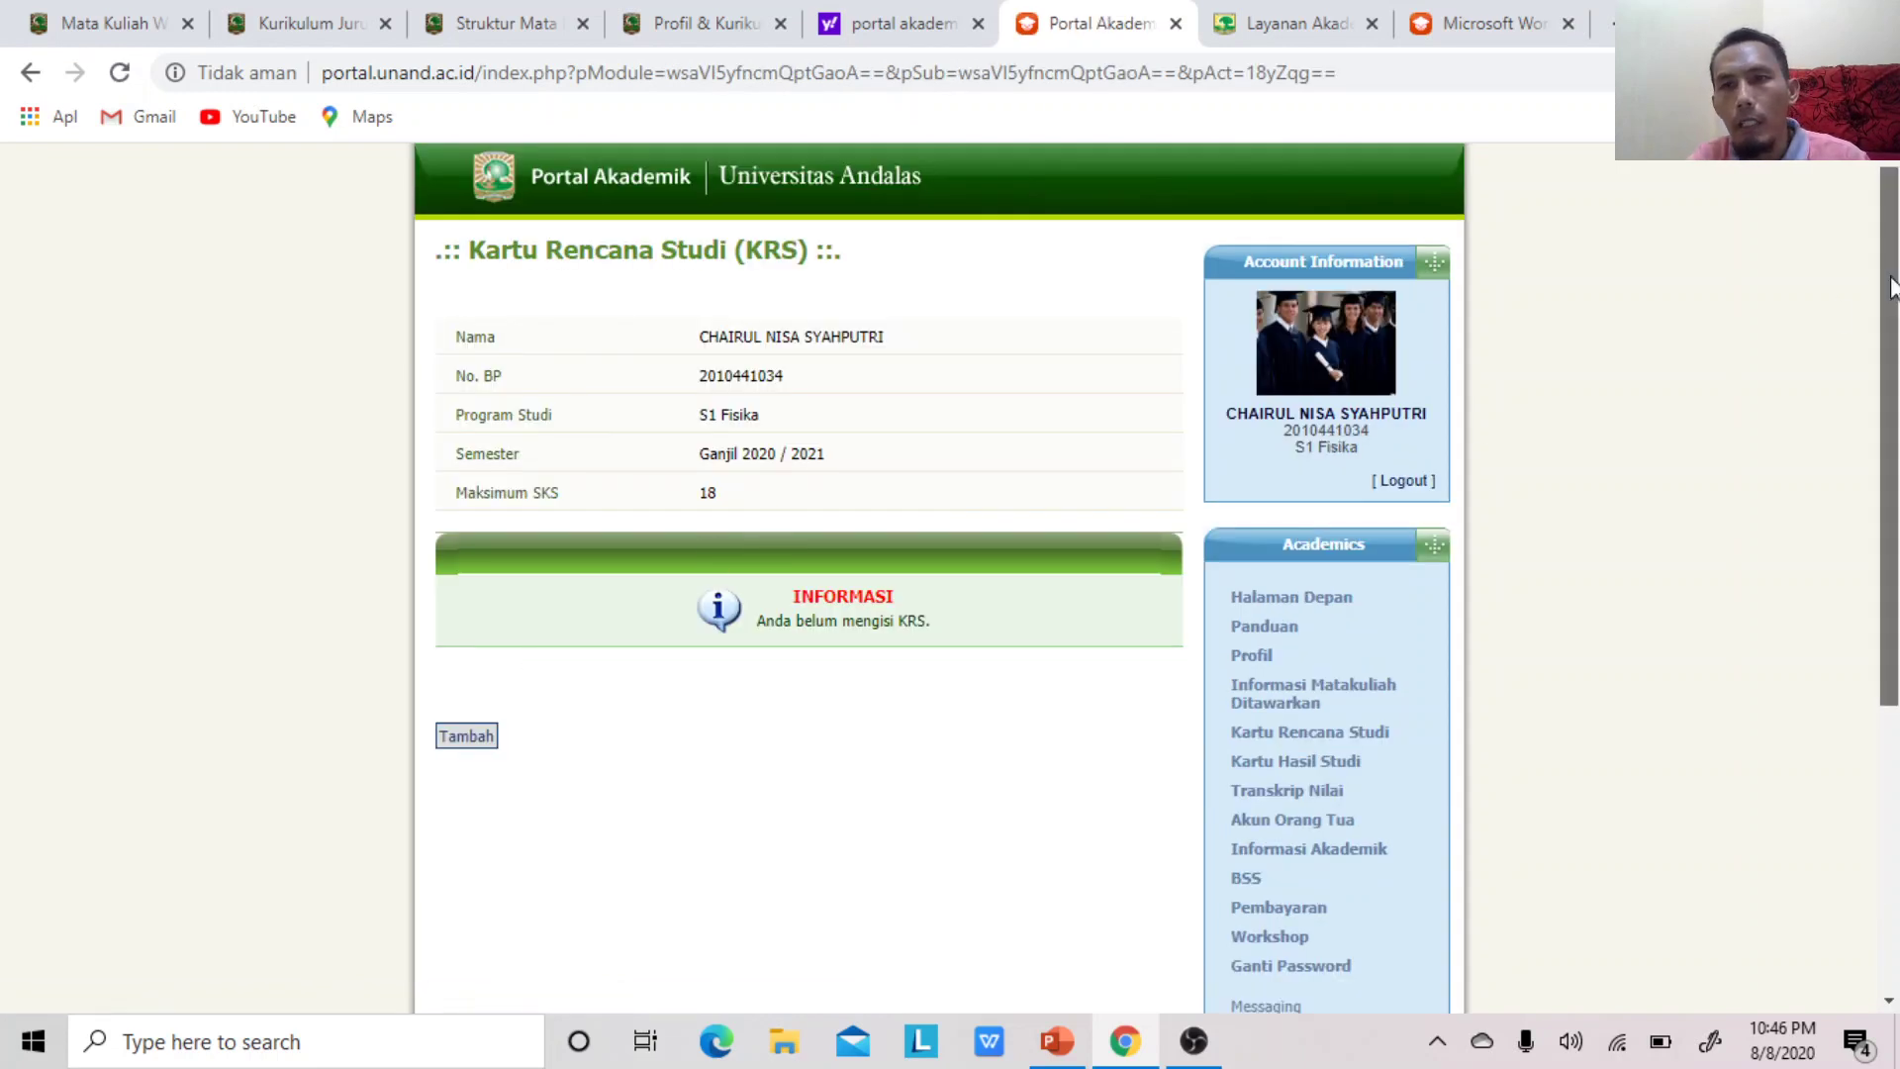
scroll(1891, 287, down, 1)
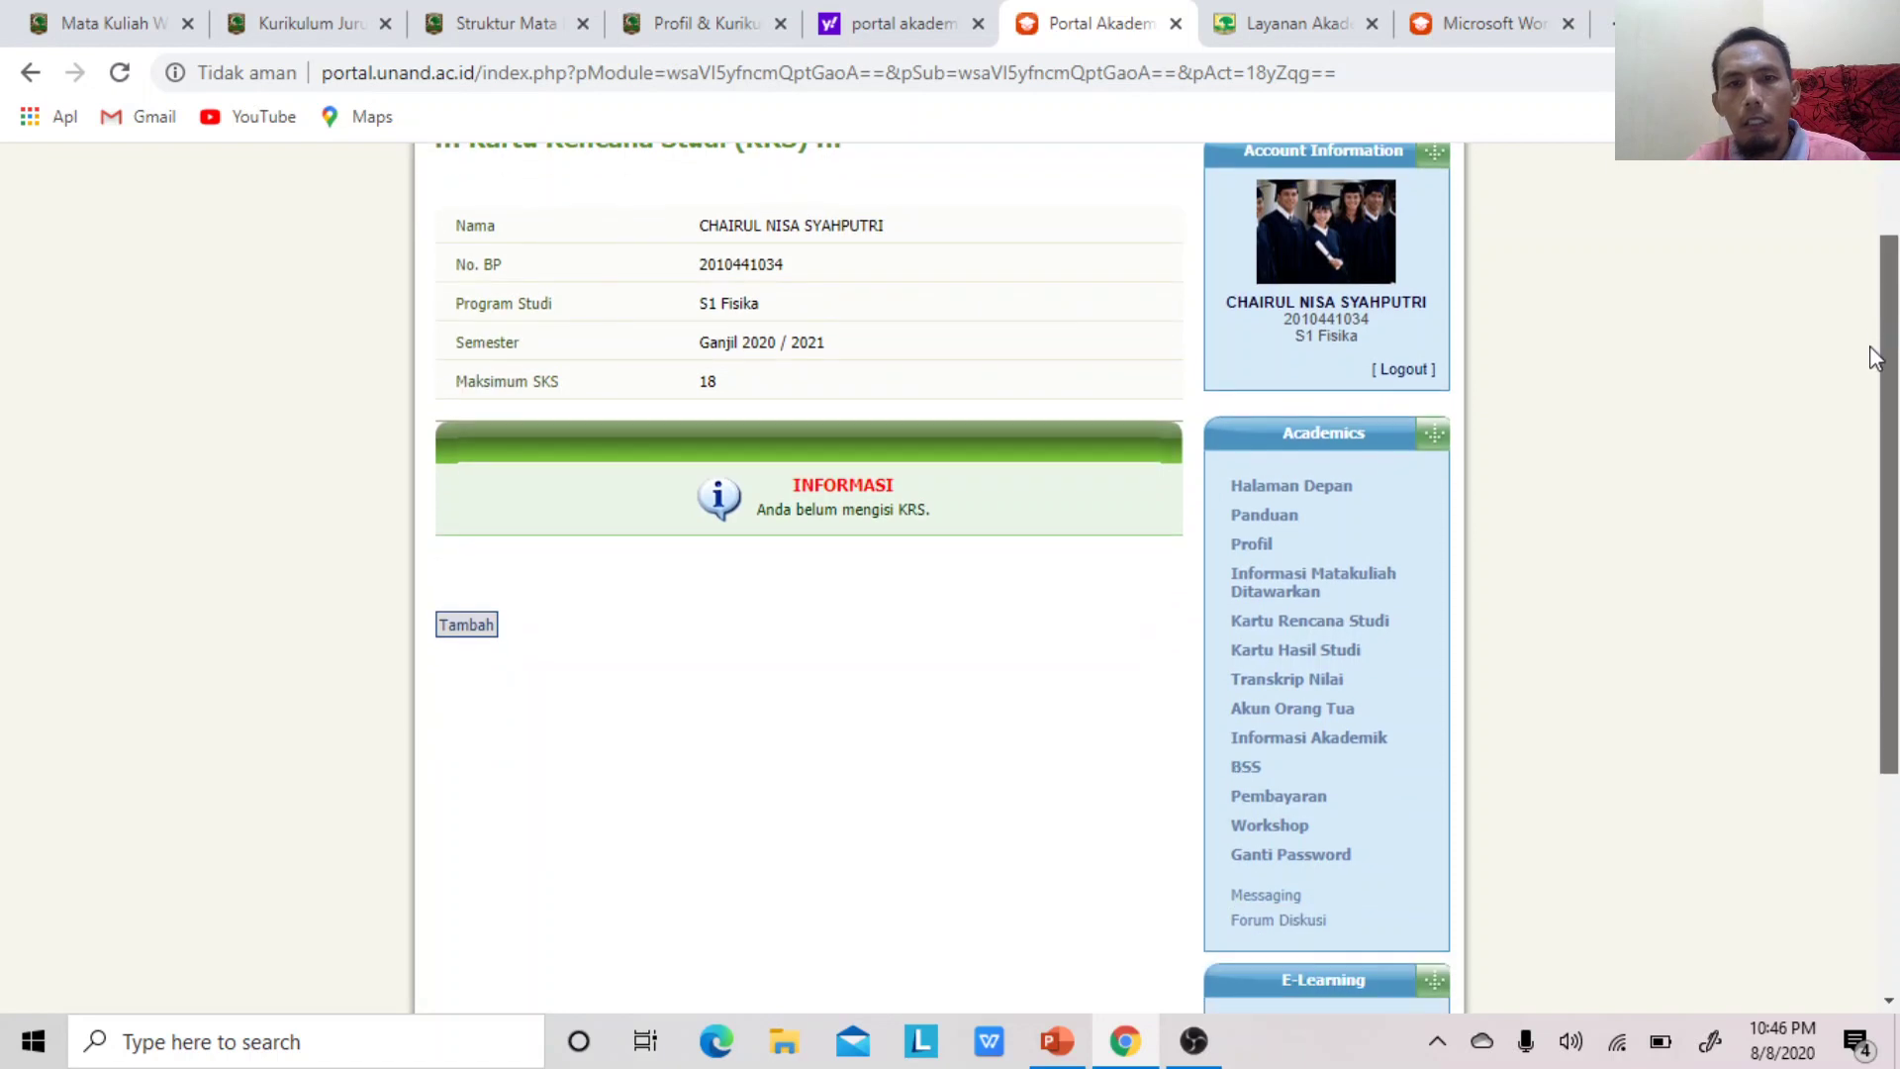
click(466, 624)
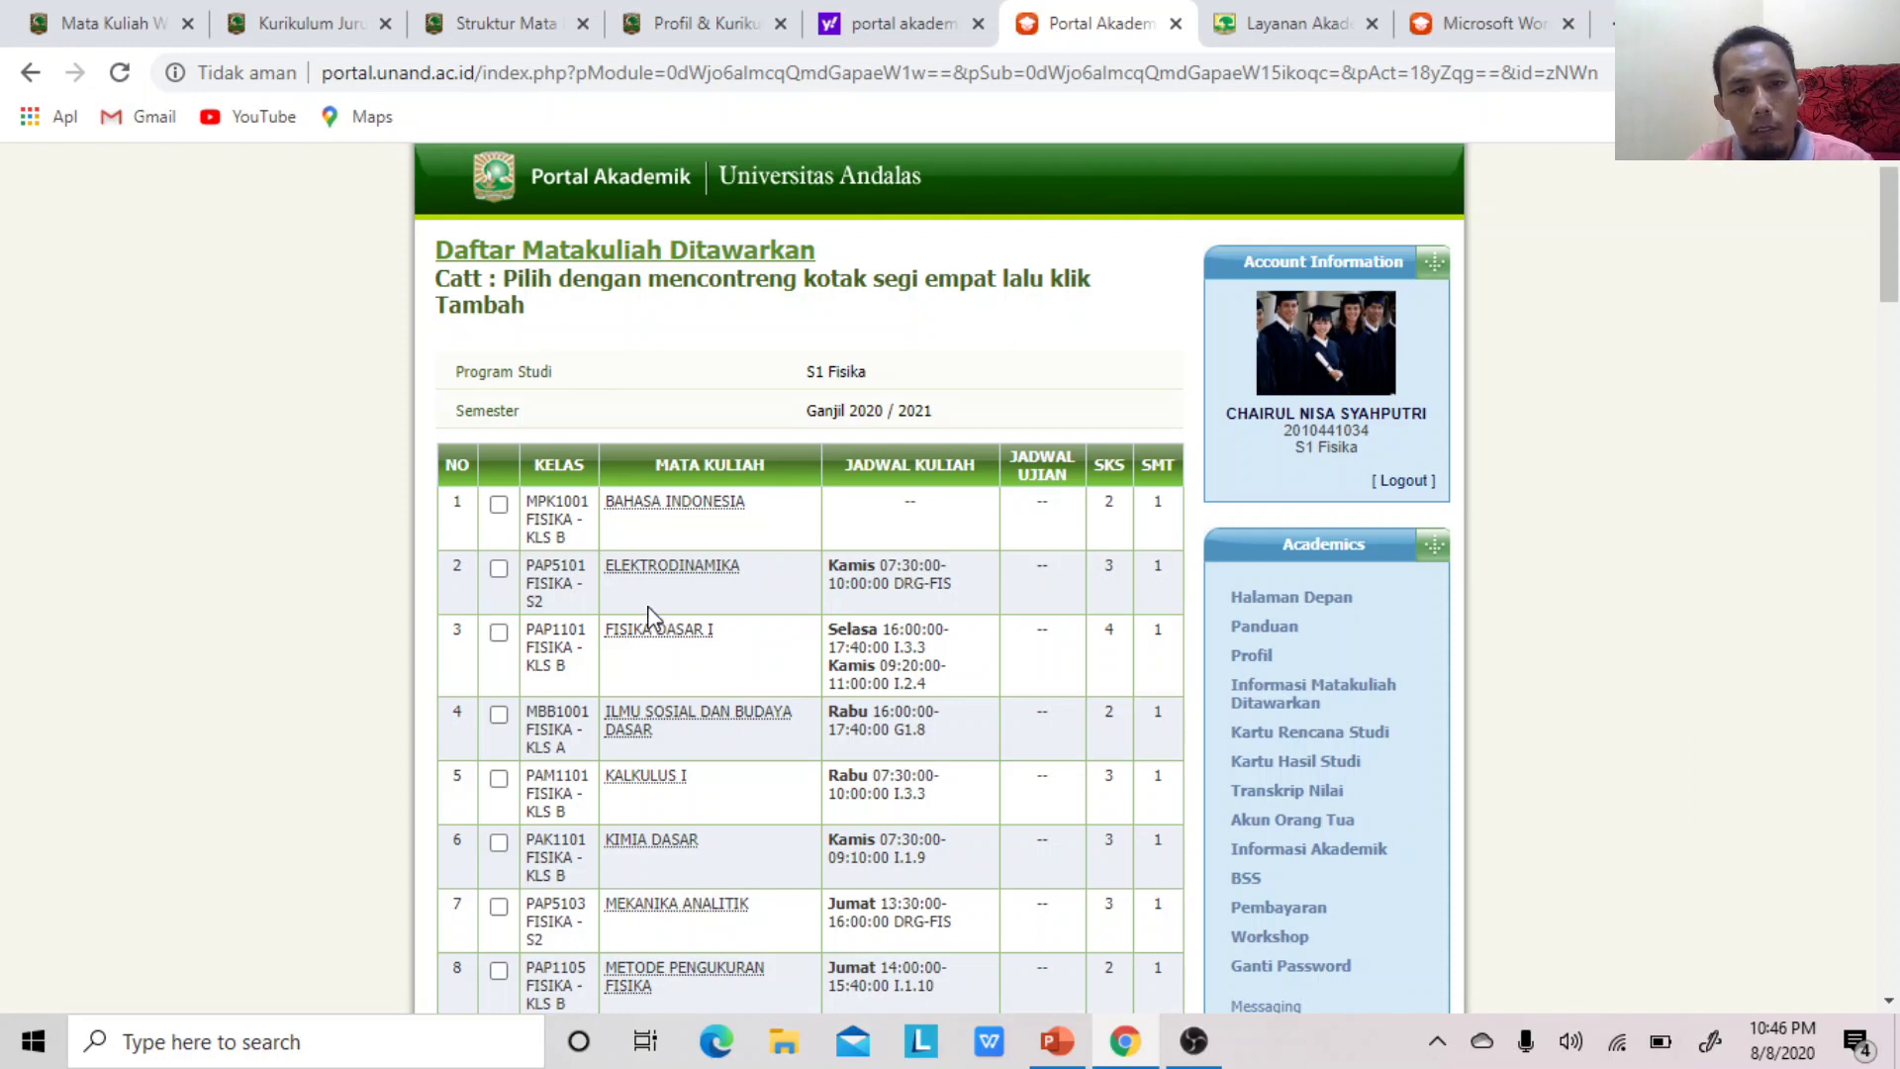
click(499, 635)
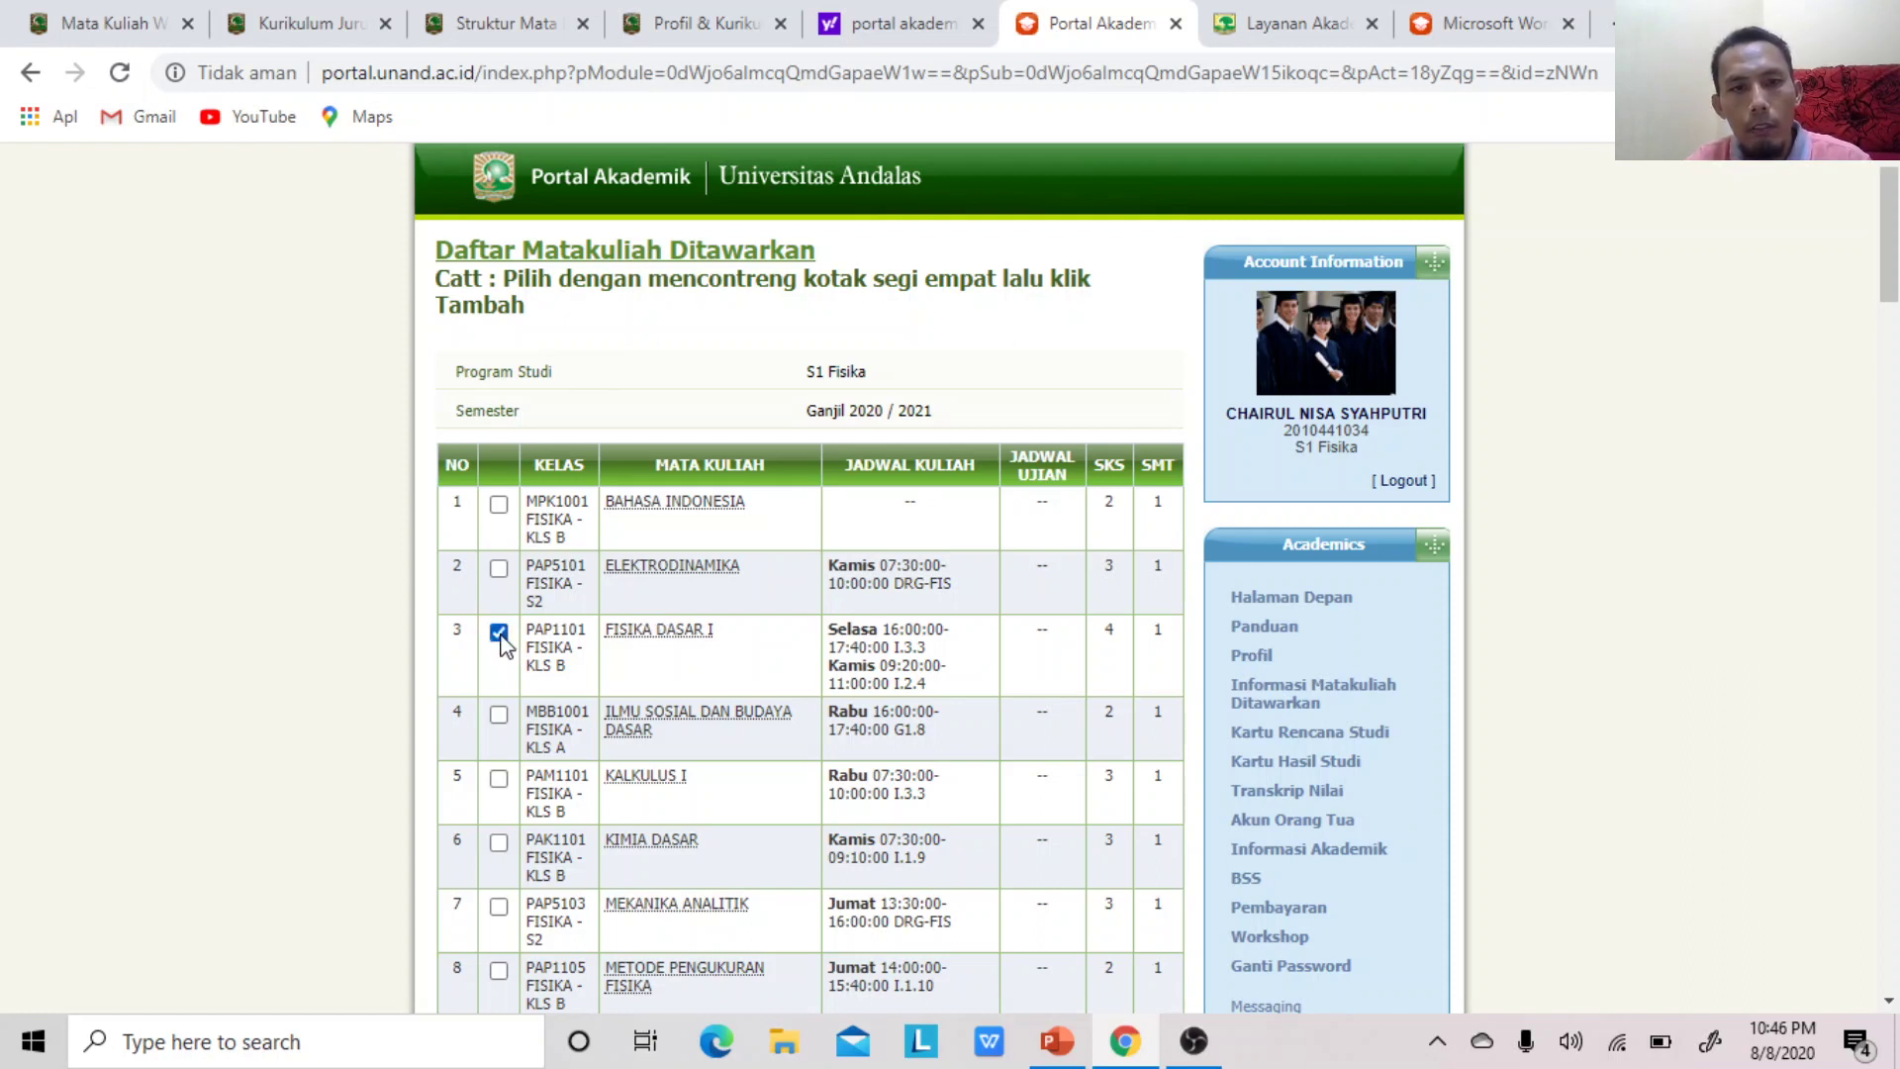
click(499, 506)
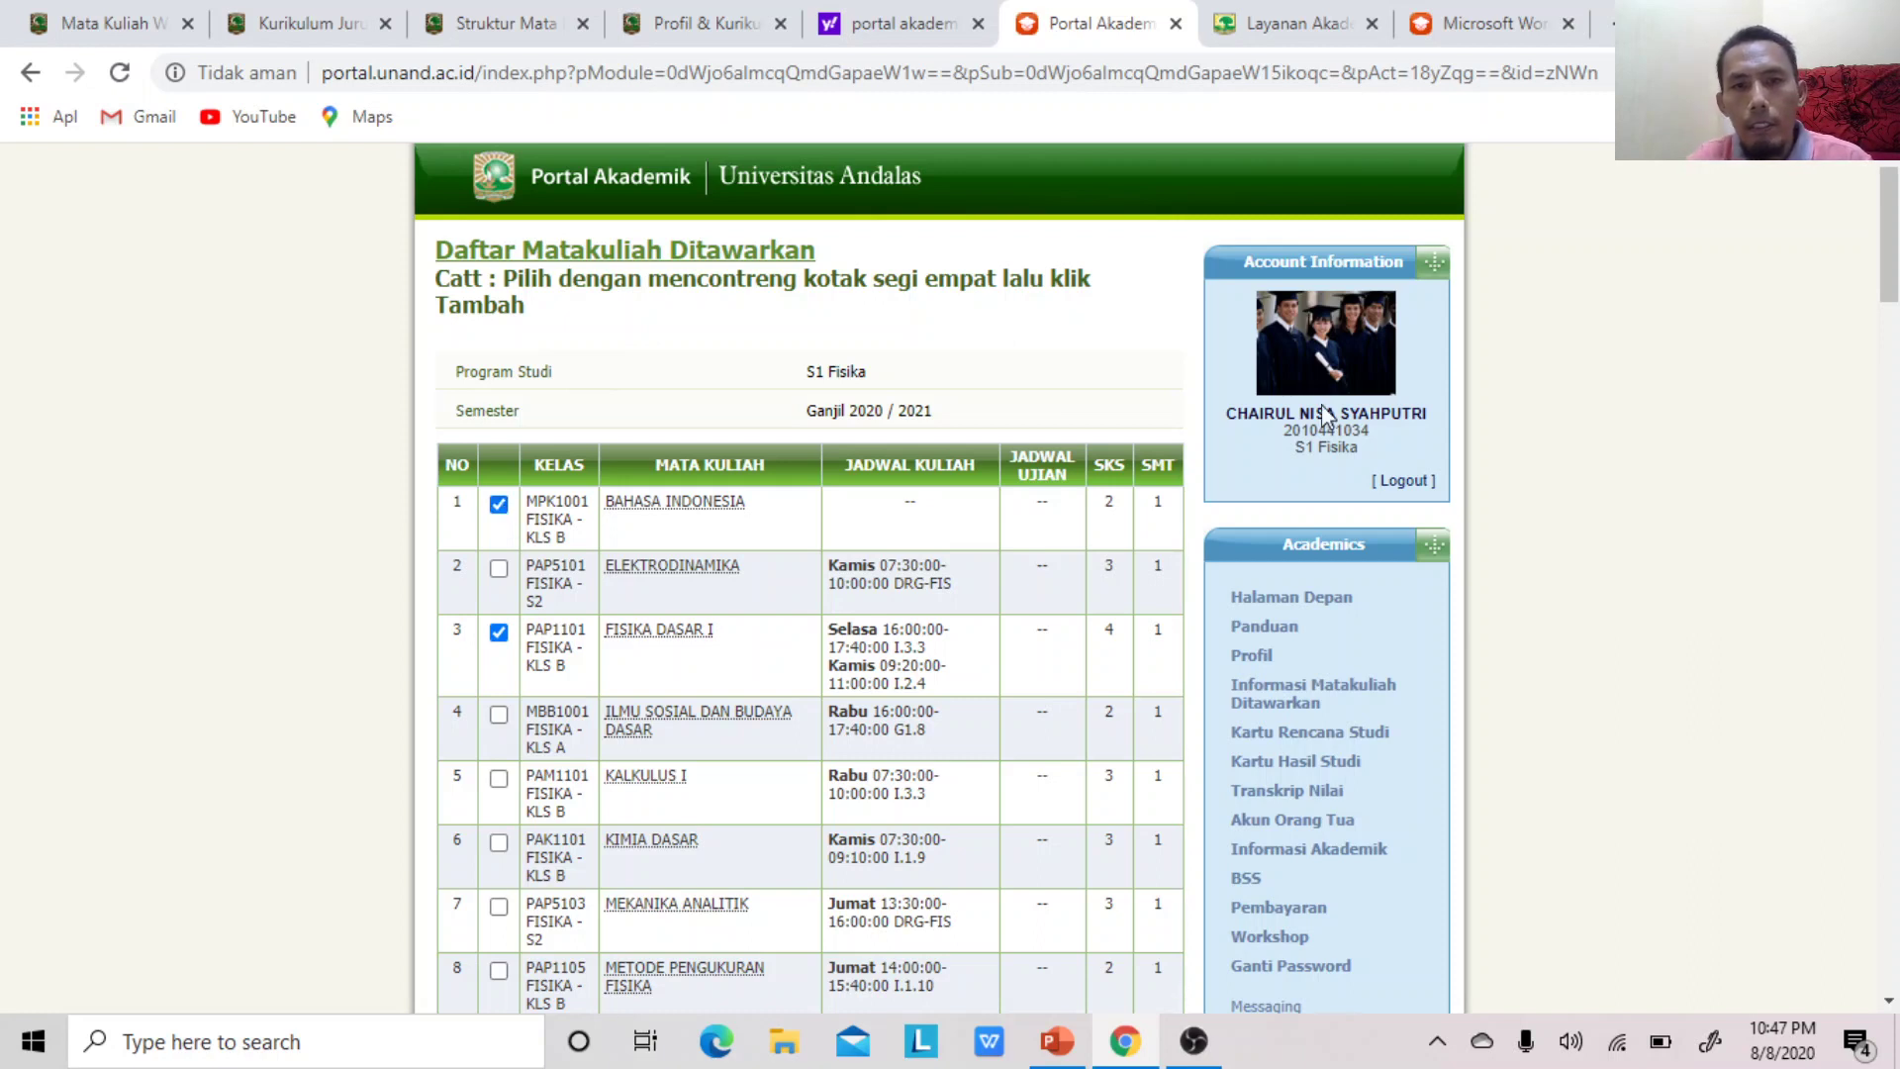
Highlight the final digits of the student number in the account information
mouse_move(1888, 258)
mouse_down()
mouse_move(1889, 322)
mouse_move(1890, 265)
mouse_up()
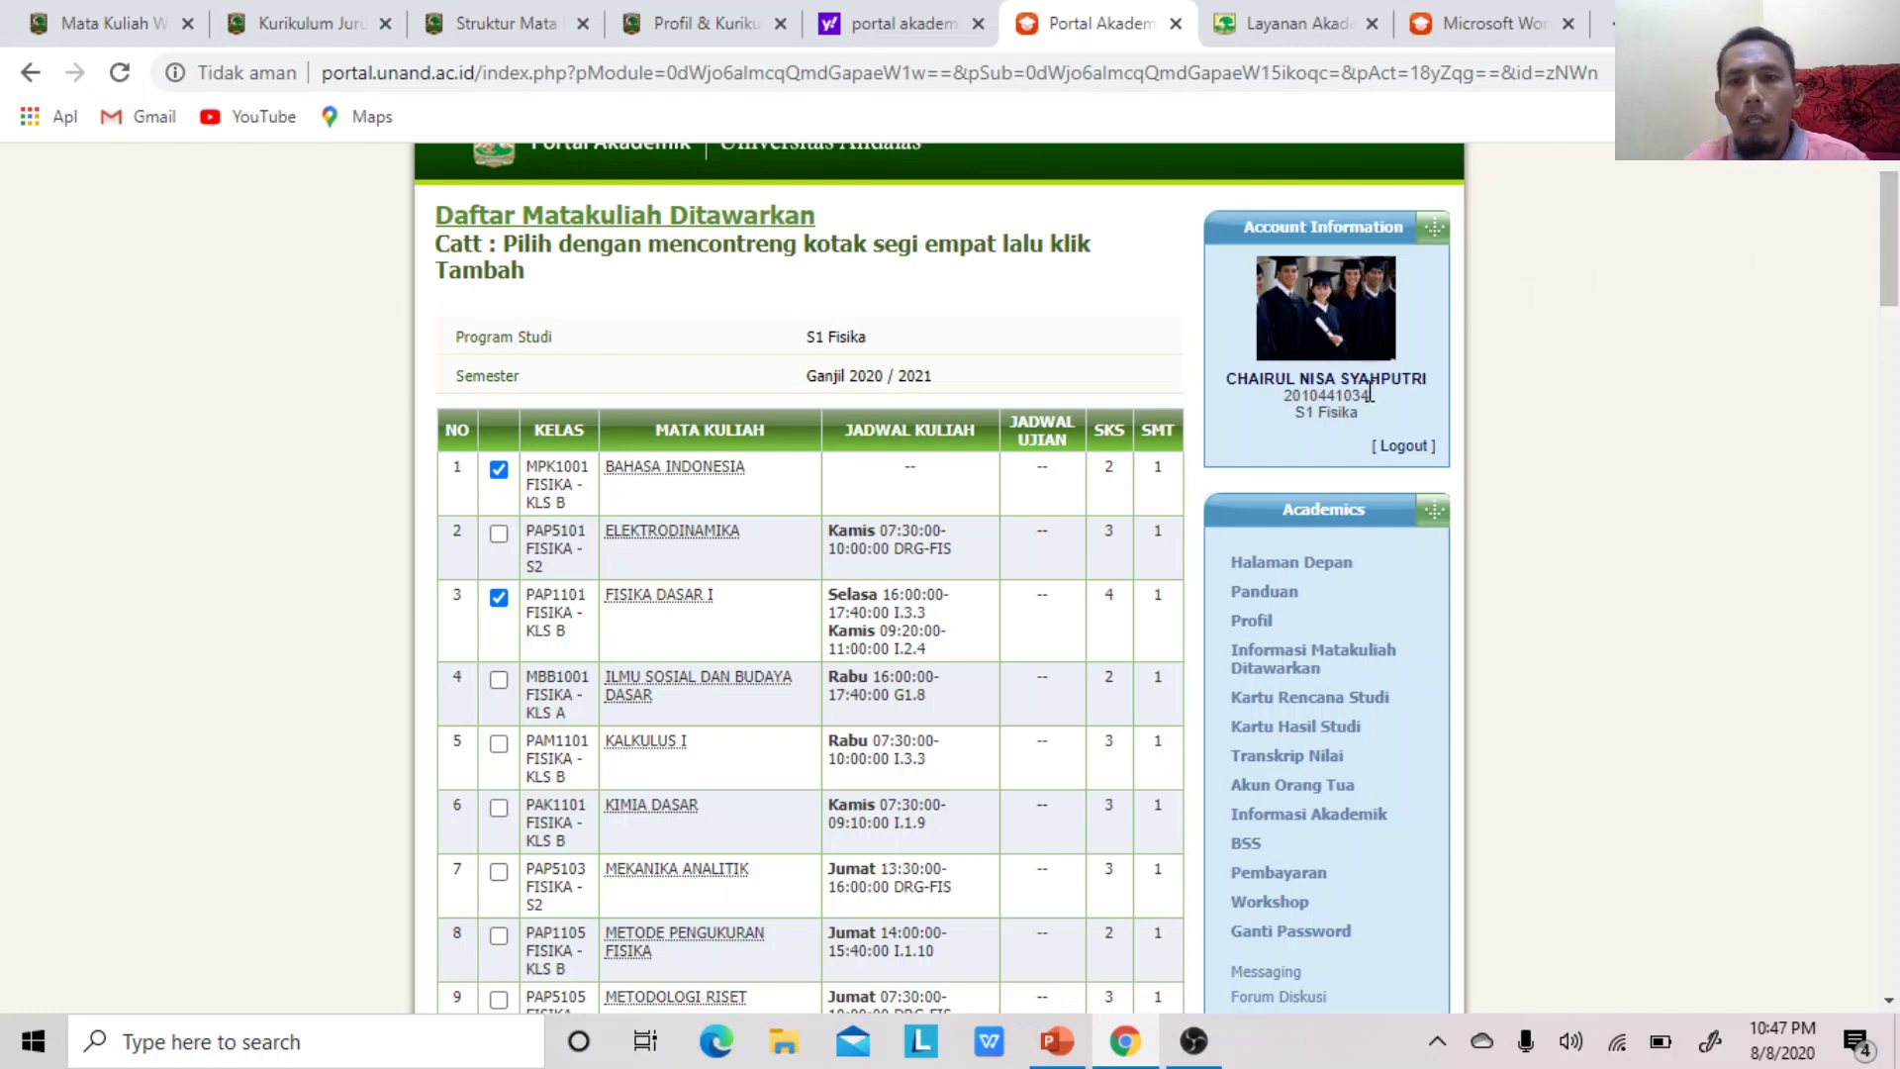
drag(1371, 397, 1336, 400)
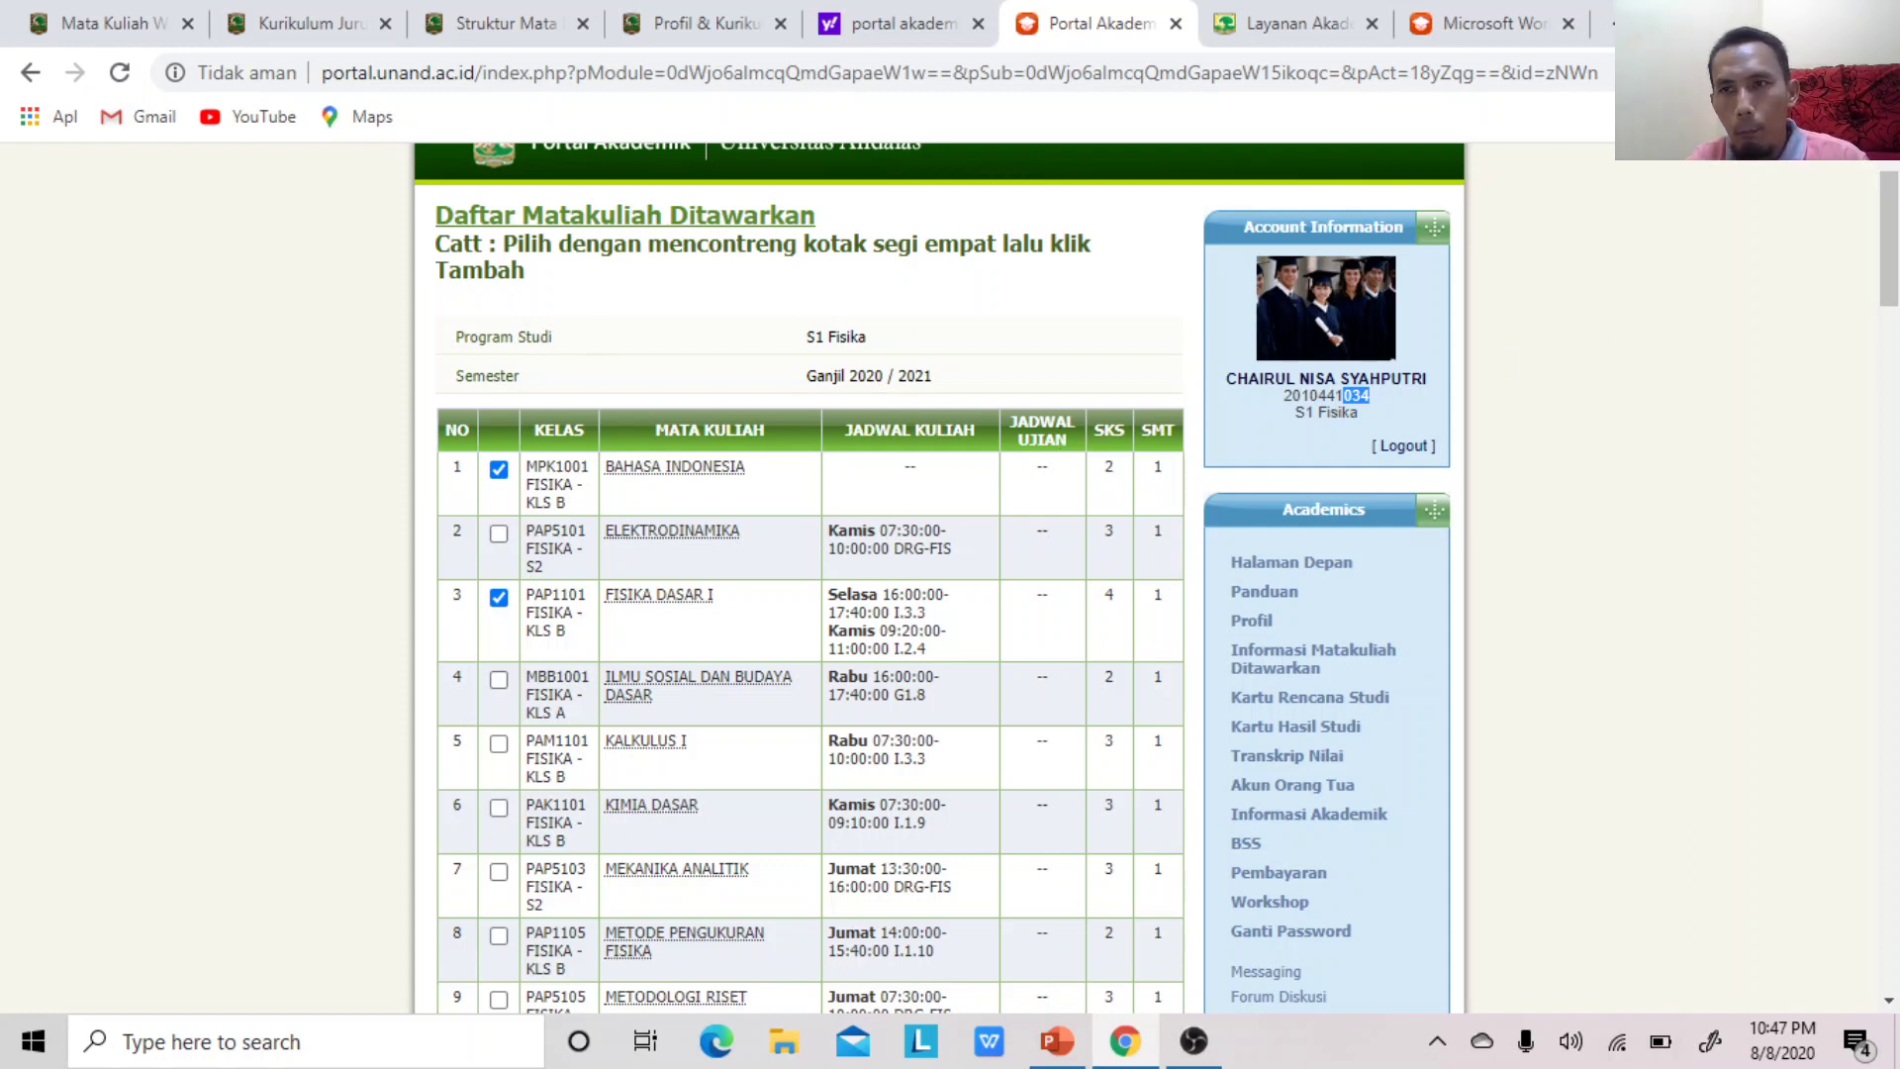
Select Kalkulus I, Ilmu Sosial dan Budaya Dasar and Kimia Dasar, and highlight the S2 class code of Elektrodinamika
drag(1890, 246, 1890, 270)
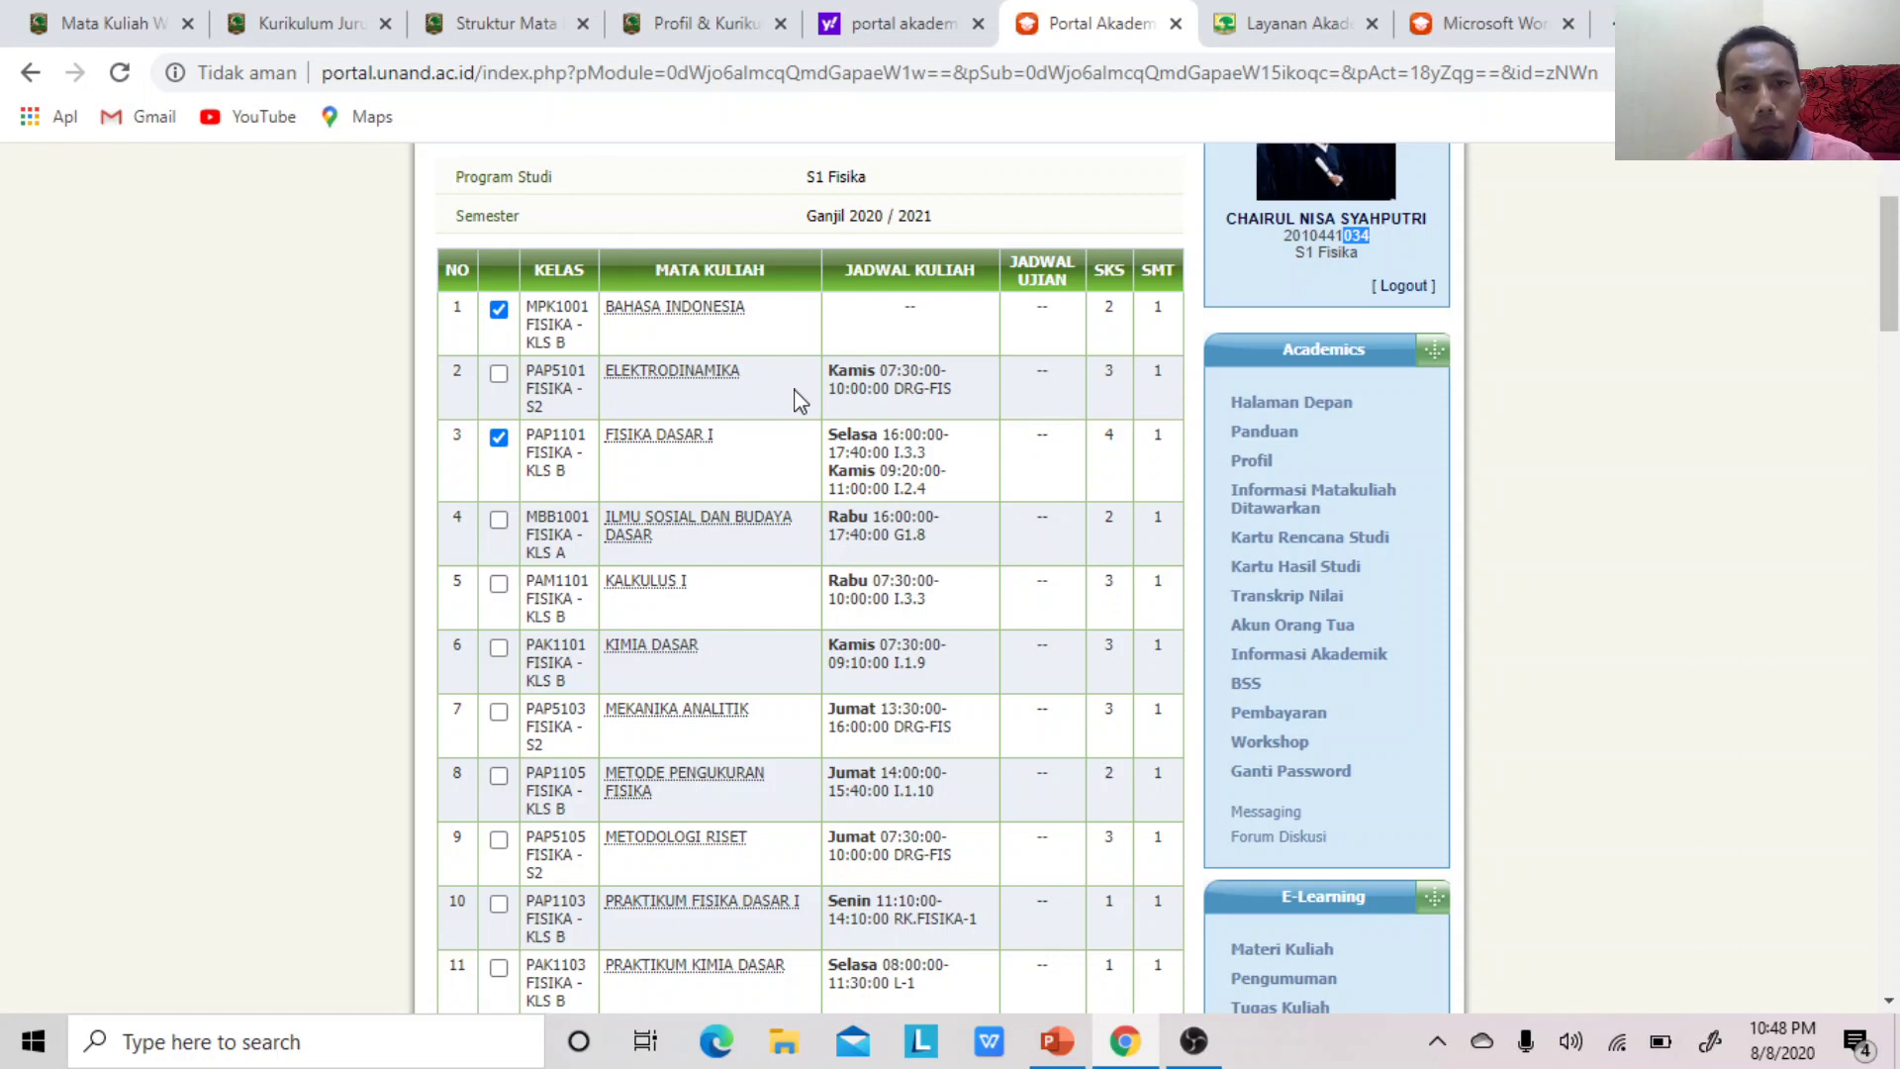
click(499, 584)
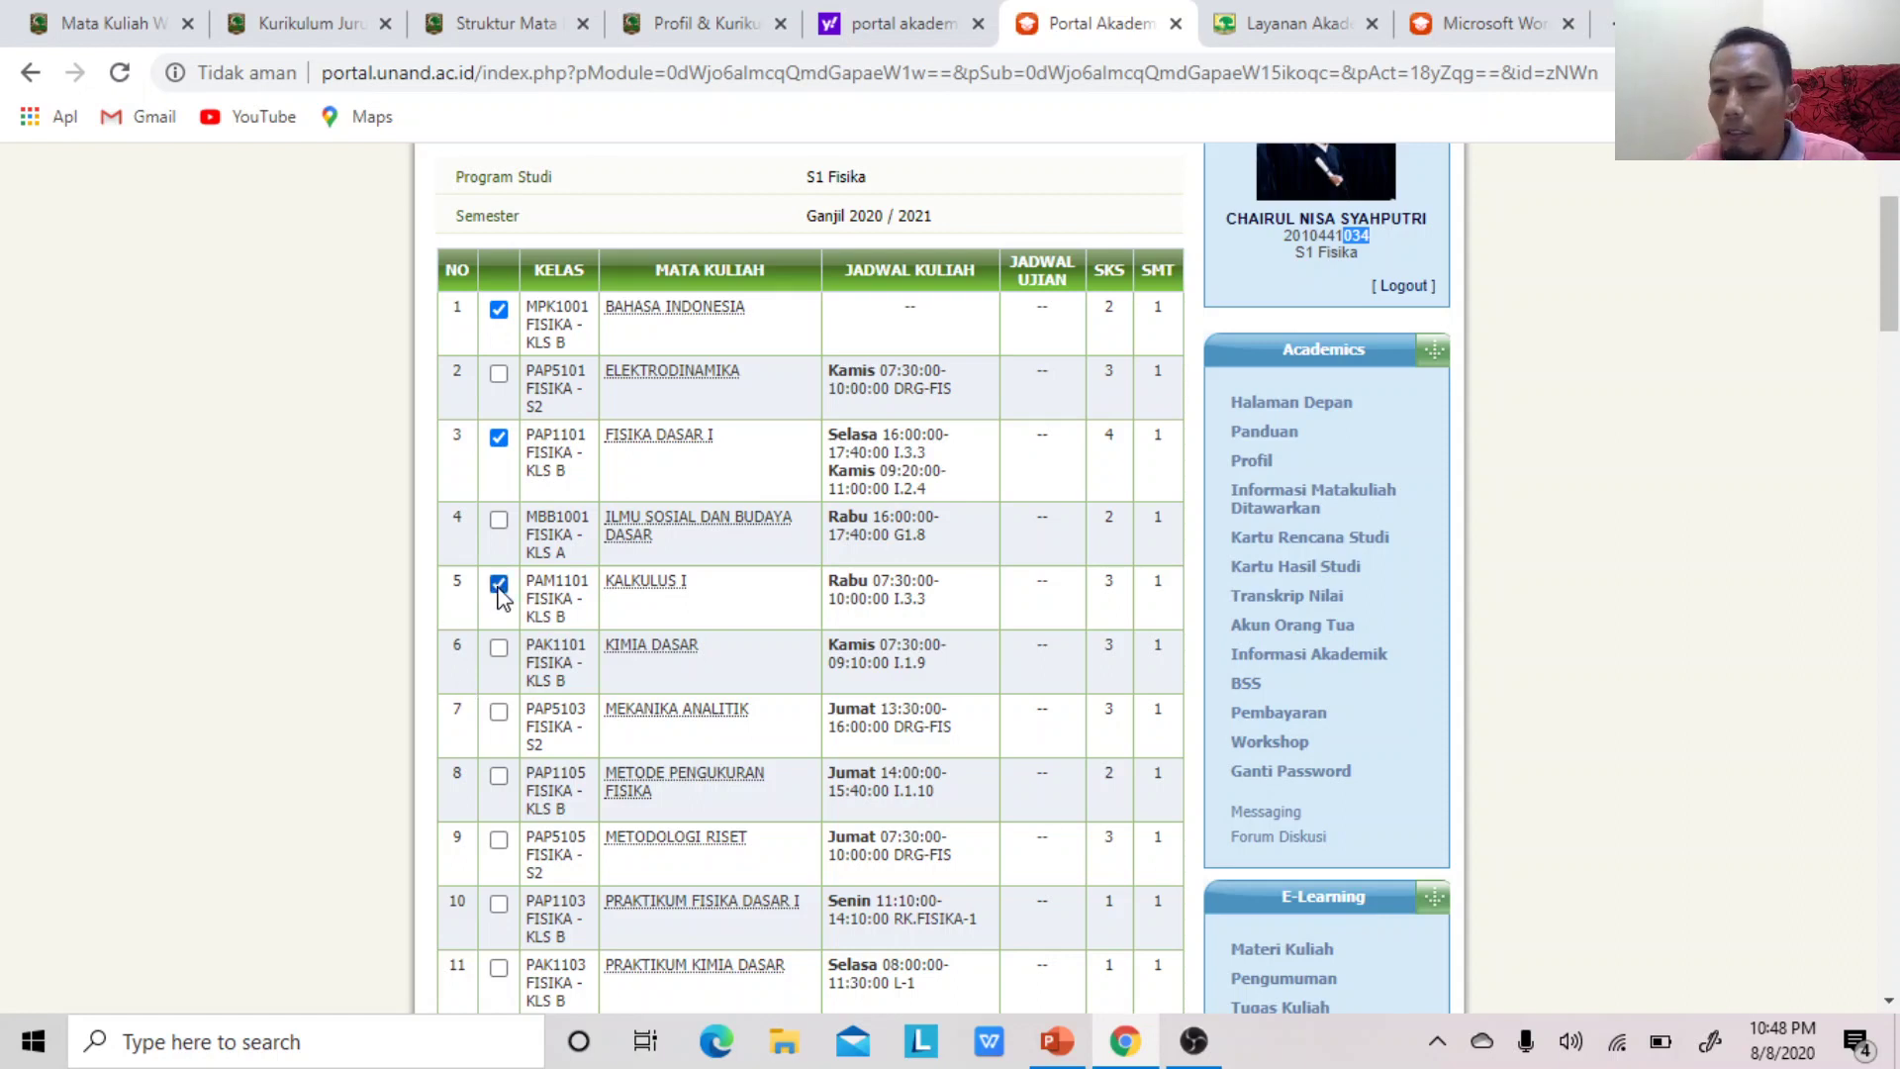
click(499, 521)
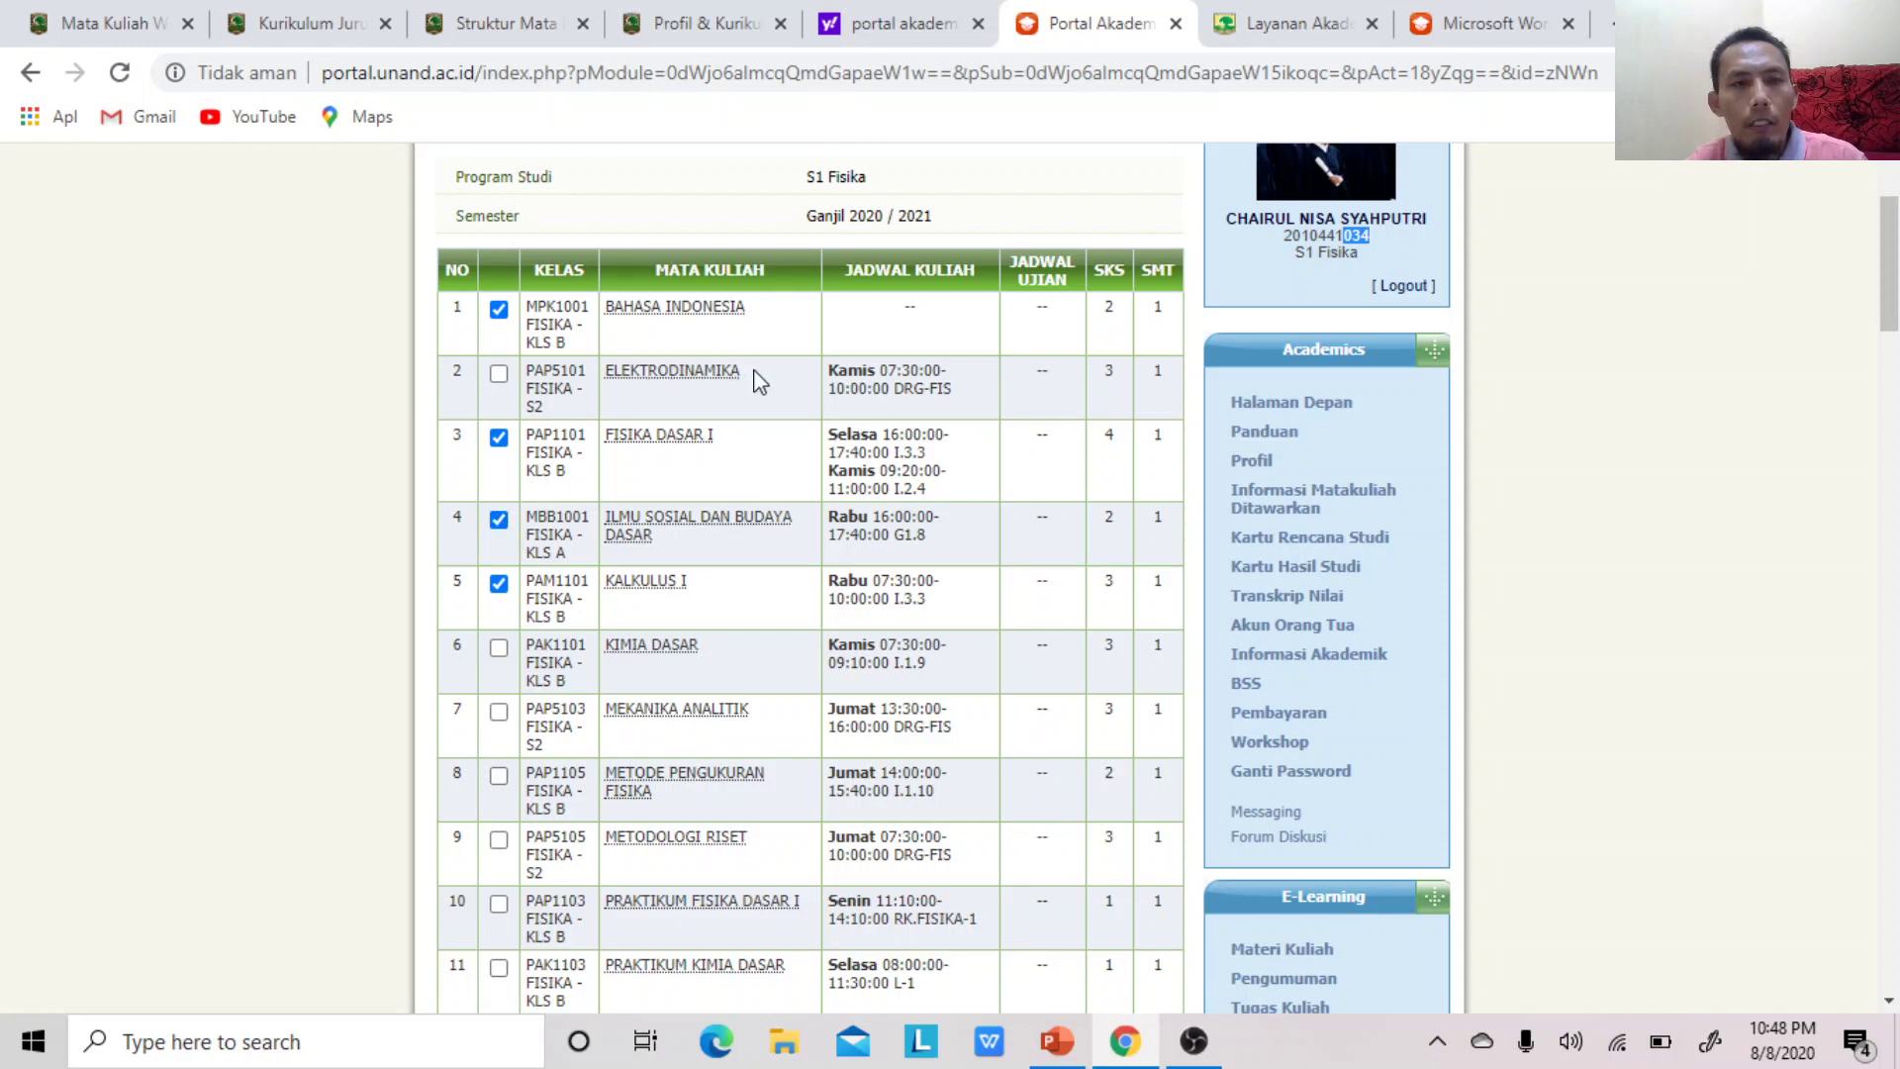
click(530, 370)
drag(530, 370, 556, 410)
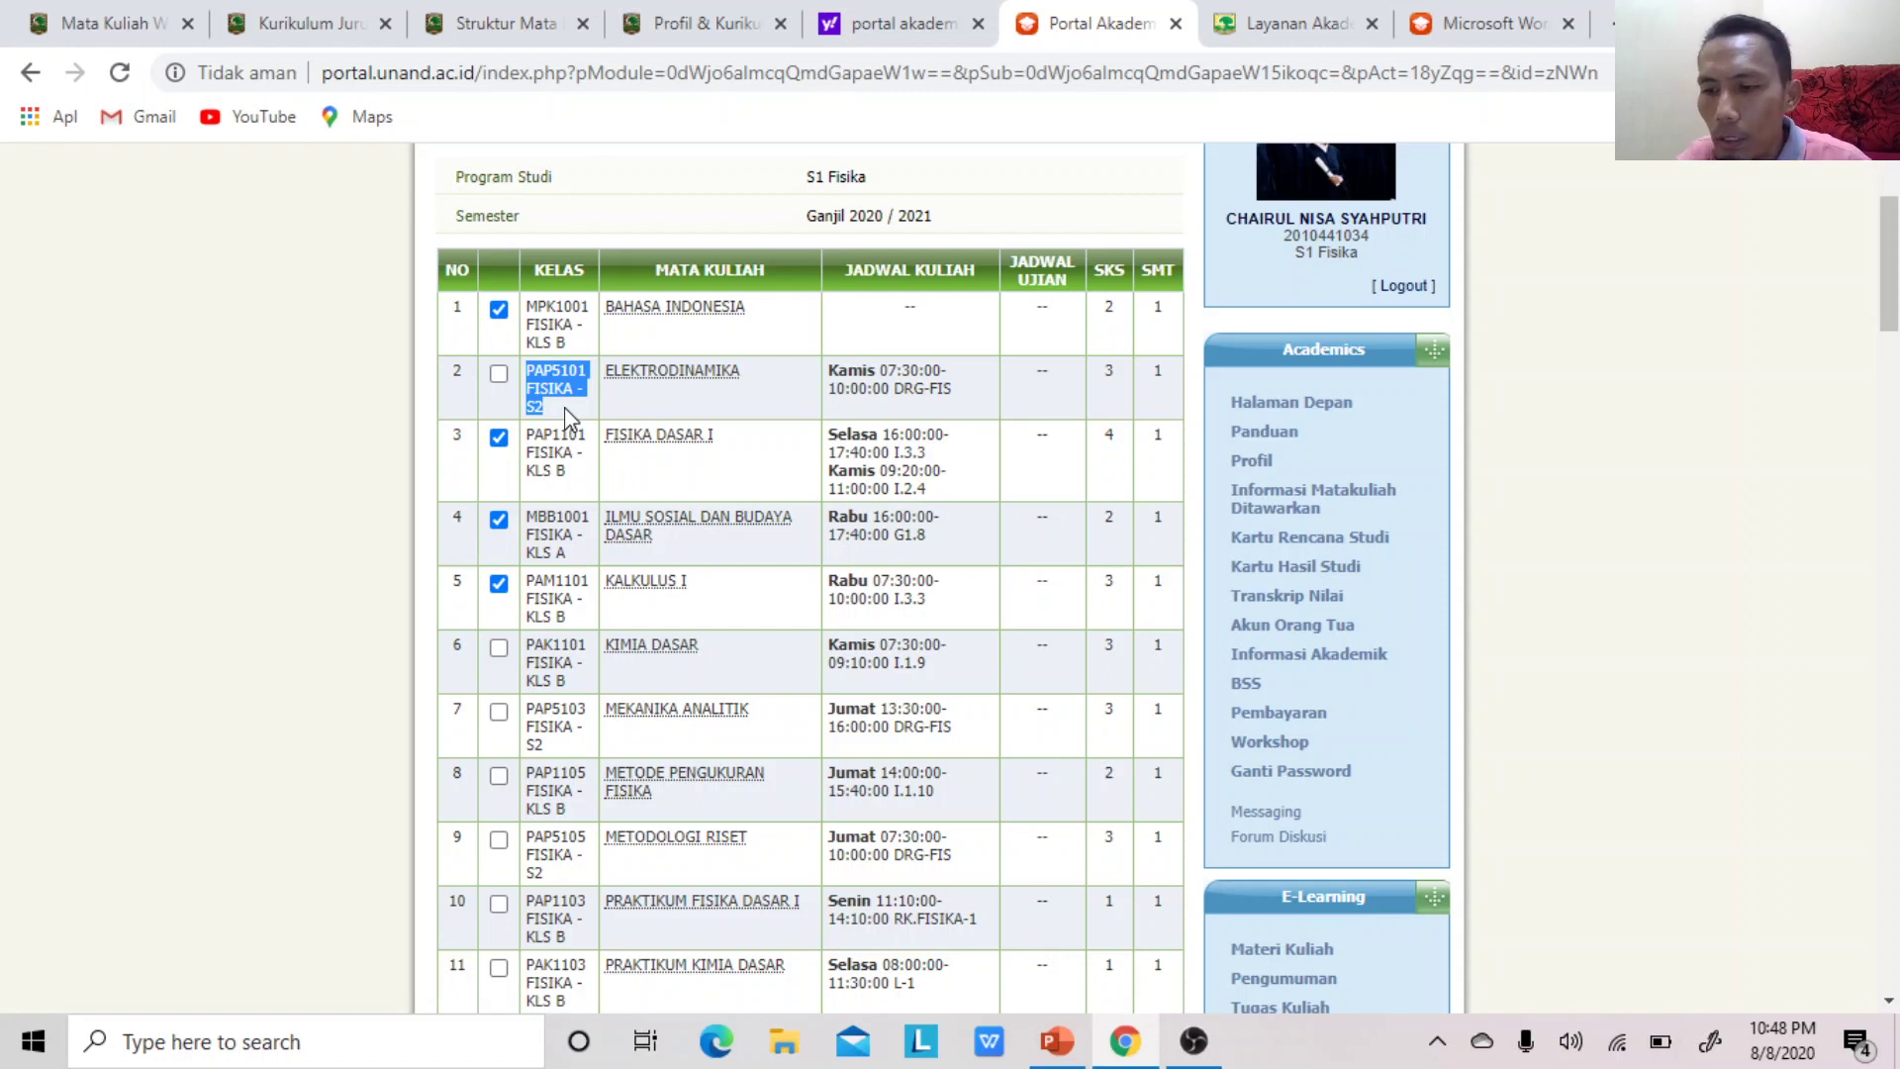
click(499, 653)
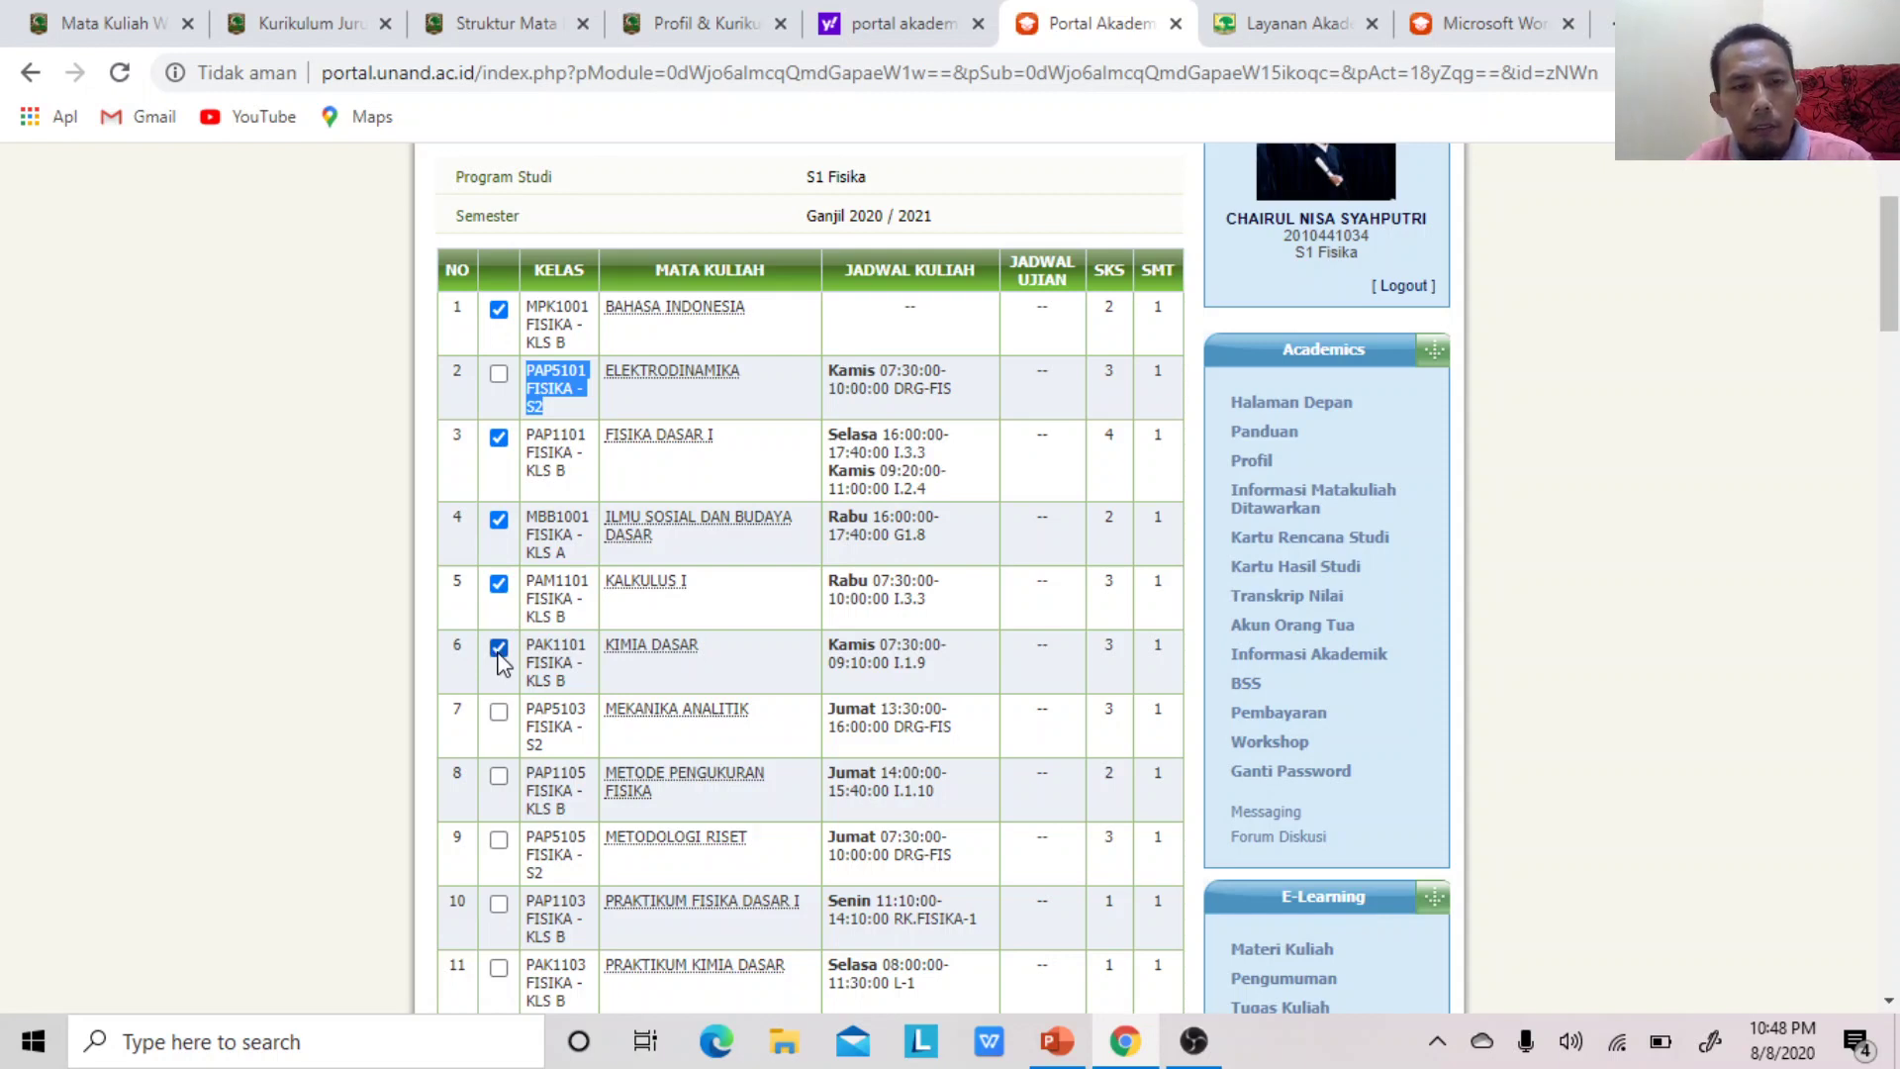
click(570, 349)
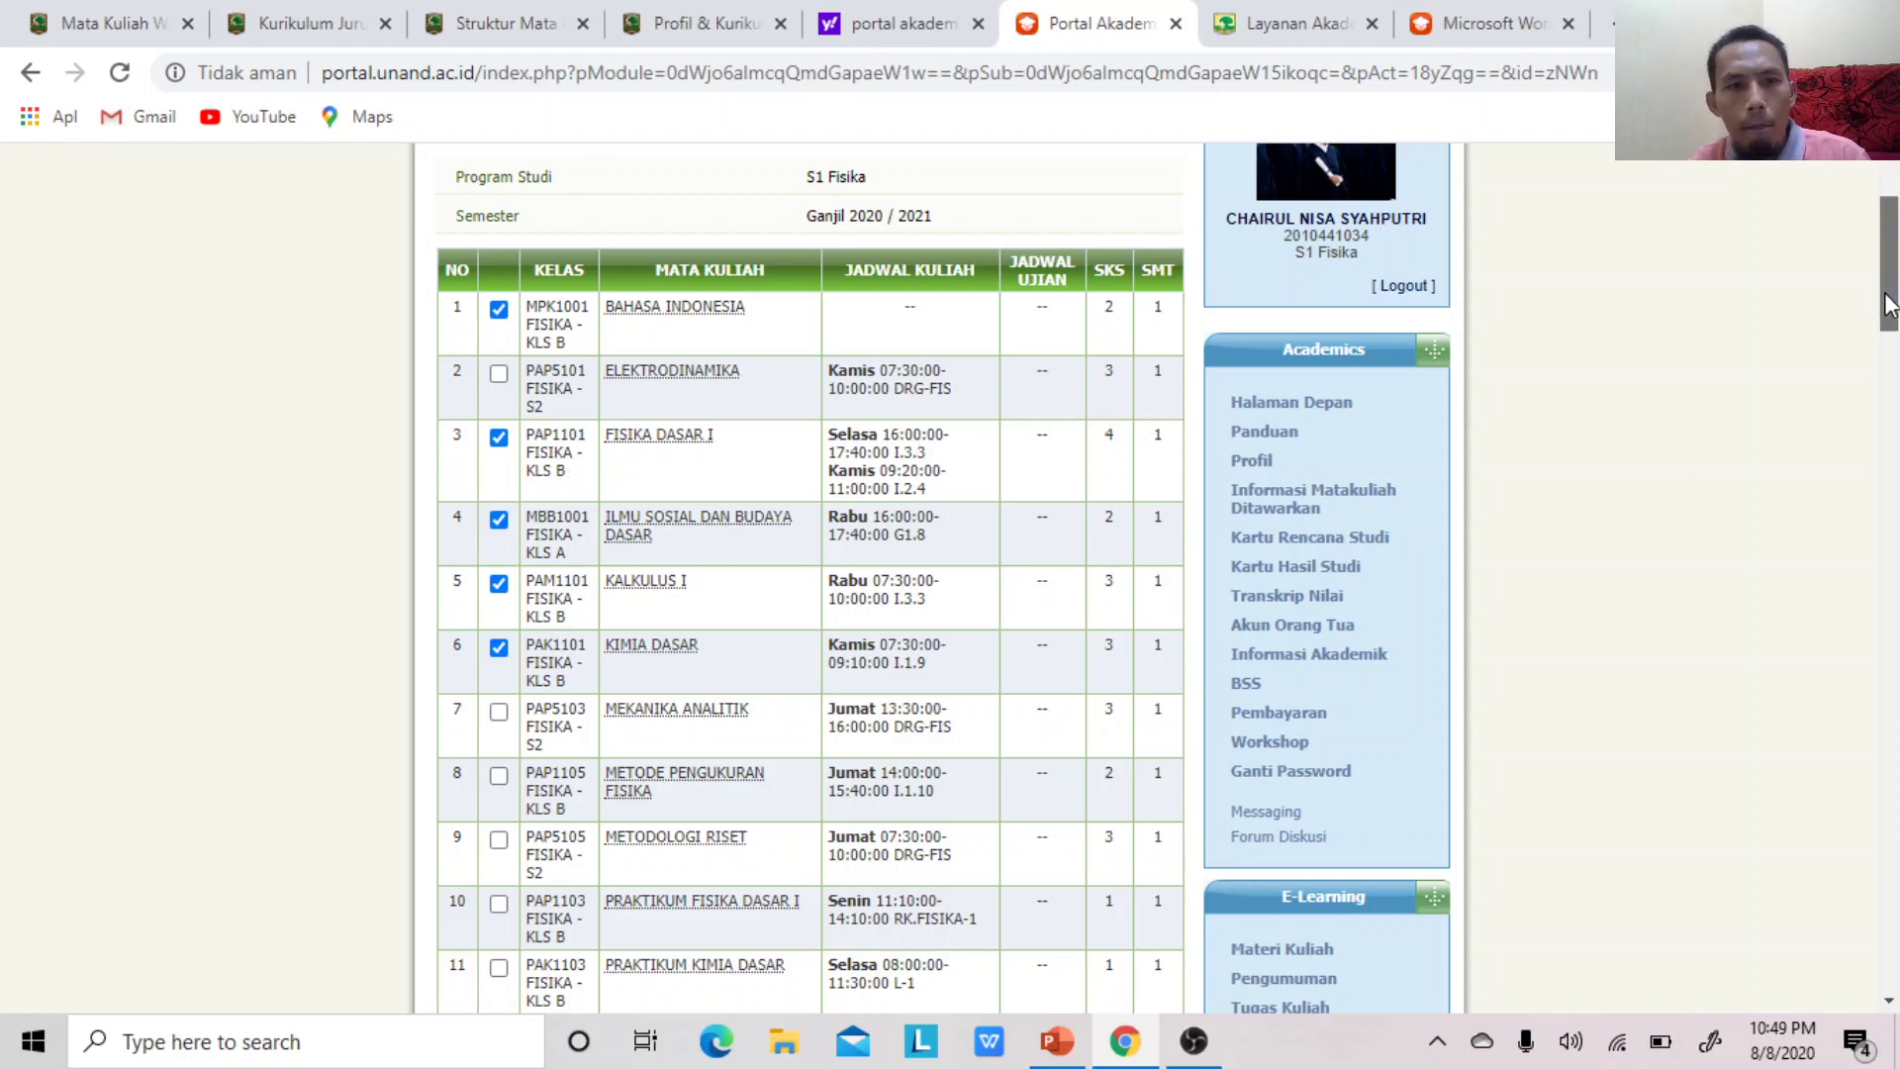
Select Praktikum Kimia Dasar and Metode Pengukuran Fisika, and submit all the selected courses to the study plan
drag(1895, 313, 1890, 361)
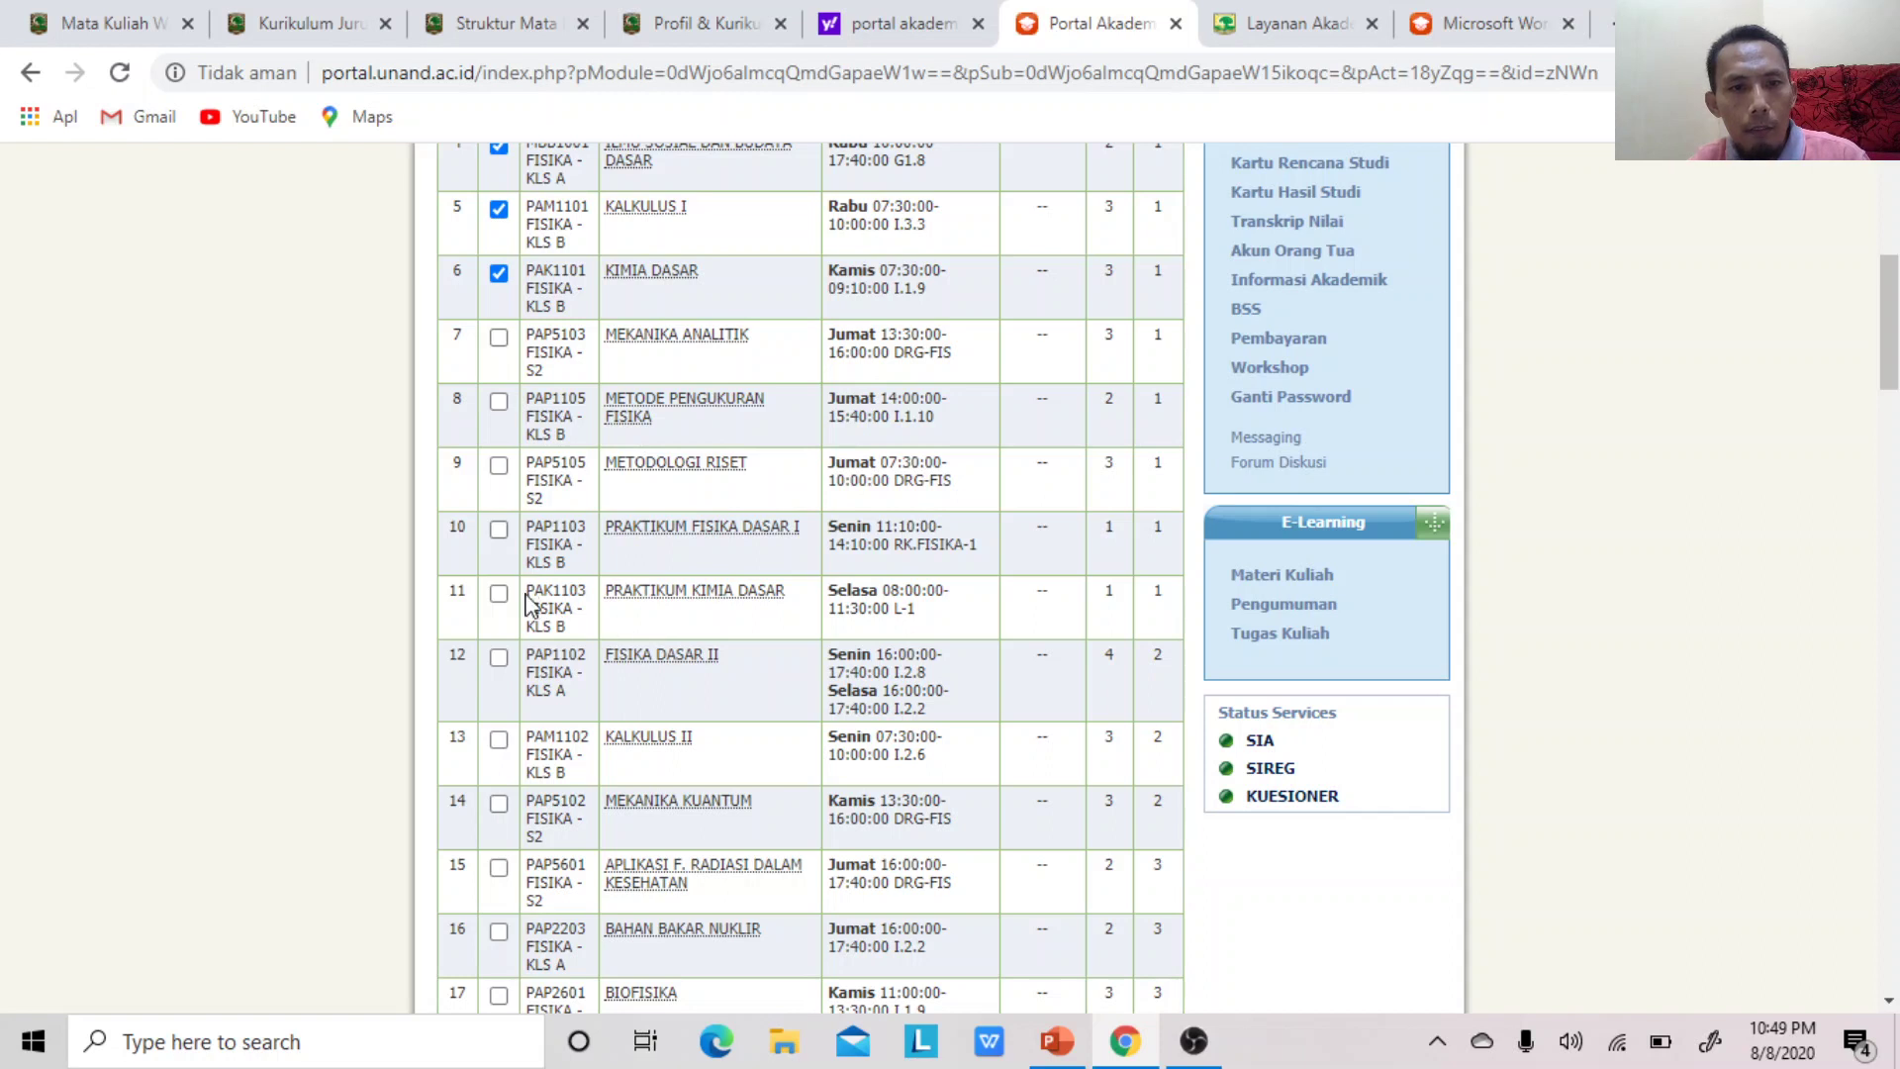
click(499, 594)
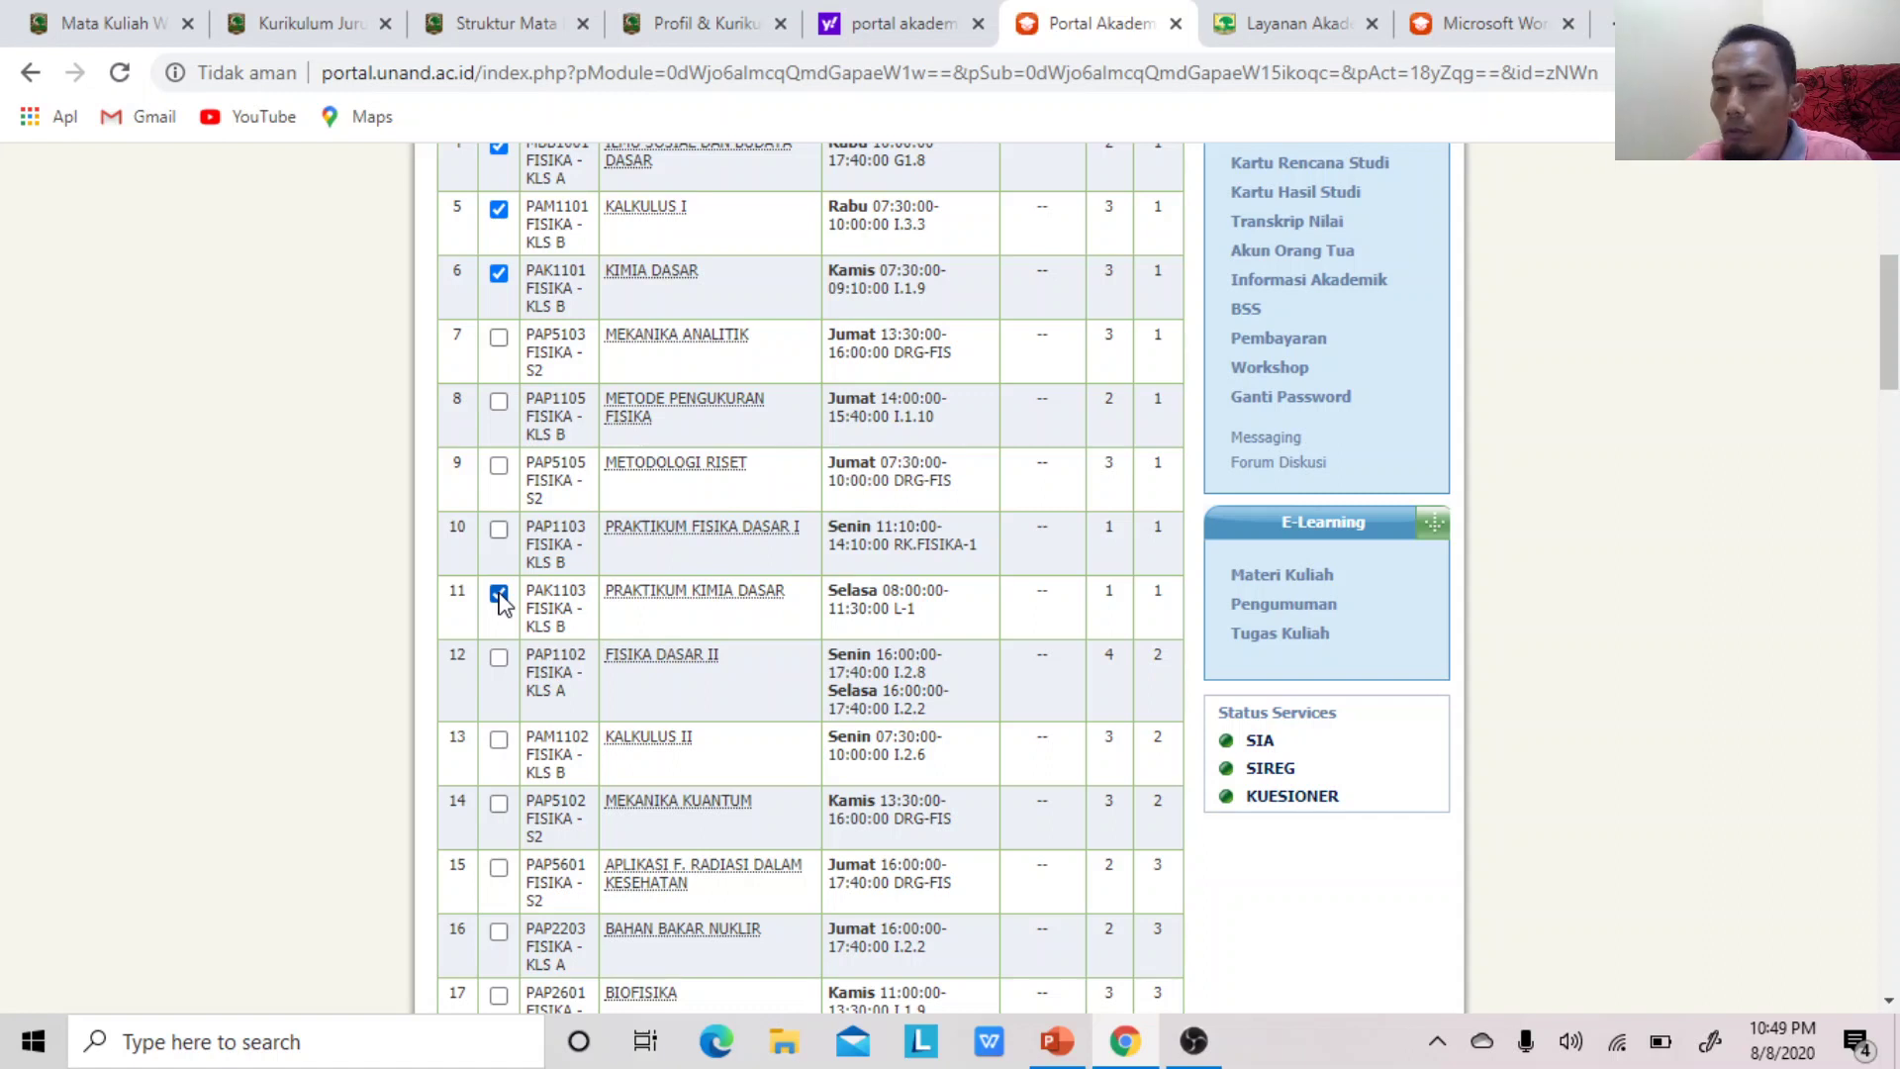
click(498, 401)
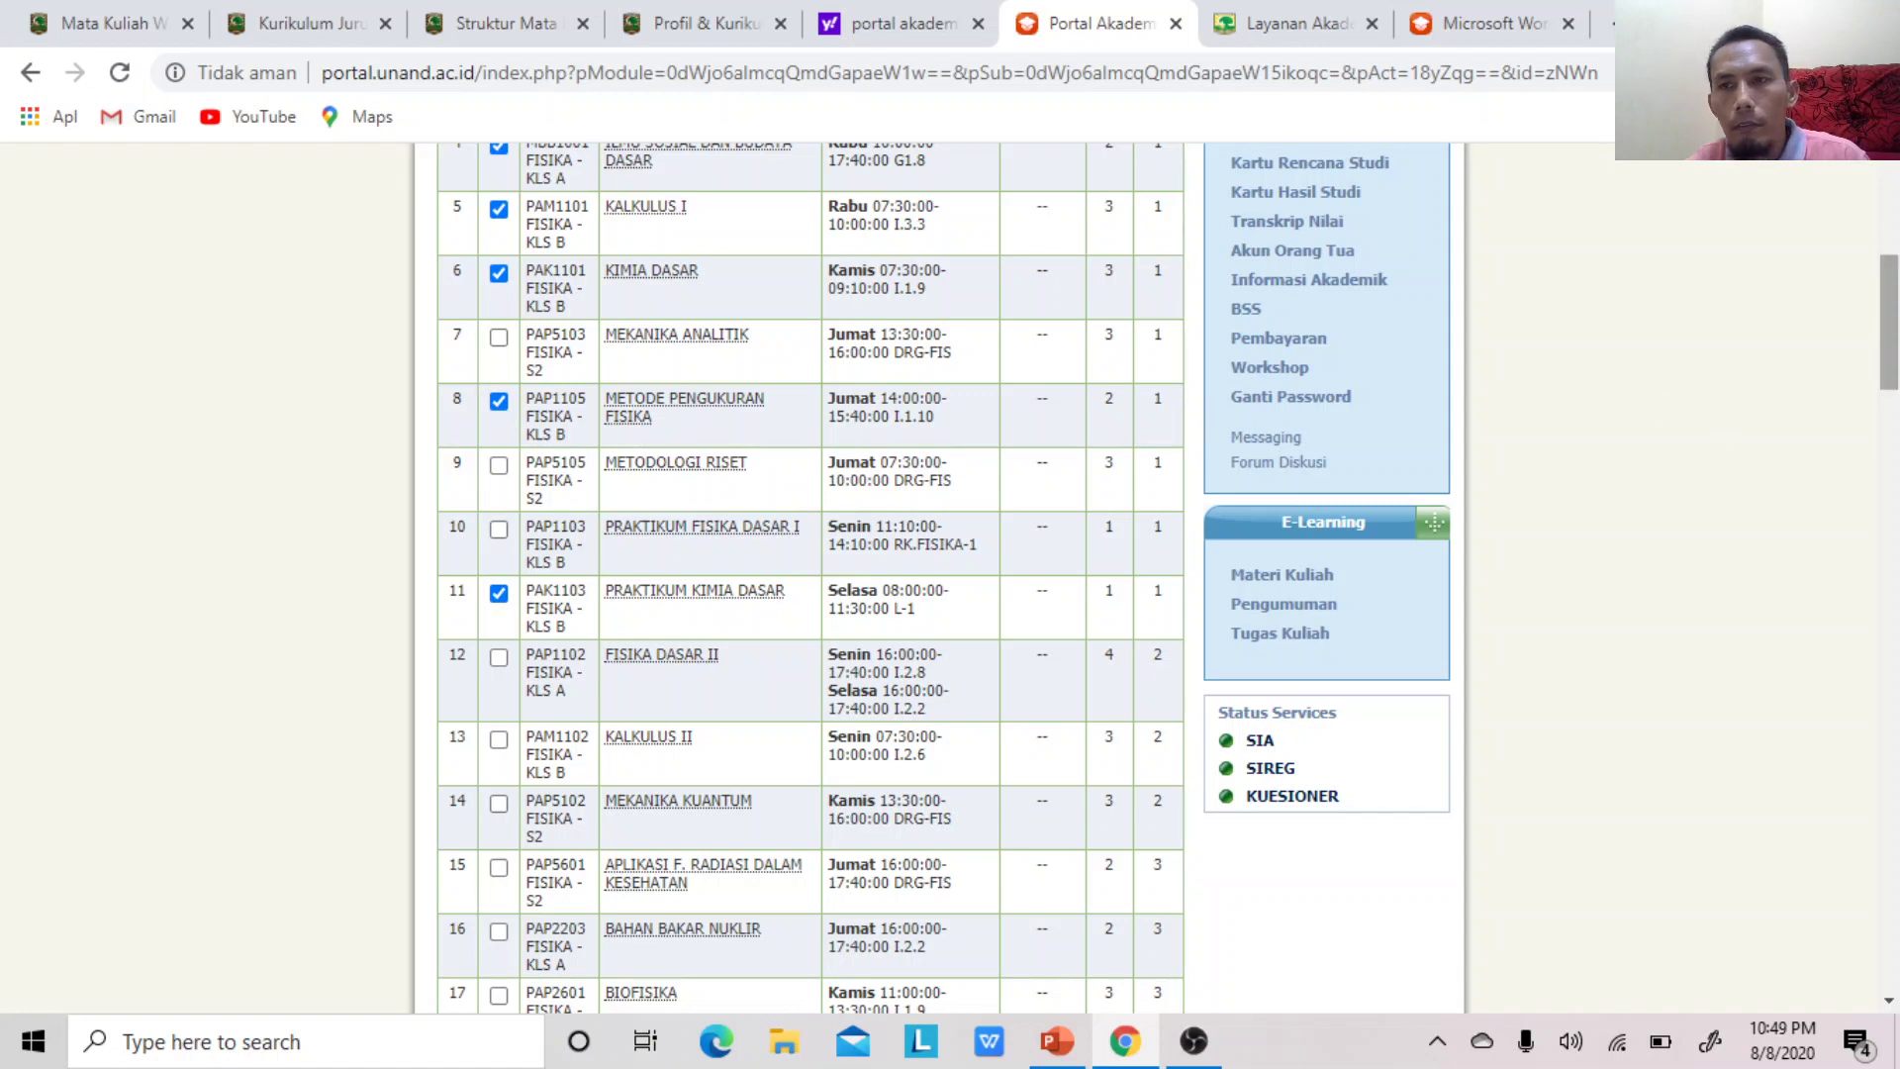
drag(1886, 376, 1868, 984)
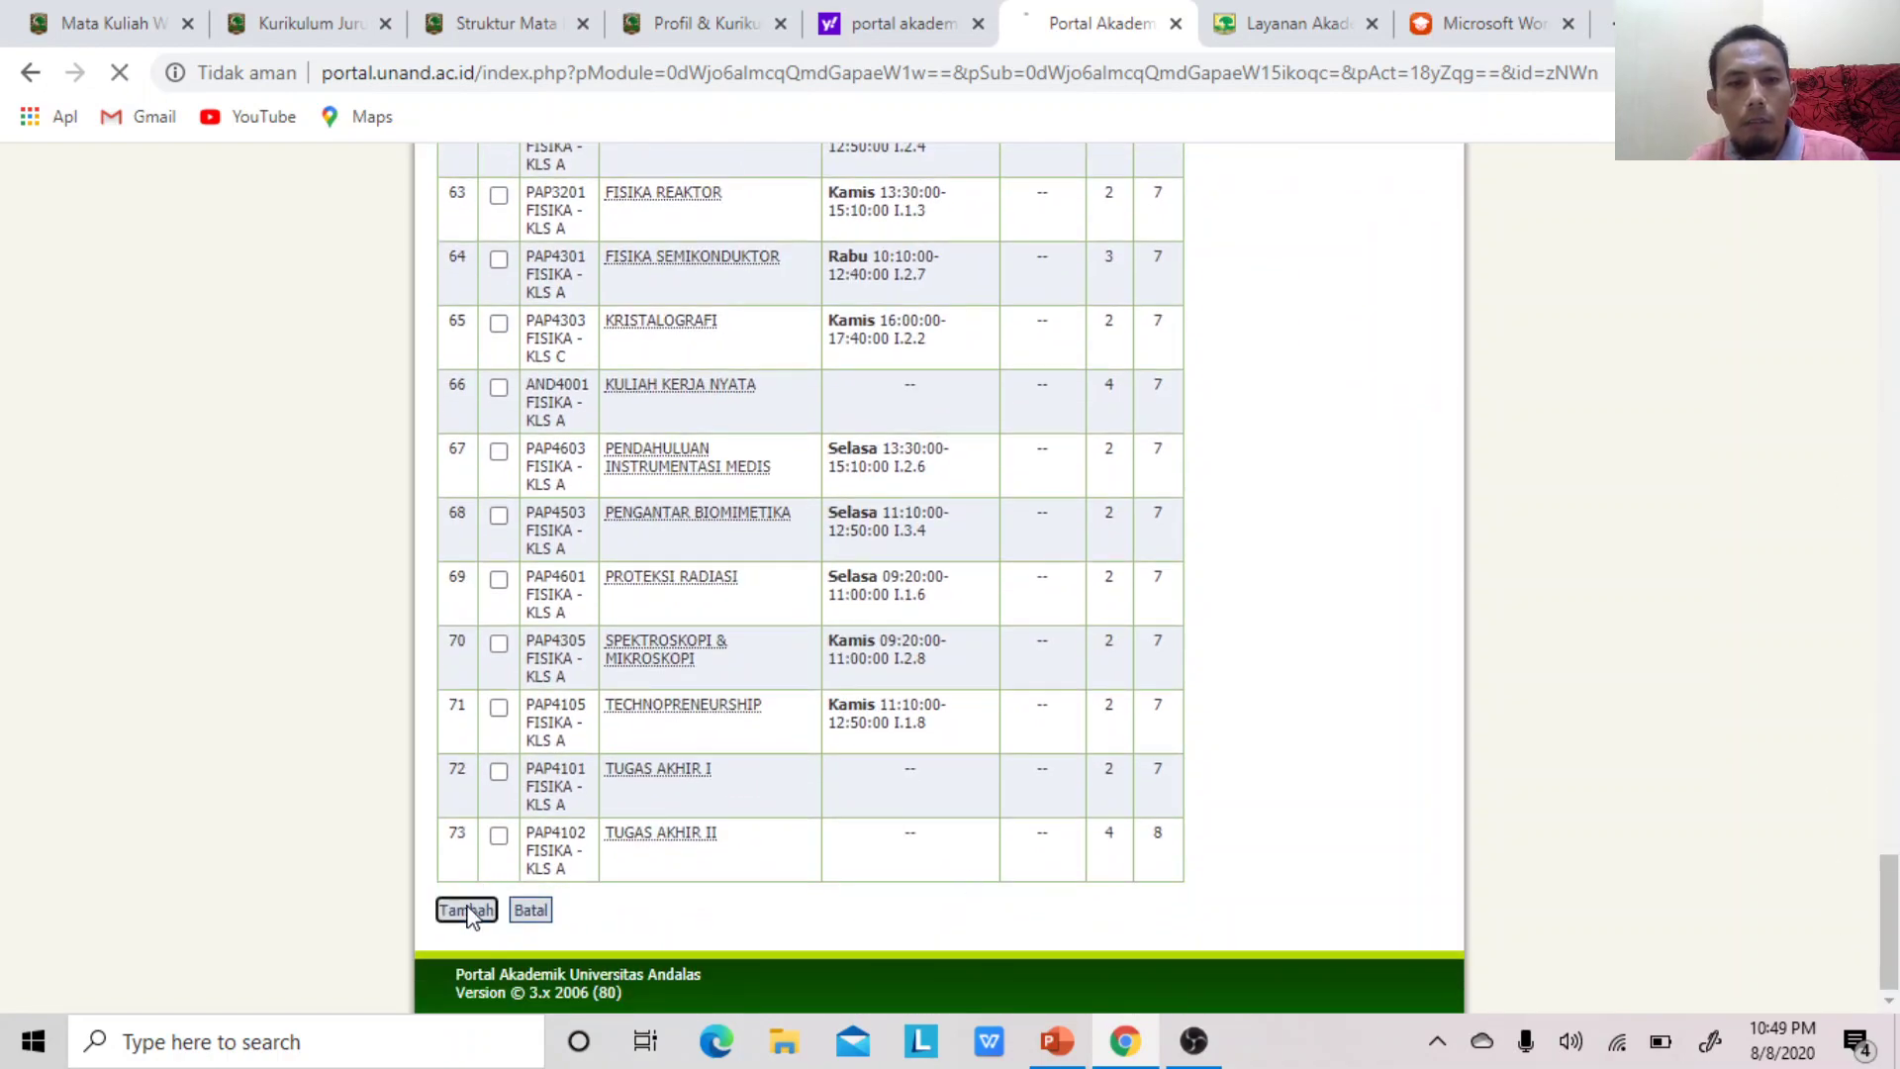
click(467, 911)
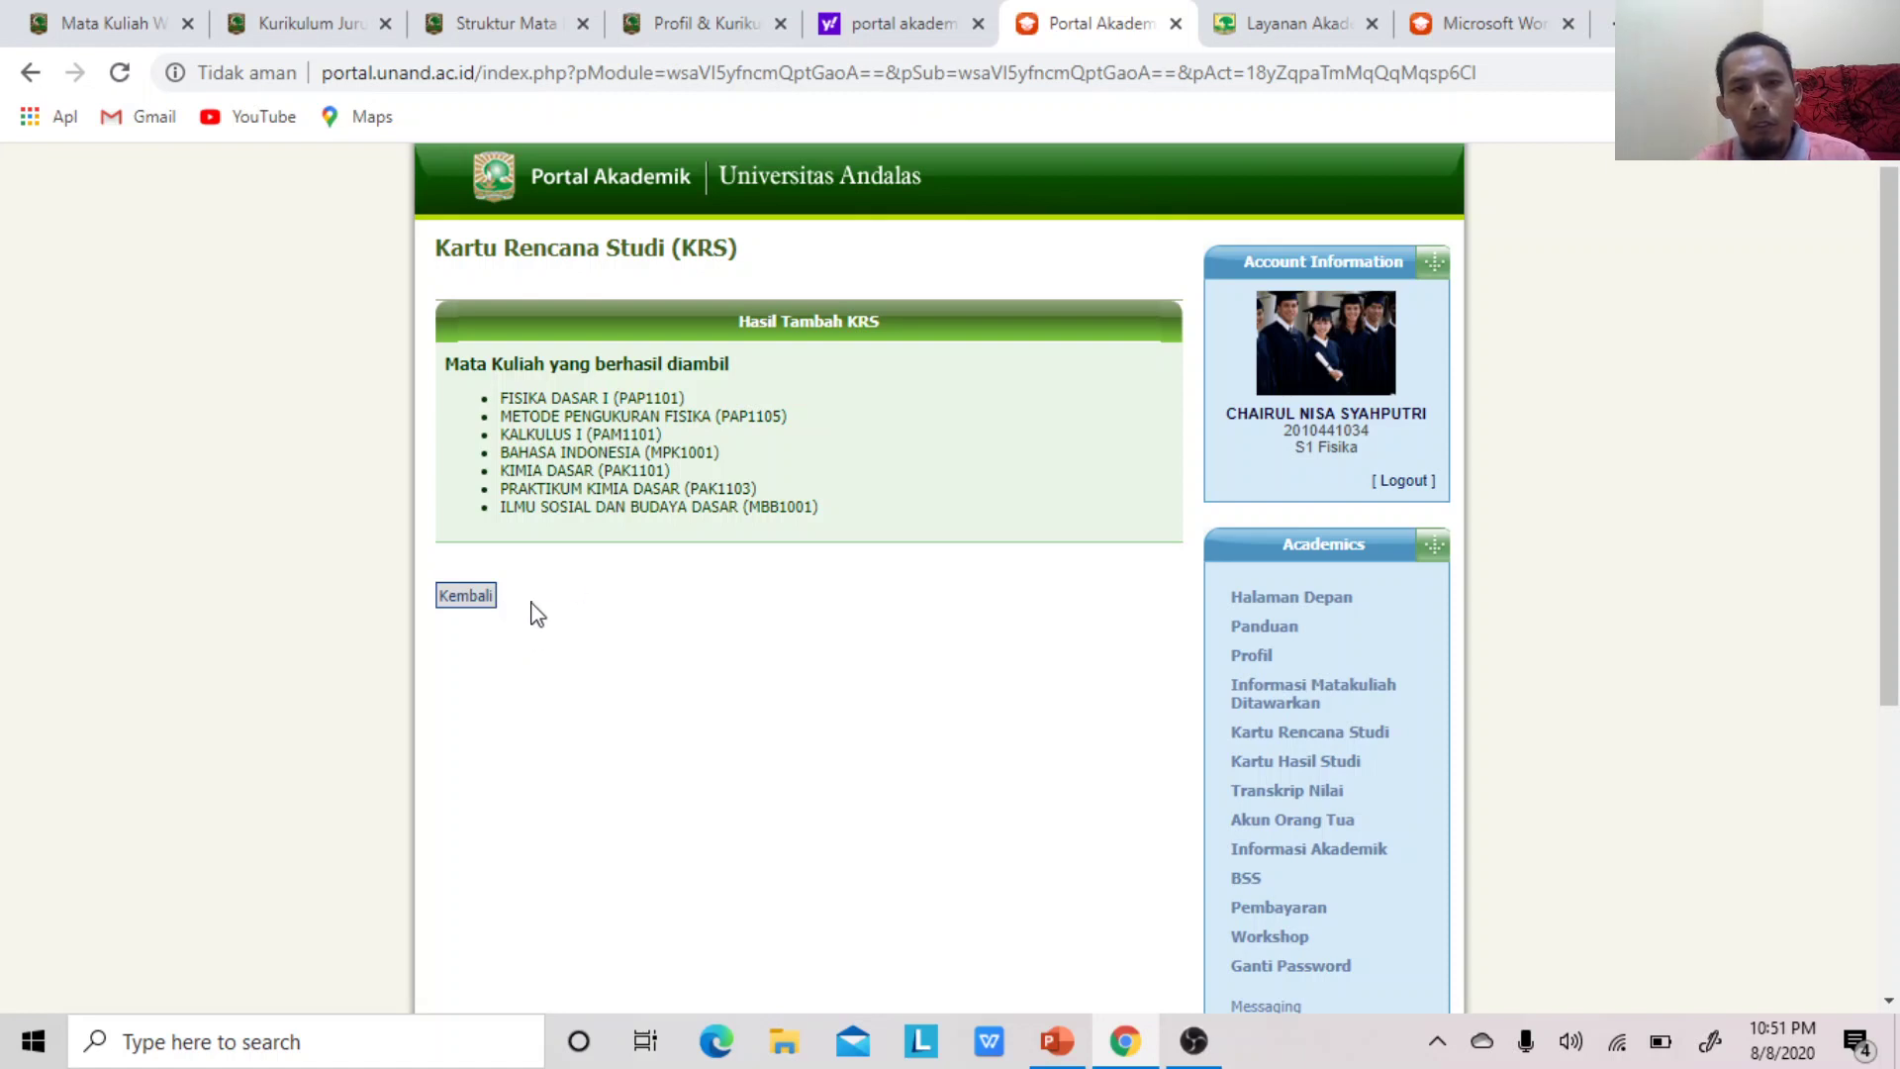
Open the Kartu Hasil Studi and display the course results for semester Ganjil 2020/2021
click(1250, 762)
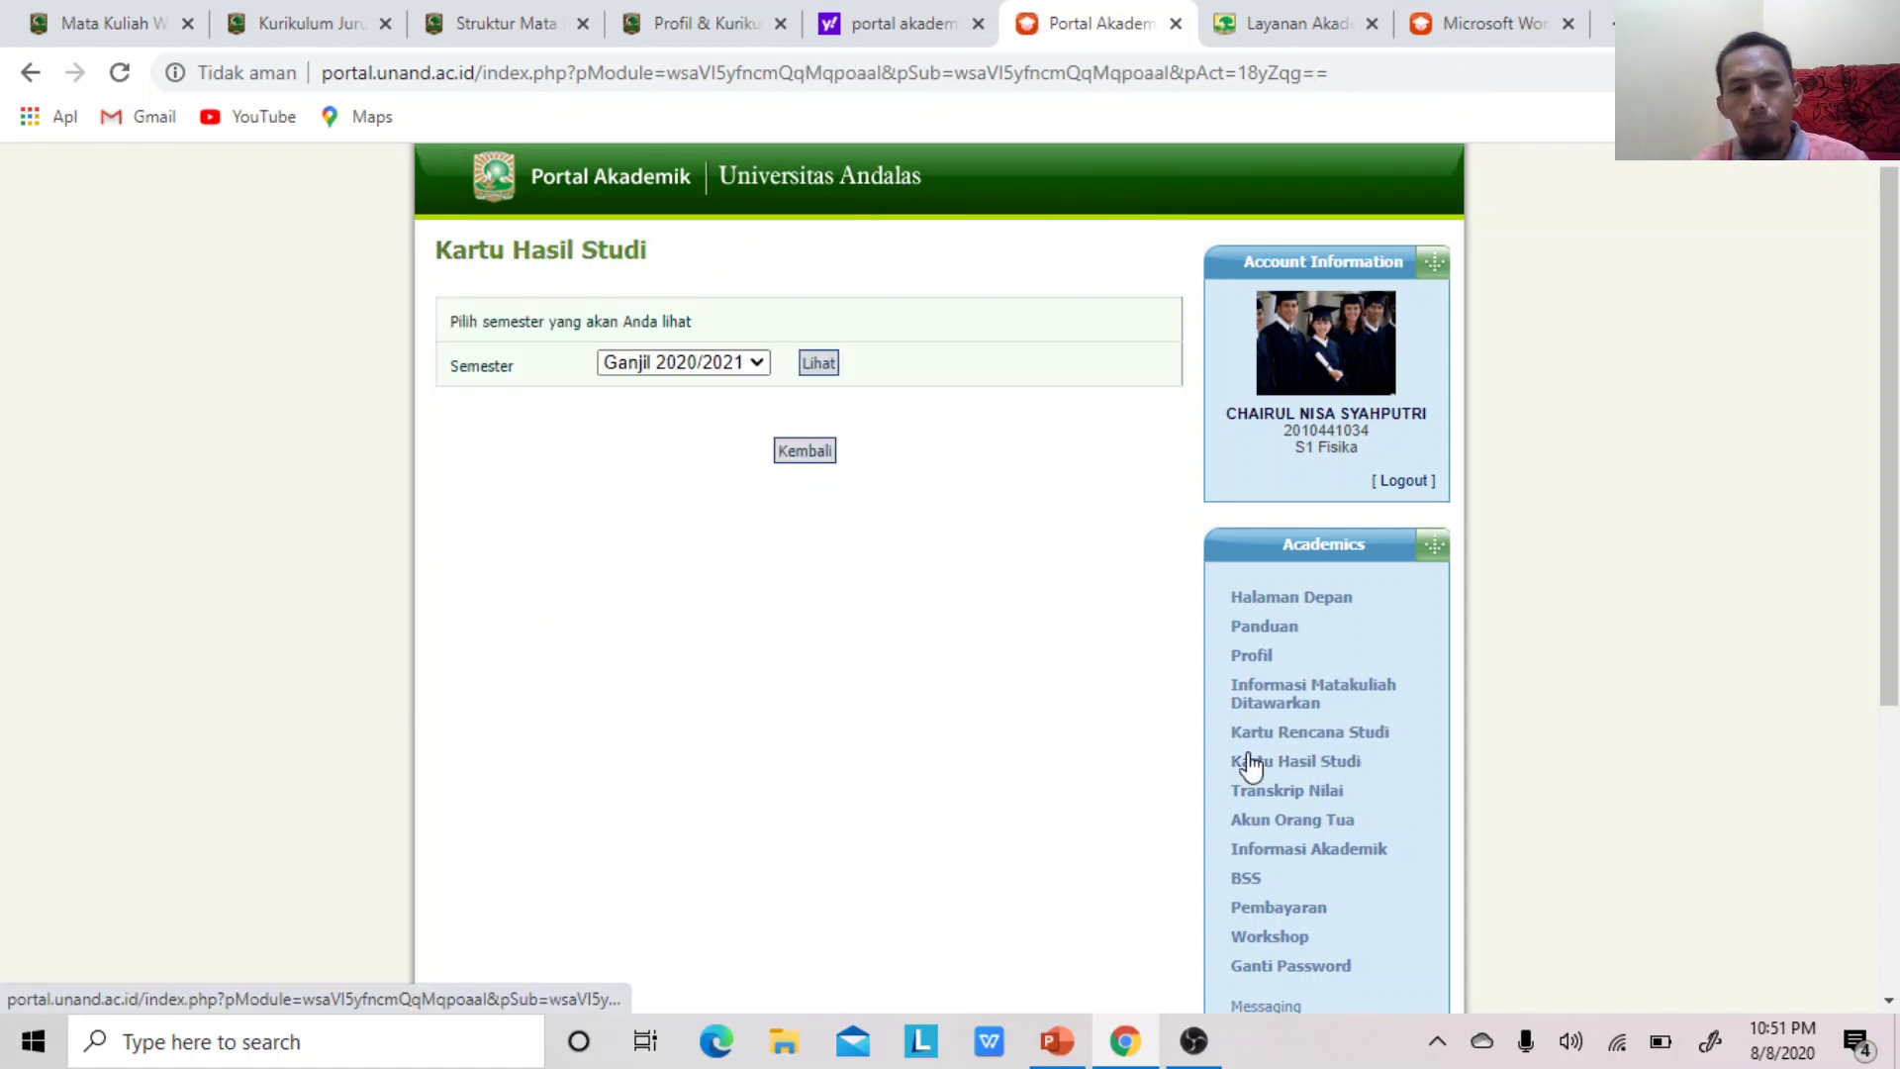
click(827, 368)
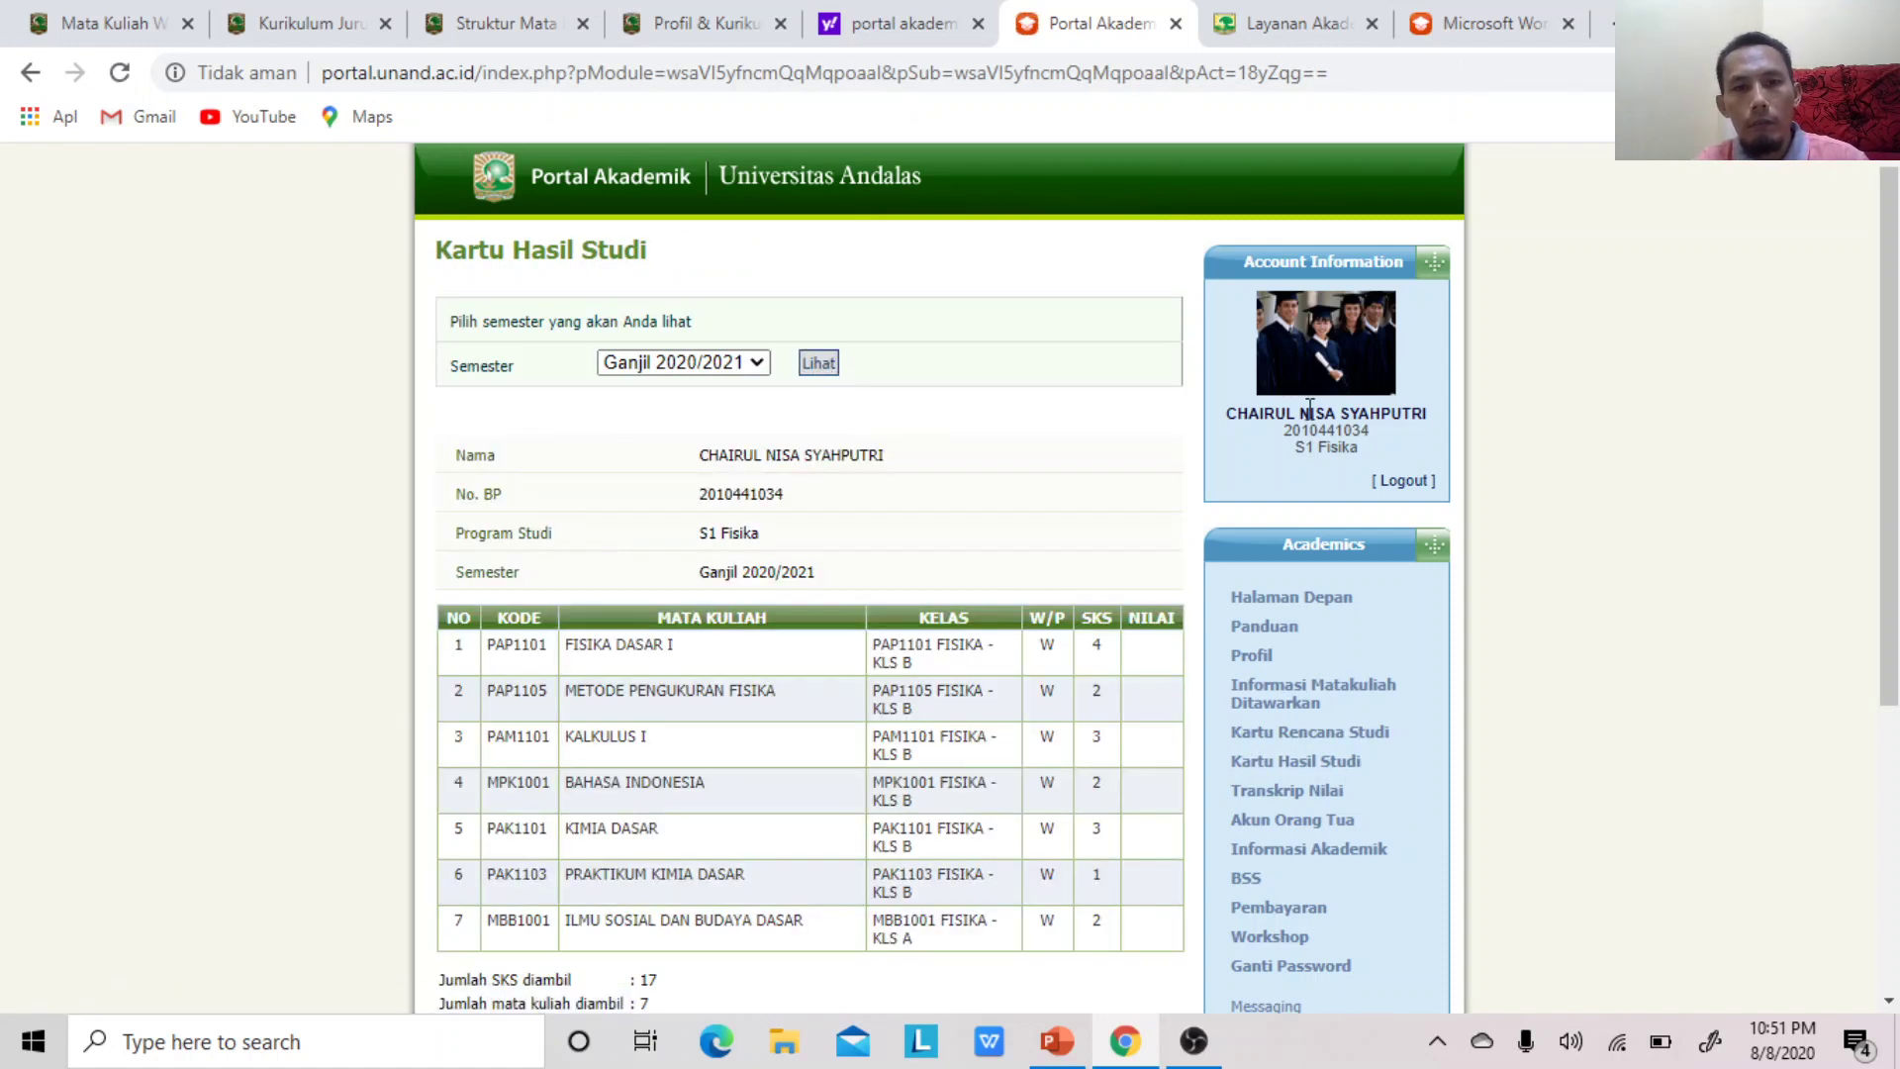
drag(1884, 342, 1878, 399)
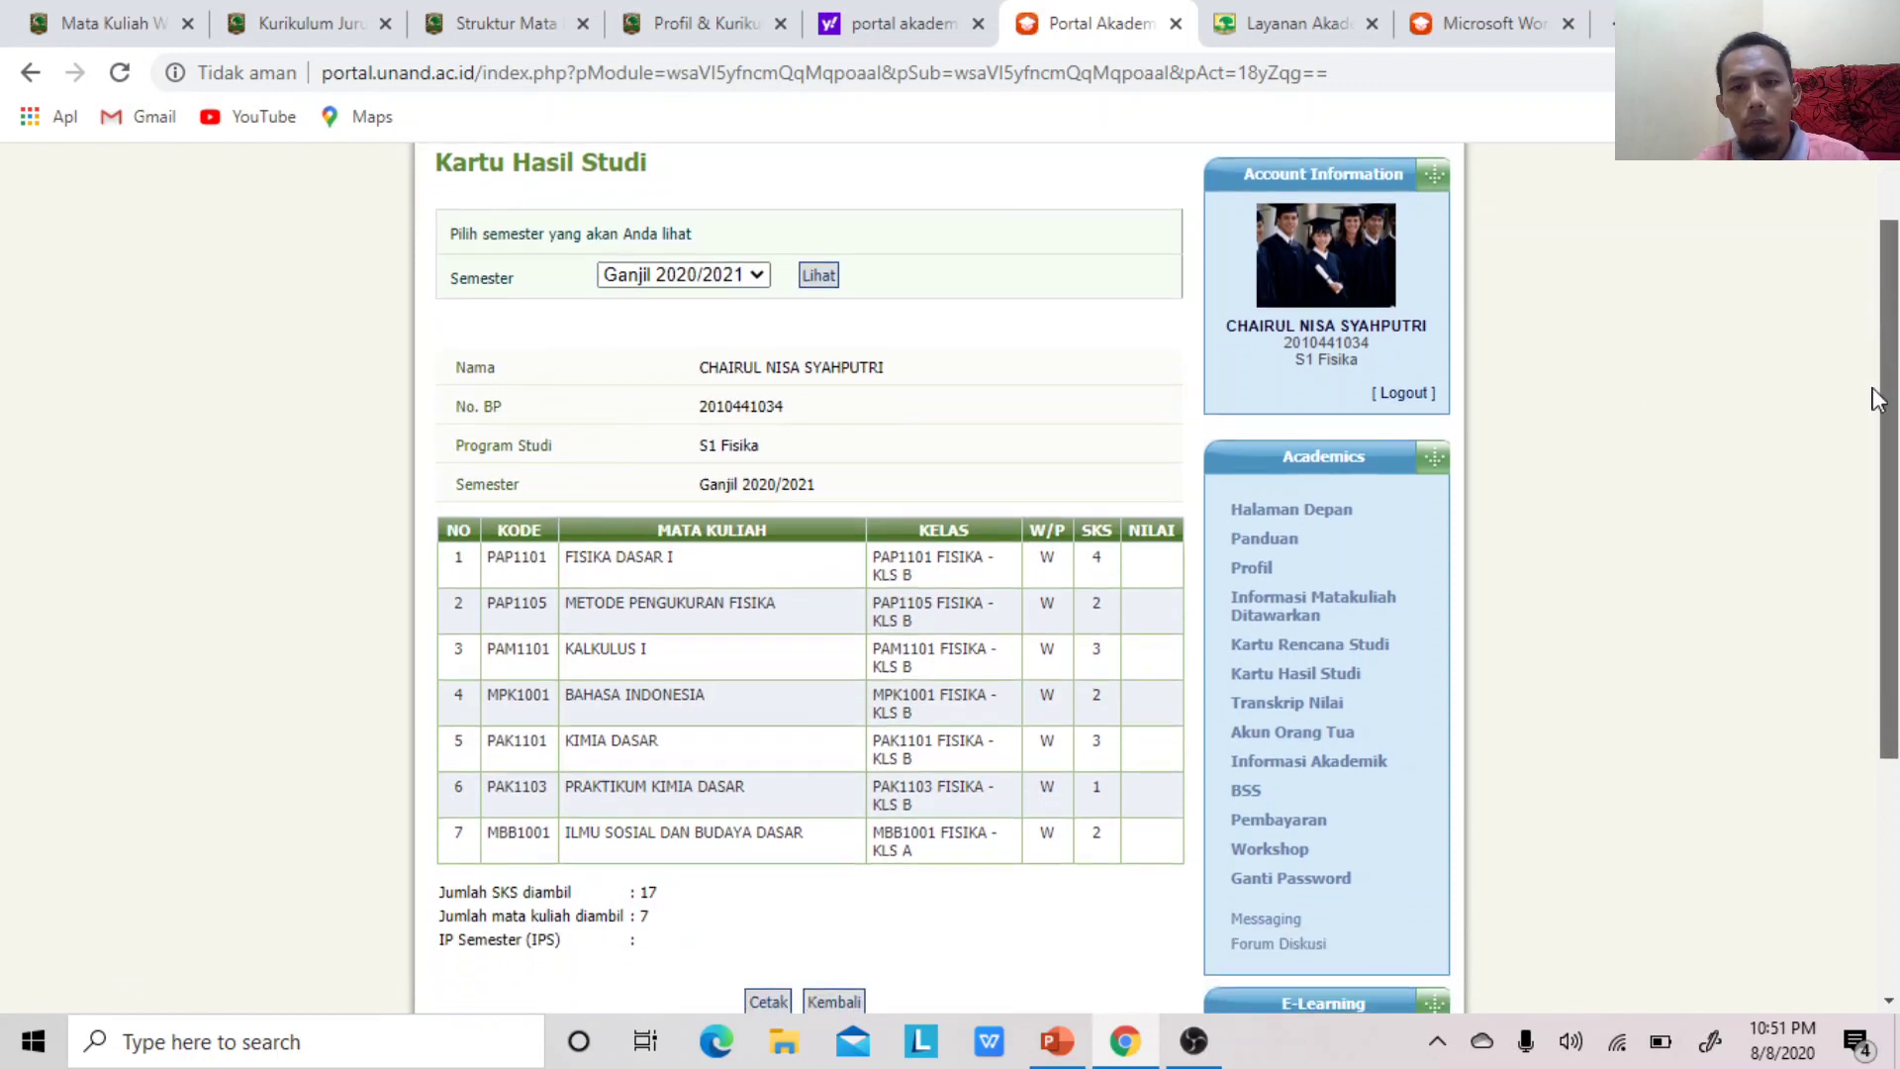
Reopen the Kartu Rencana Studi to review the chosen courses and highlight the Maksimum SKS value
click(1310, 647)
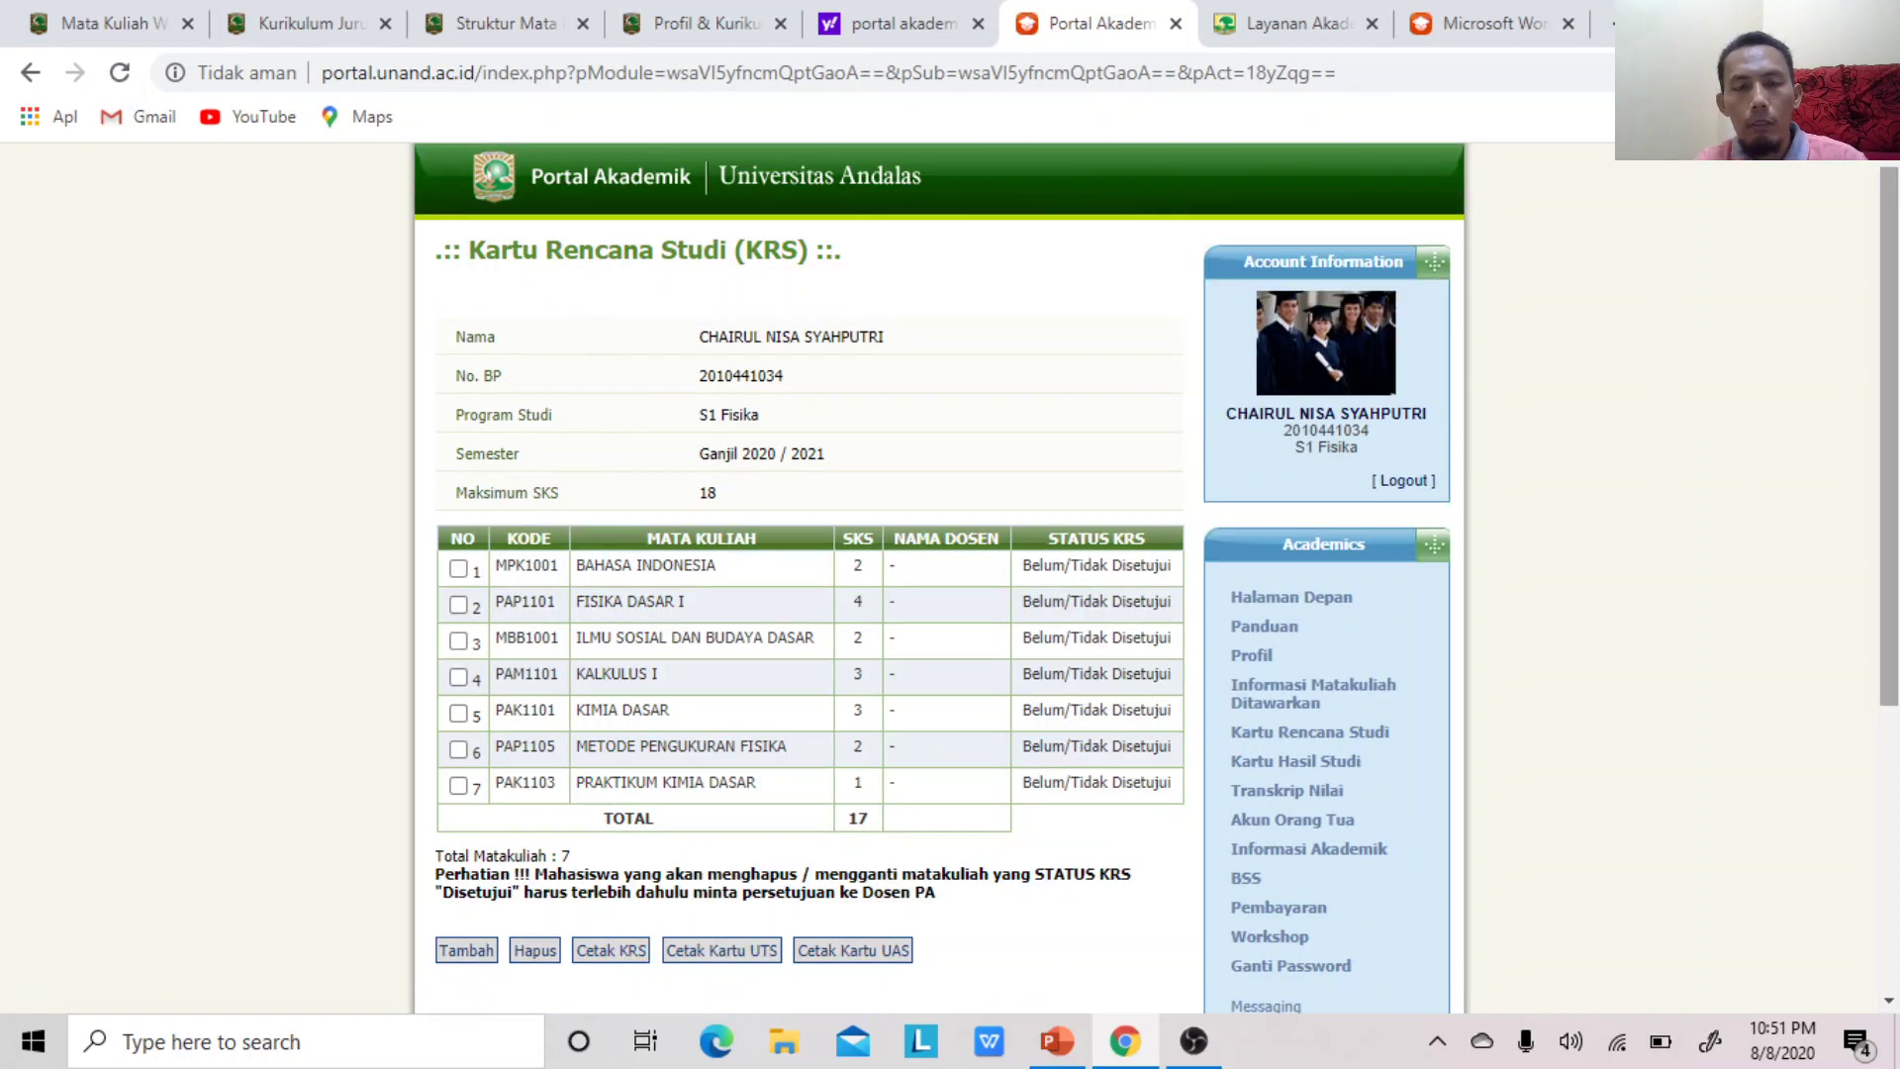
drag(1892, 326, 1887, 386)
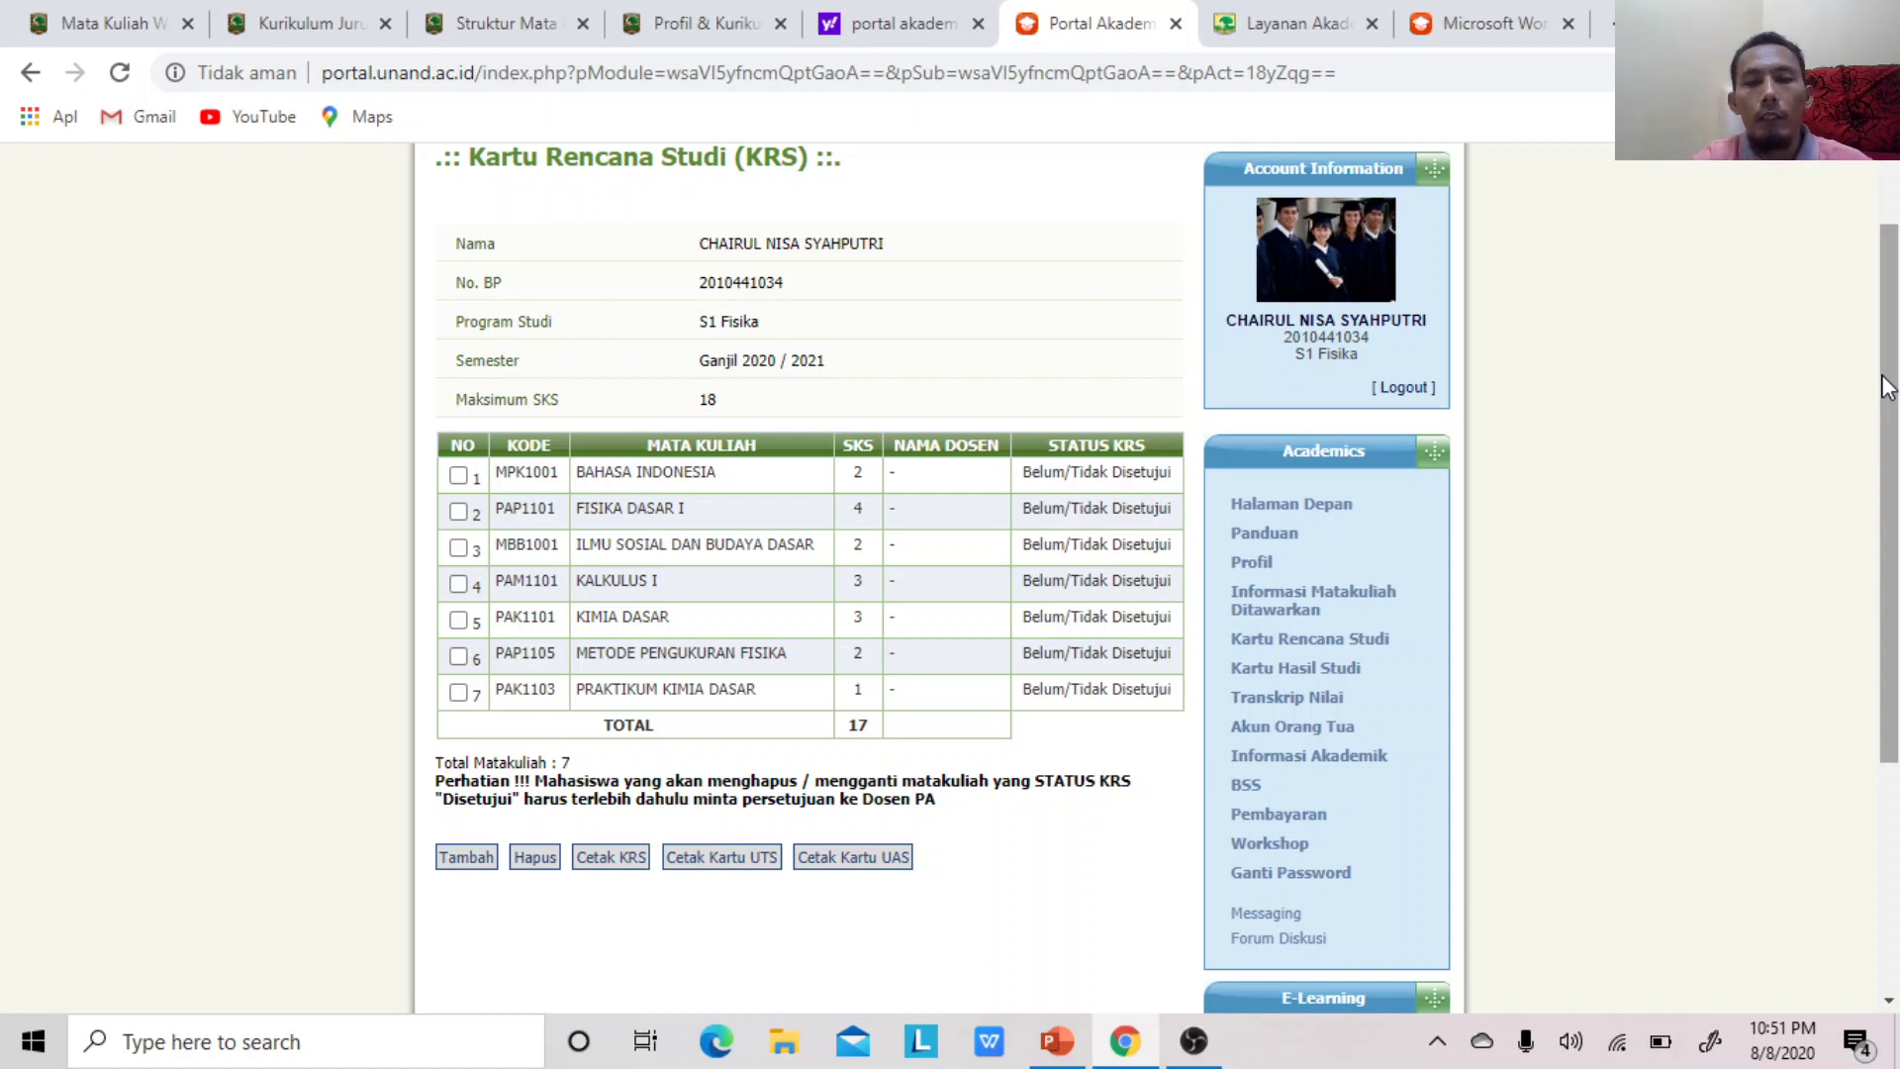
double_click(706, 400)
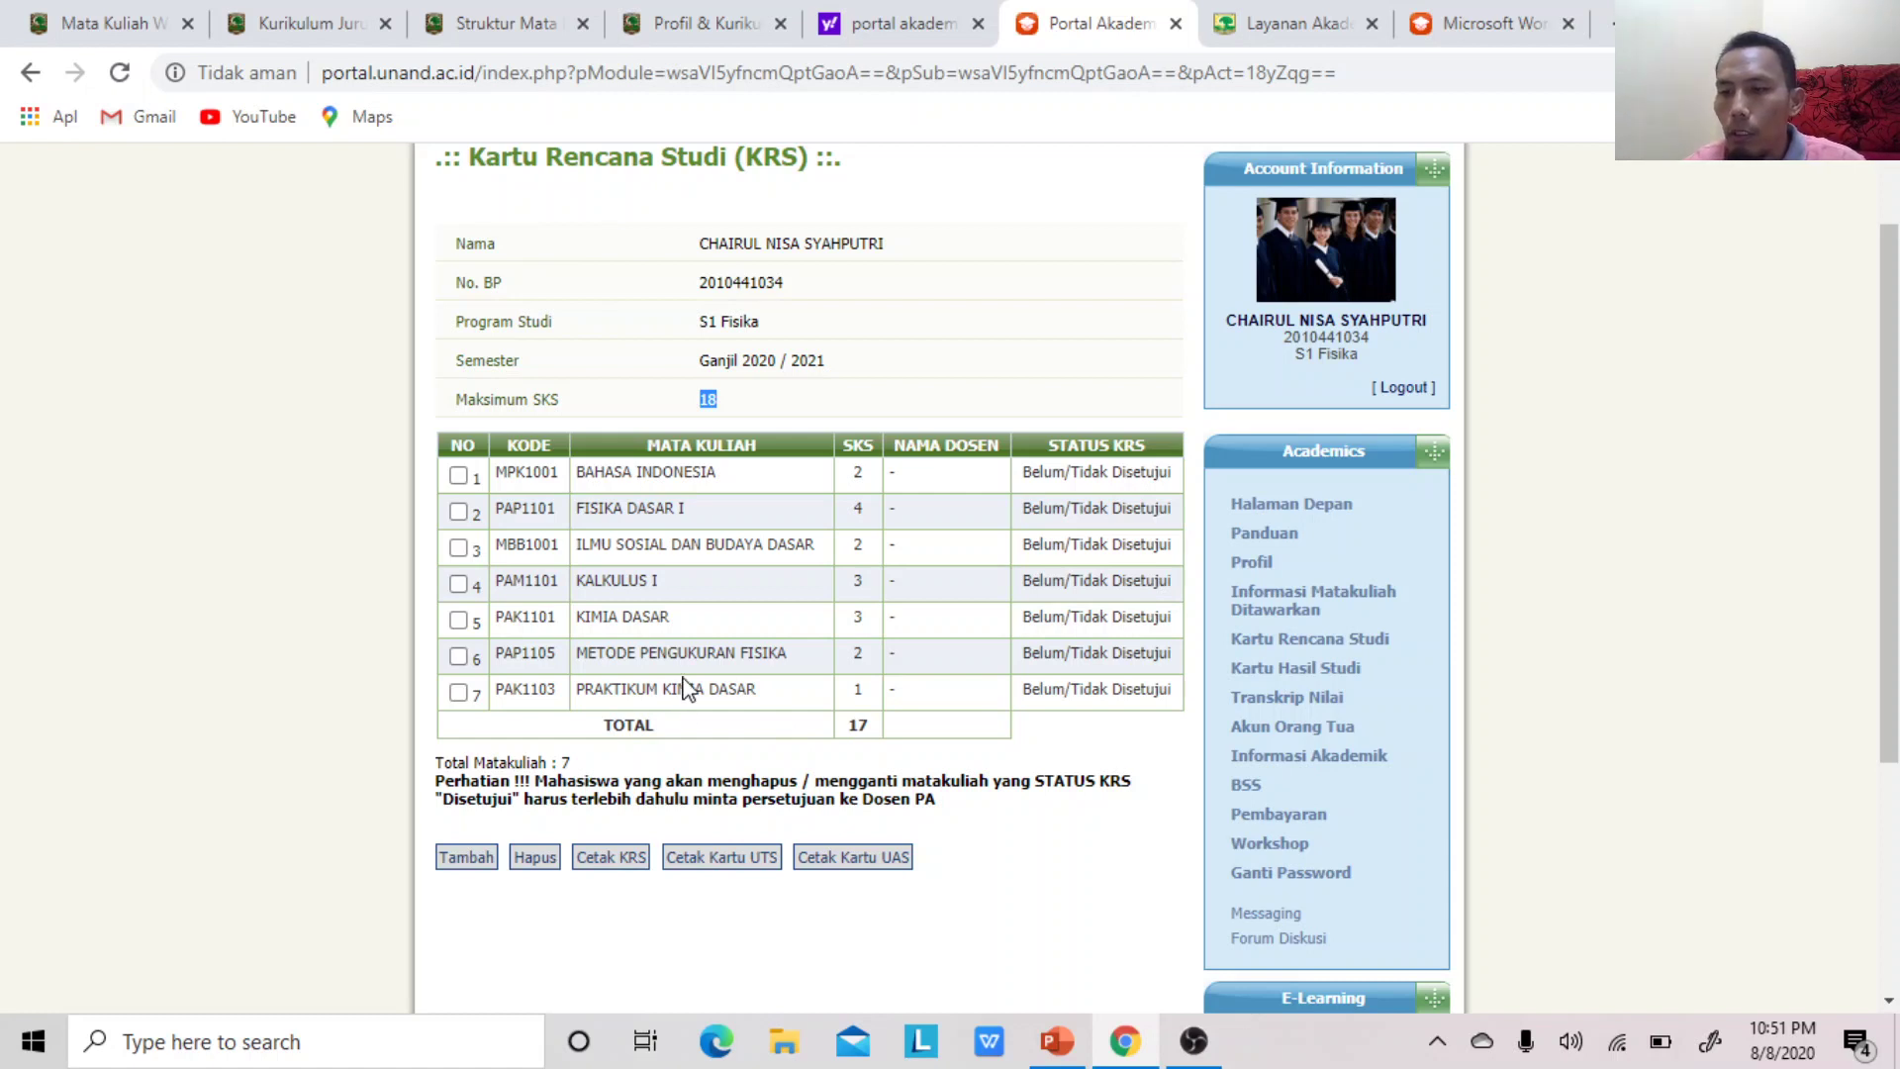
Add Praktikum Fisika Dasar I from the offered courses to the study plan and return to the Kartu Rencana Studi
click(472, 859)
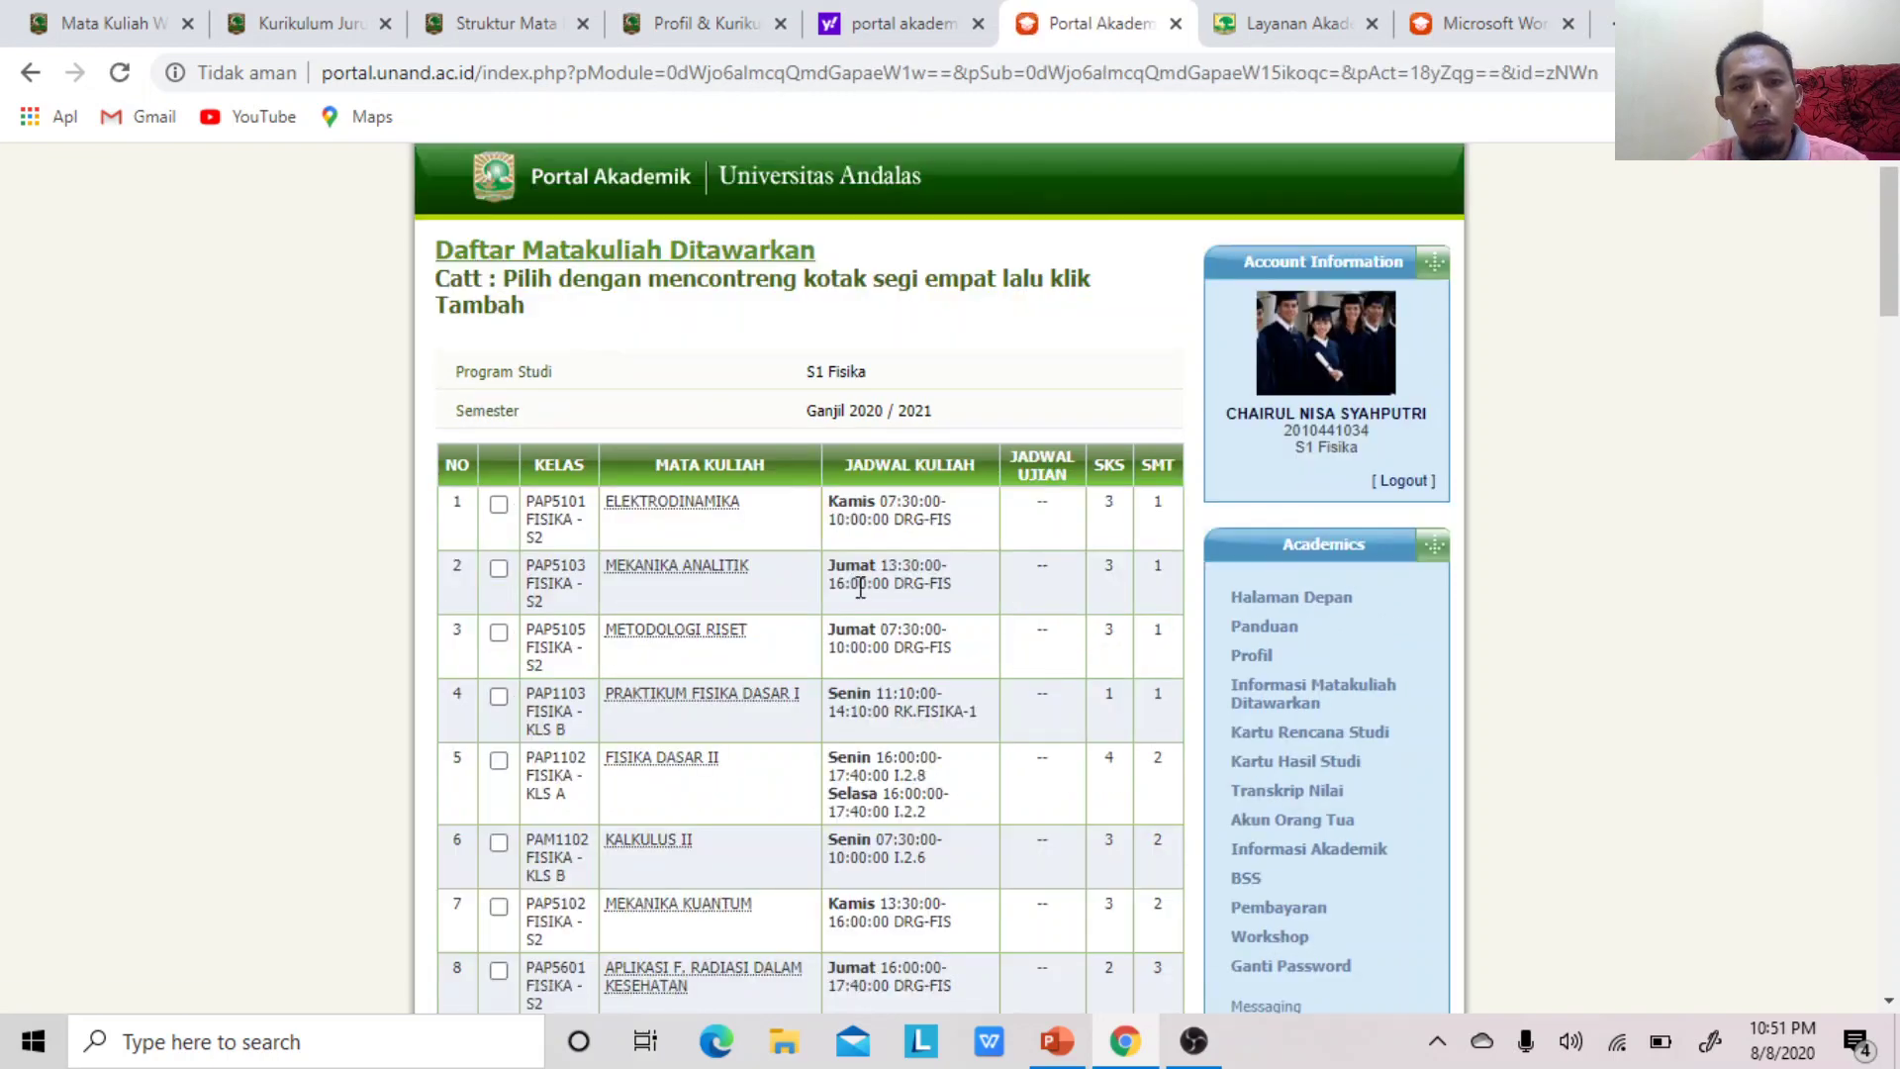
click(499, 699)
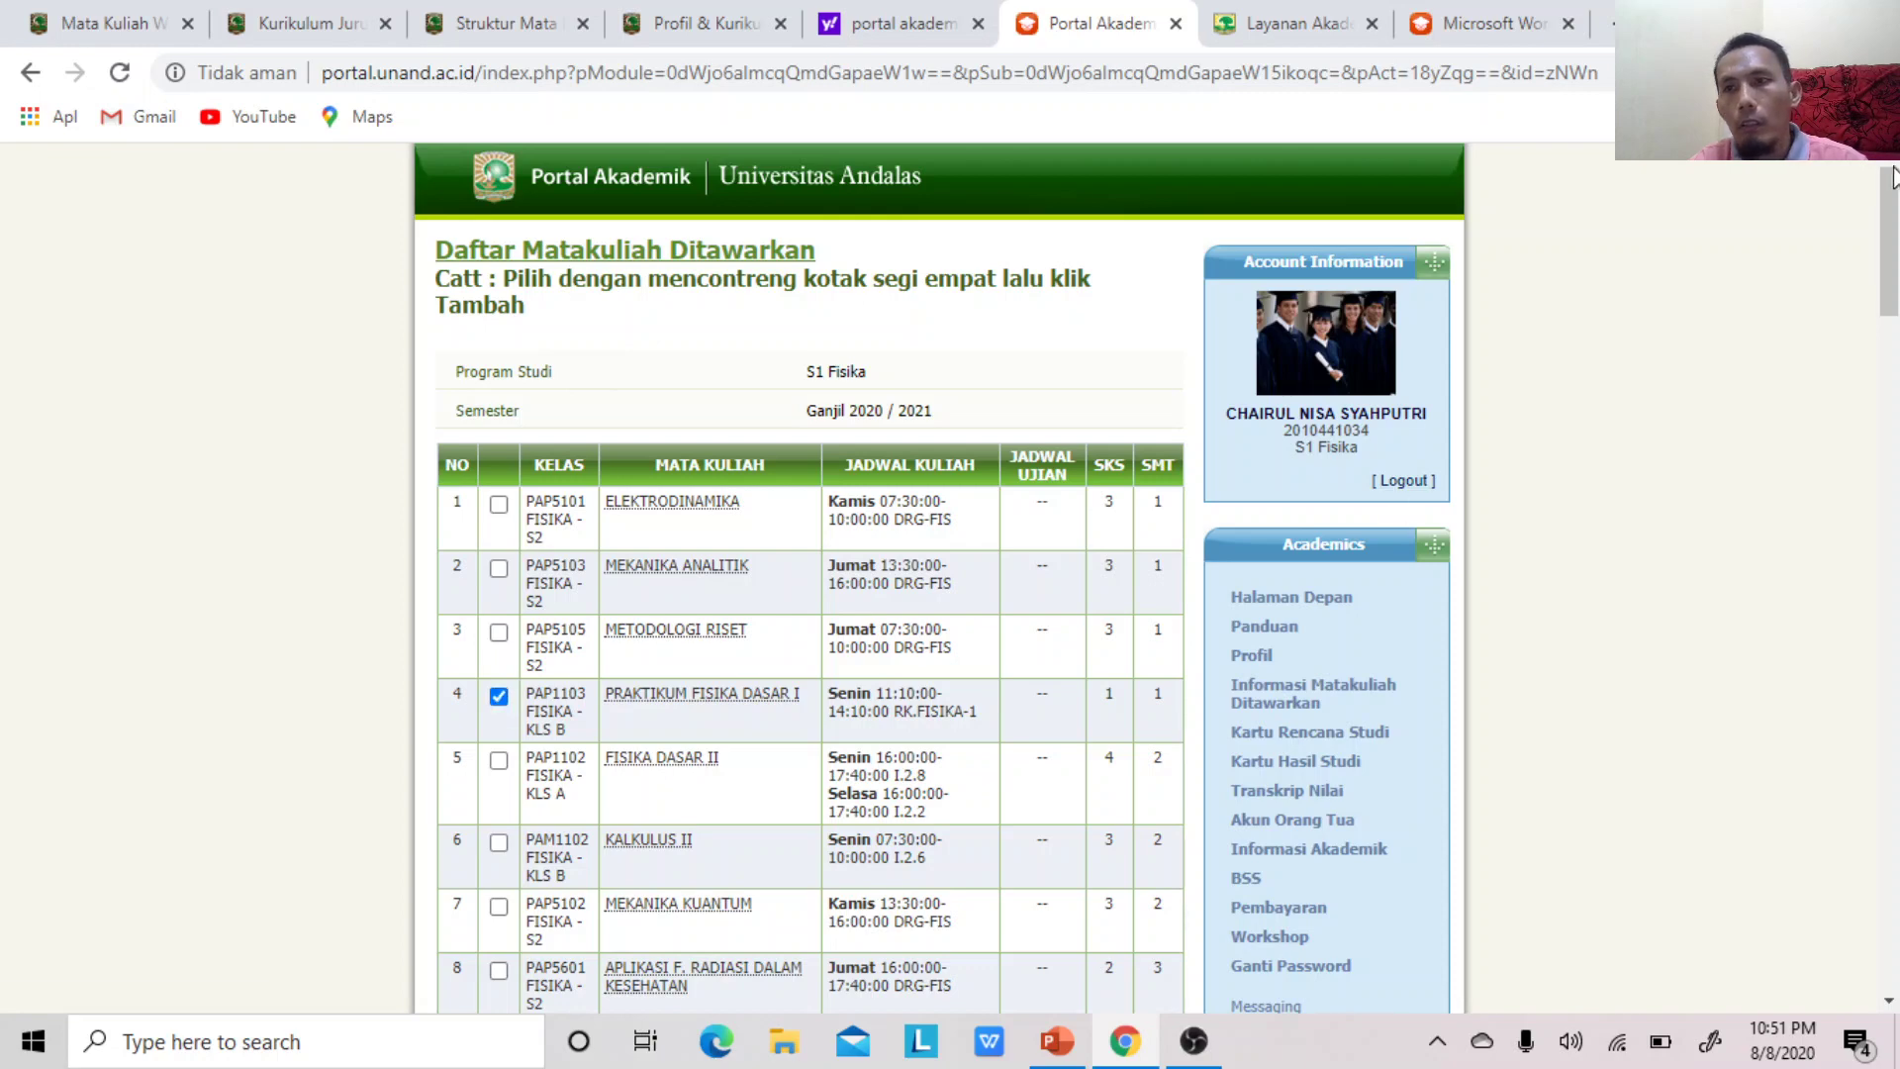
drag(1890, 193, 1890, 876)
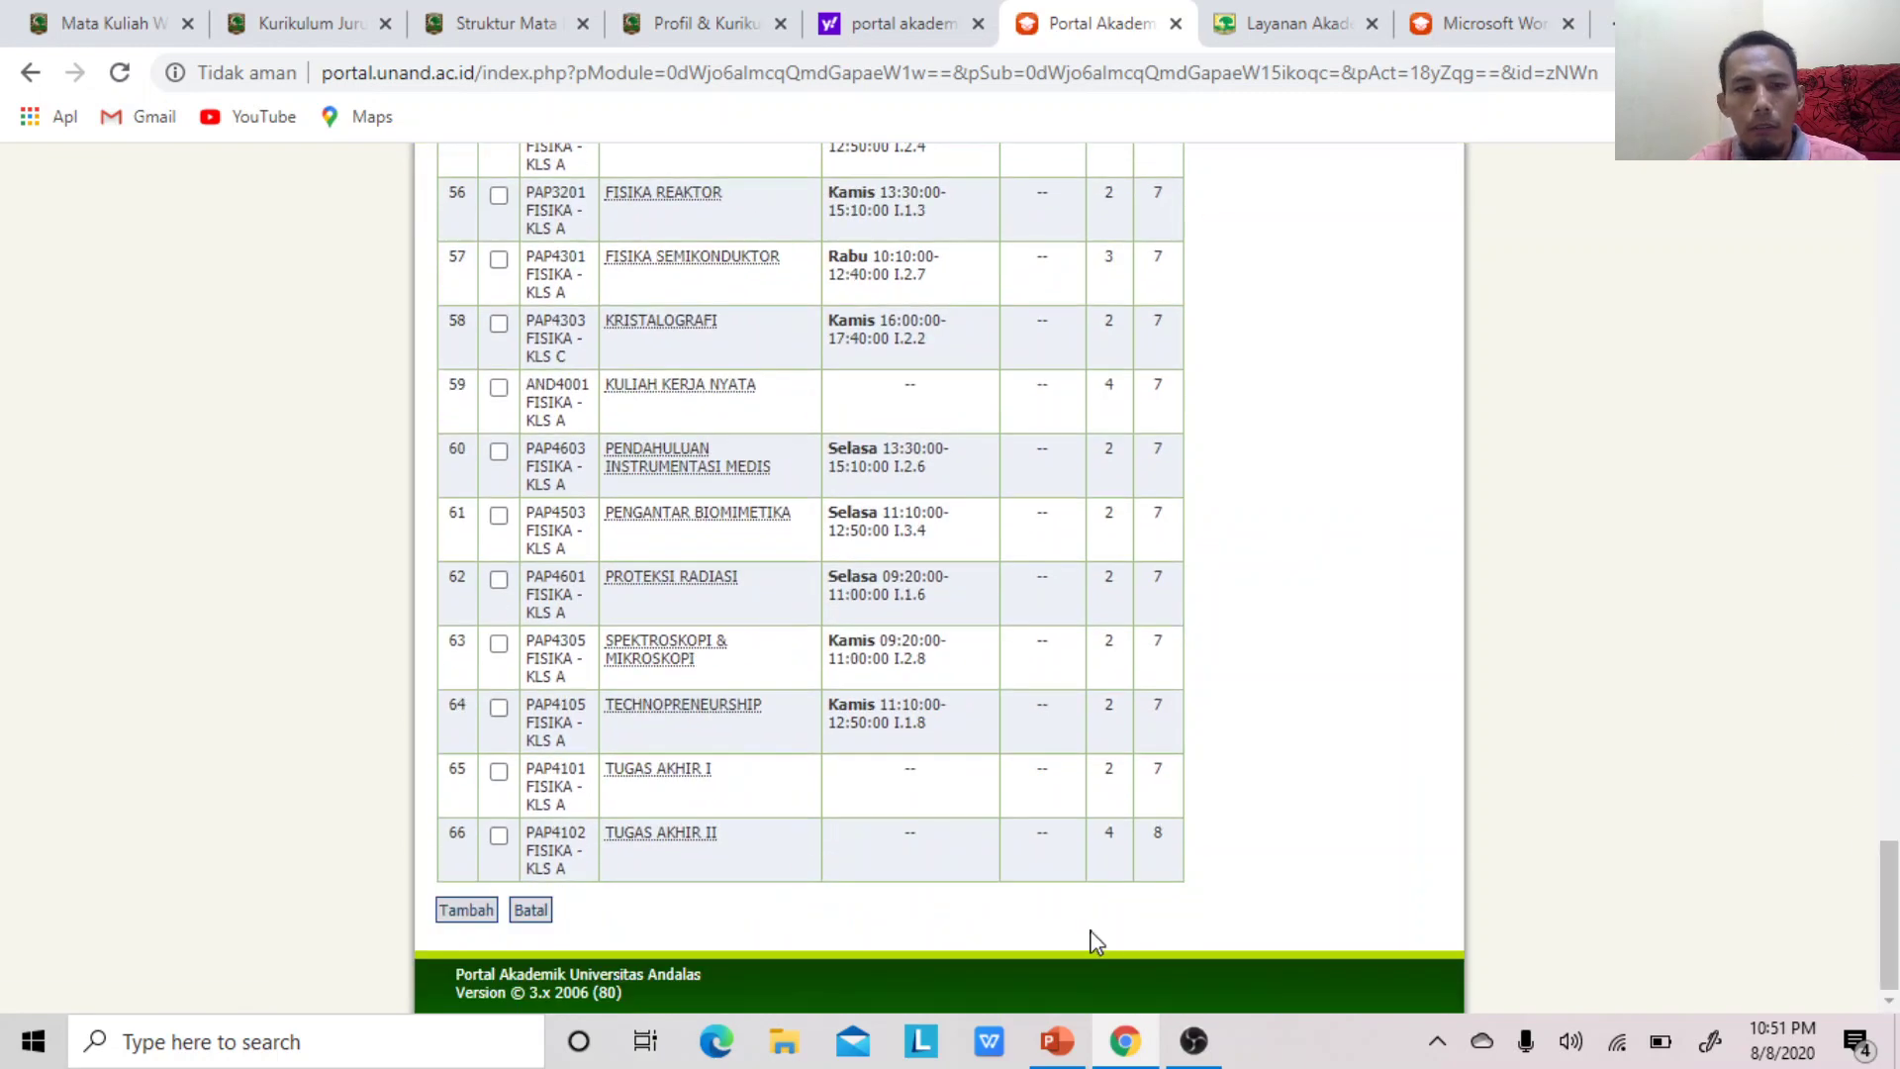
click(466, 911)
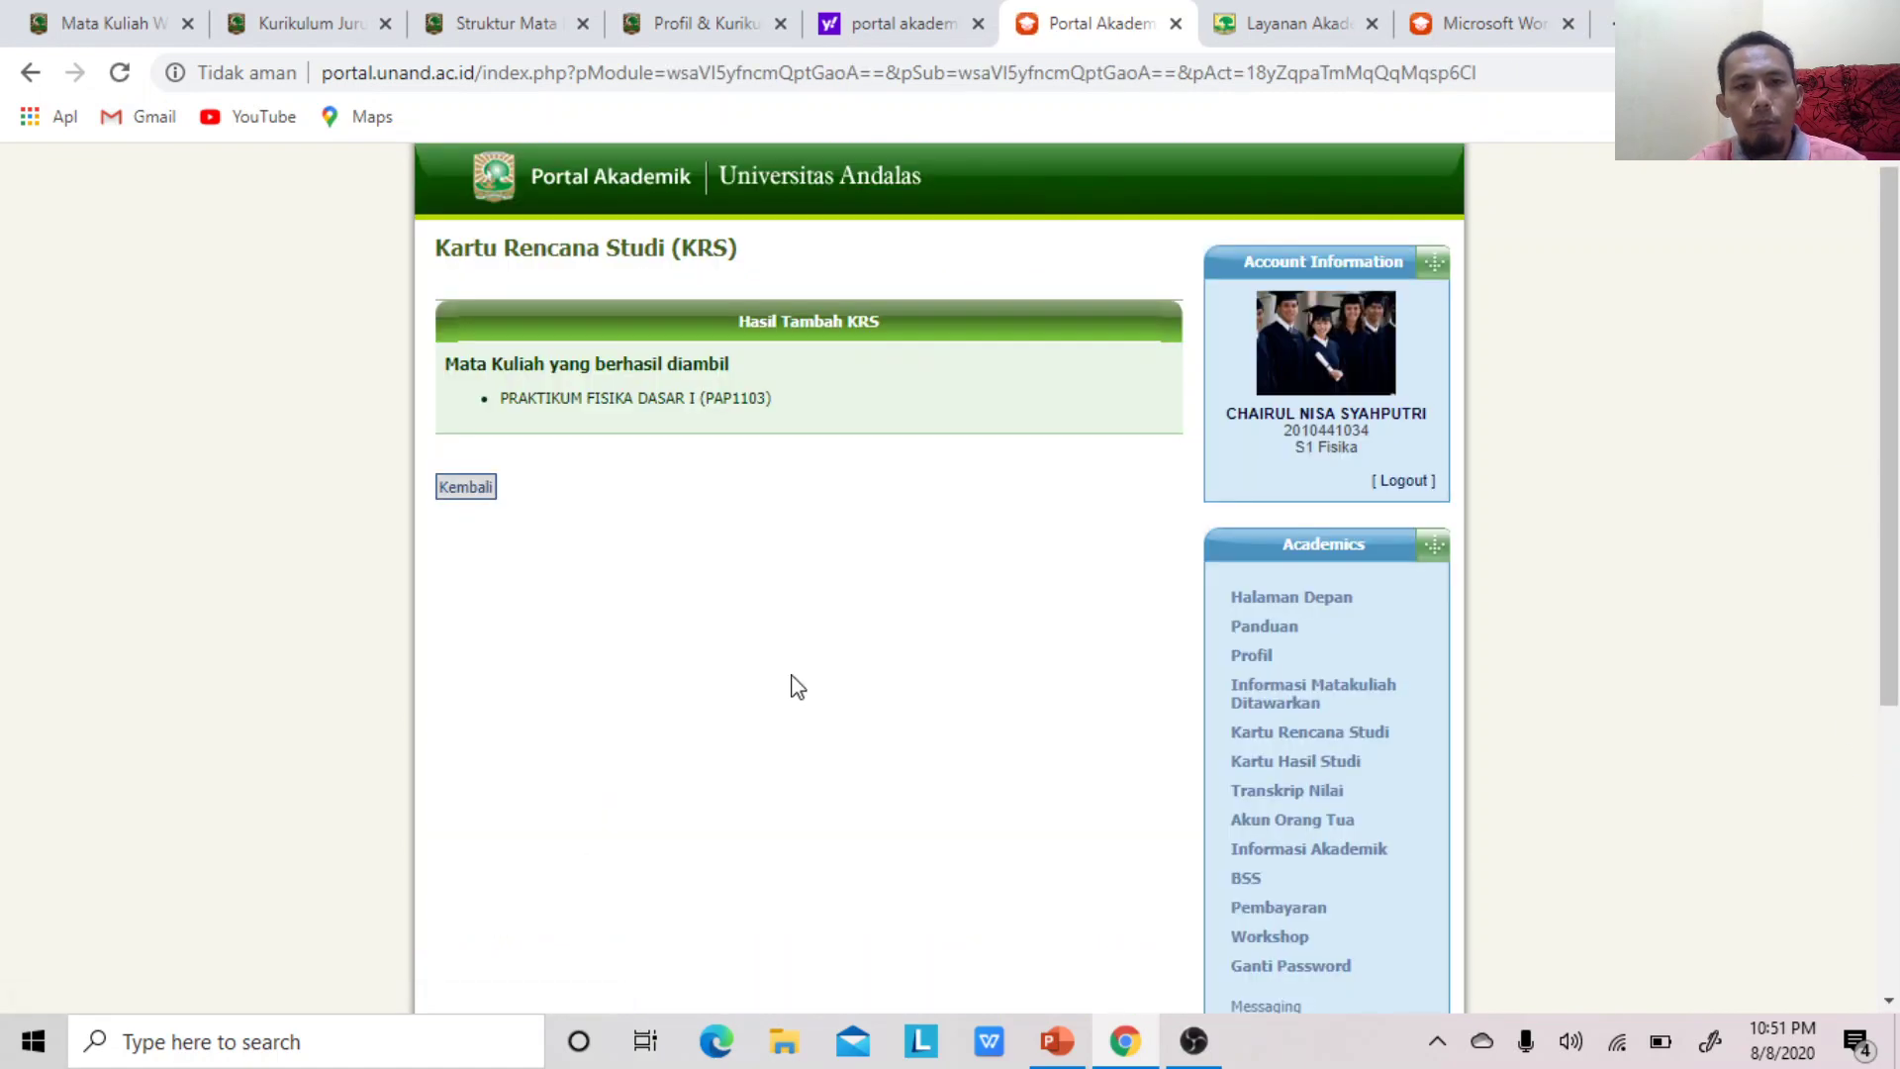
click(471, 485)
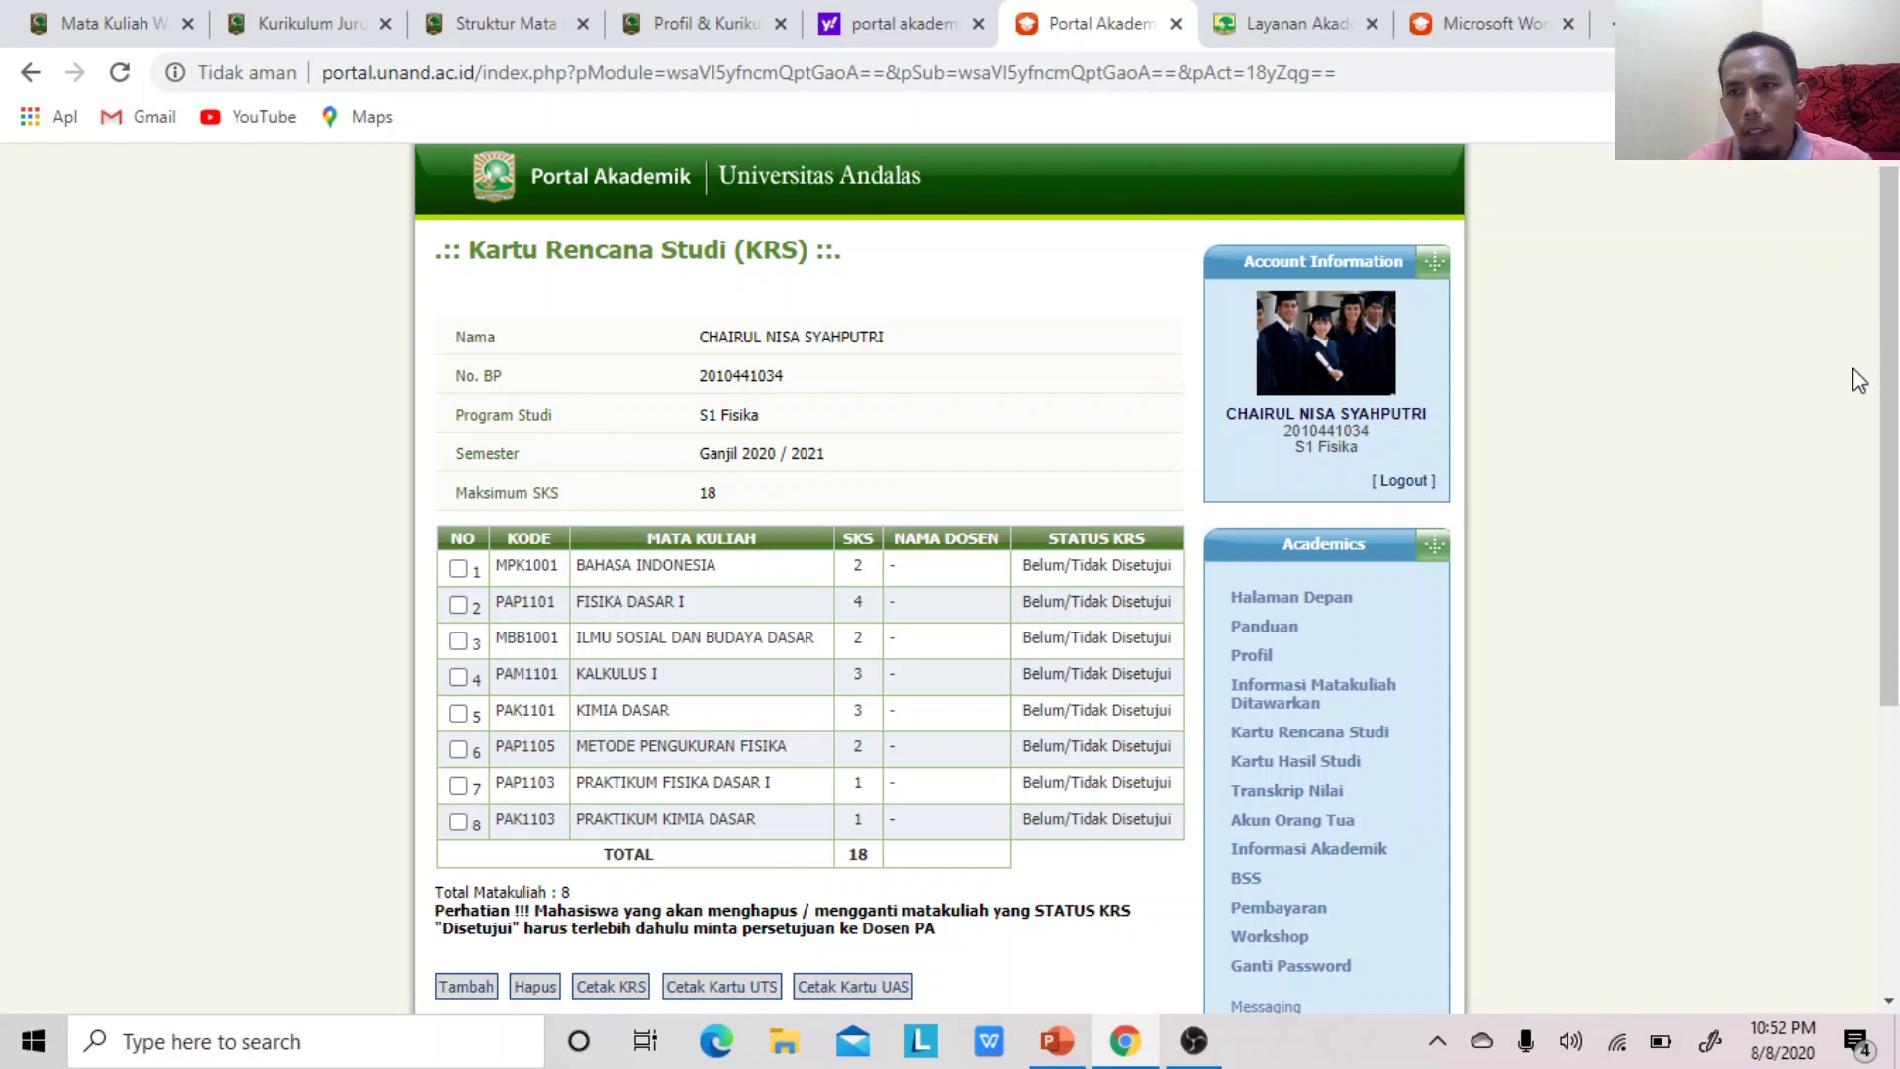
Review the course list in the Kartu Rencana Studi and highlight the Bahasa Indonesia course name
drag(1890, 376, 1895, 448)
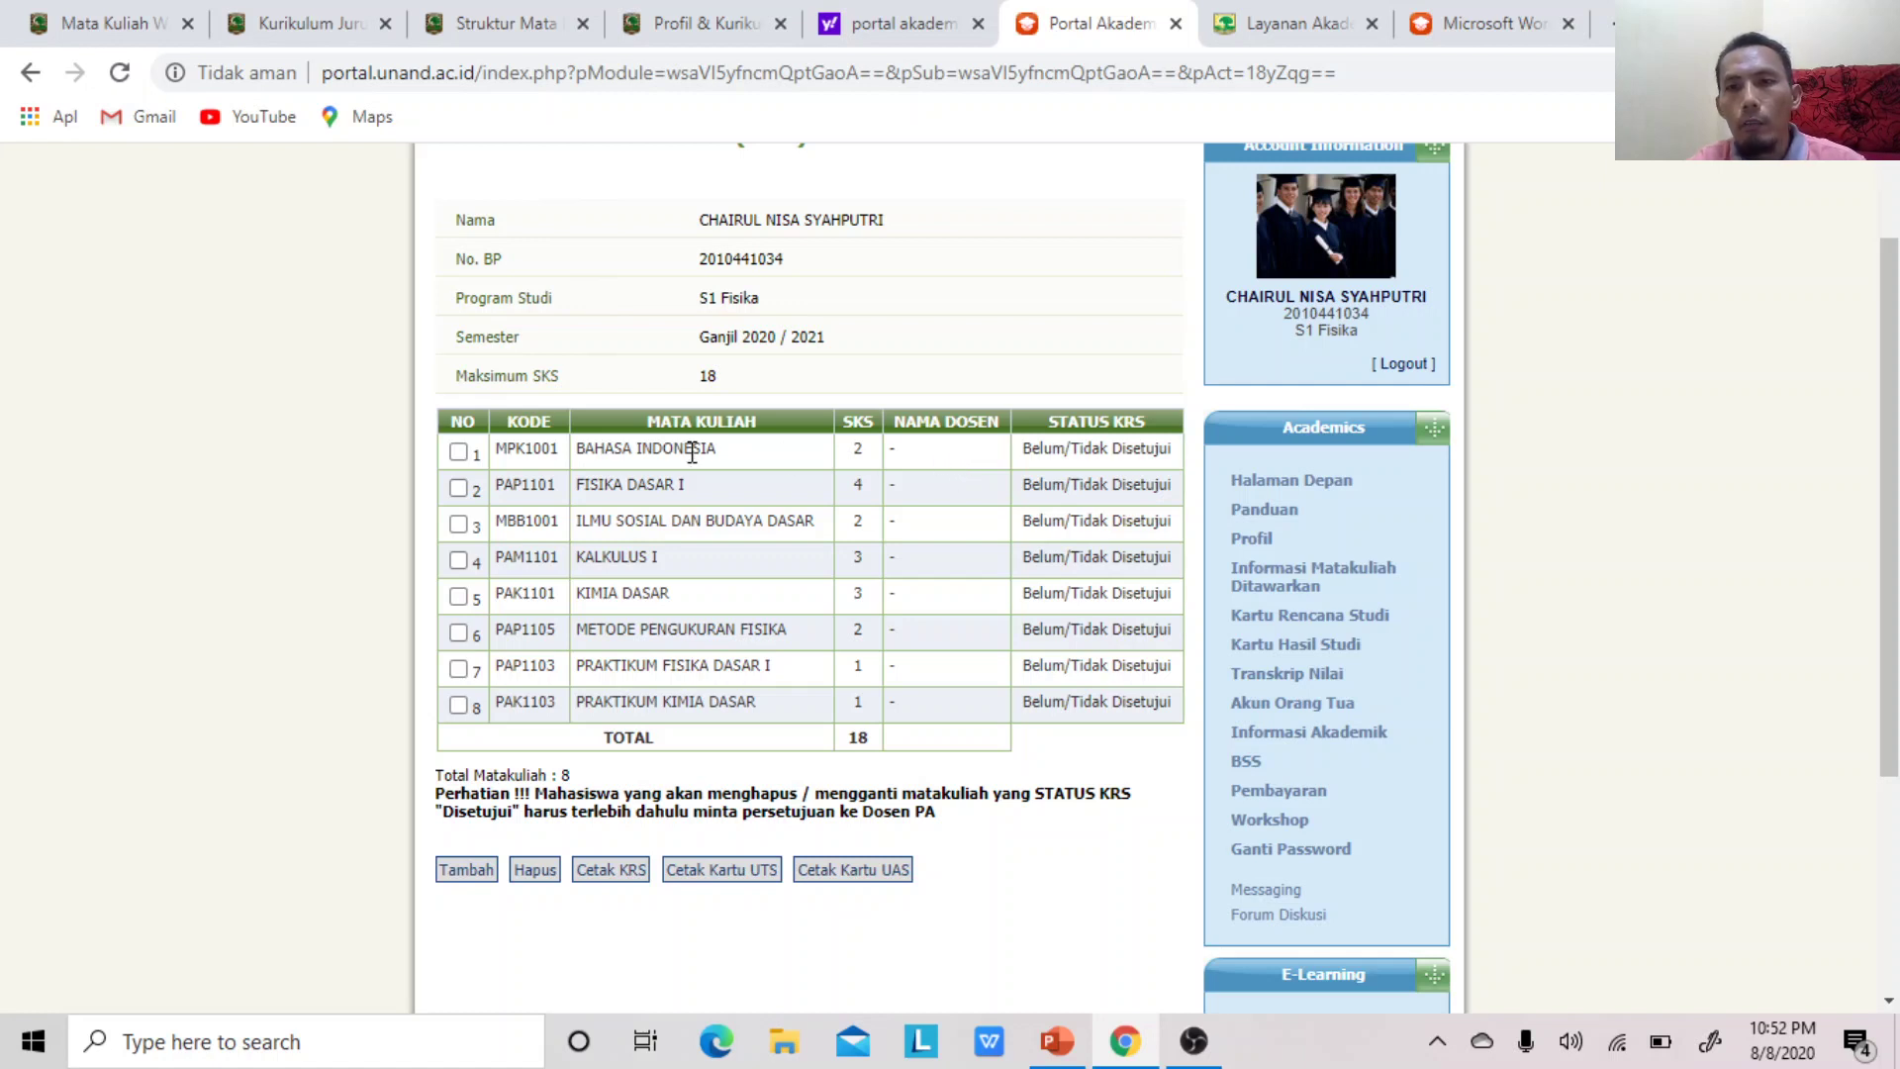
drag(1879, 315, 1857, 417)
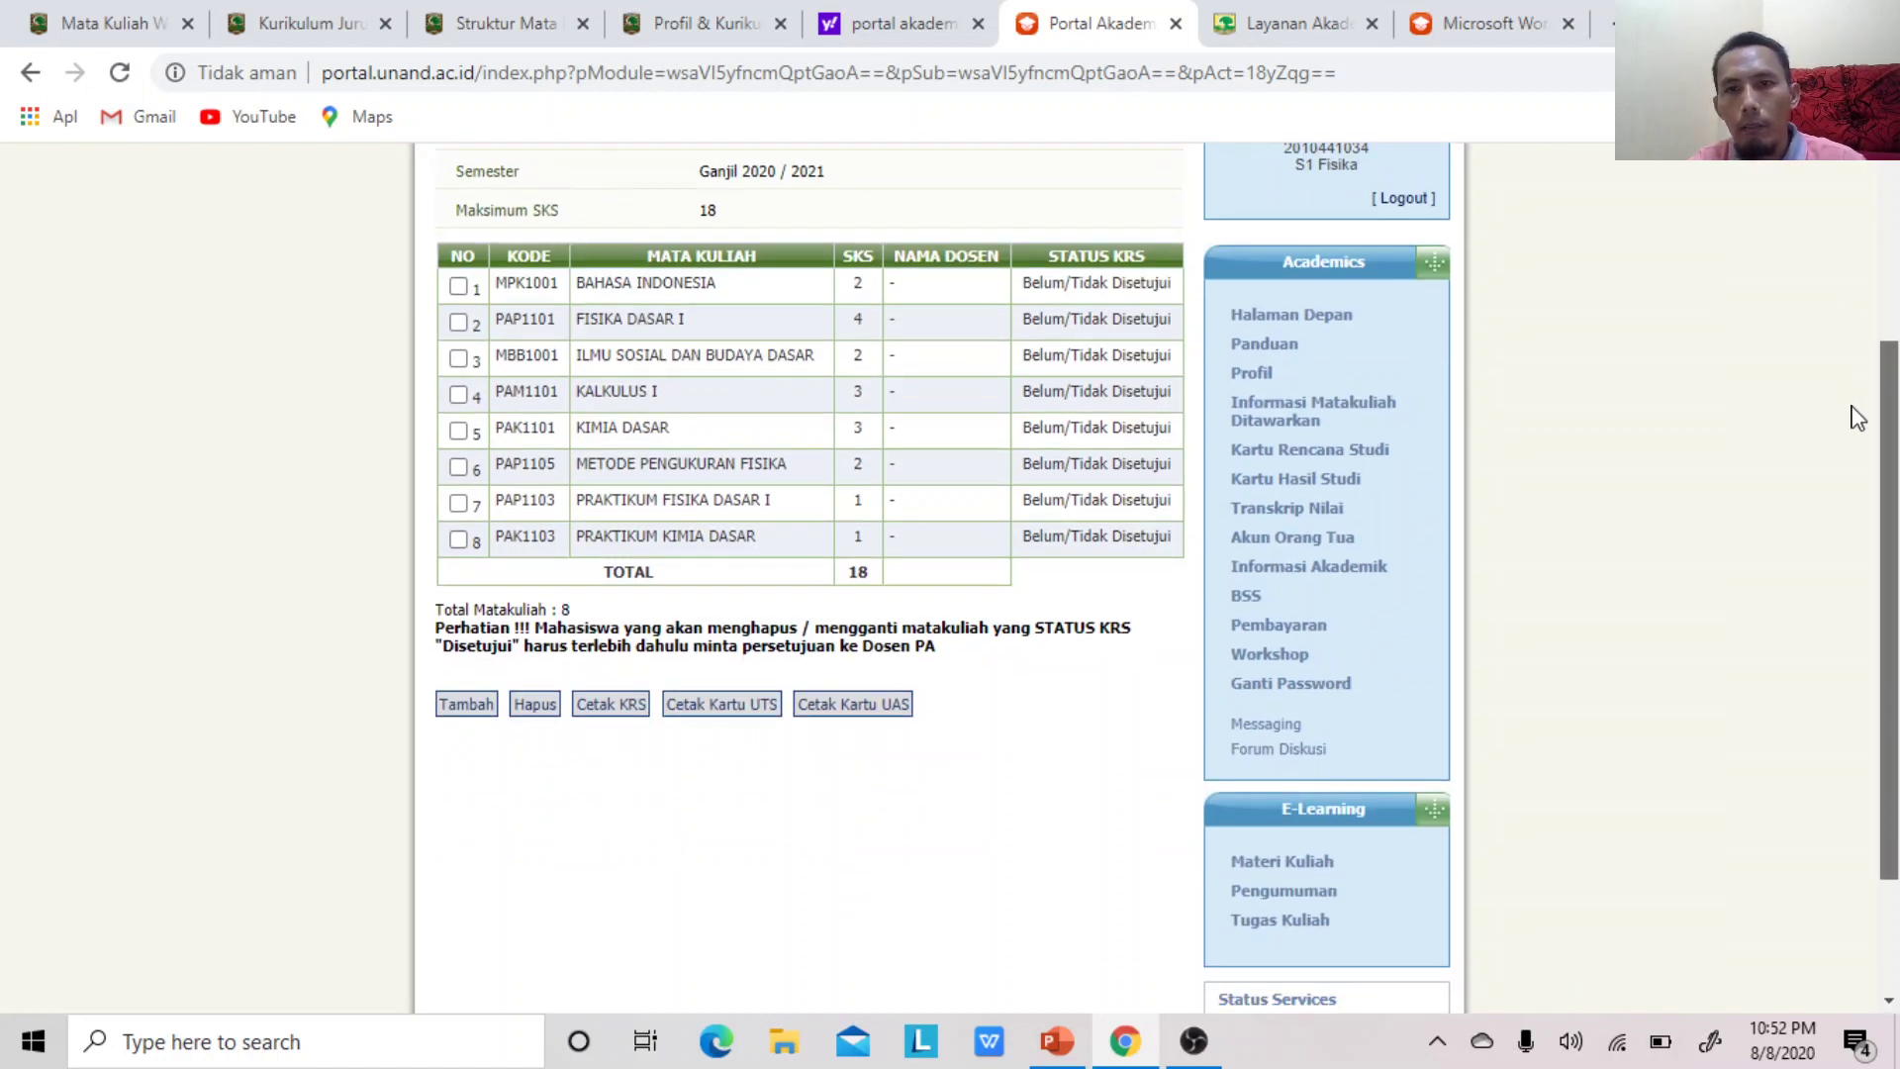
scroll(1885, 426, up, 1)
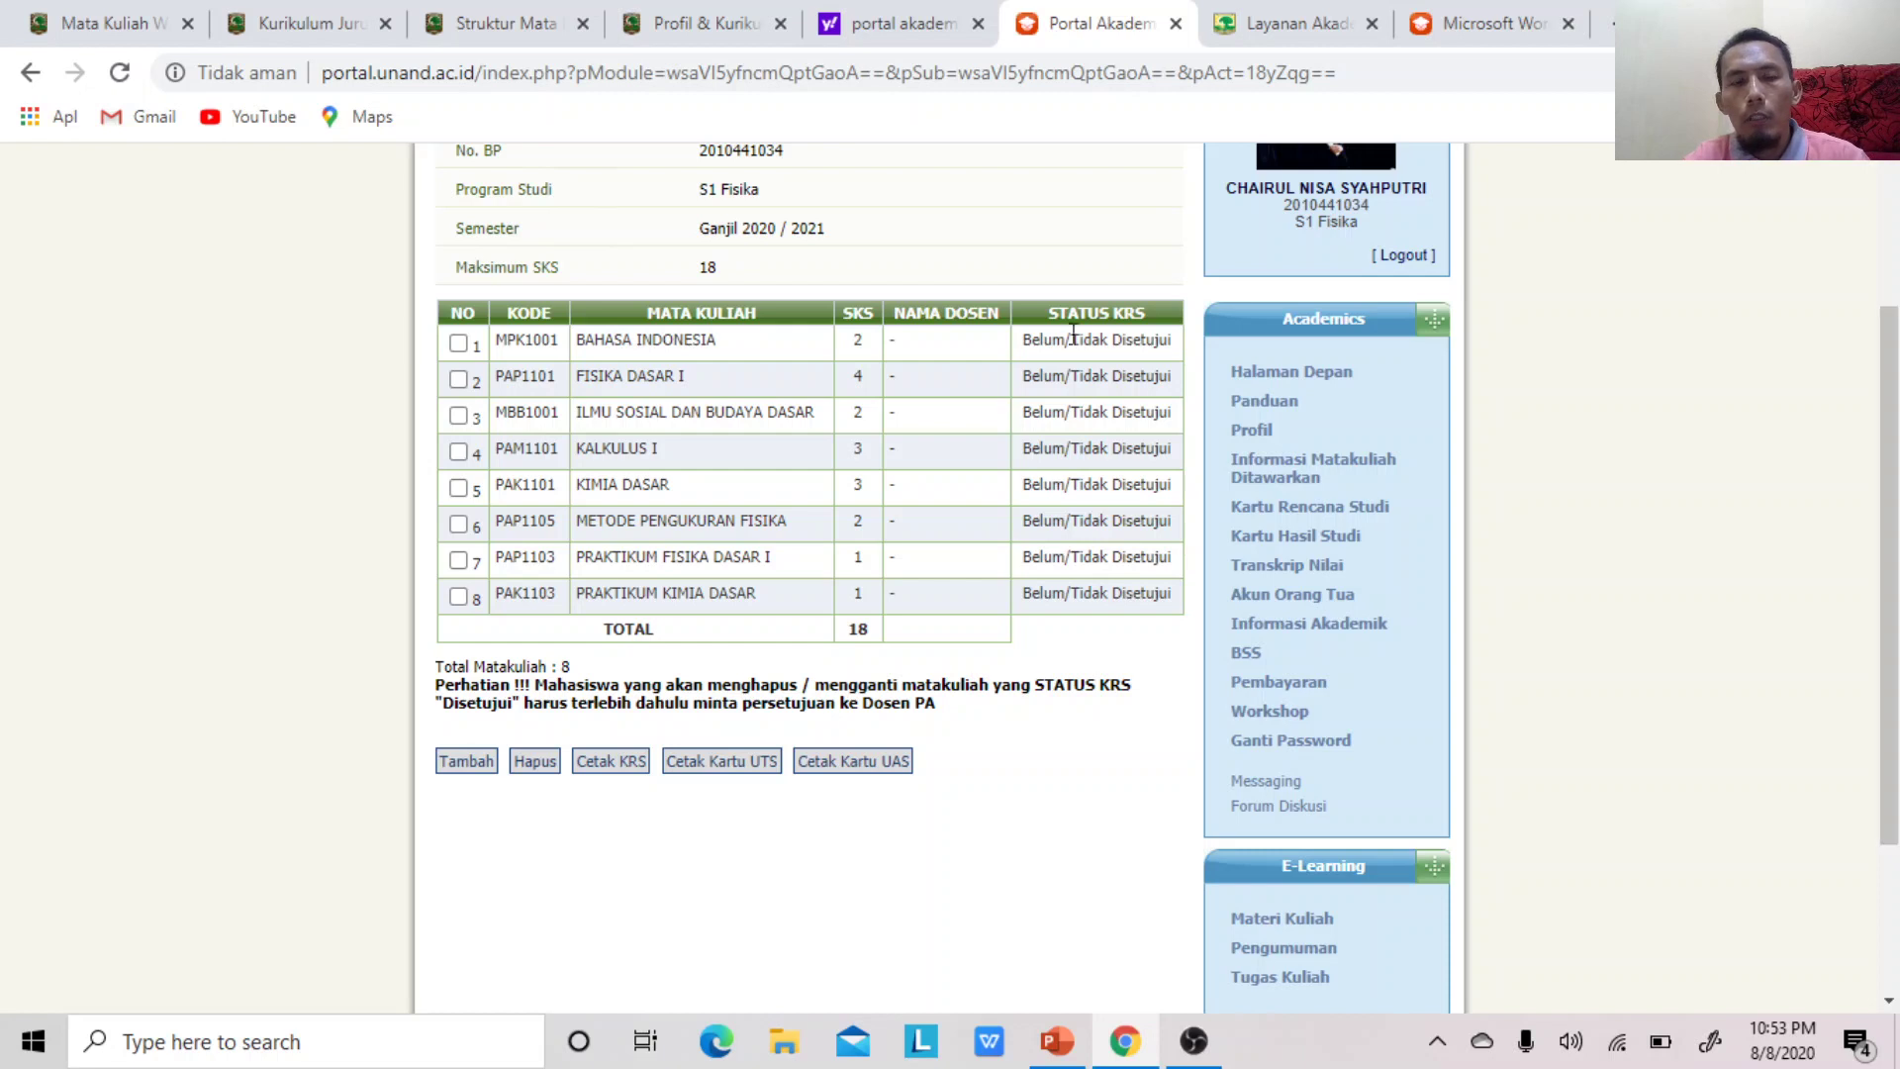
drag(719, 347, 584, 345)
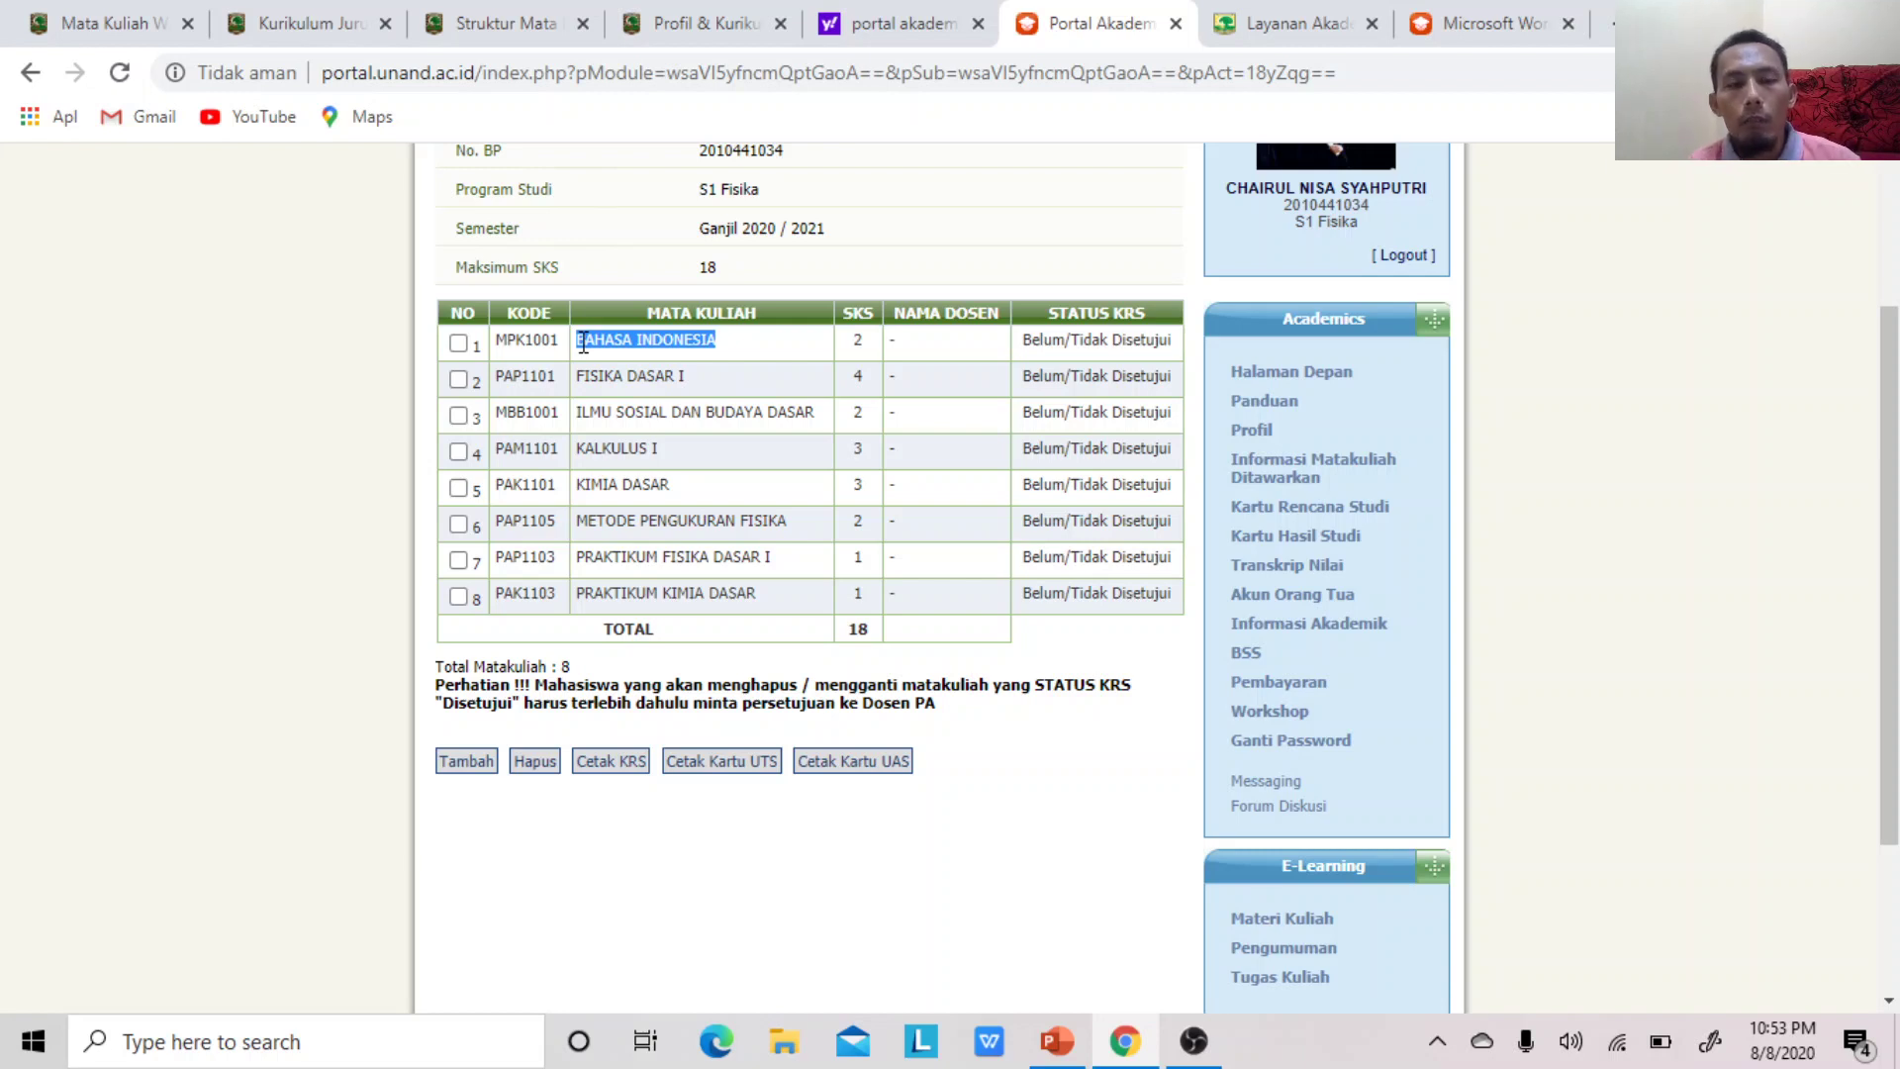
click(745, 357)
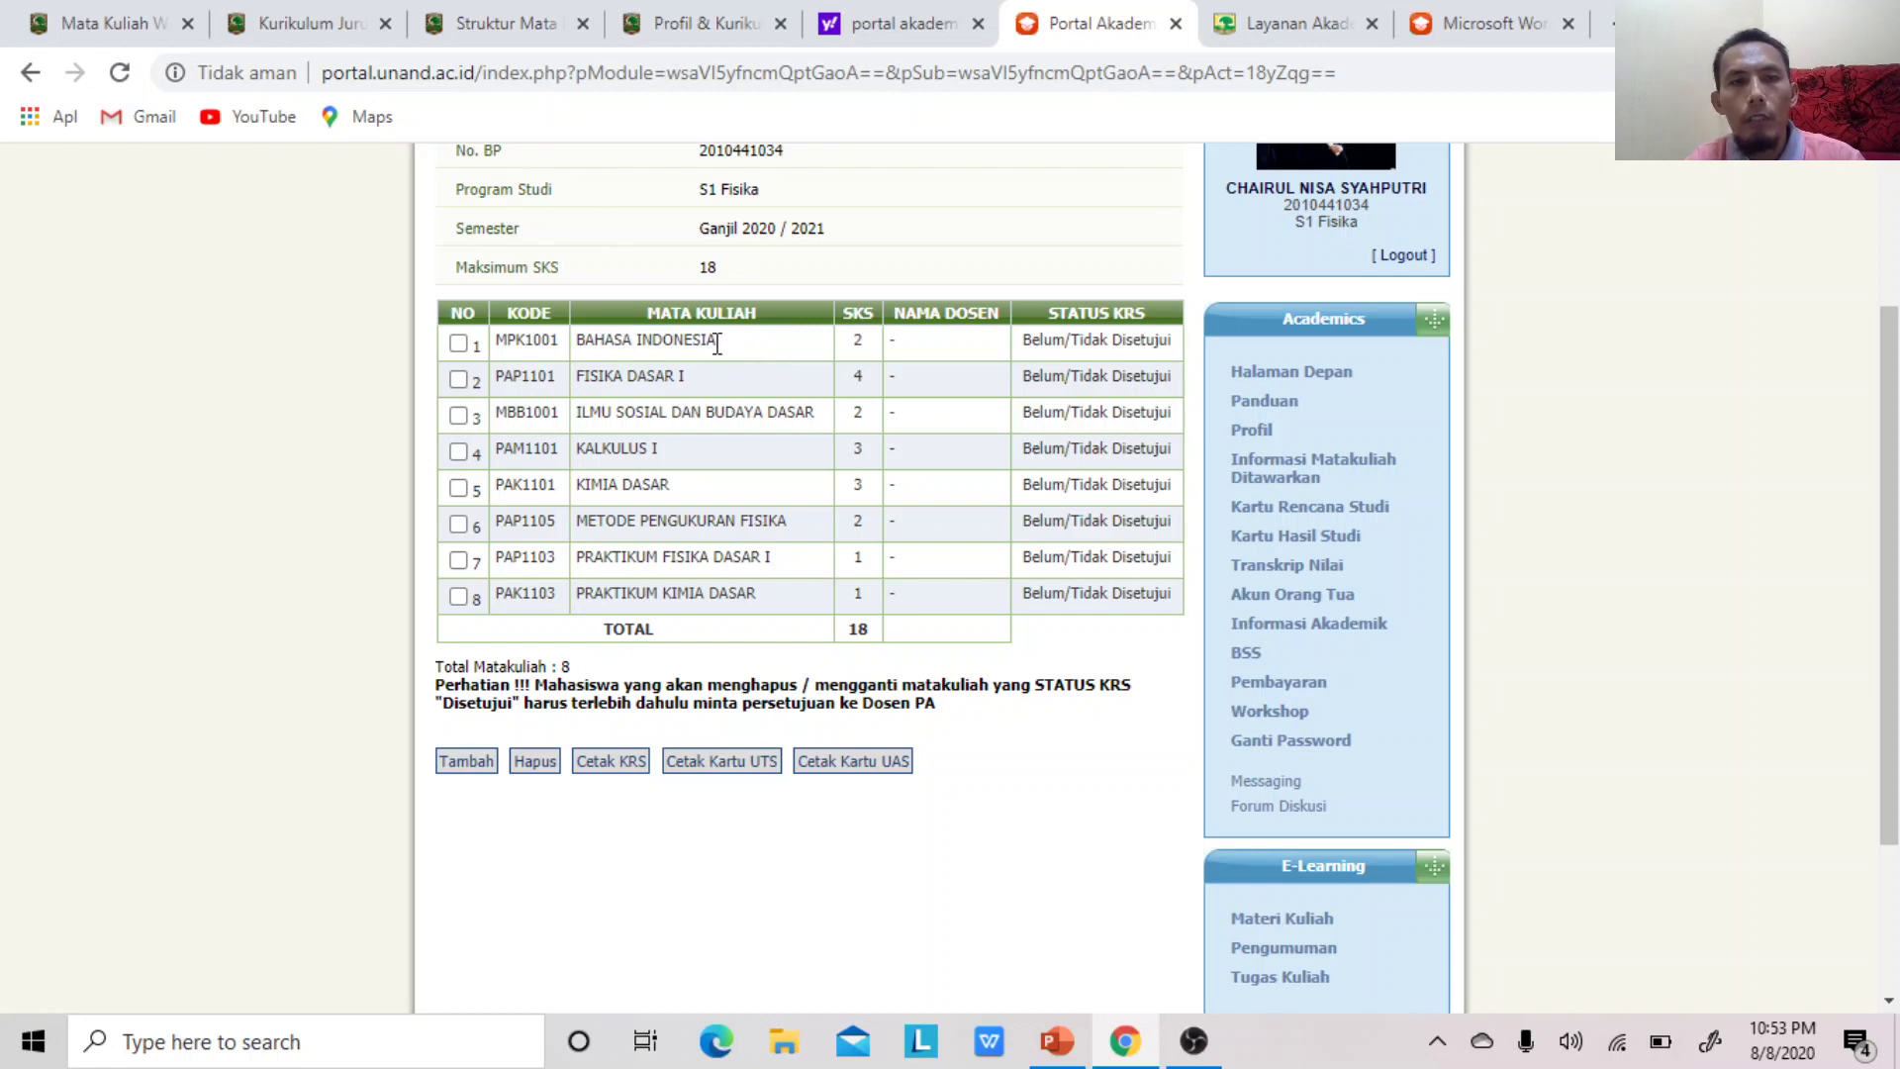
drag(718, 341, 585, 339)
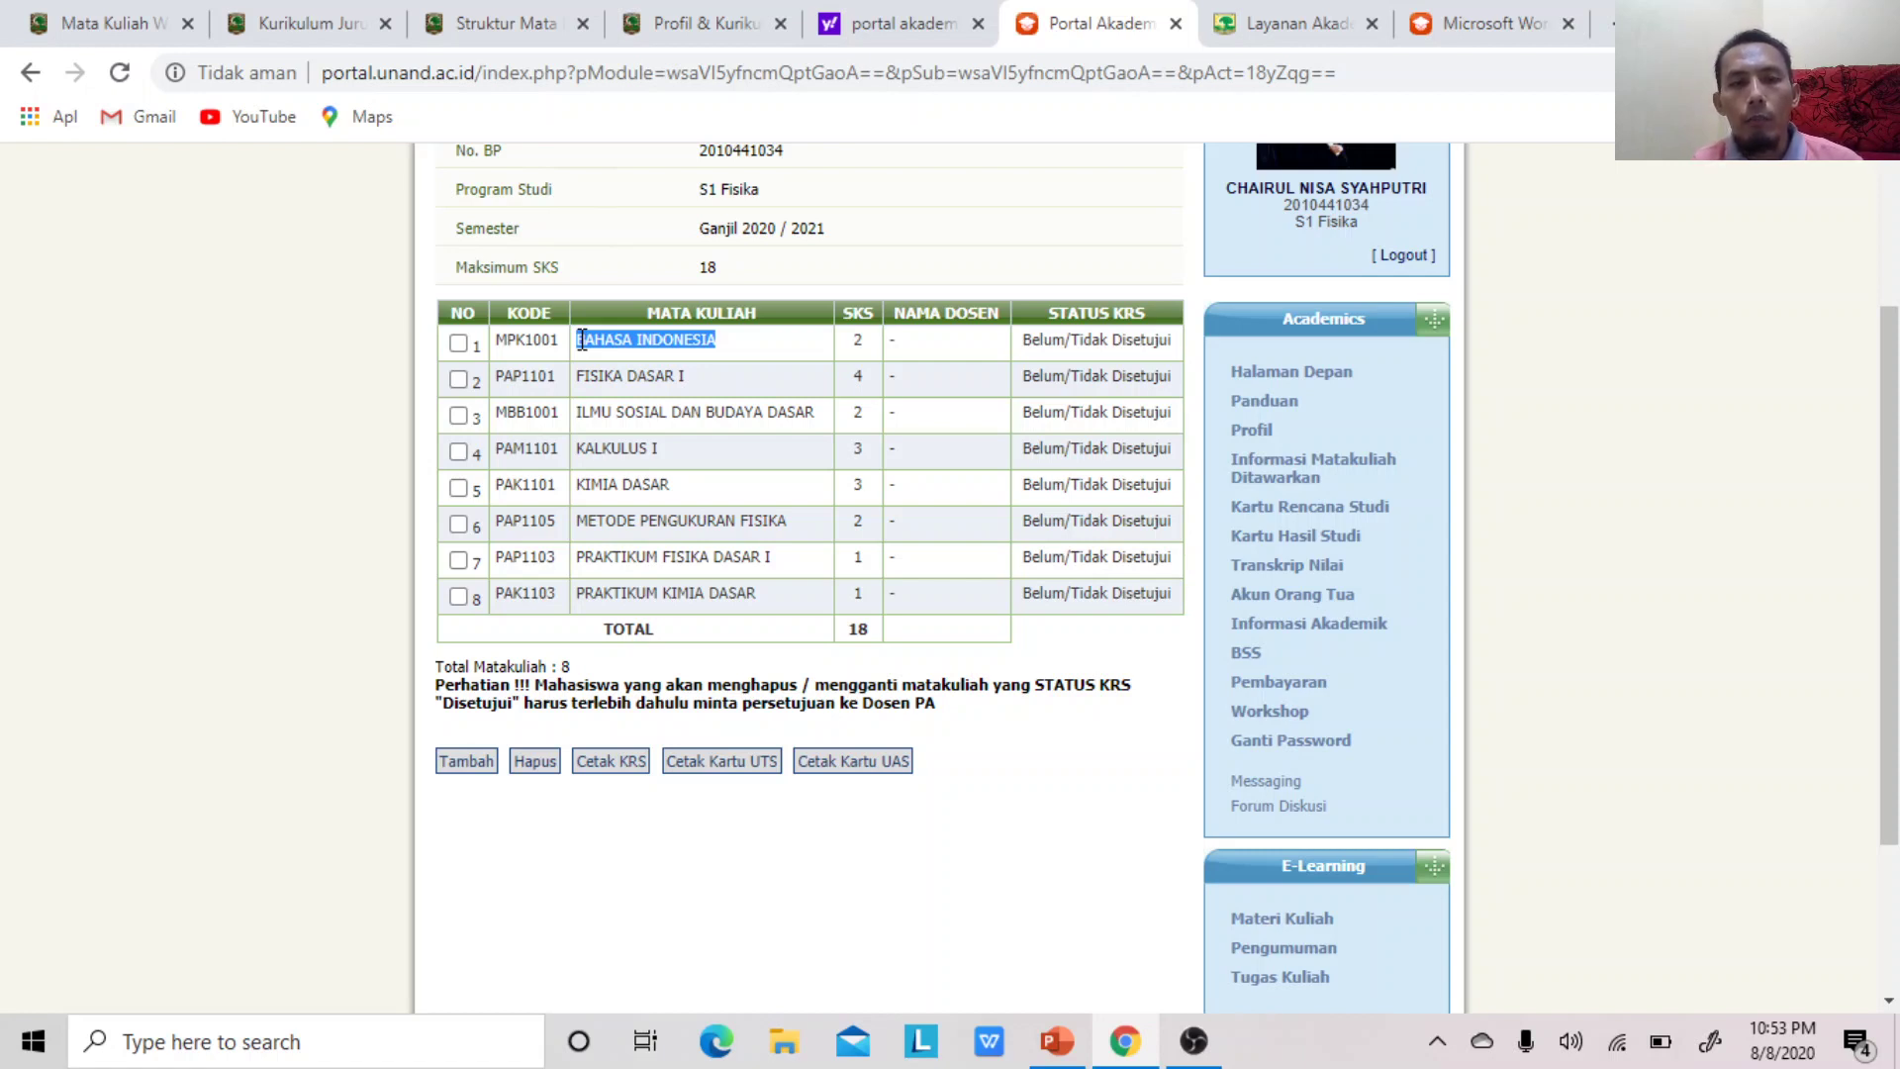
click(864, 344)
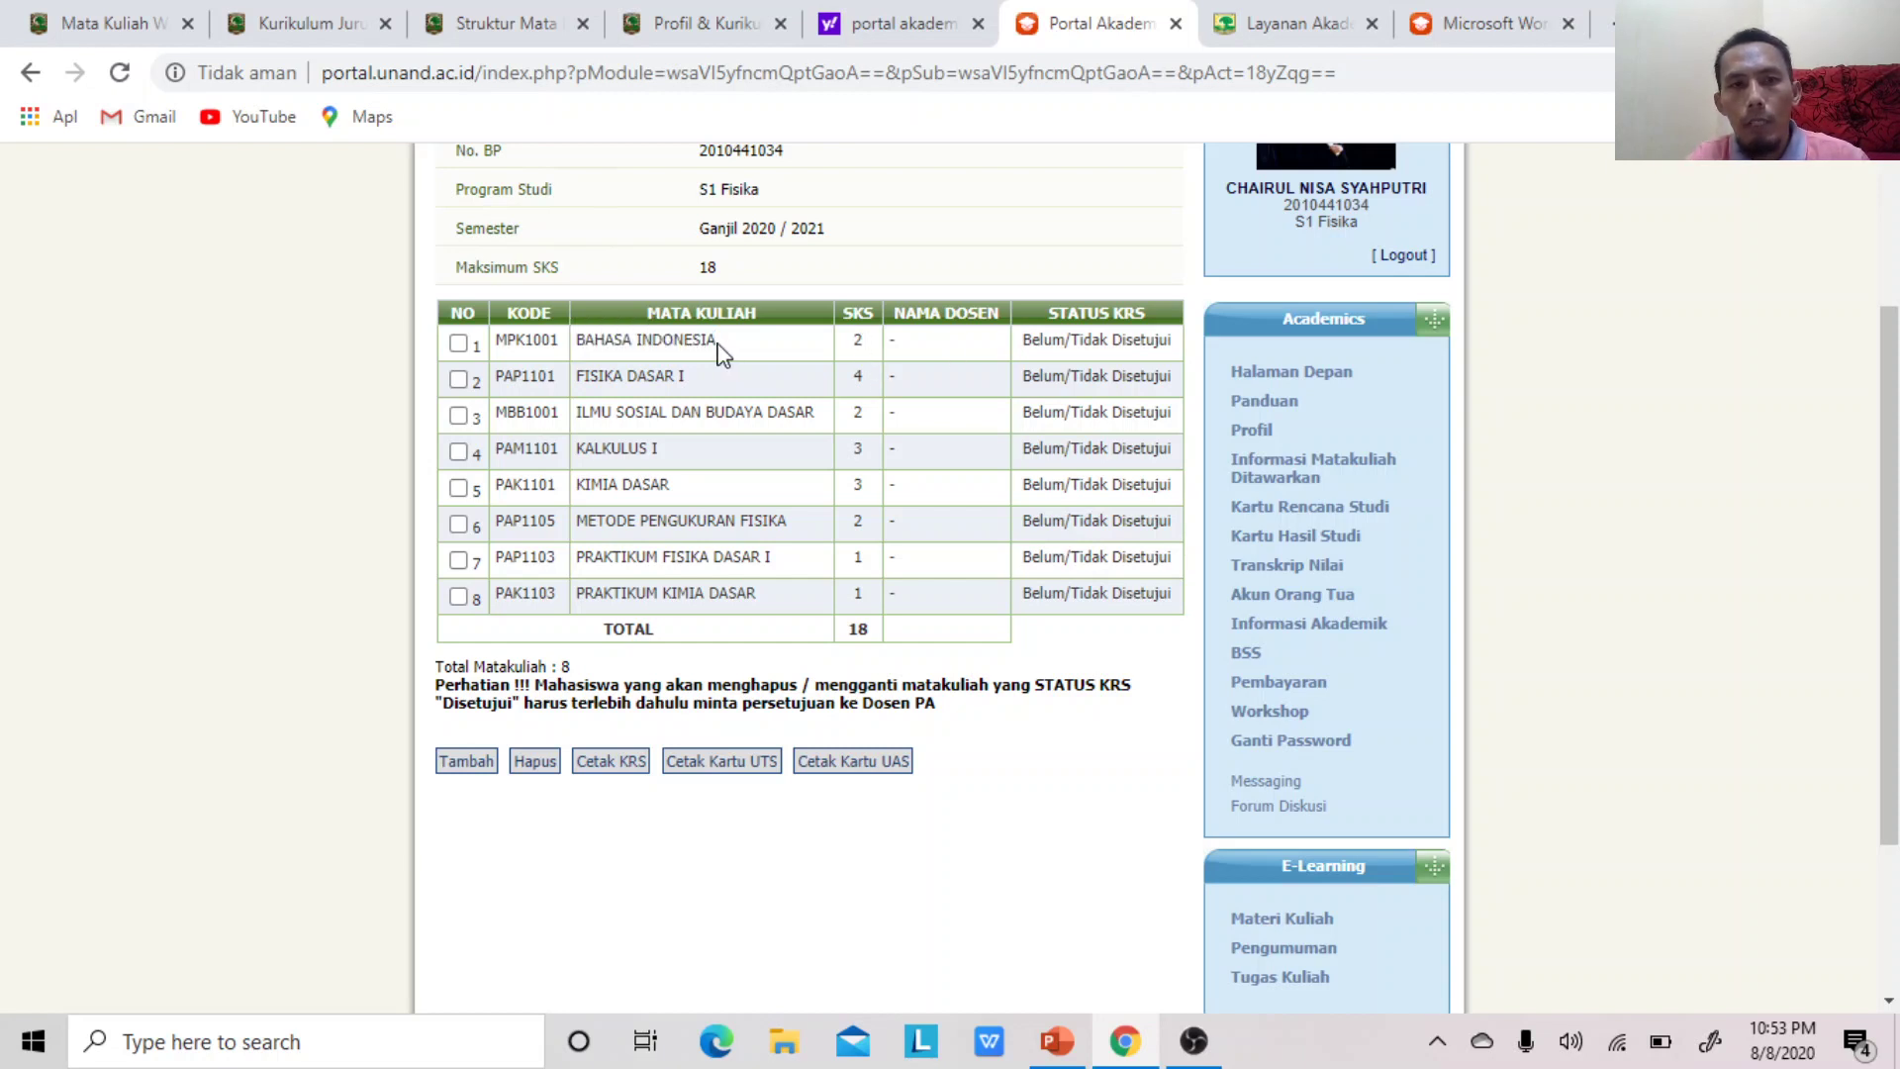
drag(726, 352, 585, 346)
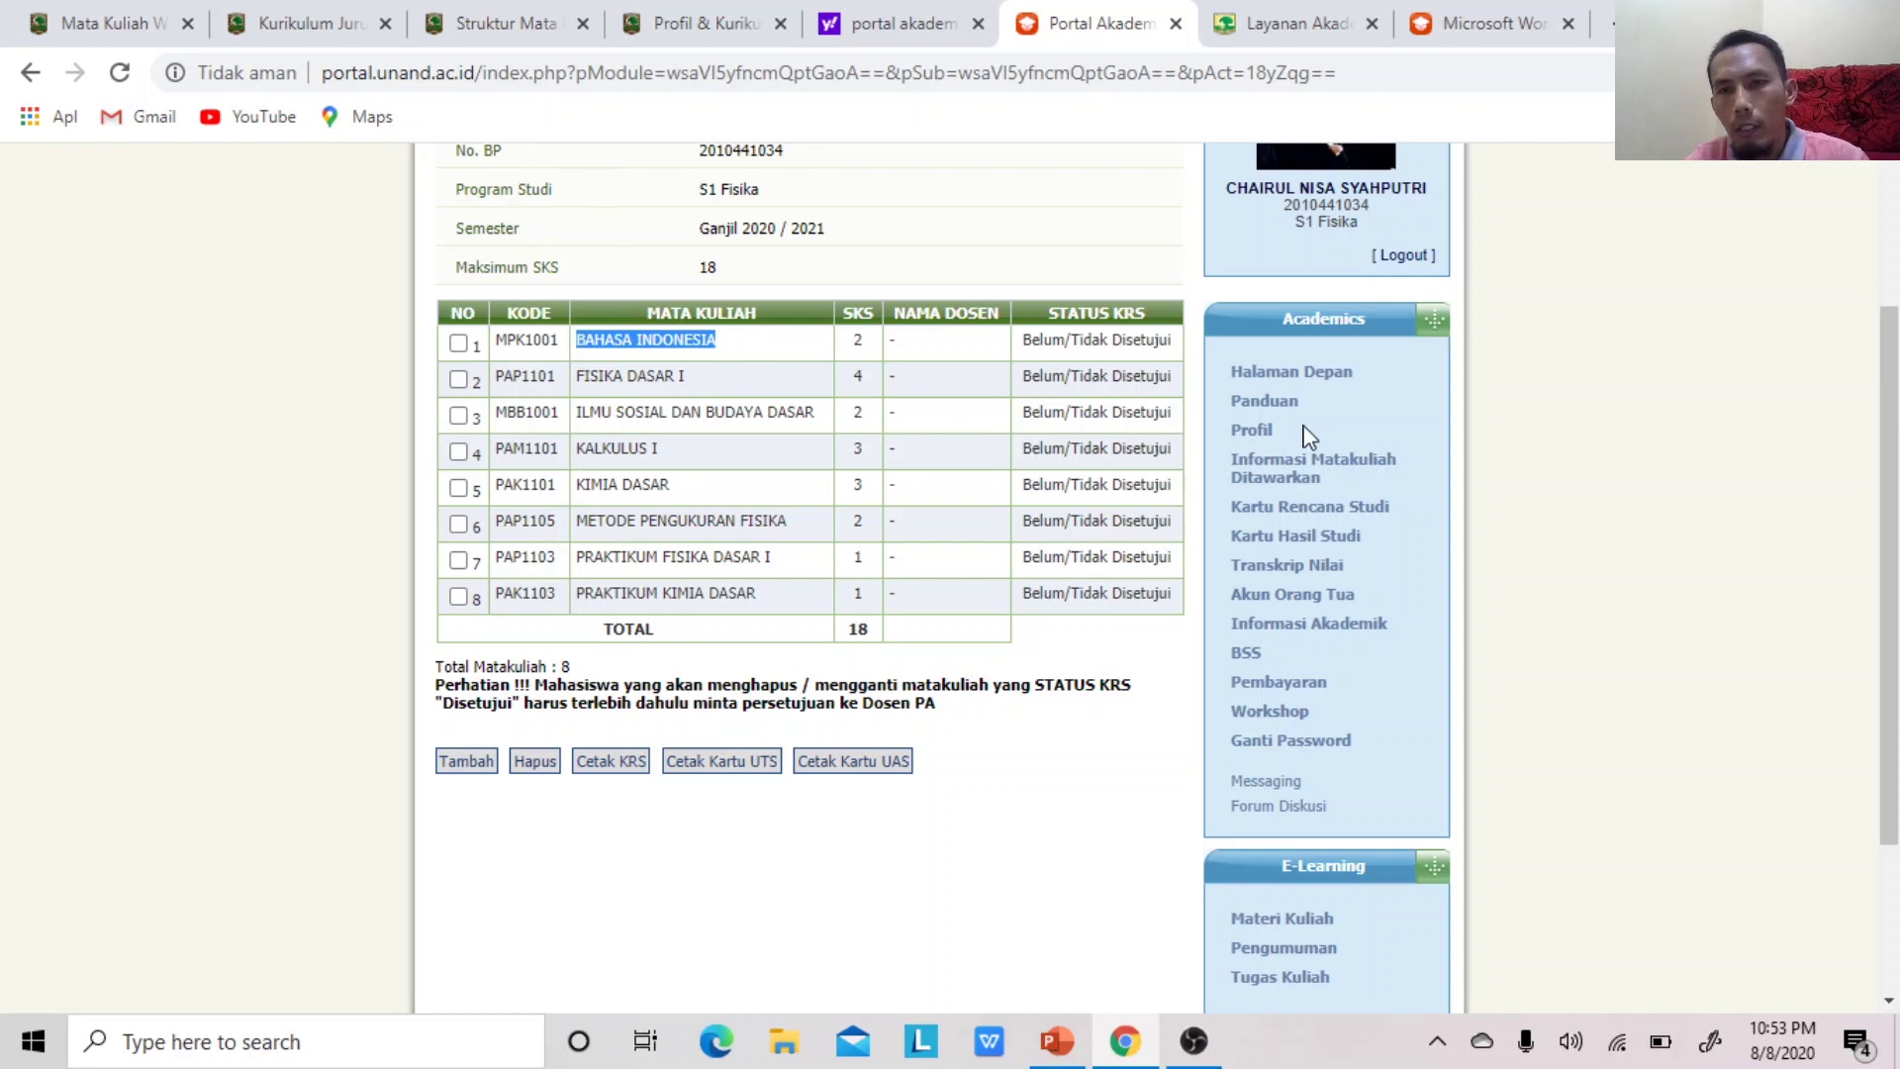
Look through the courses offered for Ganjil 2020/2021 and highlight the Elektrodinamika lecture schedule in the list for adding courses
click(1279, 473)
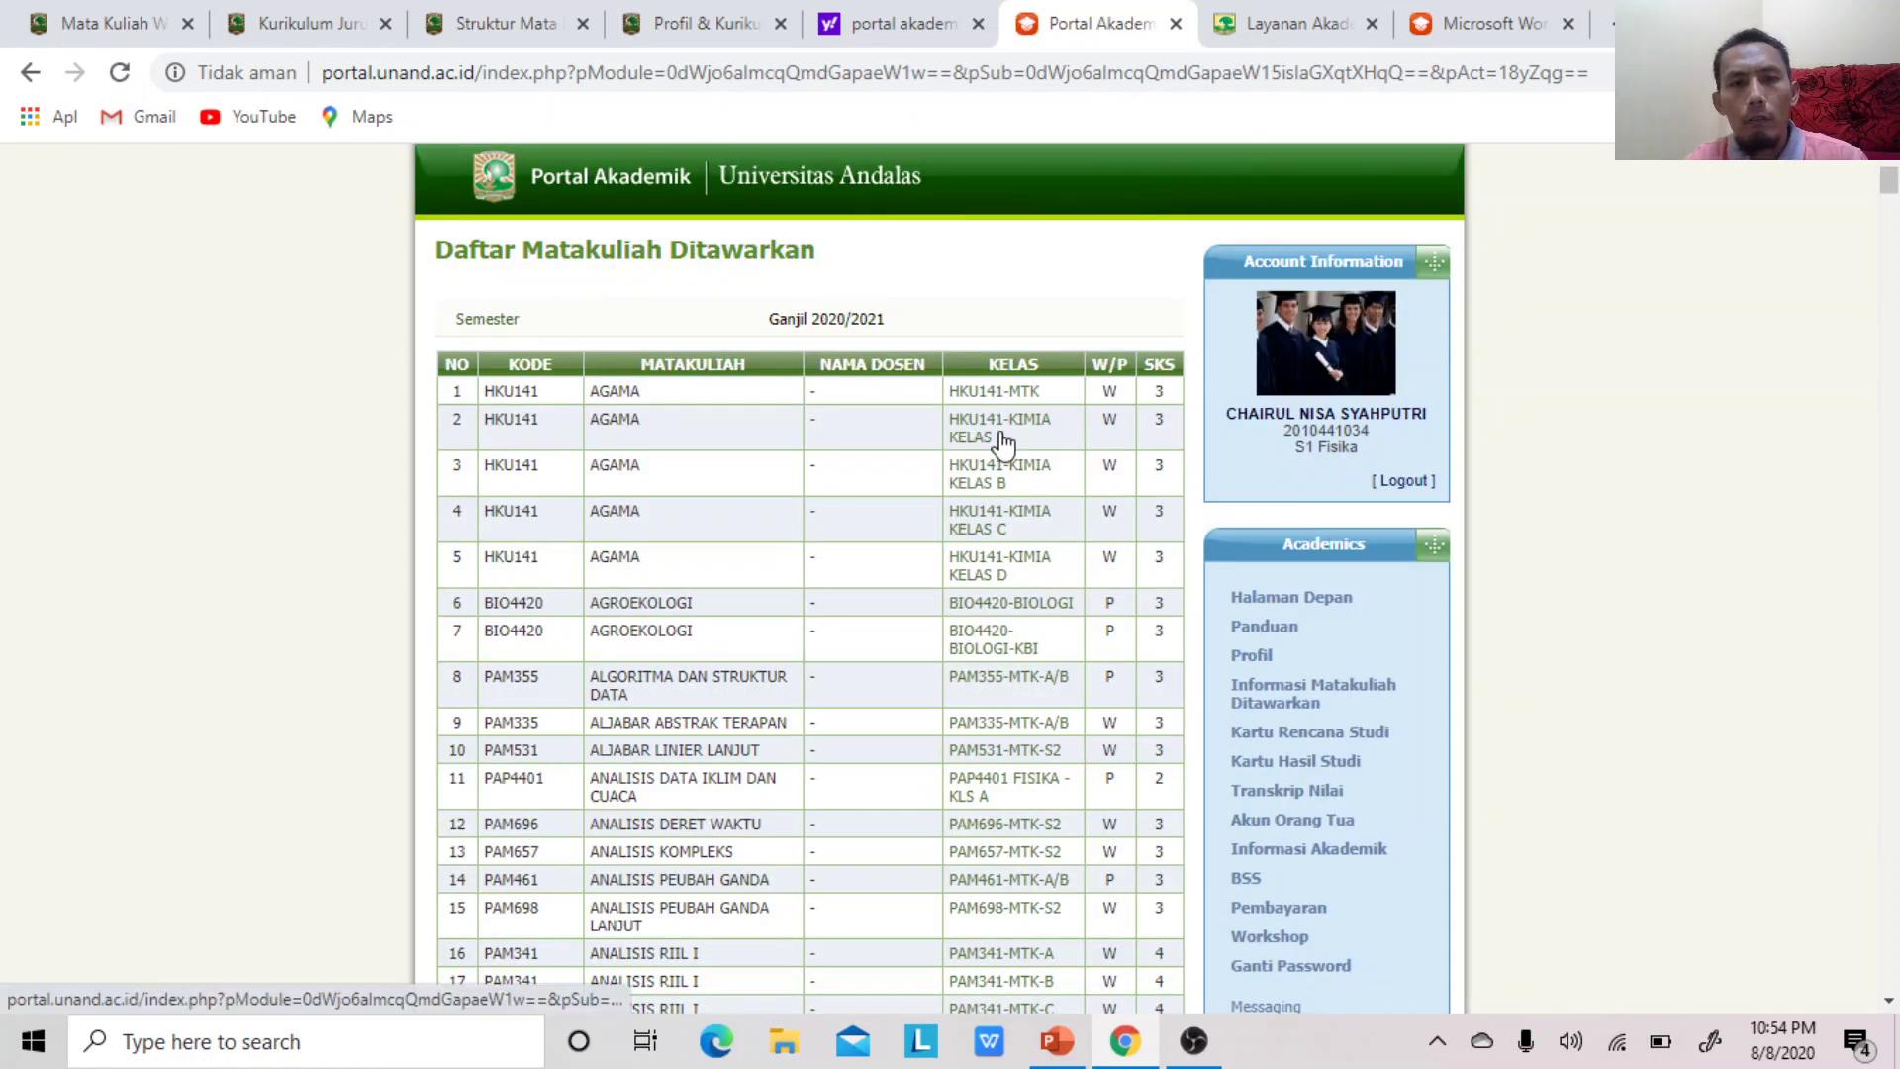
click(1302, 733)
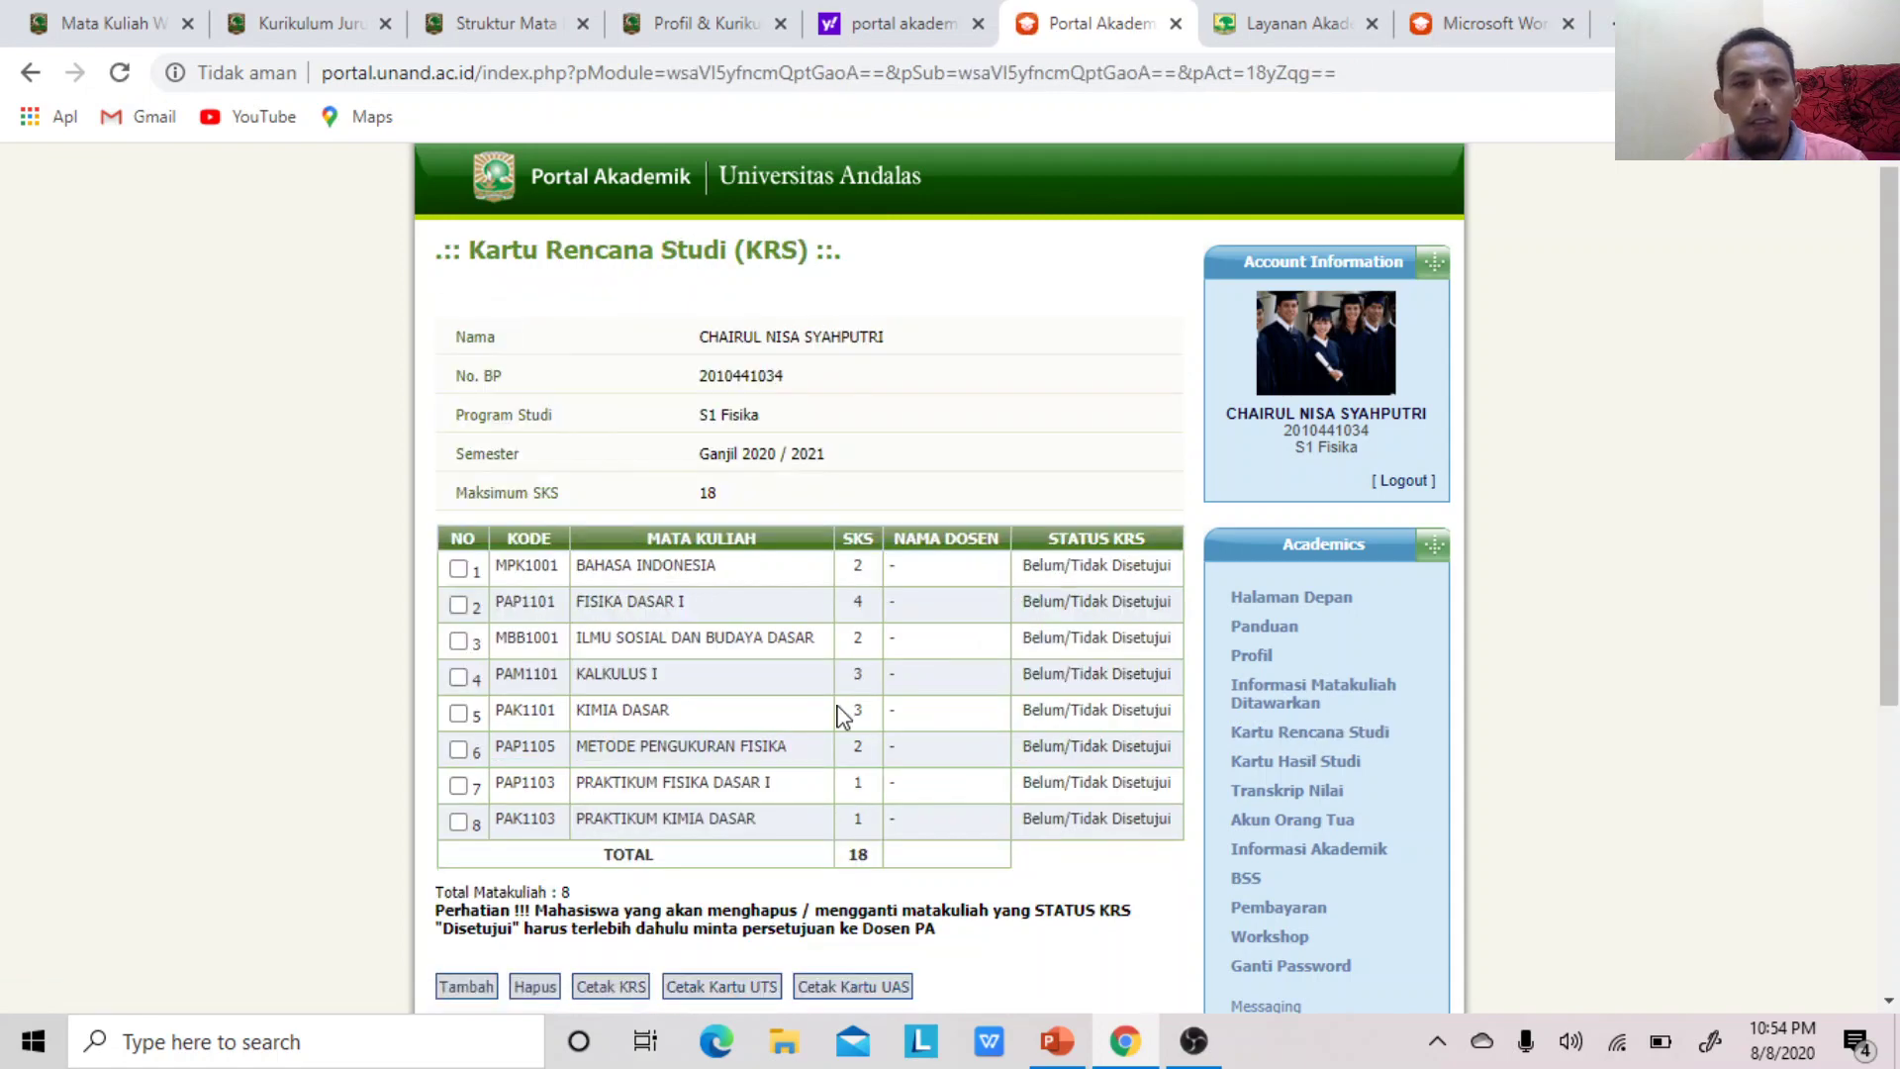
drag(1889, 435, 1889, 560)
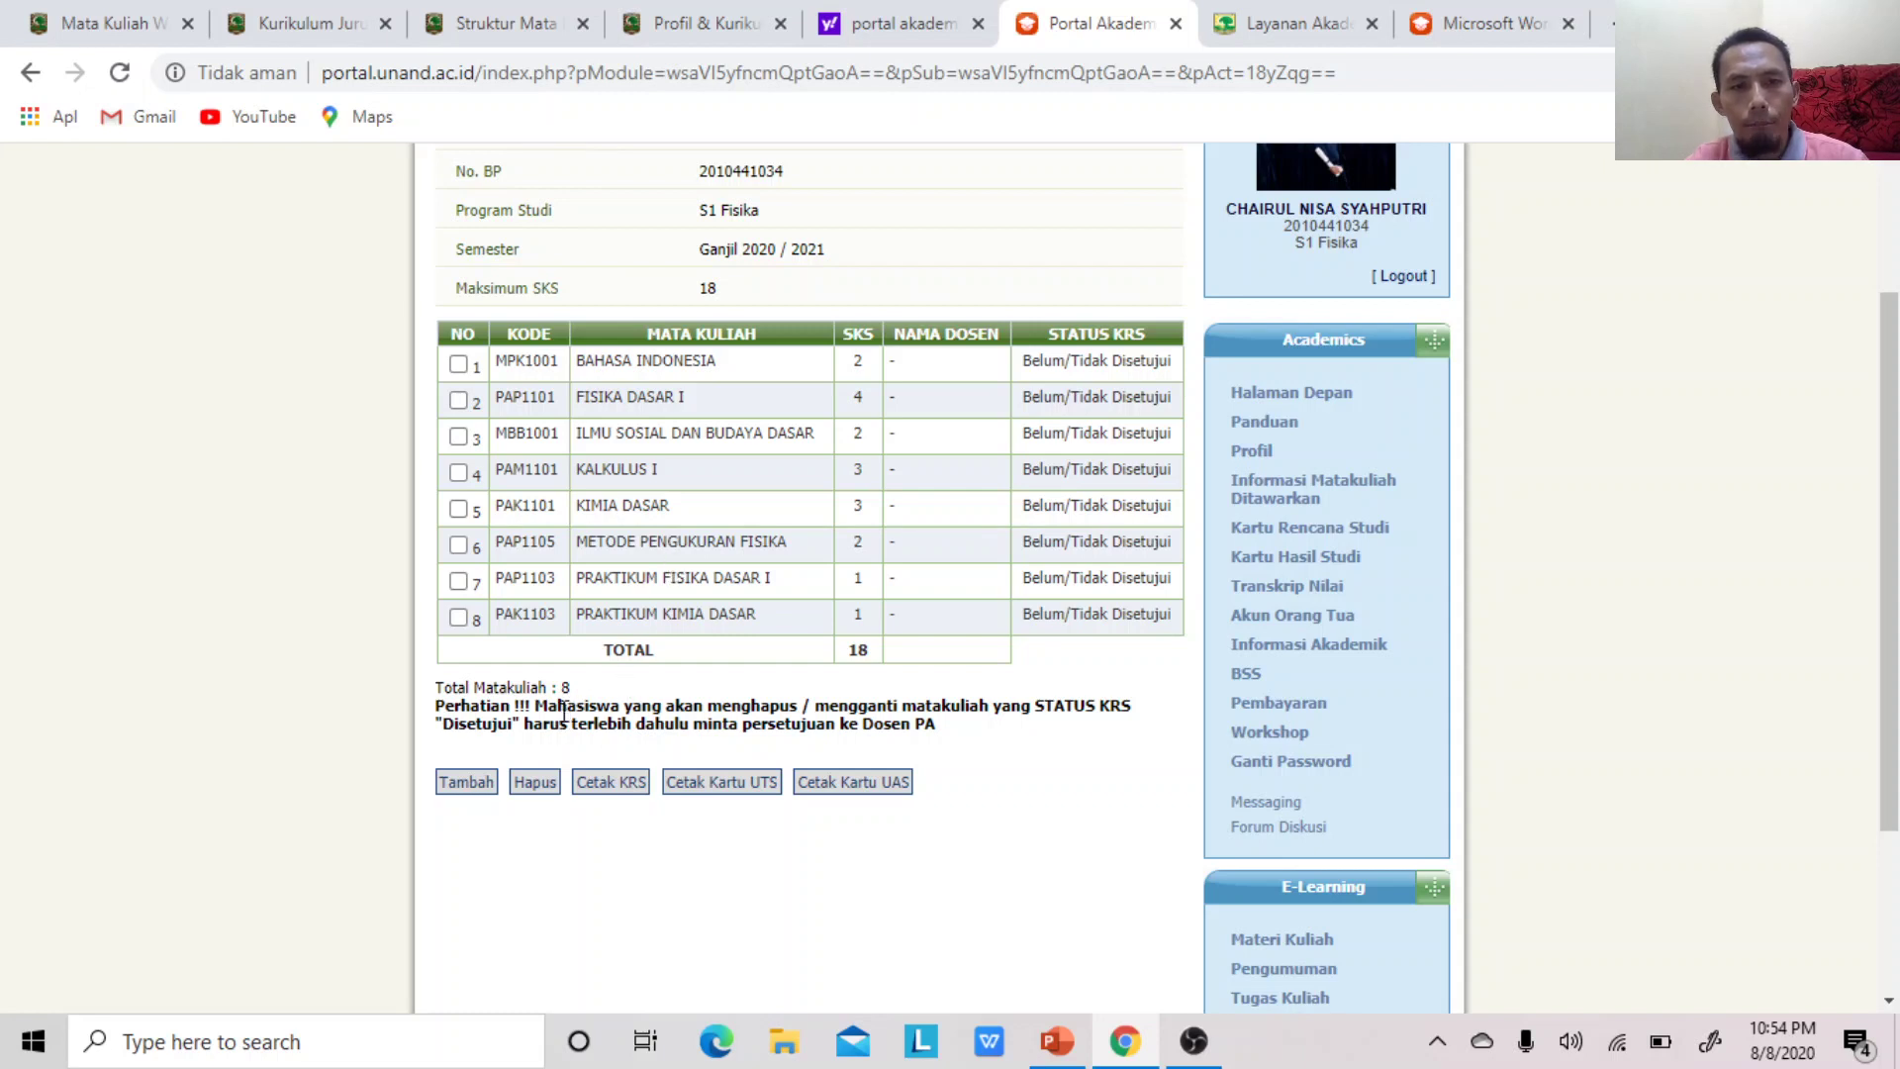
click(466, 783)
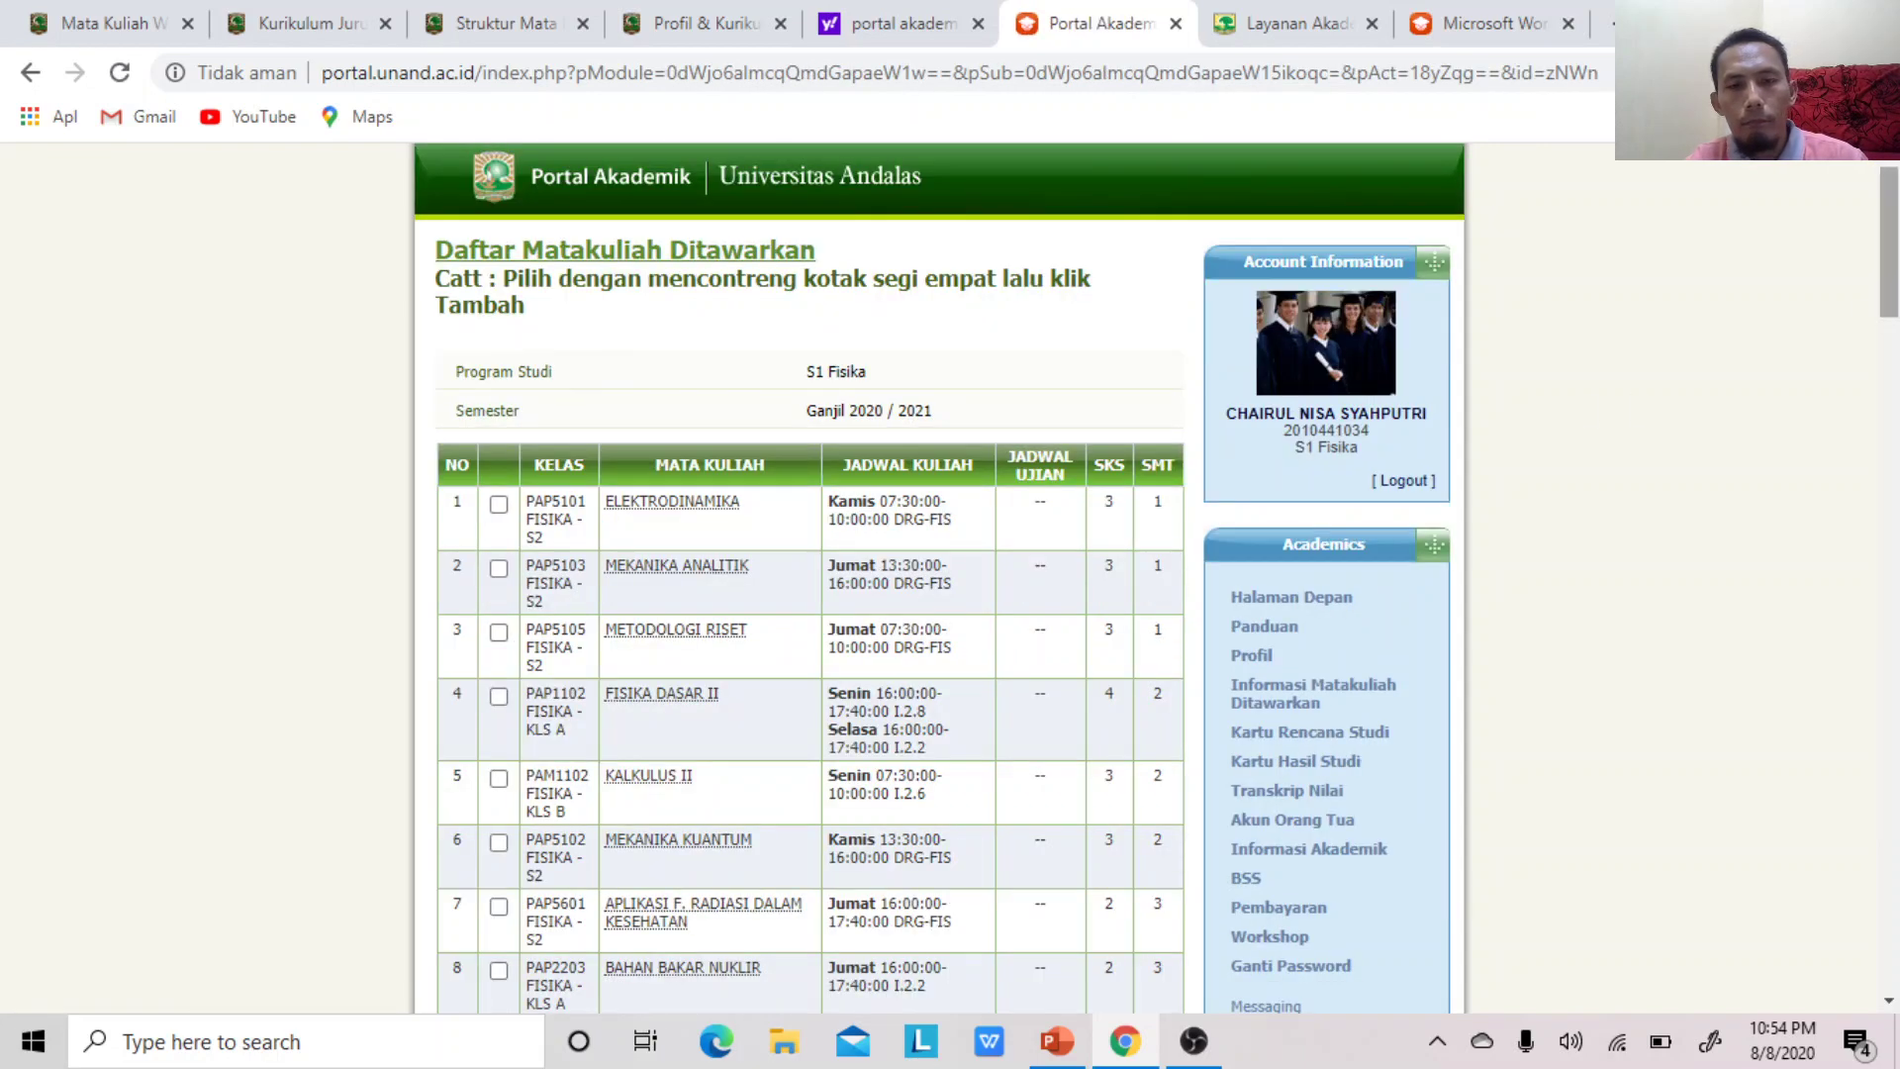
drag(1891, 247, 1890, 275)
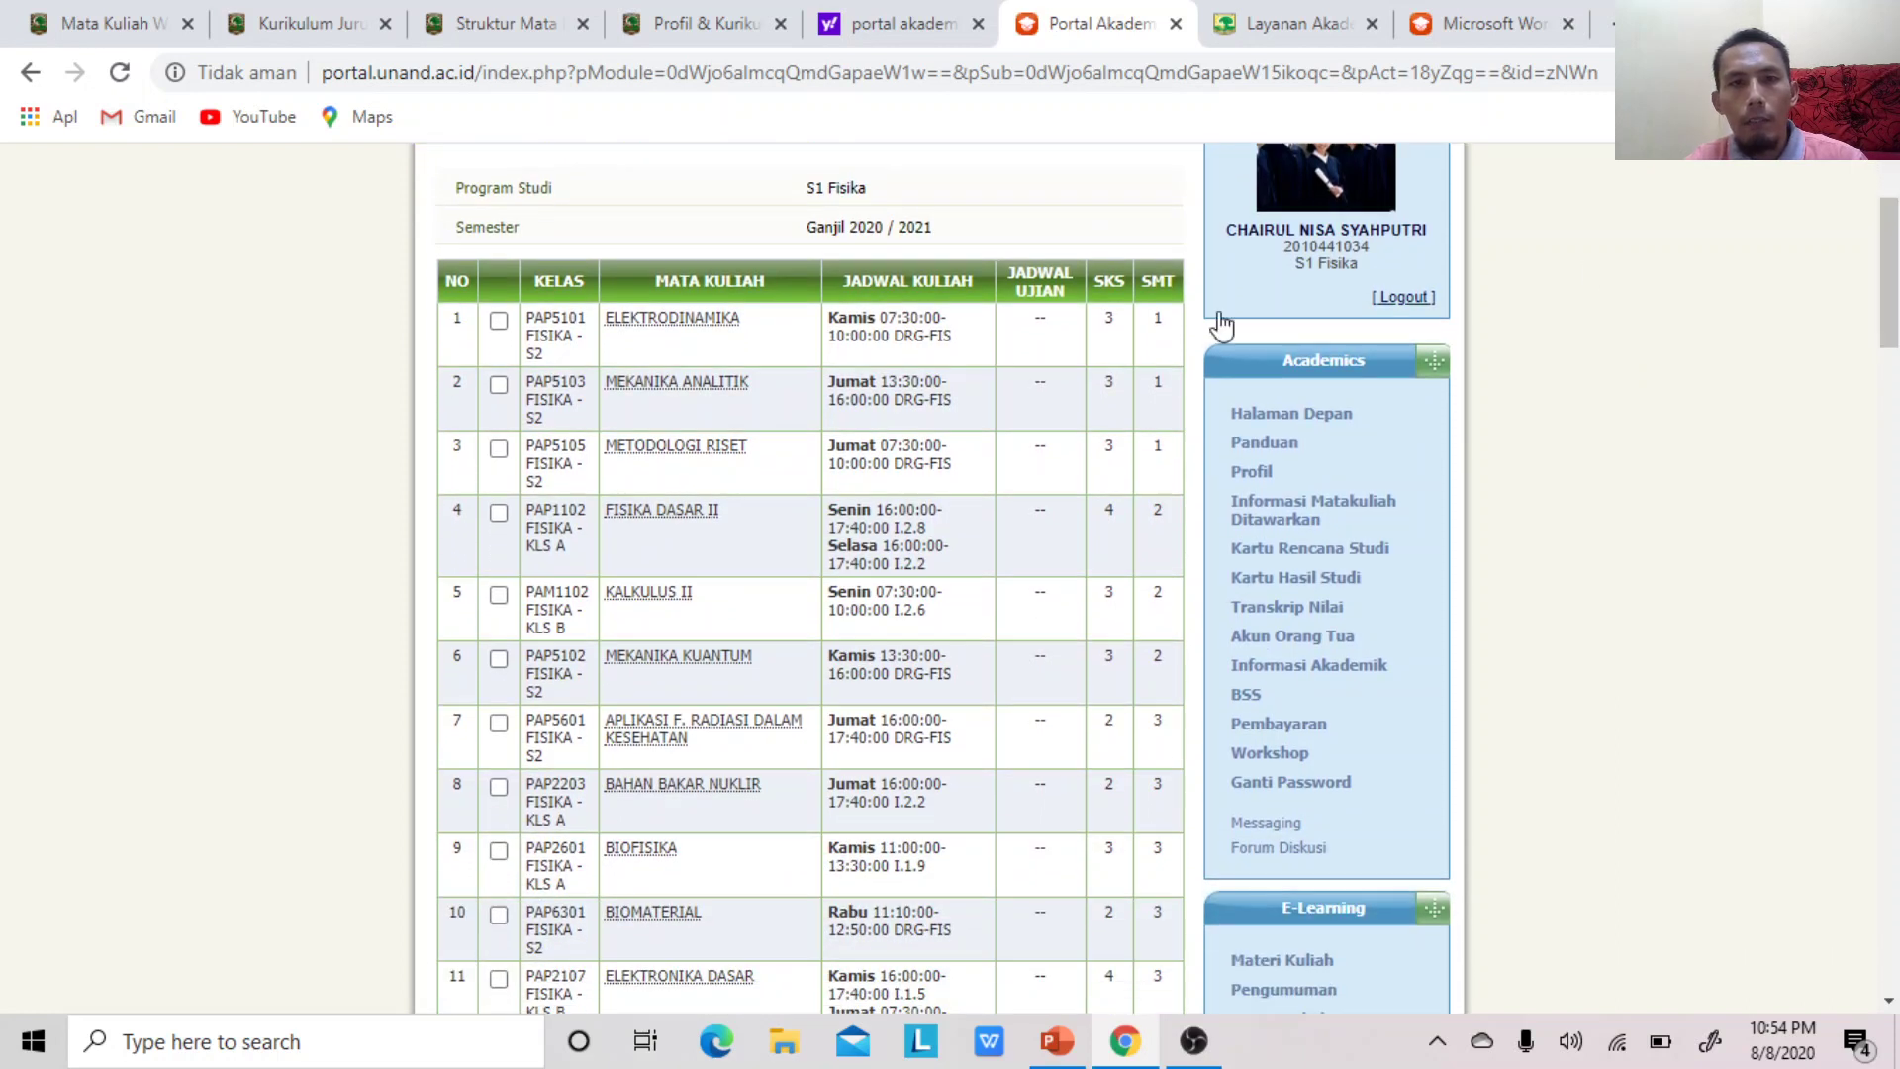
drag(834, 316, 966, 355)
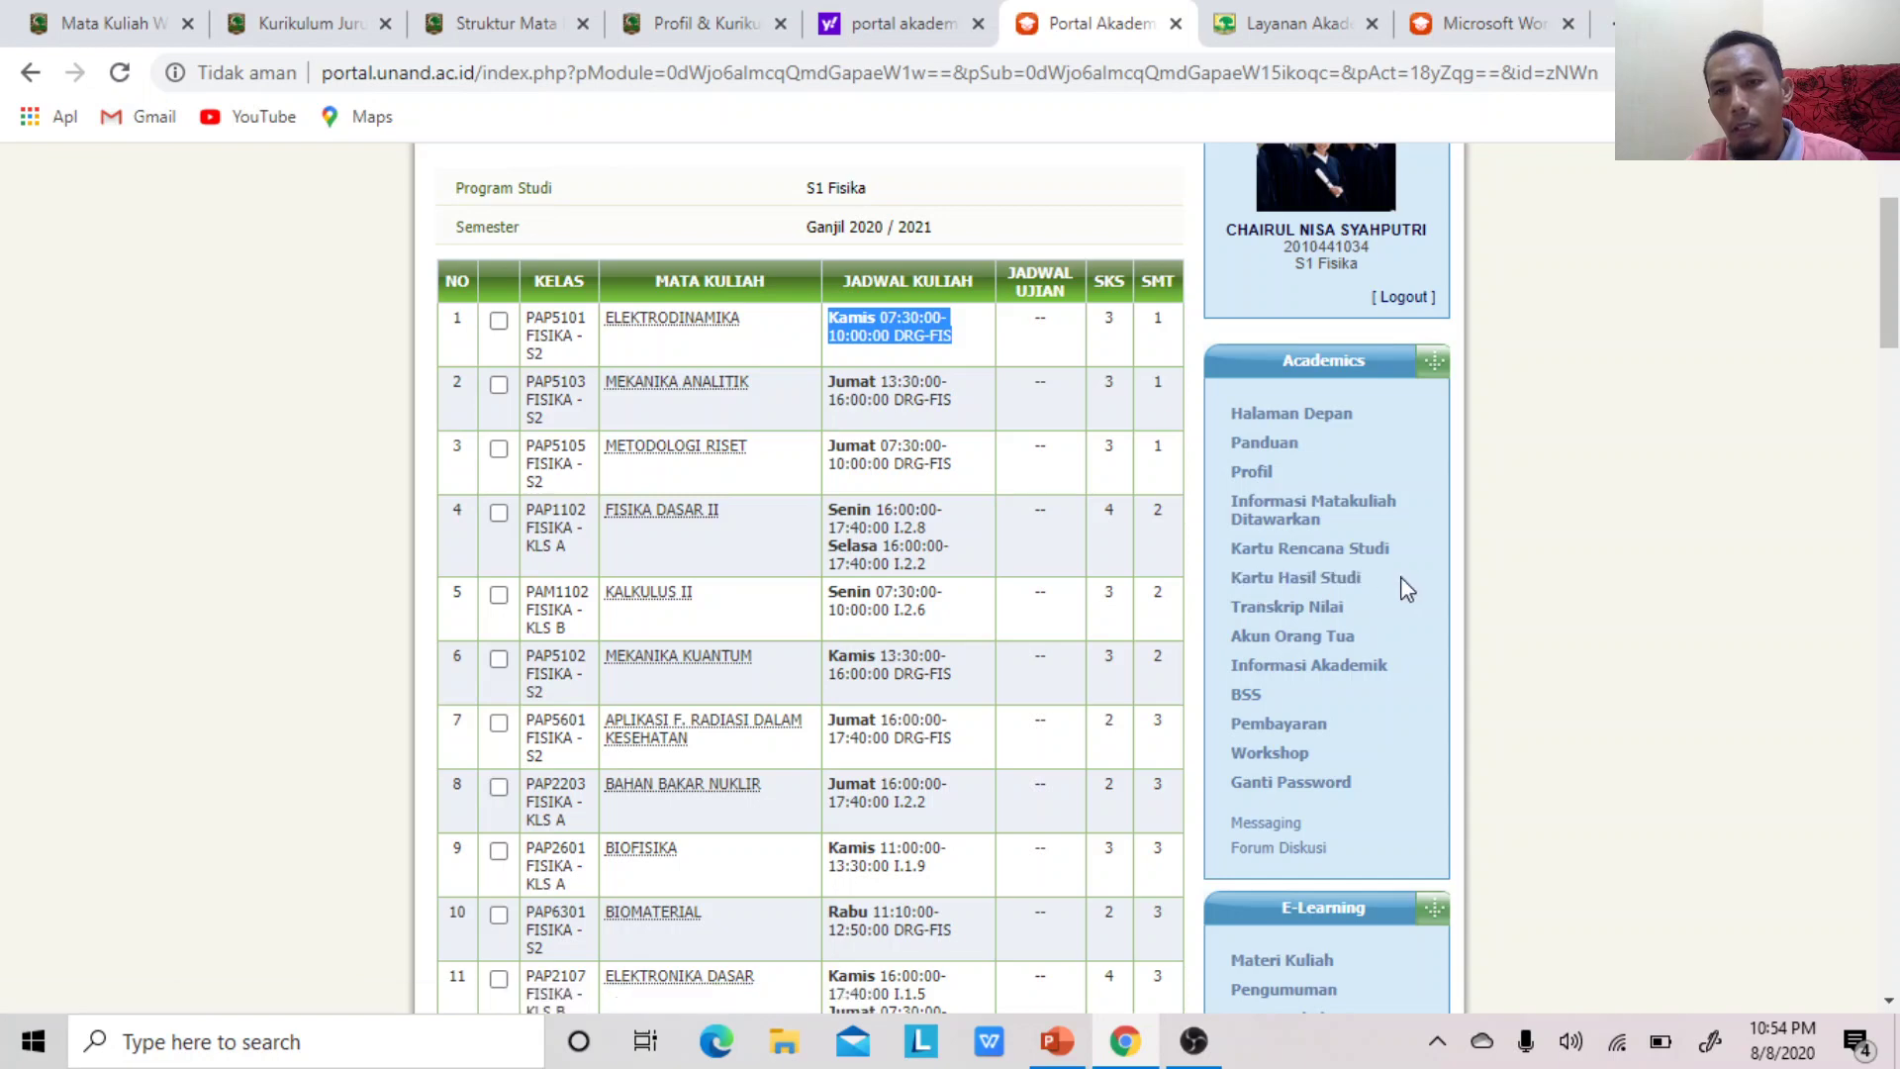
Open the printable Kartu Rencana Studi without printing it and highlight the Bahasa Indonesia row in its schedule table
click(1348, 550)
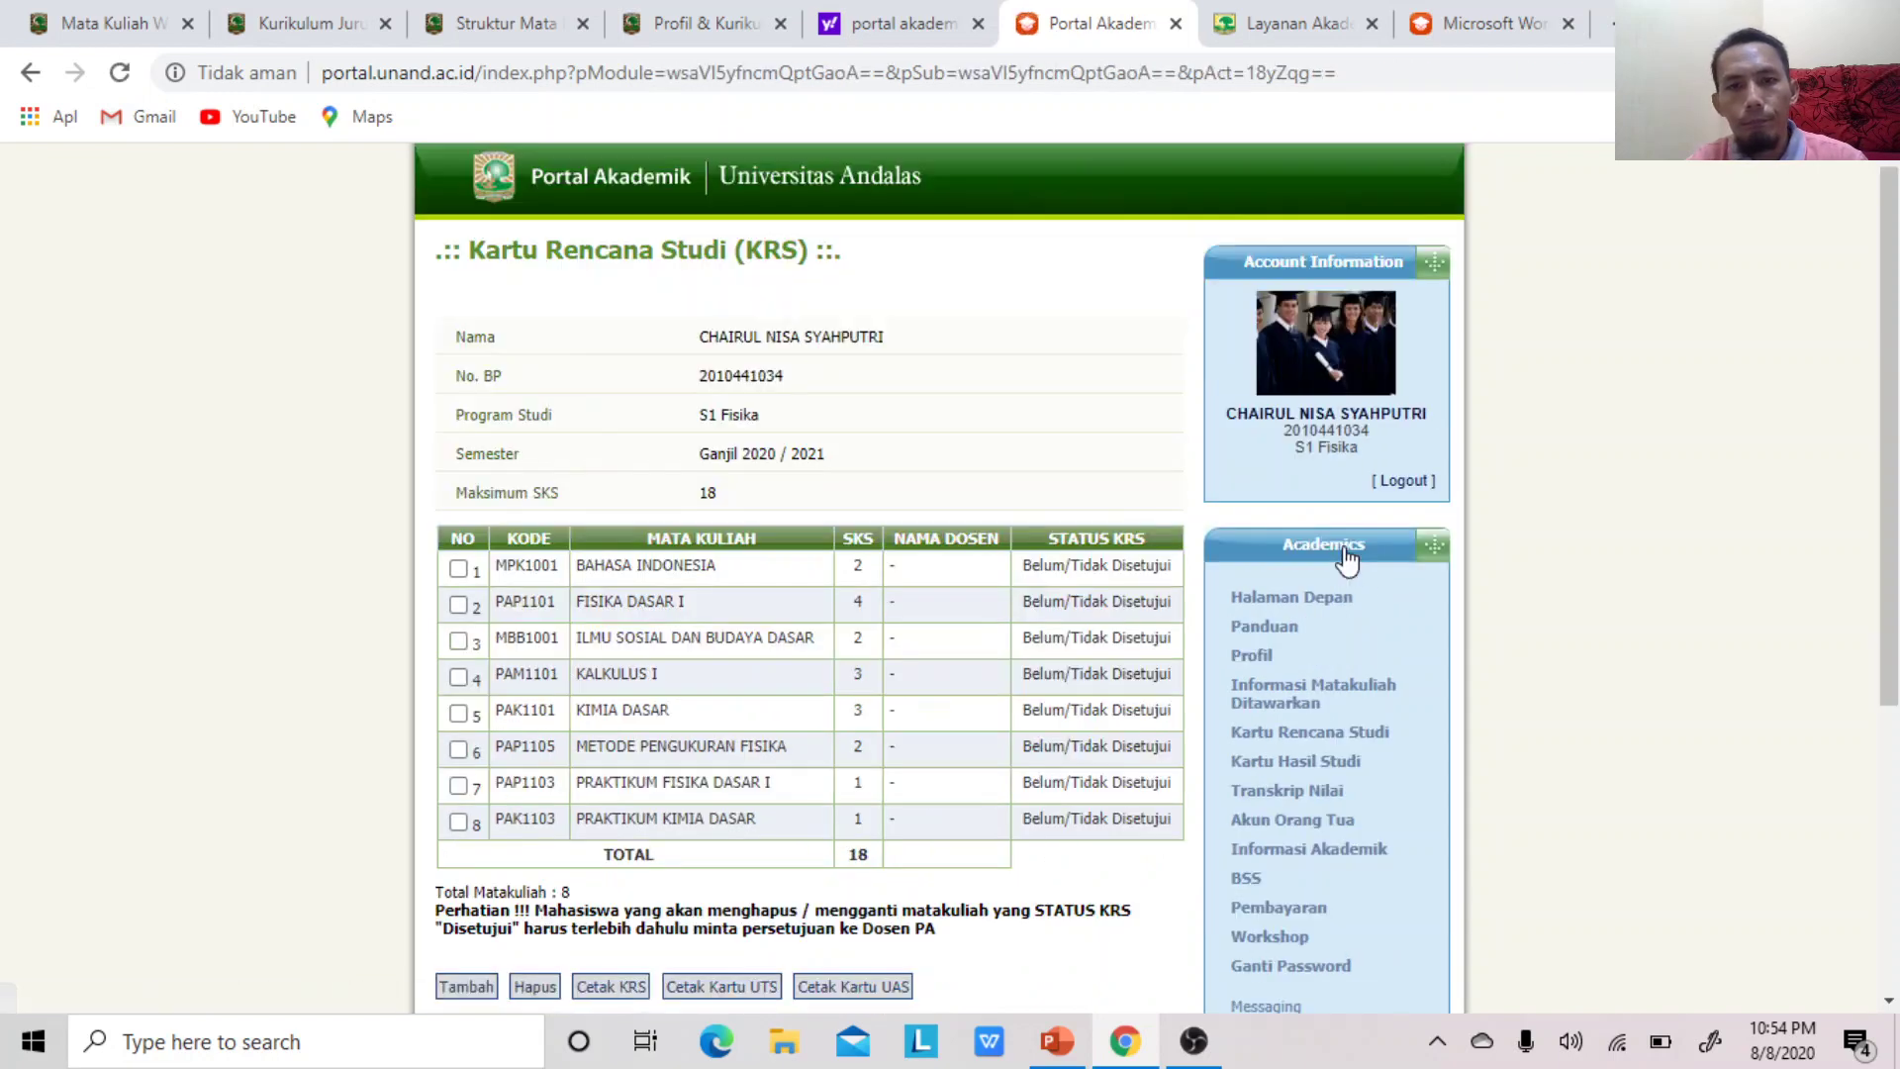
scroll(1287, 659, down, 2)
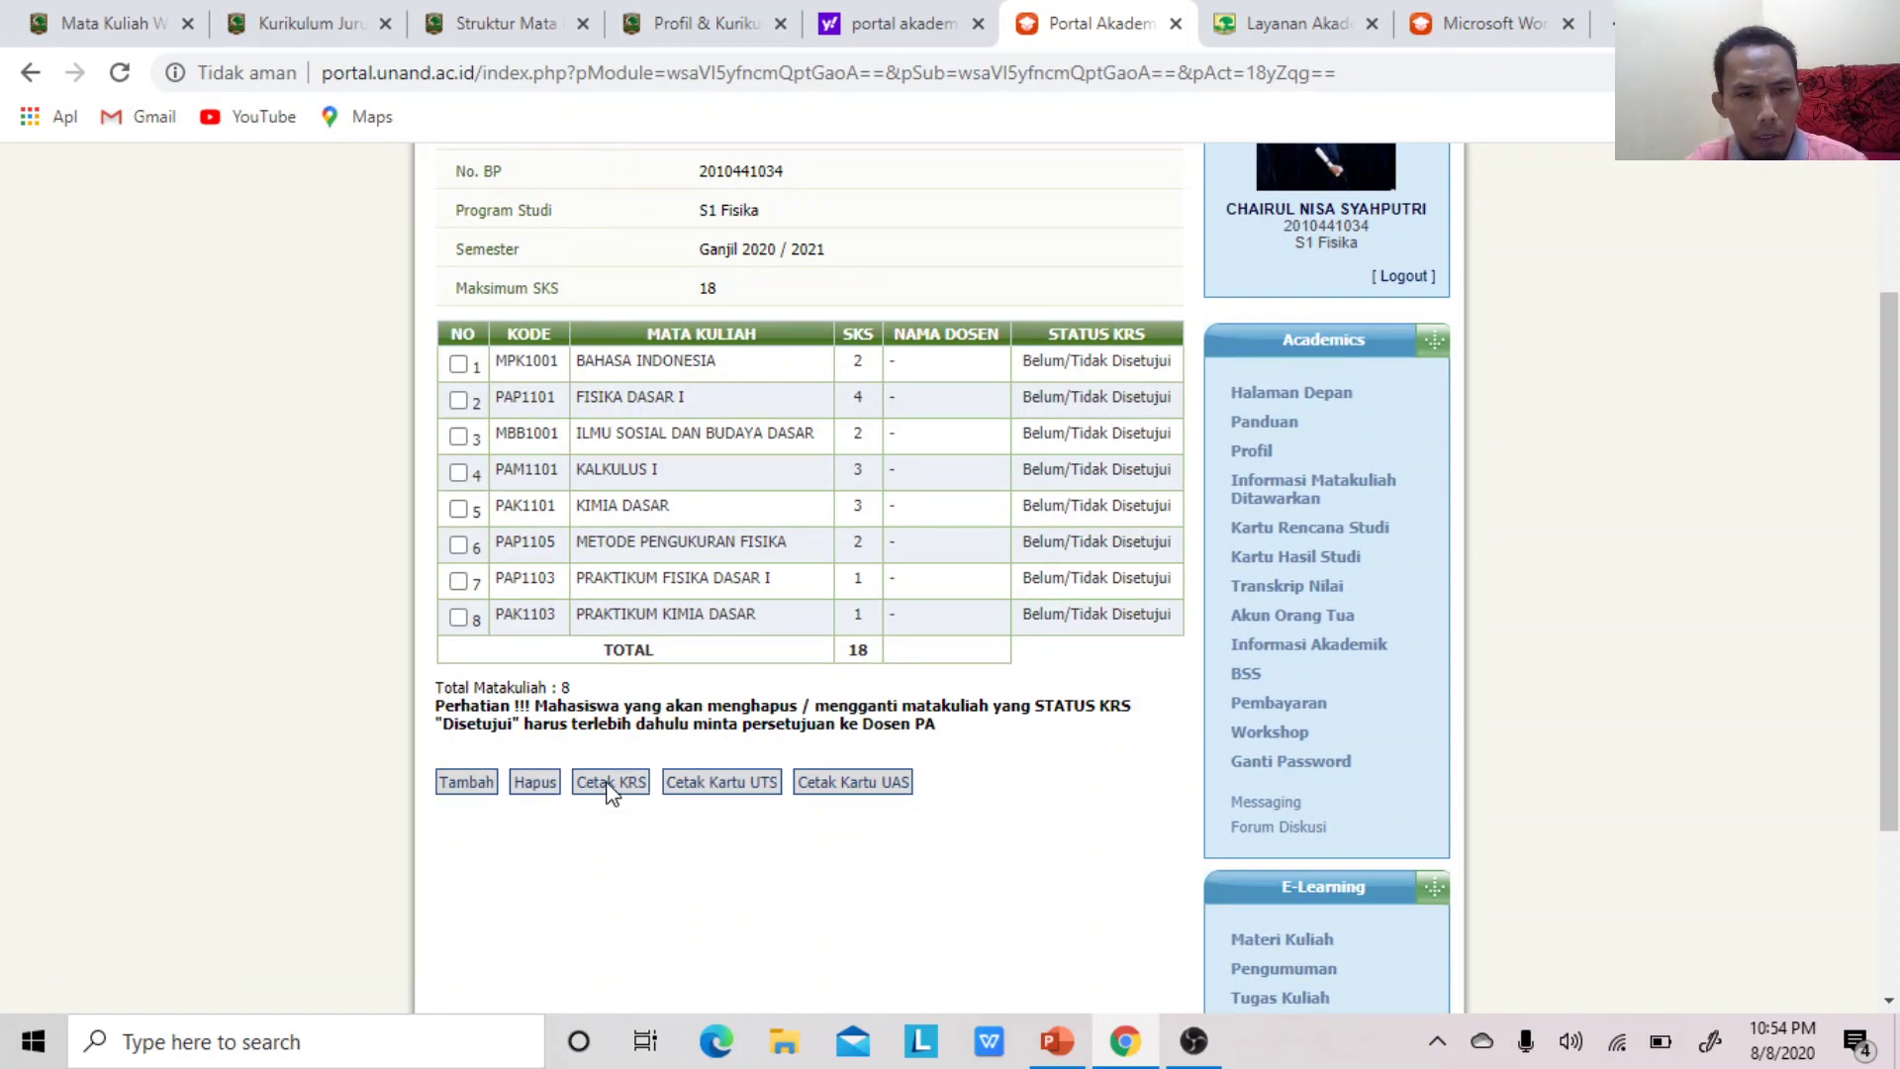
click(609, 781)
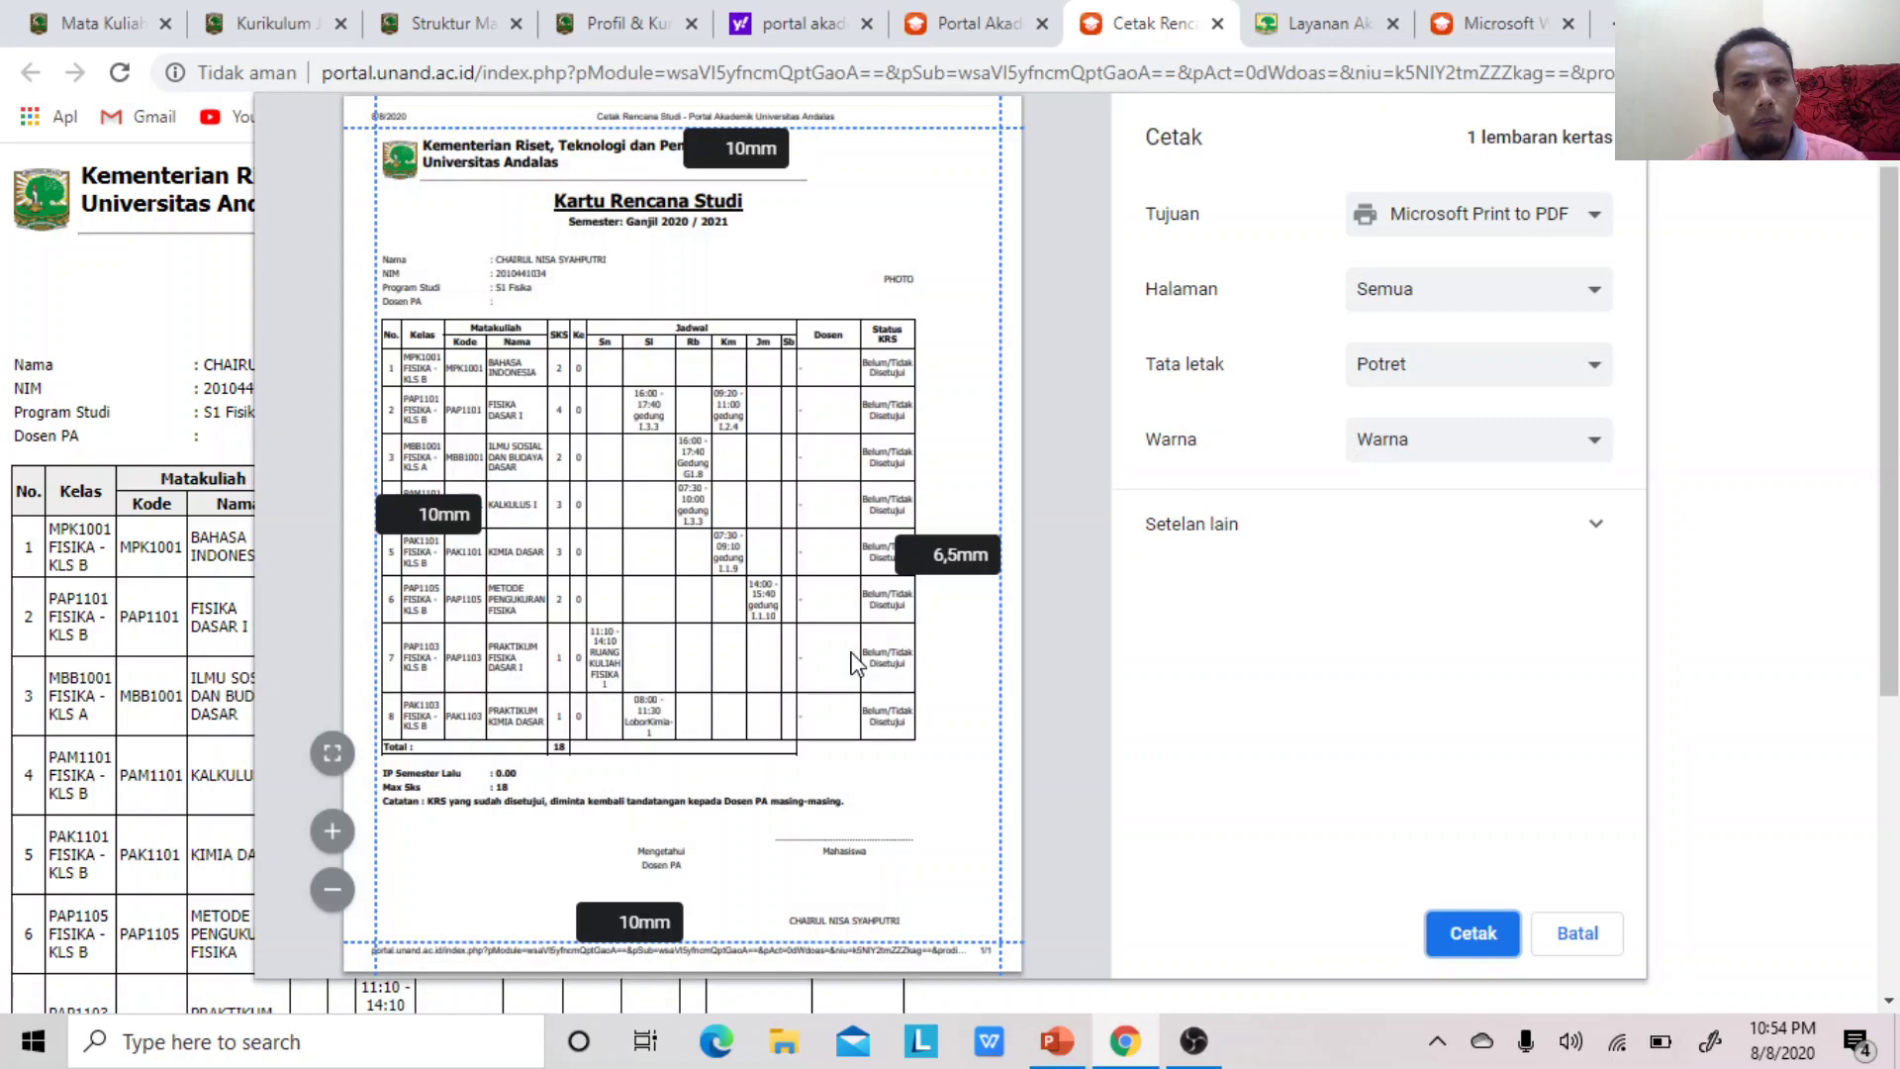
click(1565, 945)
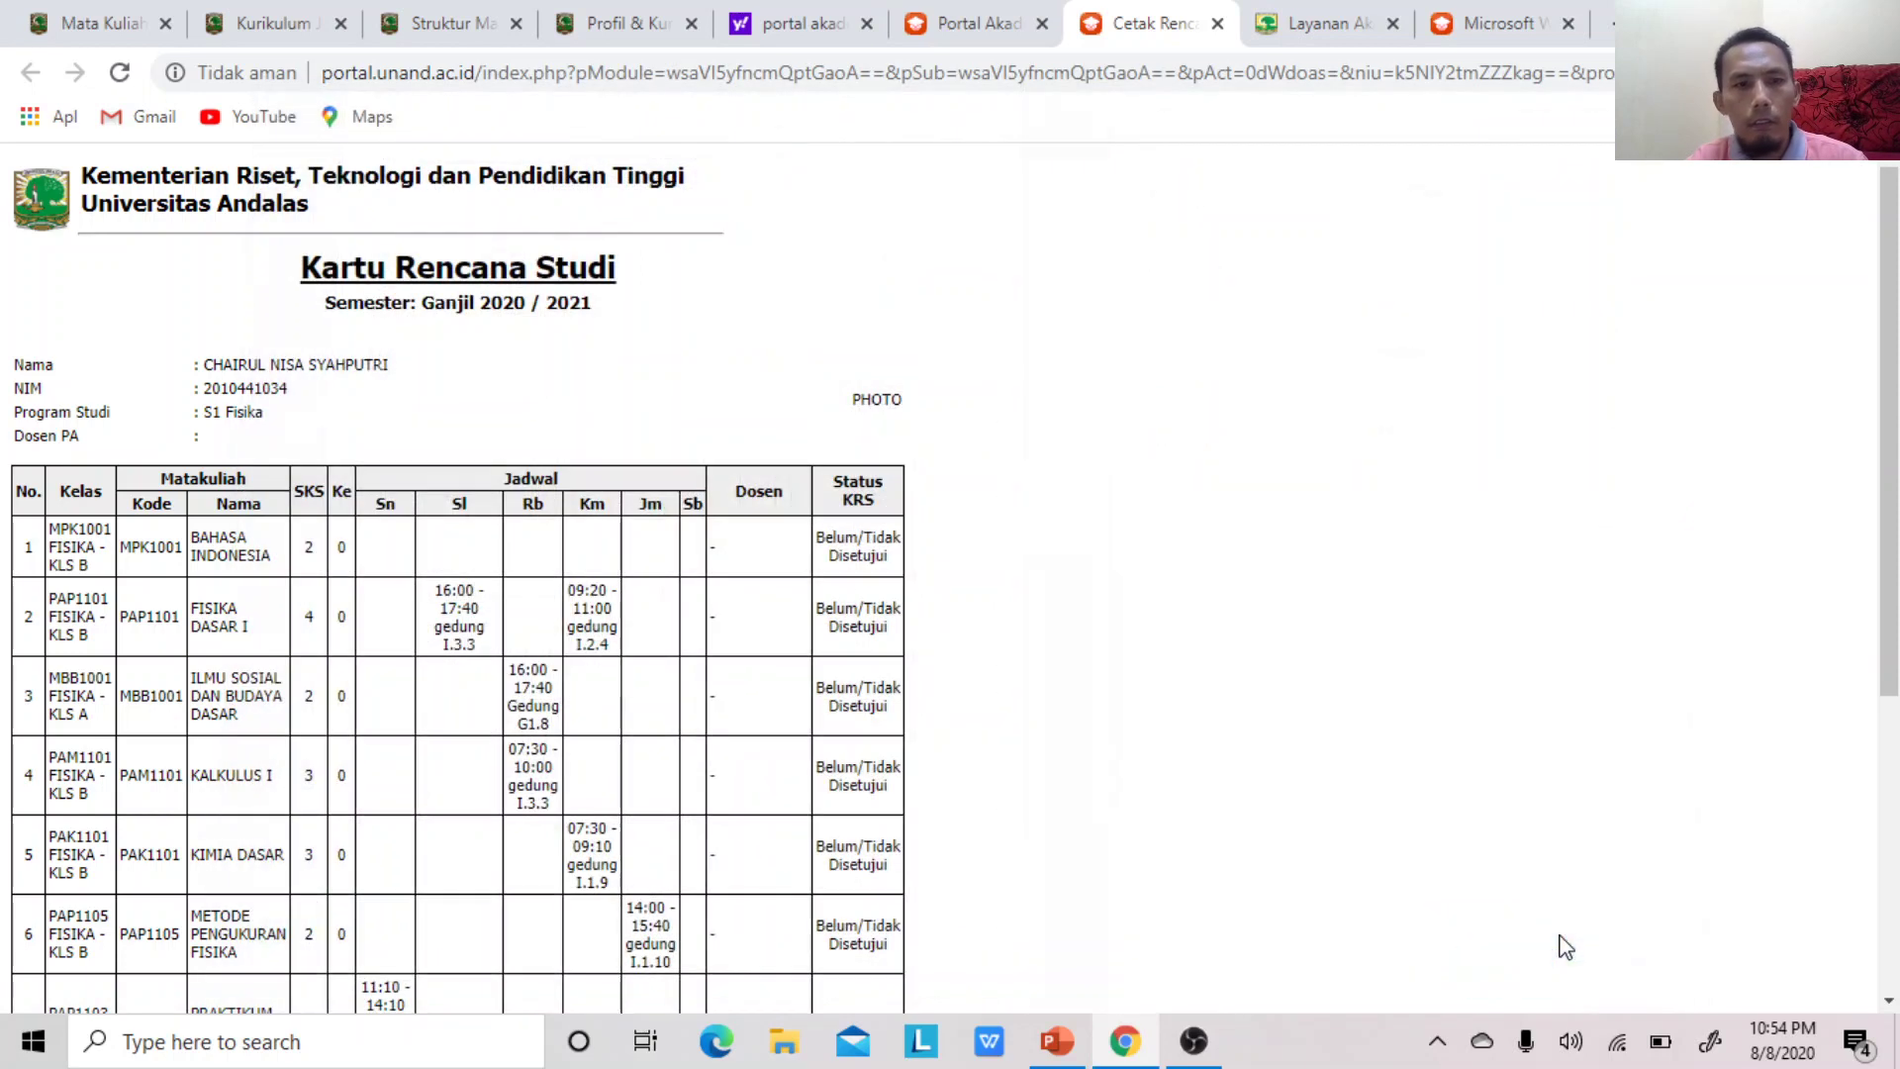
drag(1892, 369, 1893, 529)
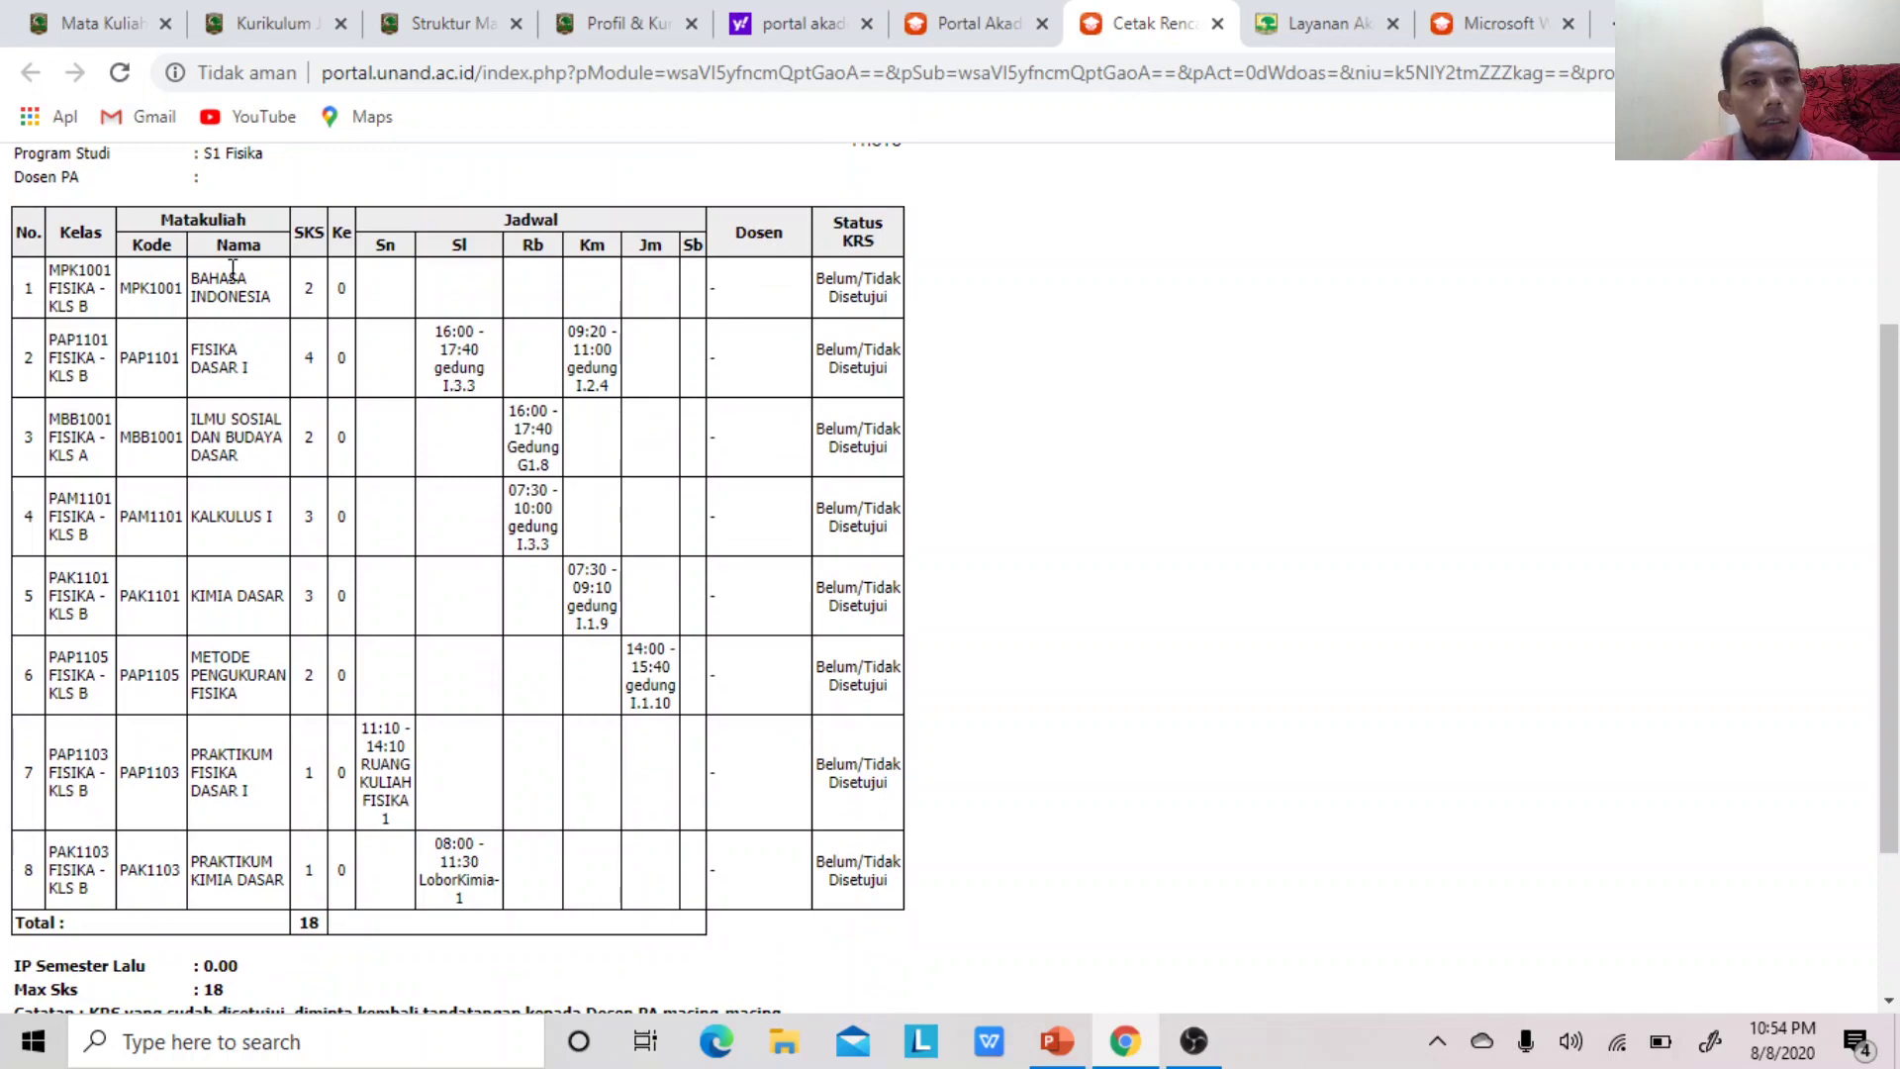
drag(193, 278, 651, 289)
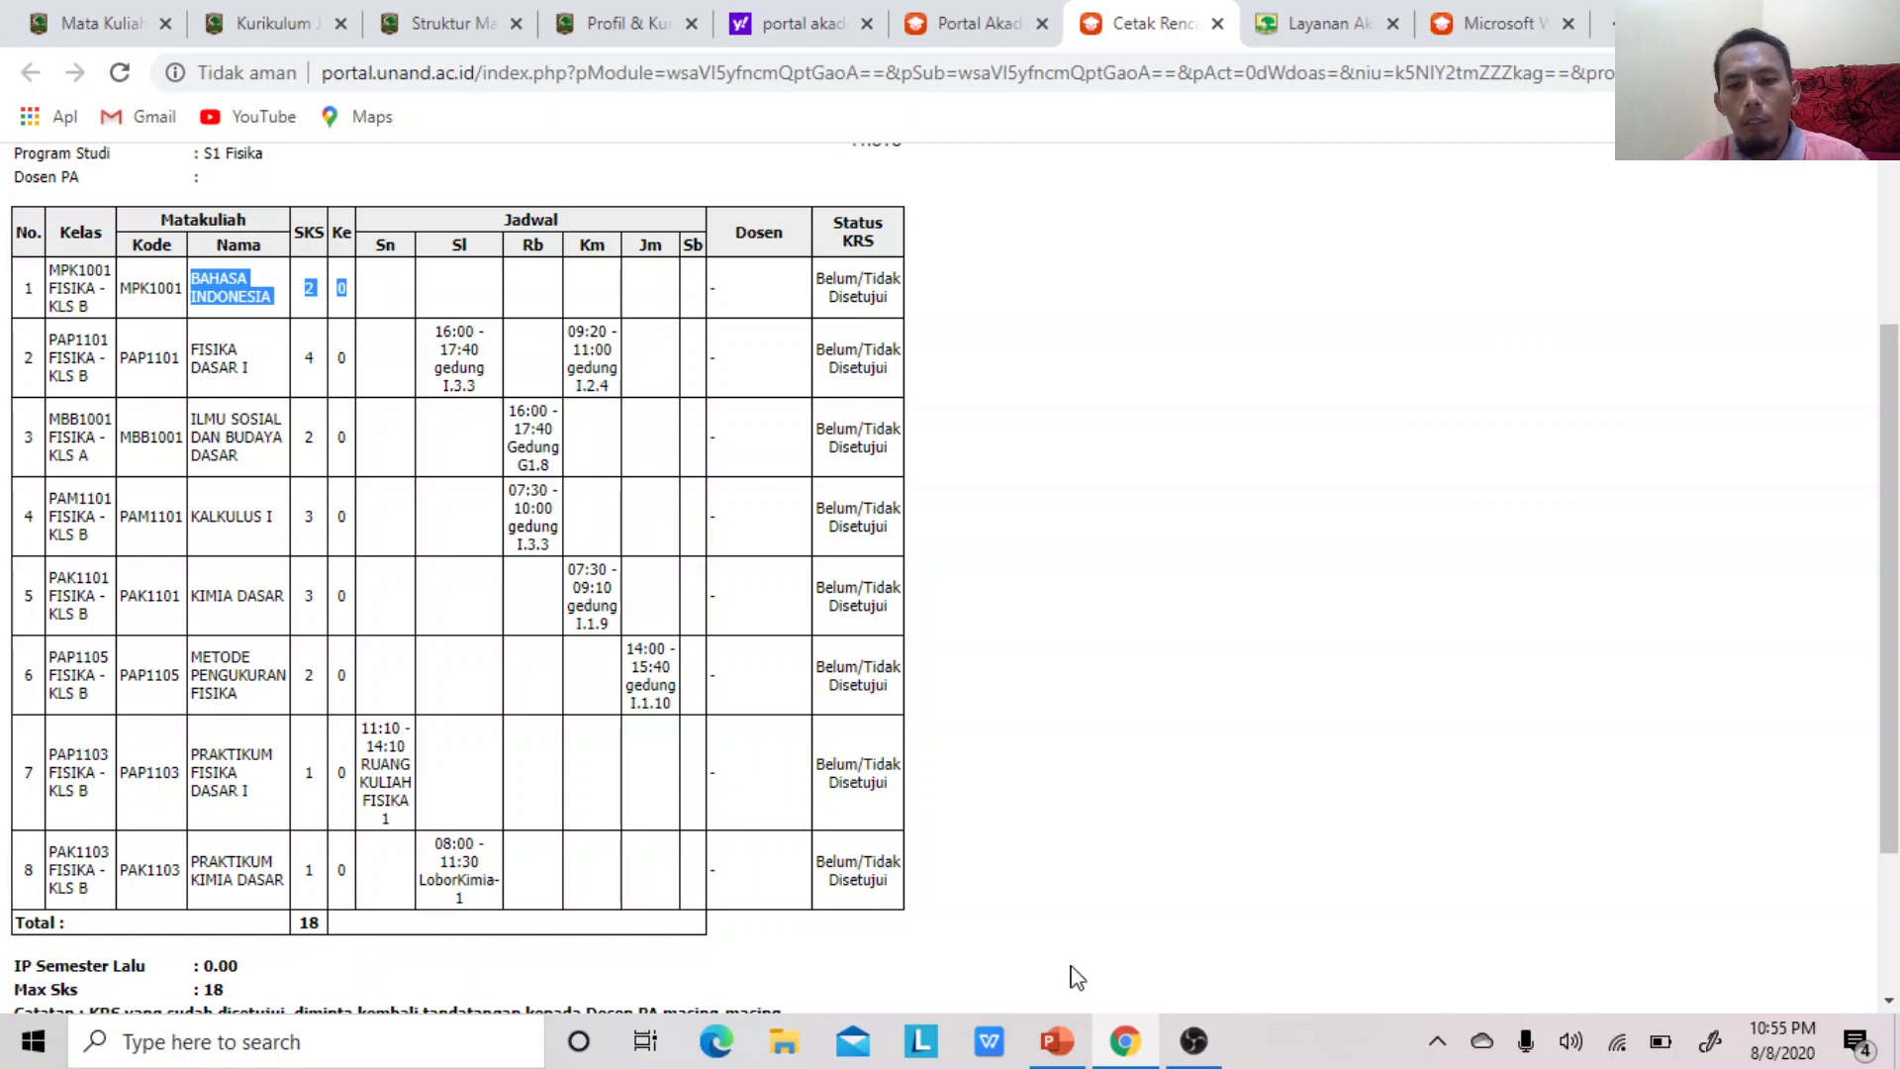
Switch to PowerPoint and start the slide show from the "Mata Kuliah MKDU" slide
click(1057, 1041)
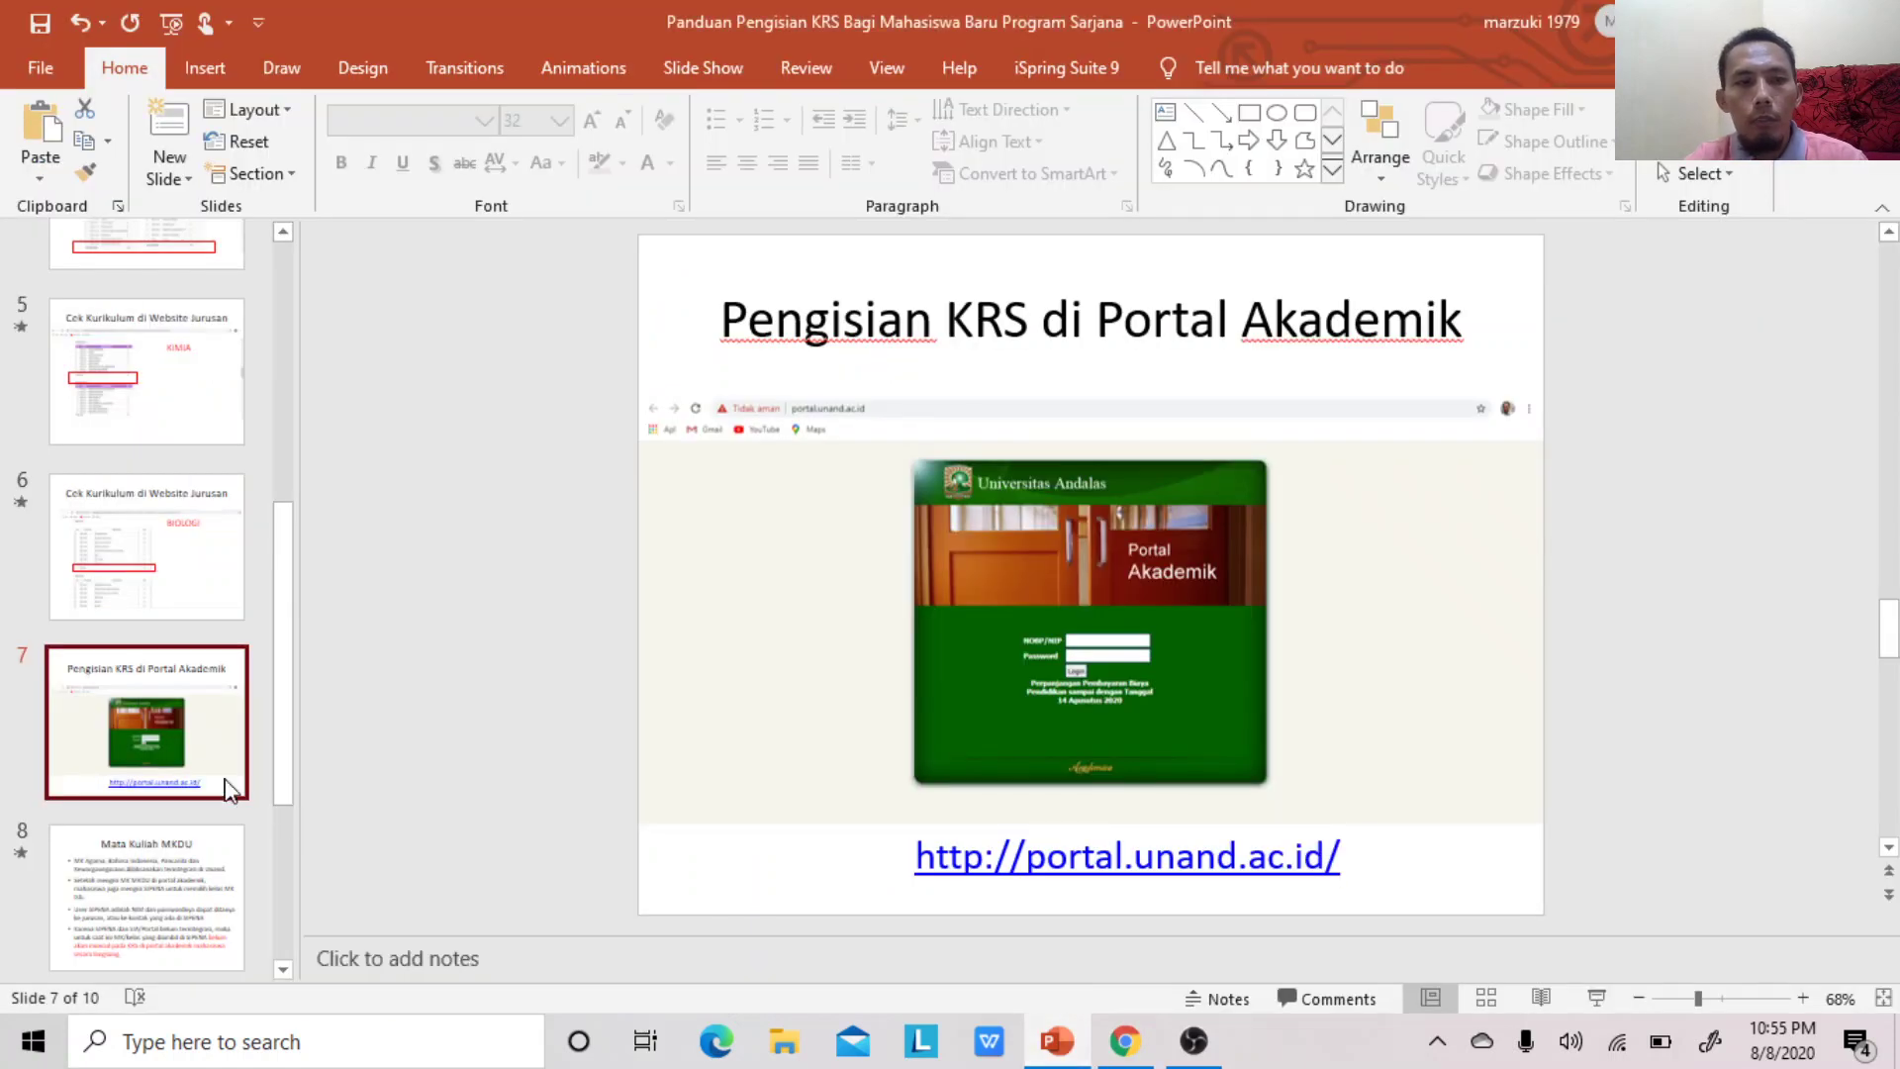
scroll(187, 742, down, 2)
click(187, 742)
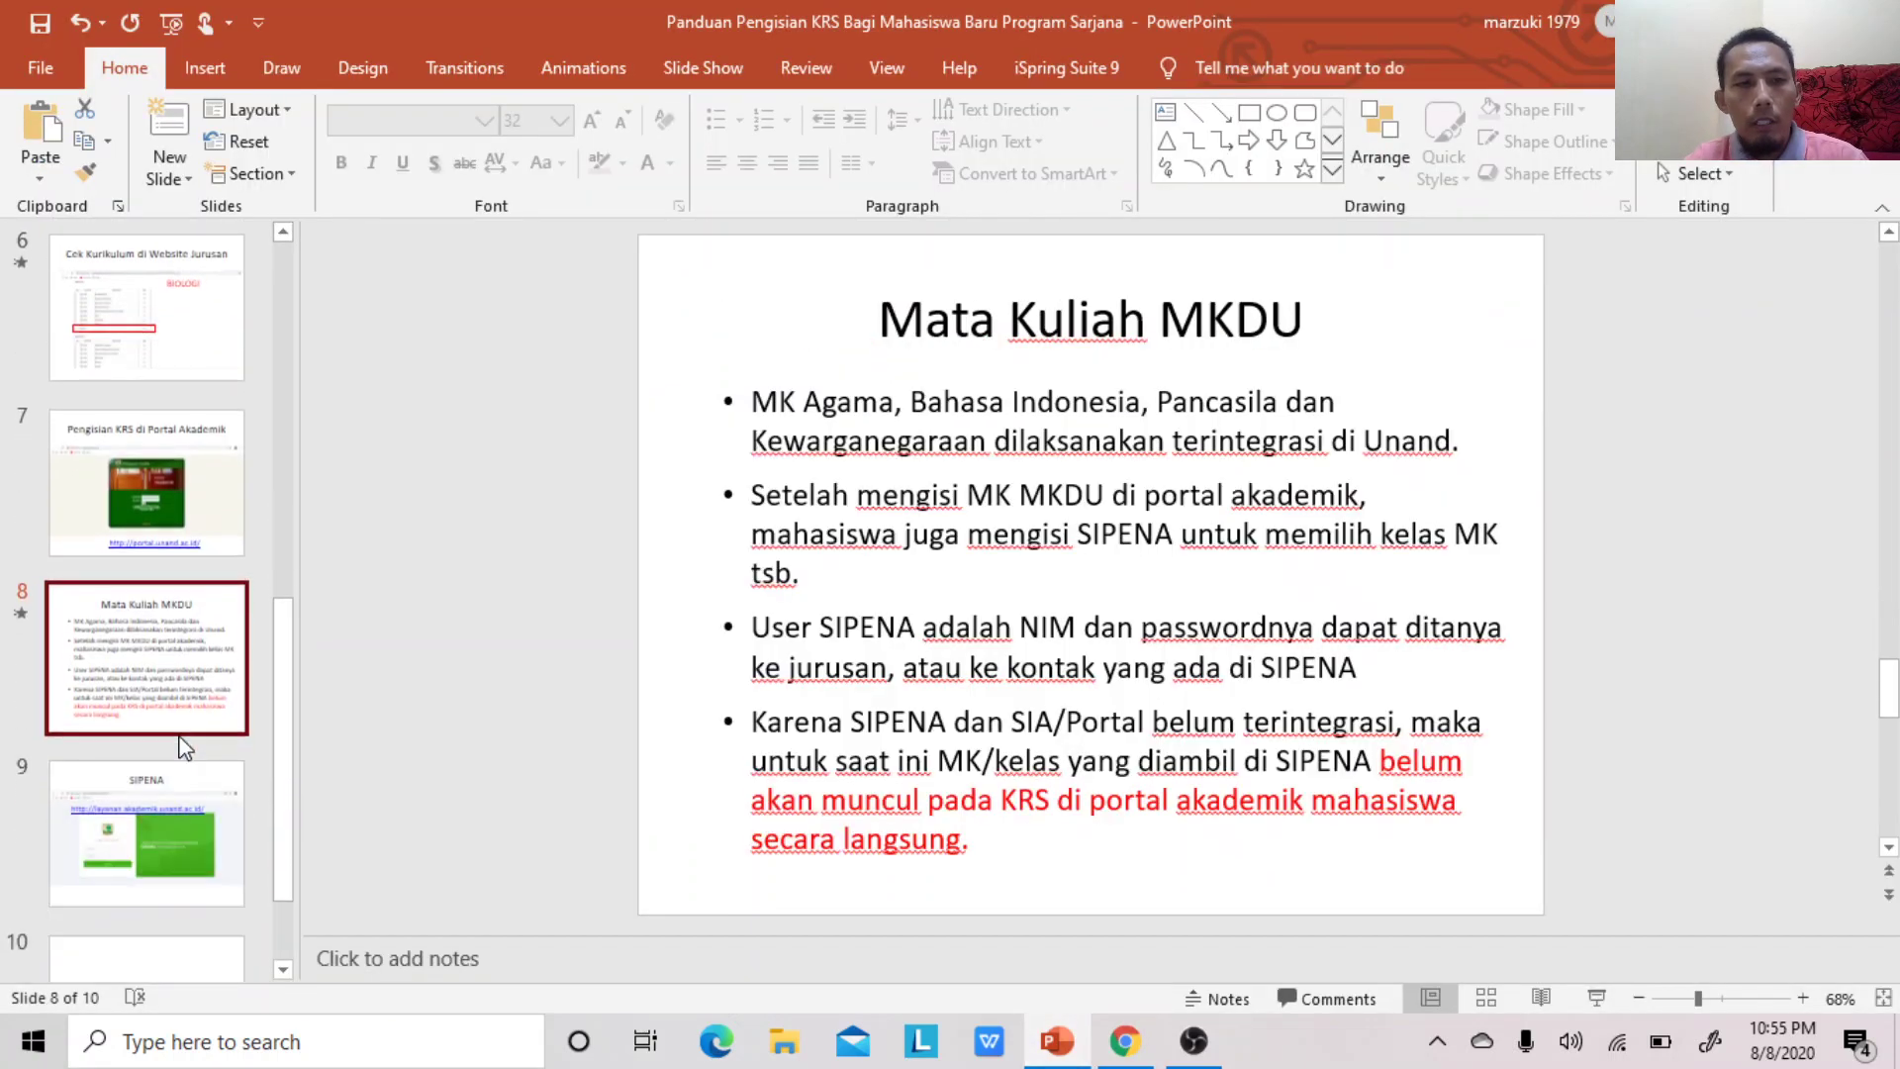
click(1600, 998)
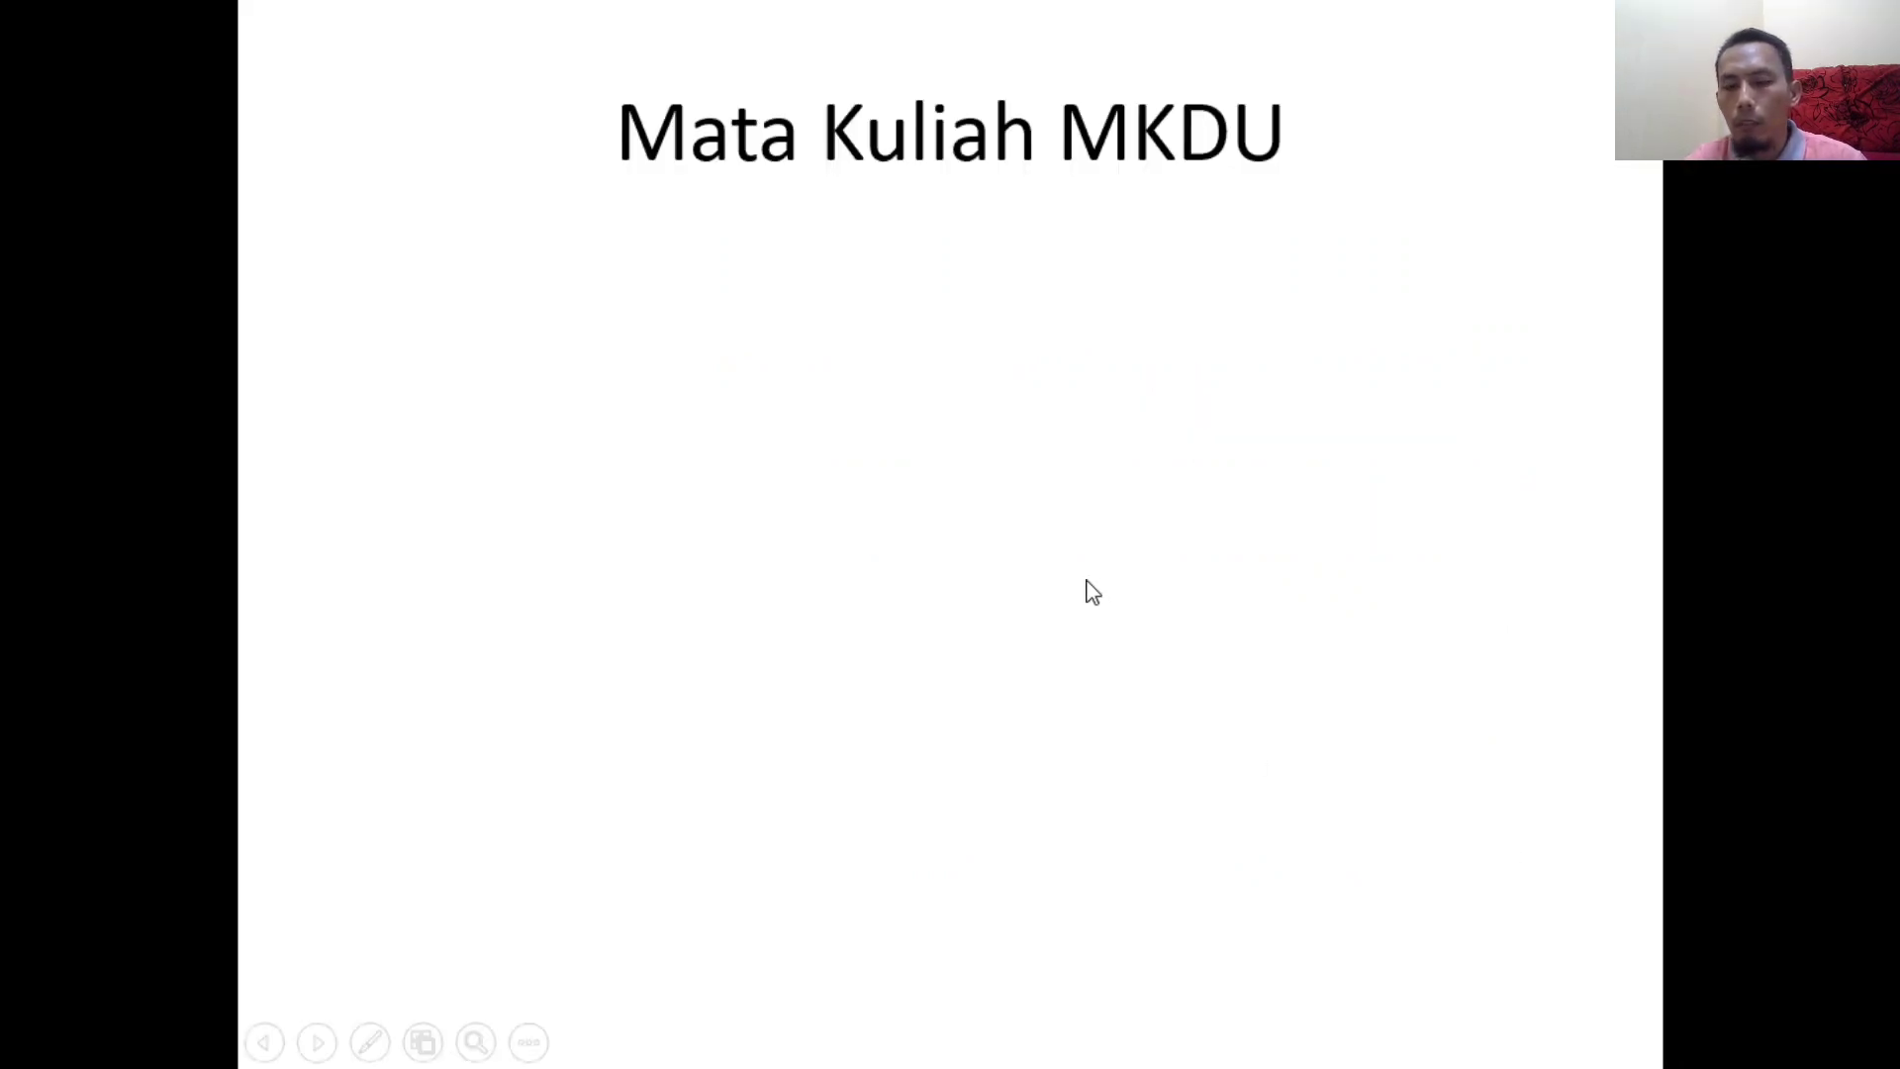
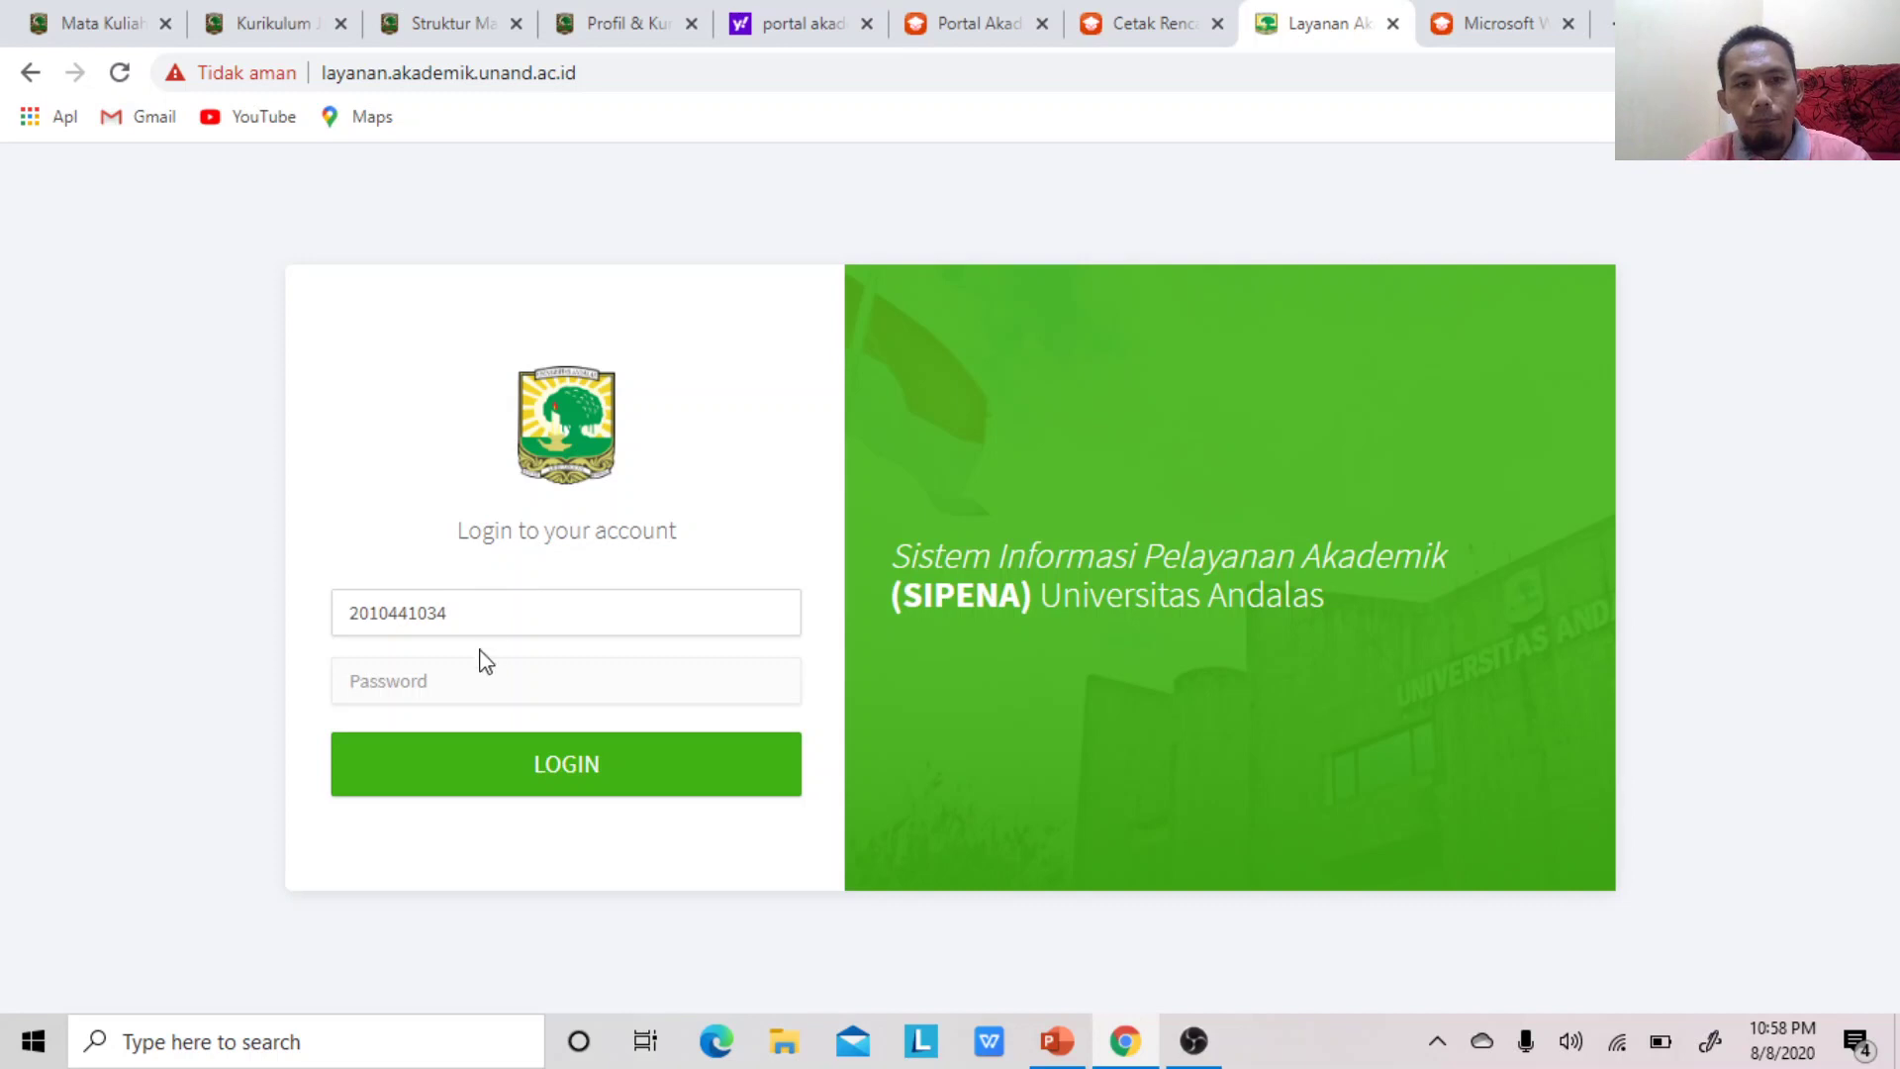
Enter the account password on the SIPENA login page and log in
click(476, 676)
text(•••••)
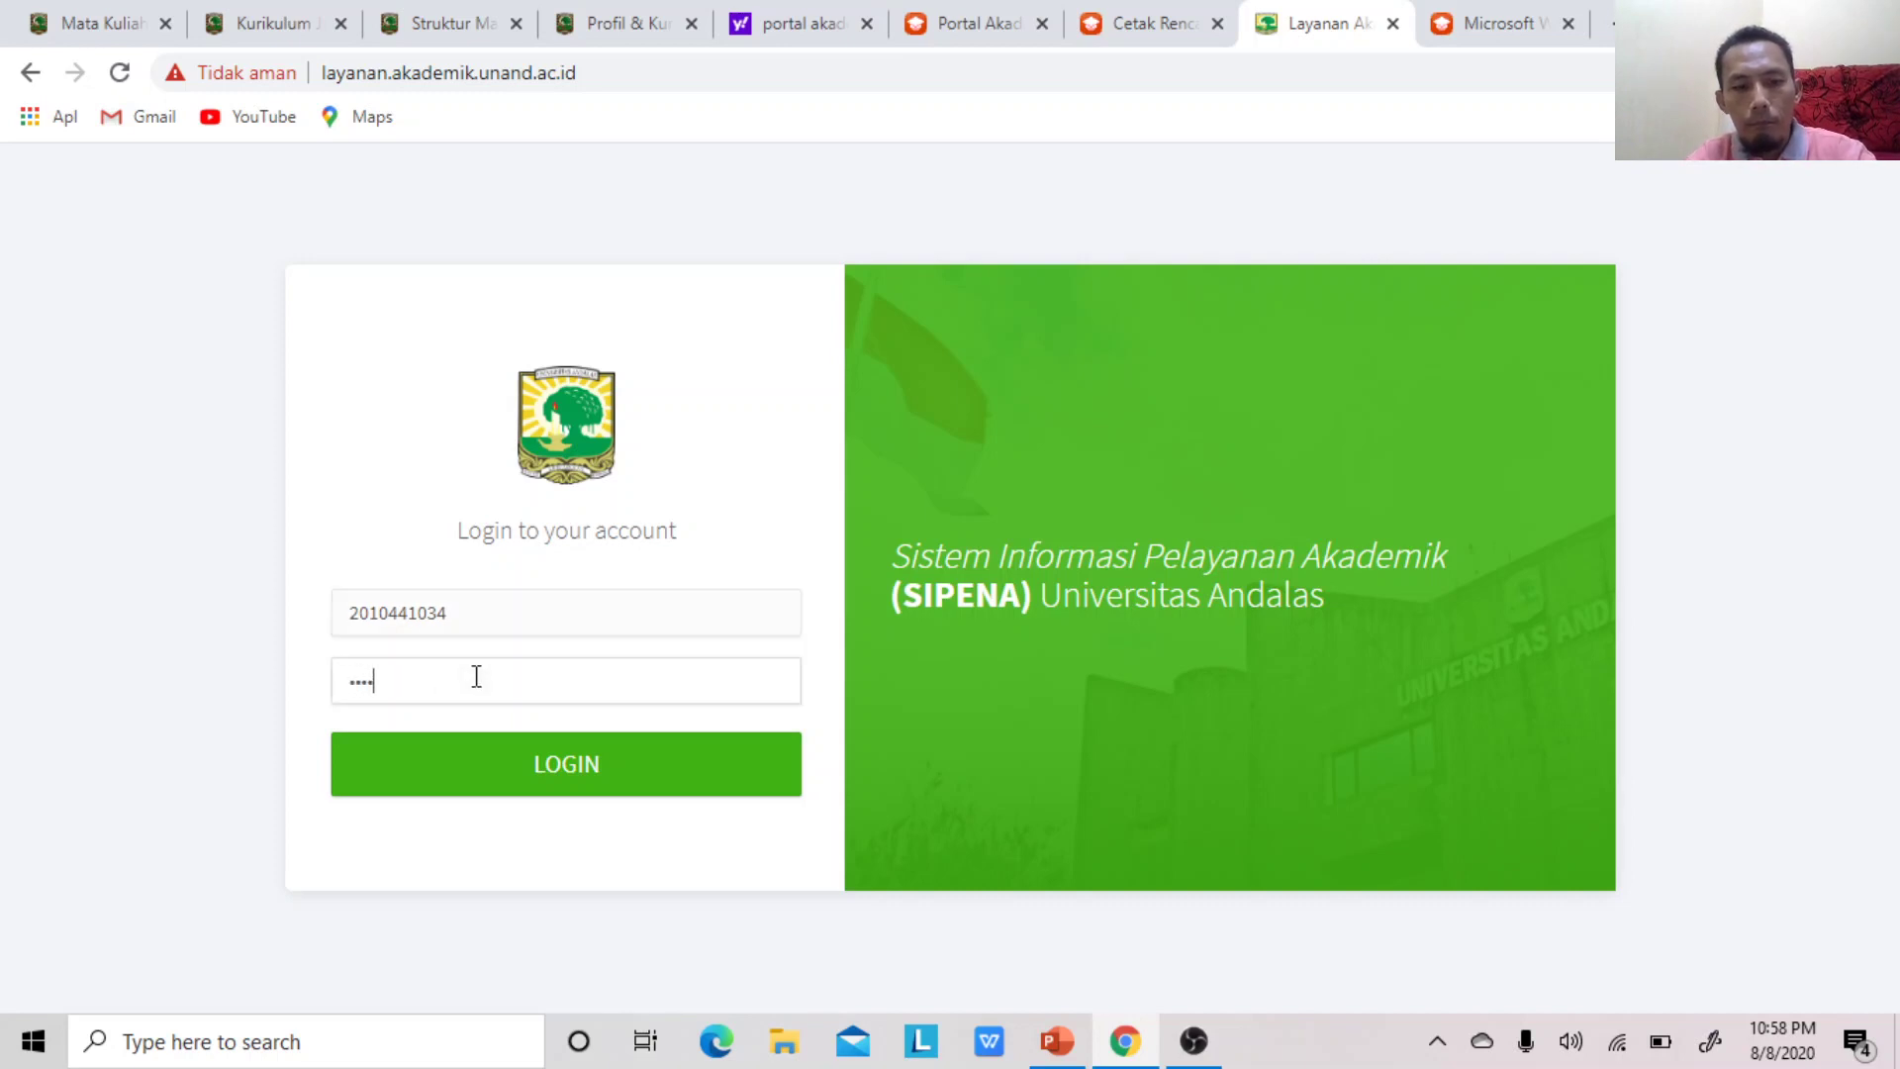
click(498, 771)
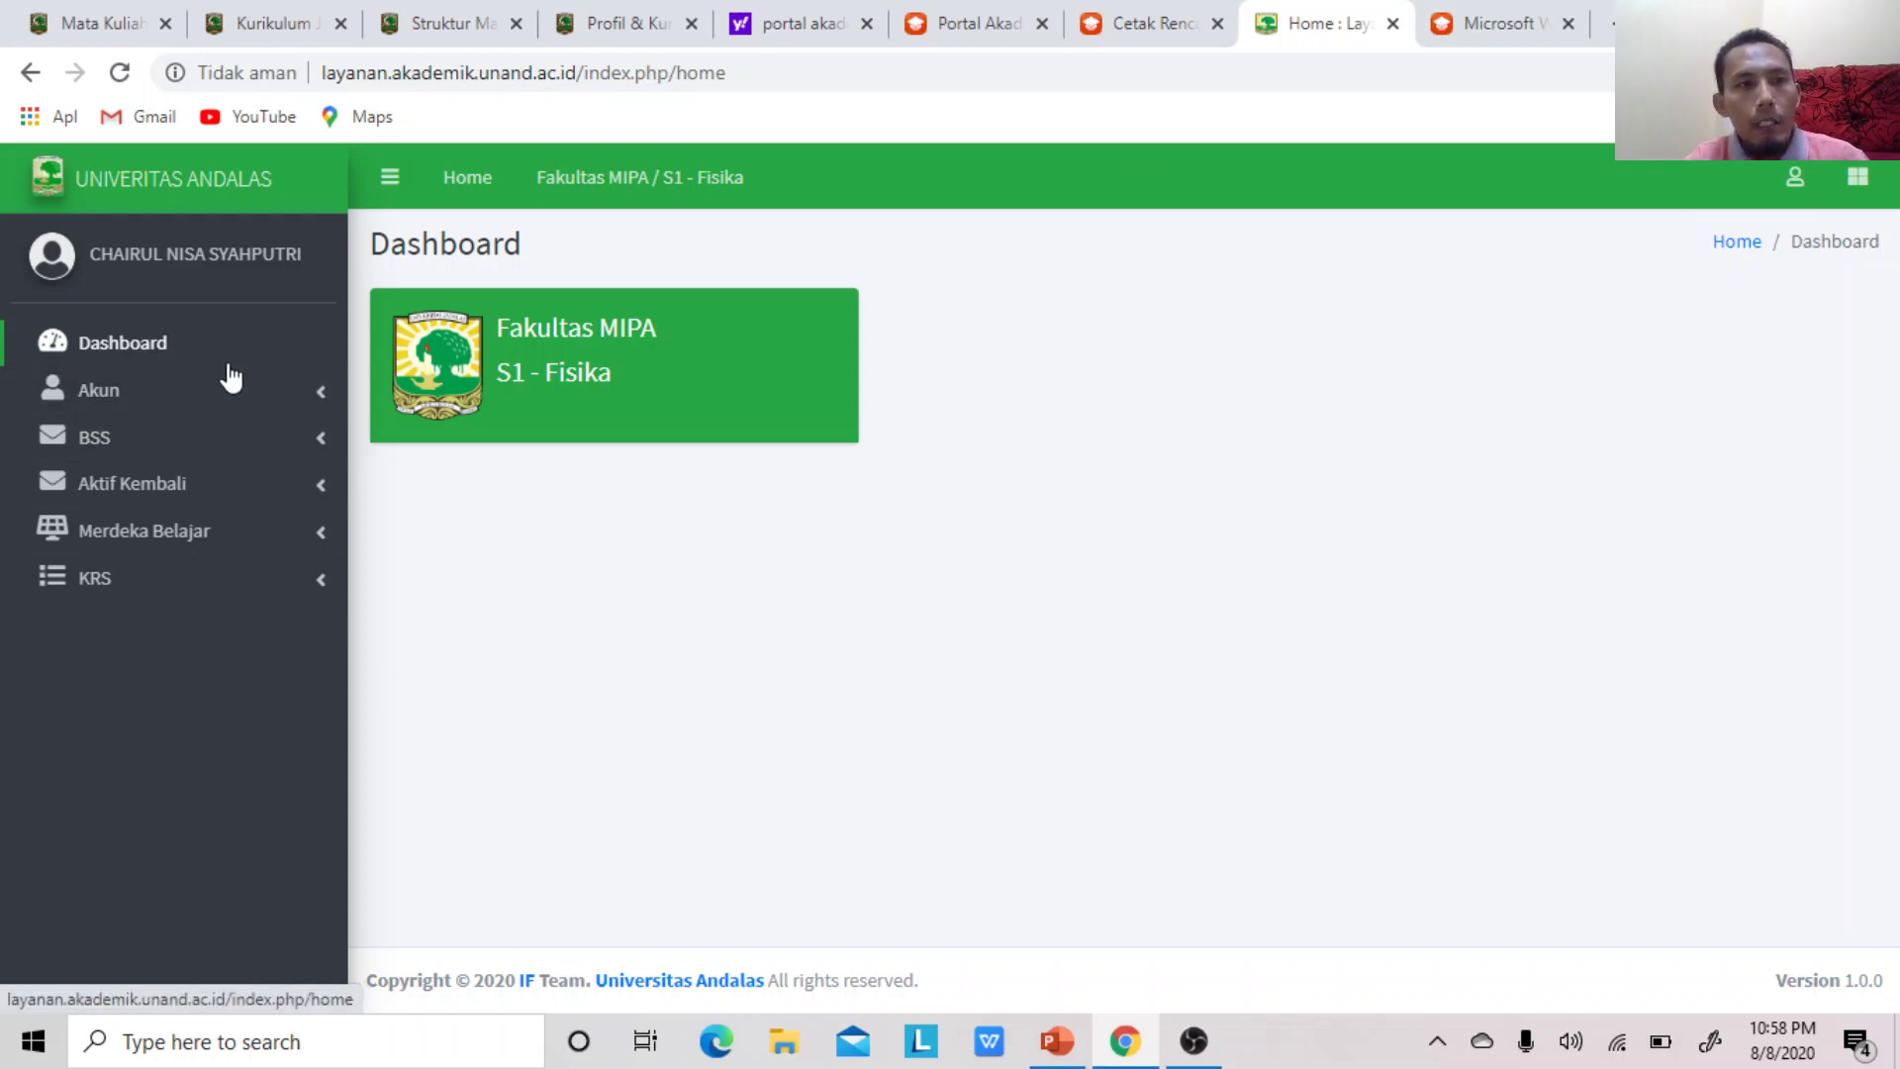
Examine the options offered under Akun, BSS, Aktif Kembali and Merdeka Belajar in SIPENA
click(156, 394)
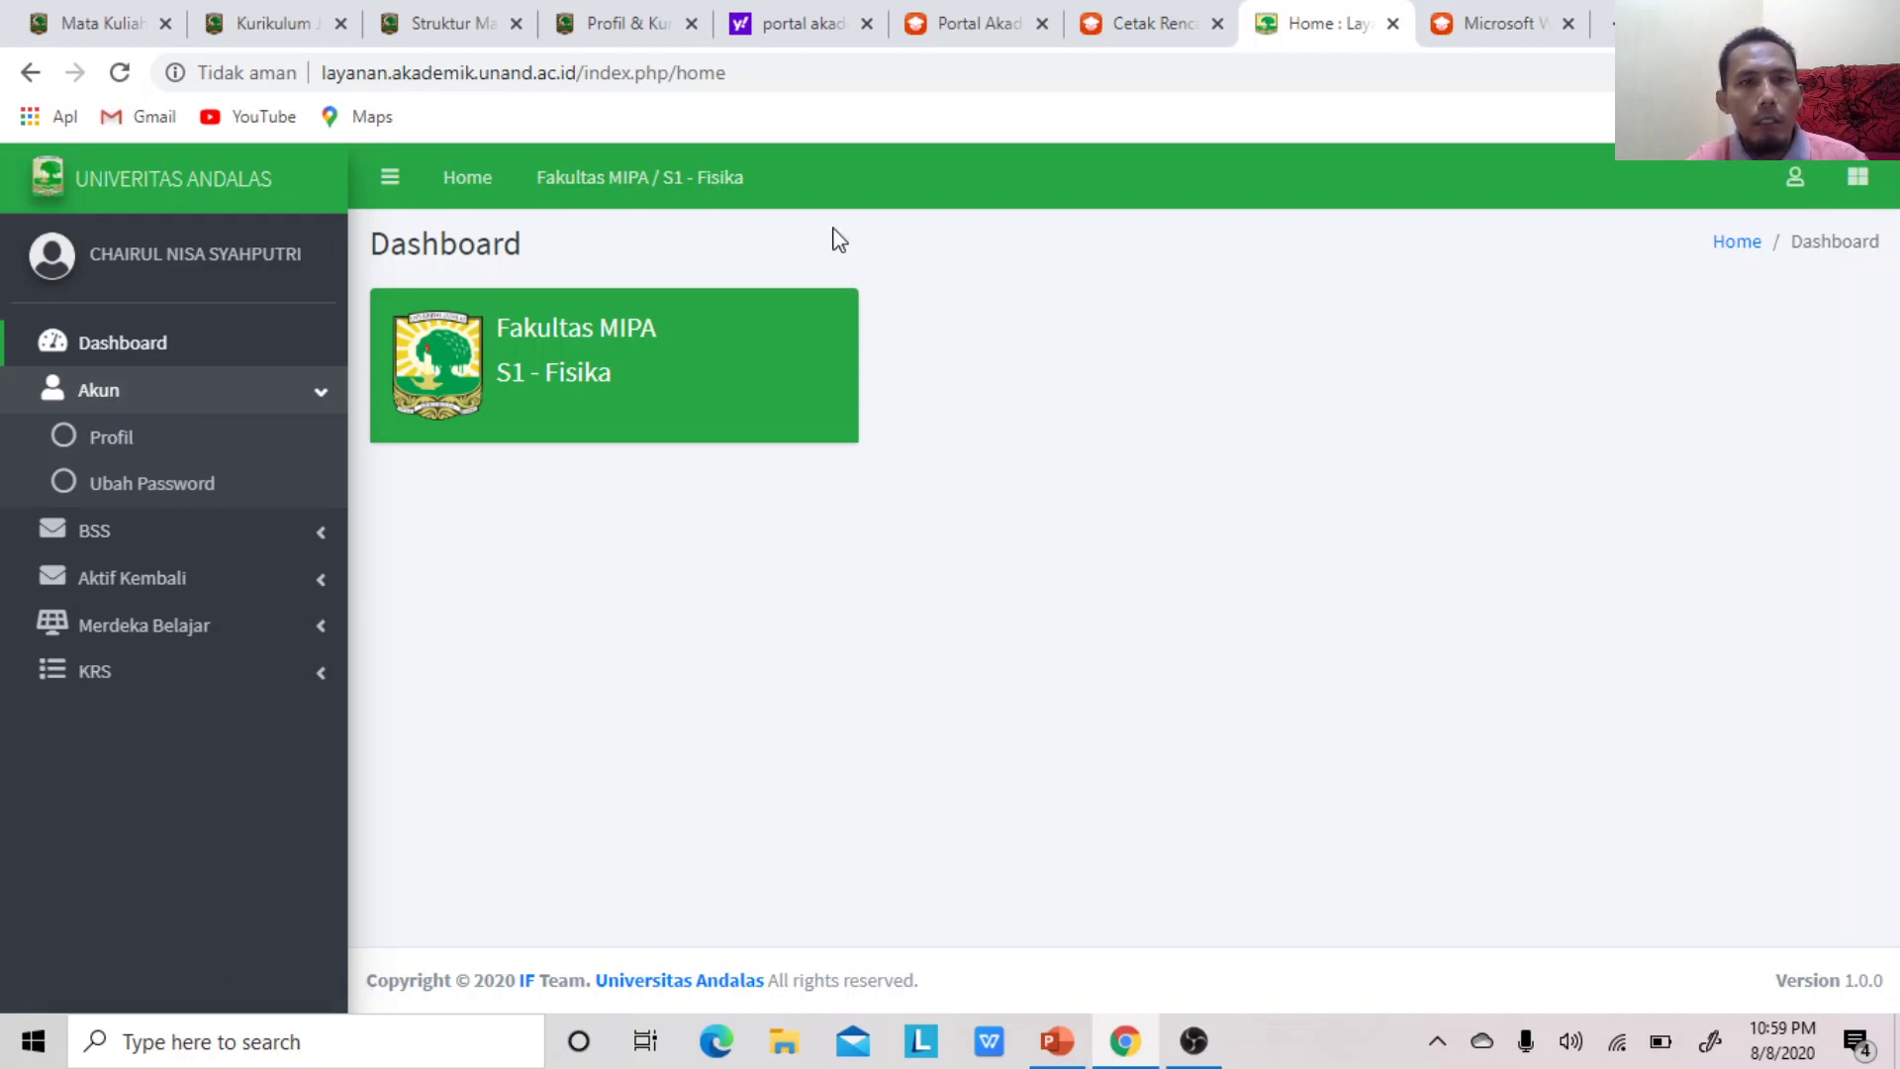
click(234, 541)
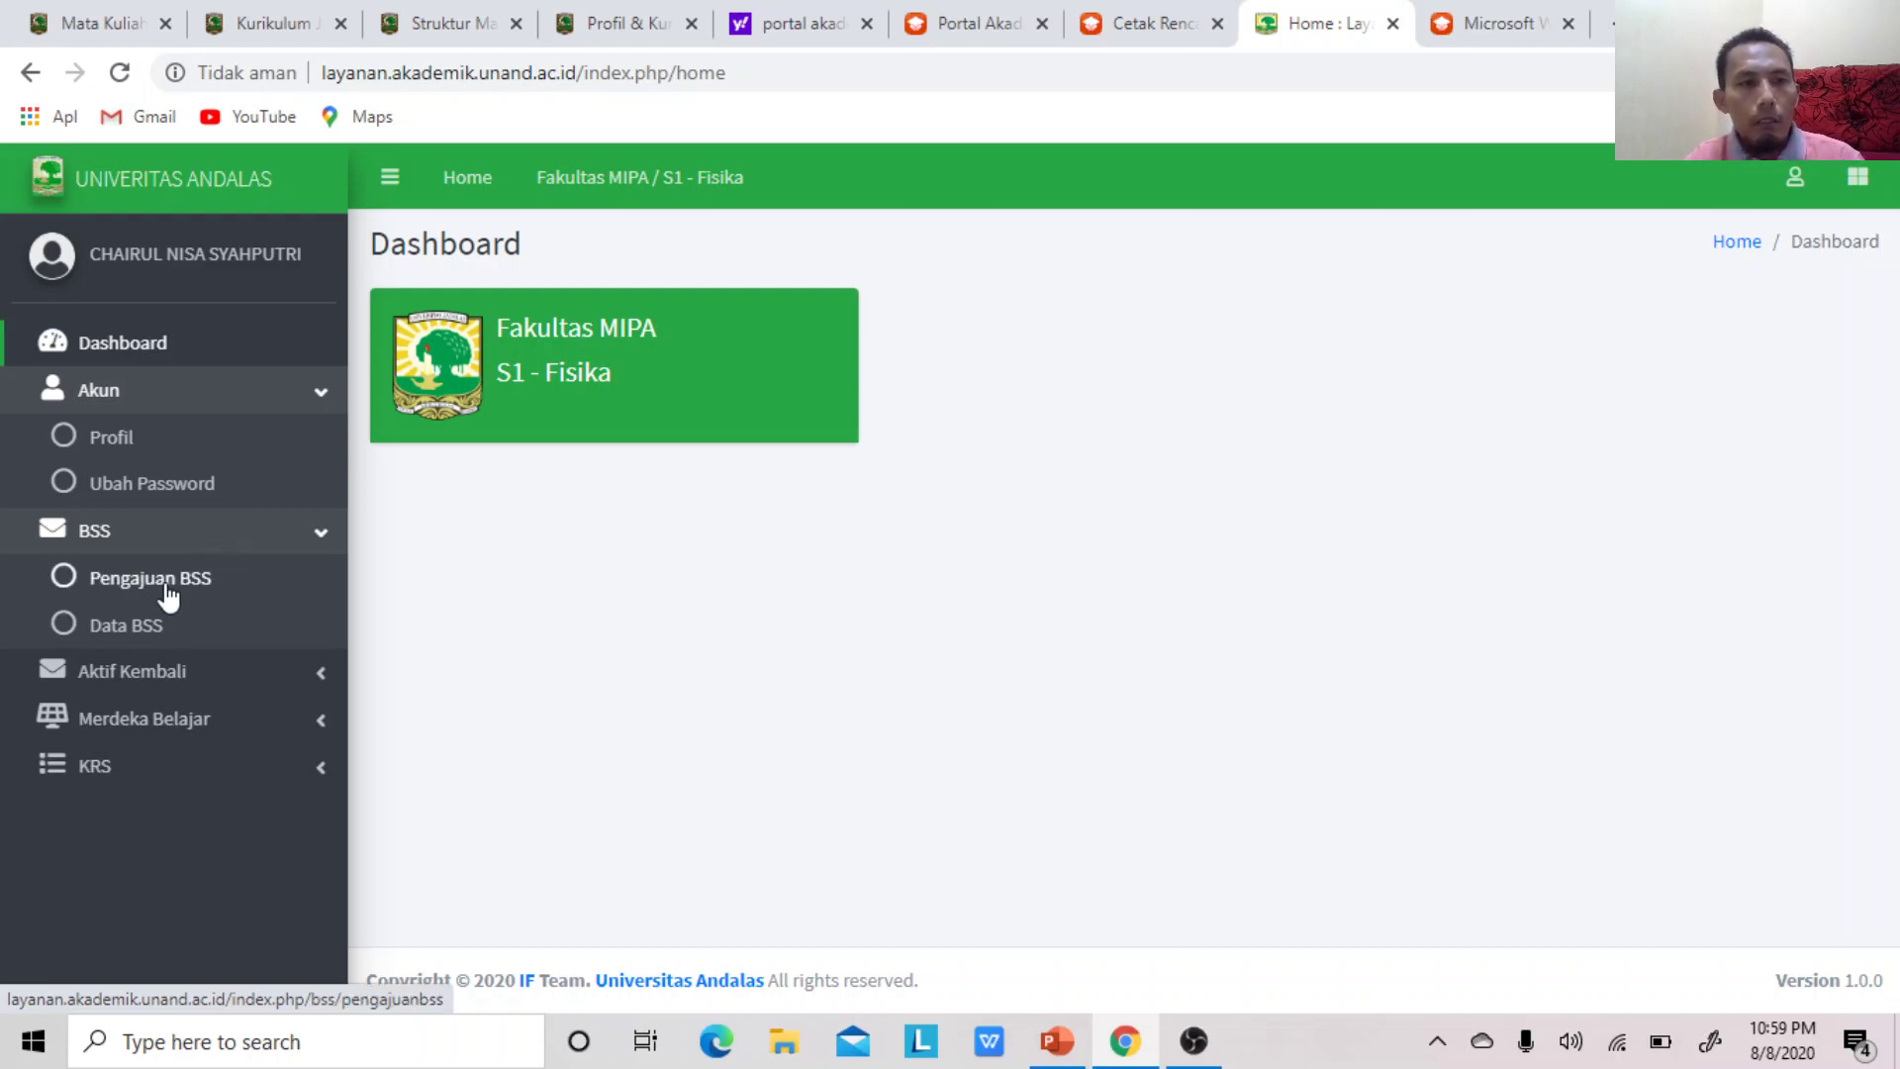
click(170, 685)
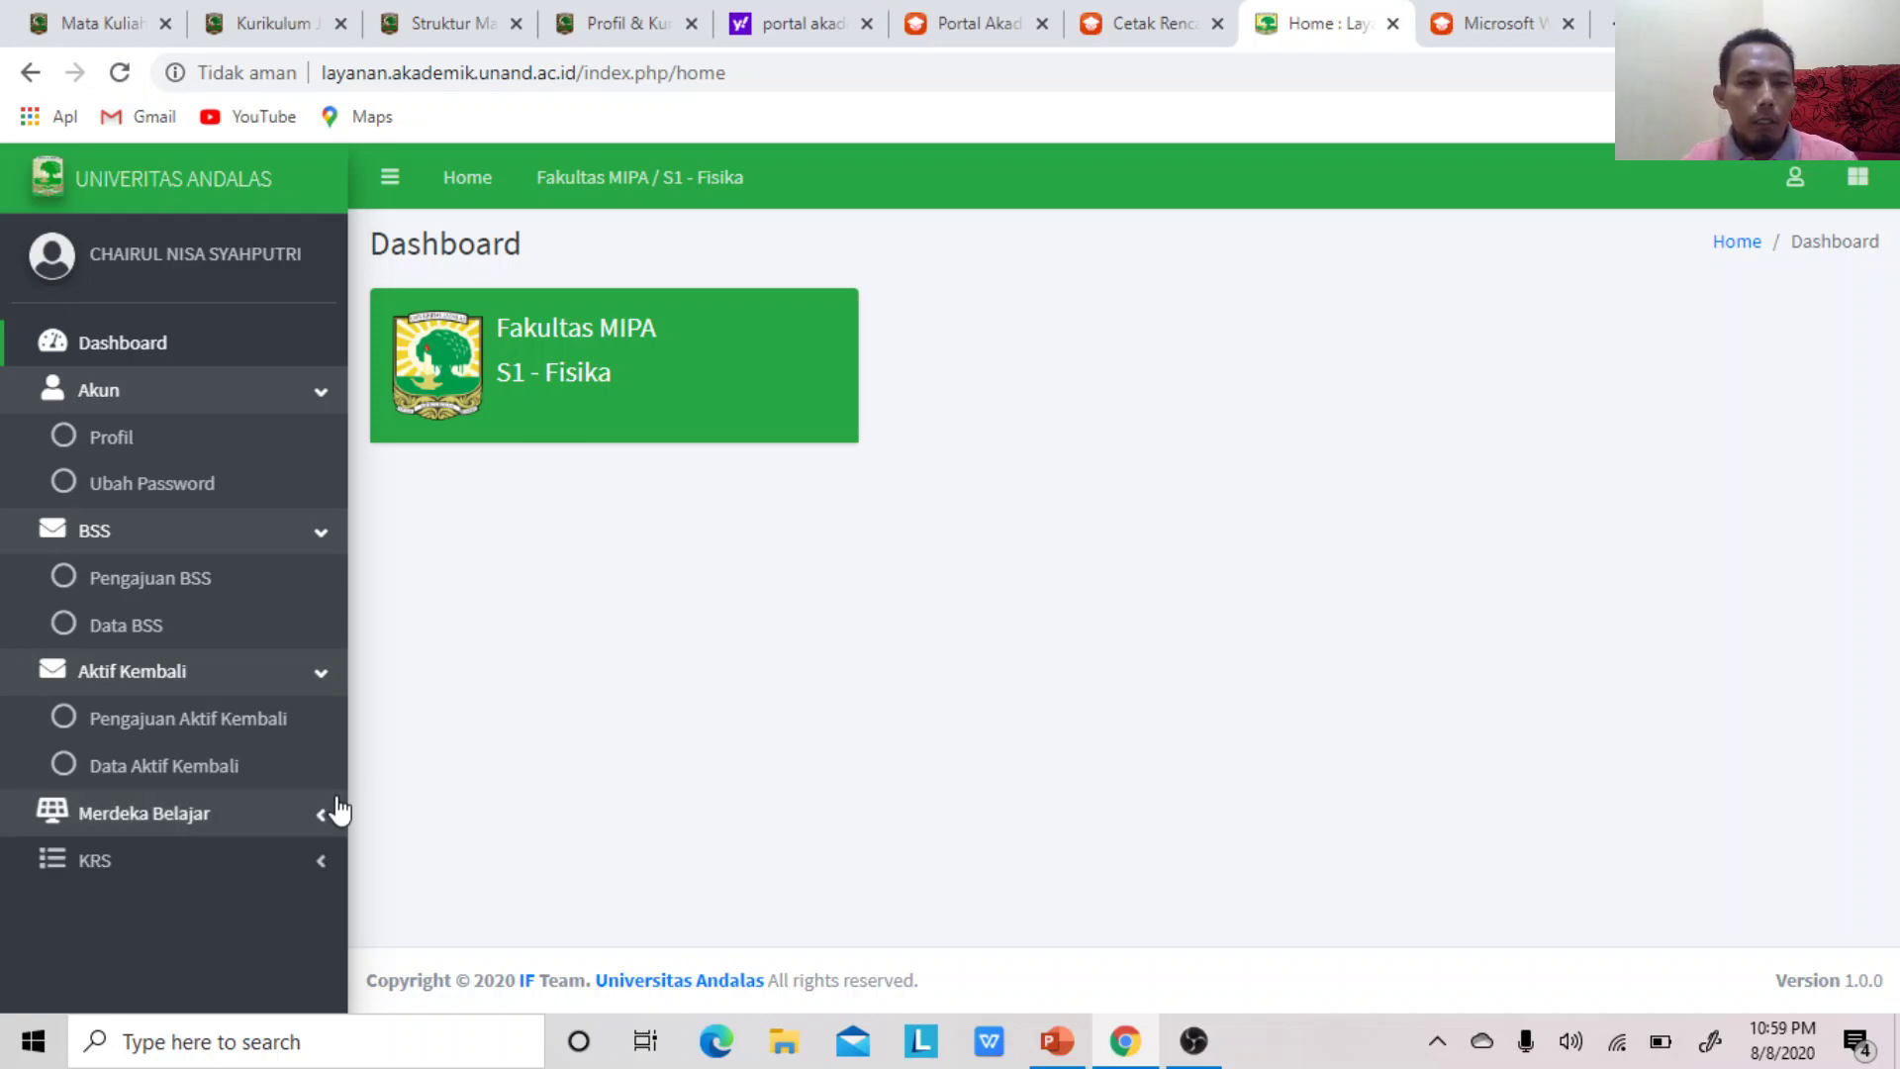
click(180, 820)
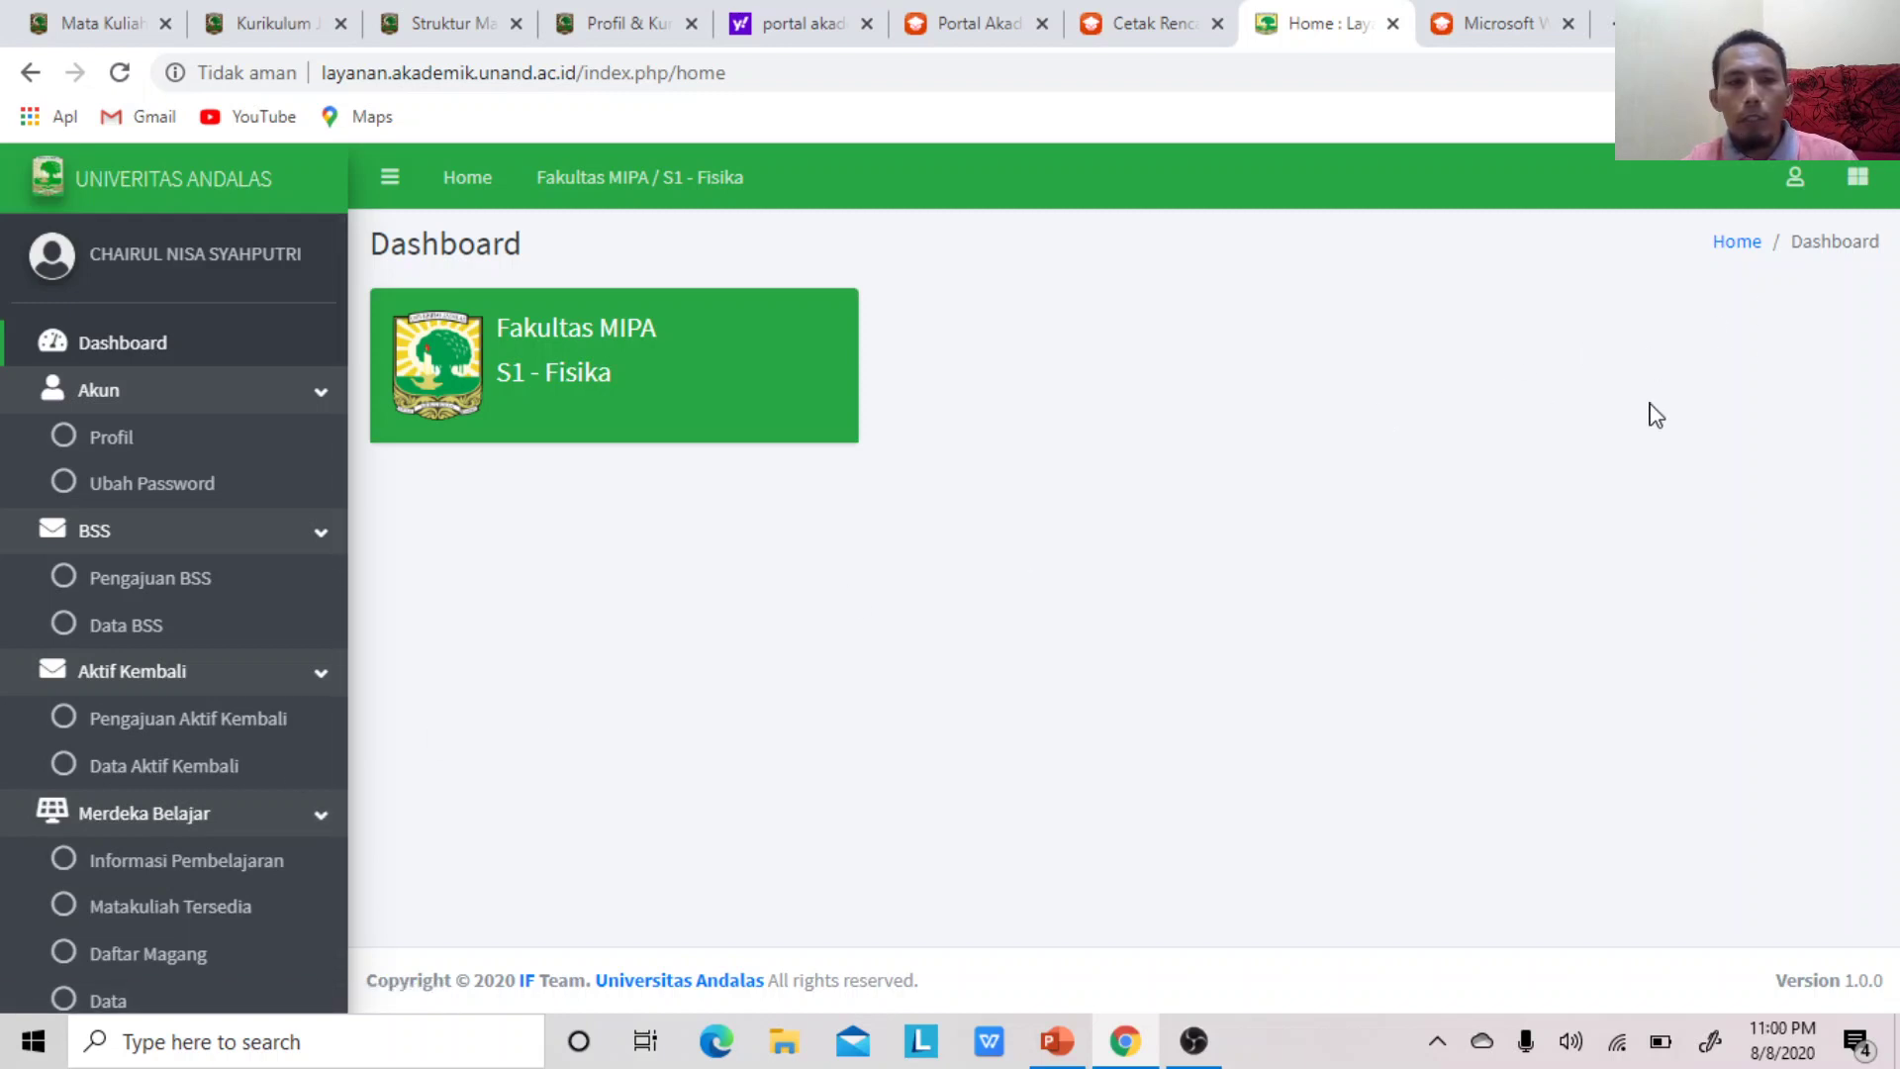
click(246, 670)
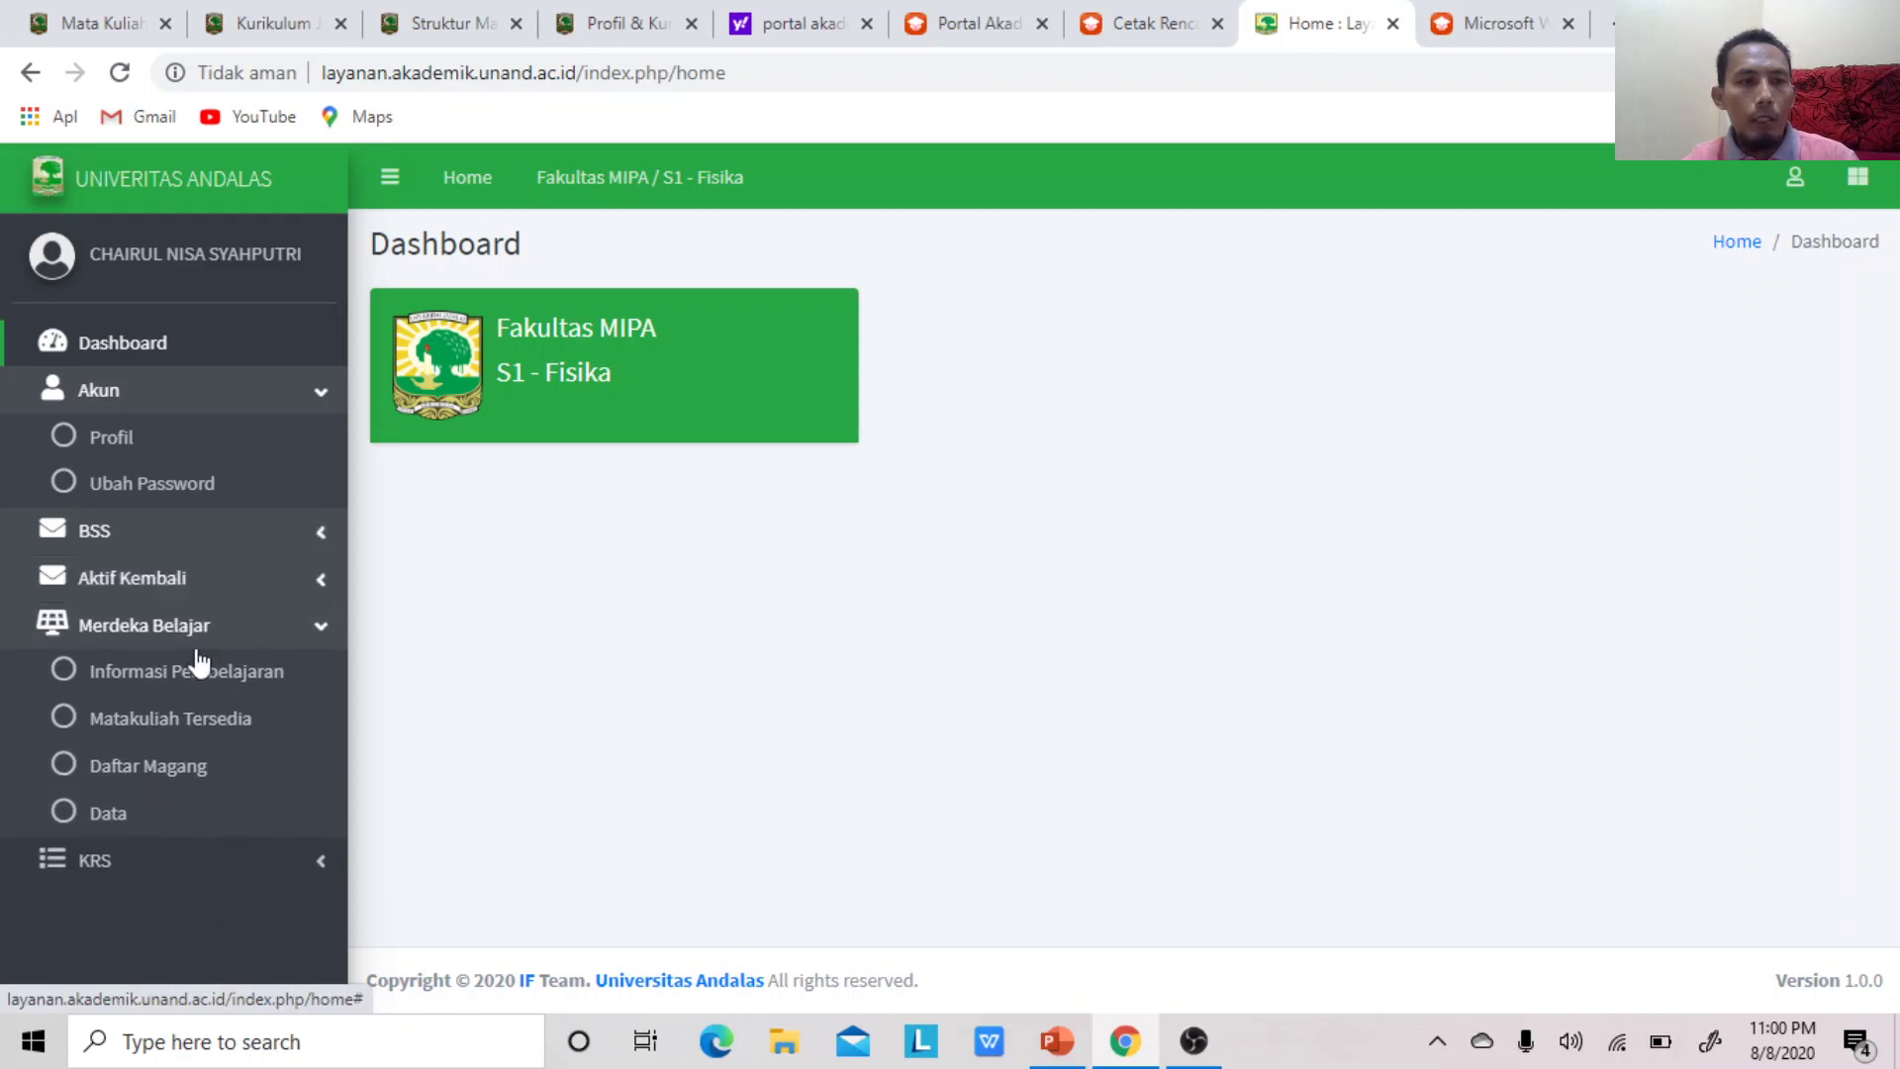
click(295, 638)
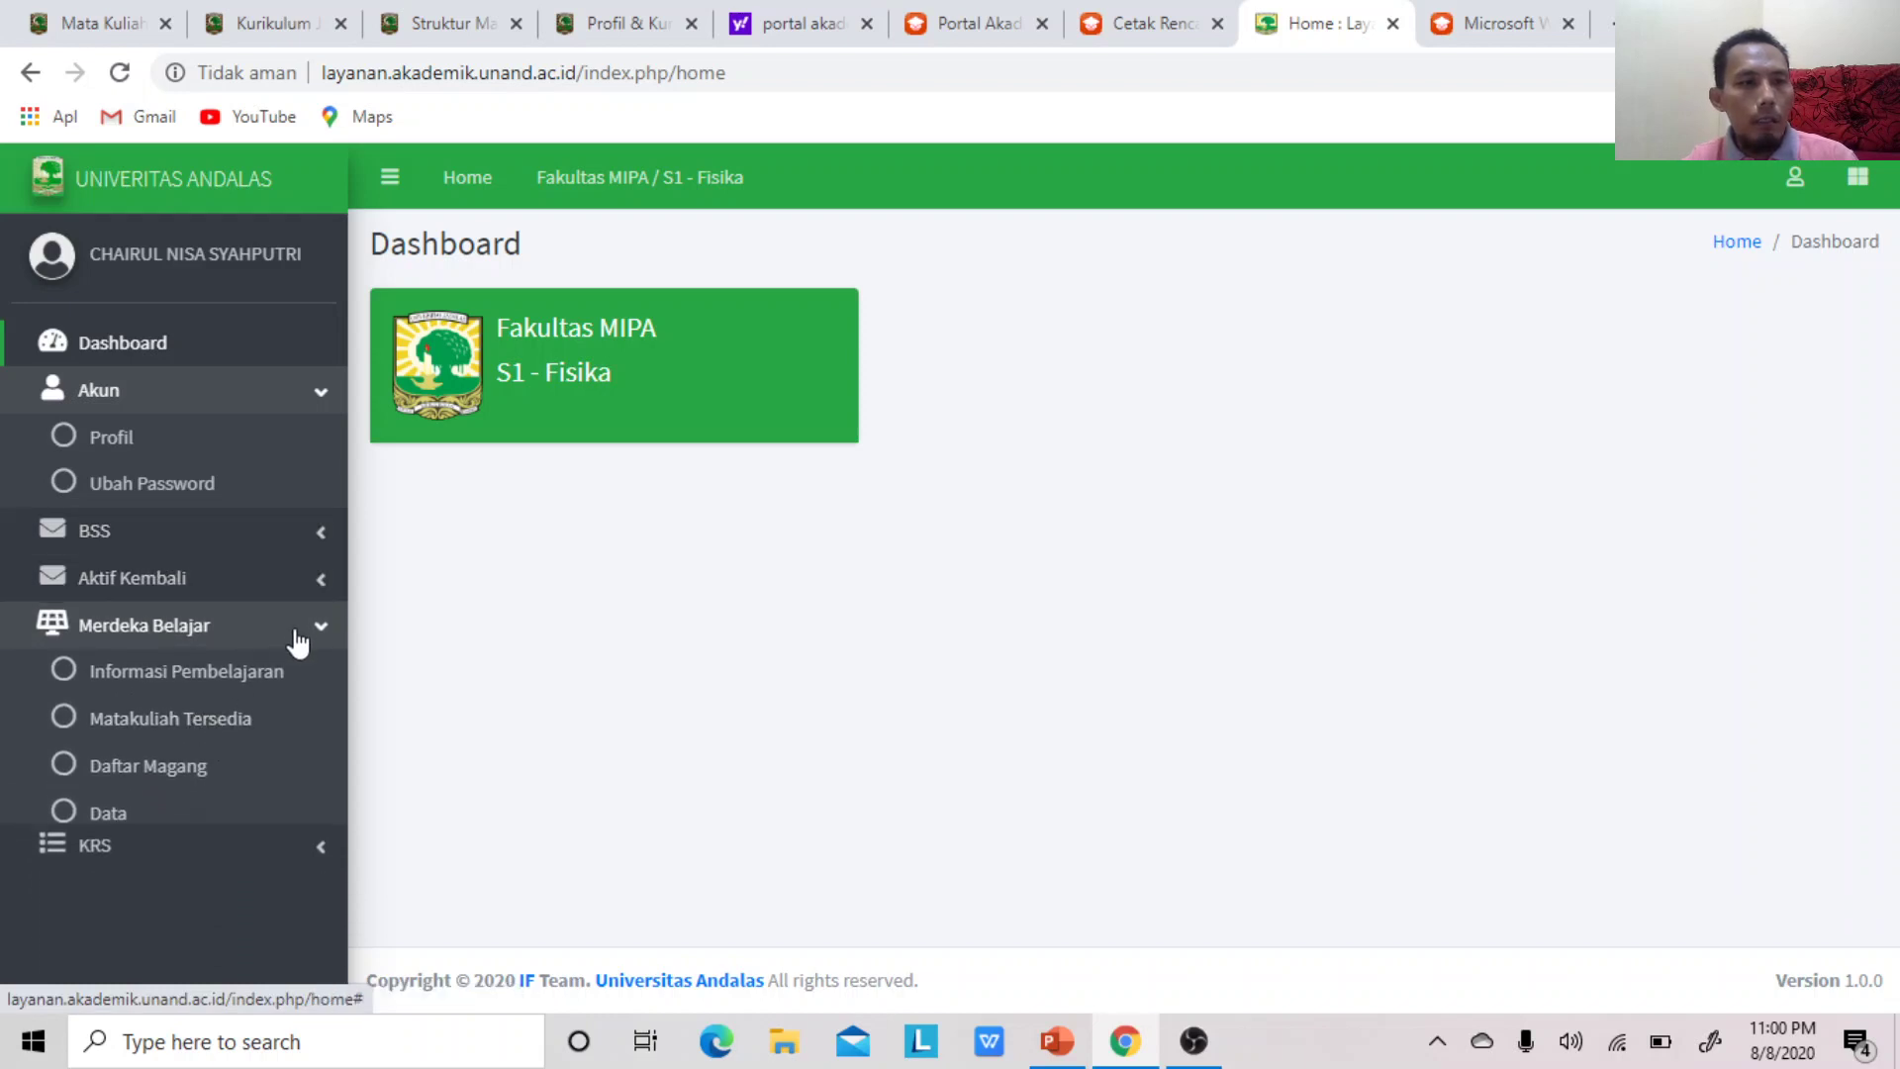
View the student's KRS page in SIPENA and return to the Kartu Rencana Studi in Portal Akademik
click(273, 689)
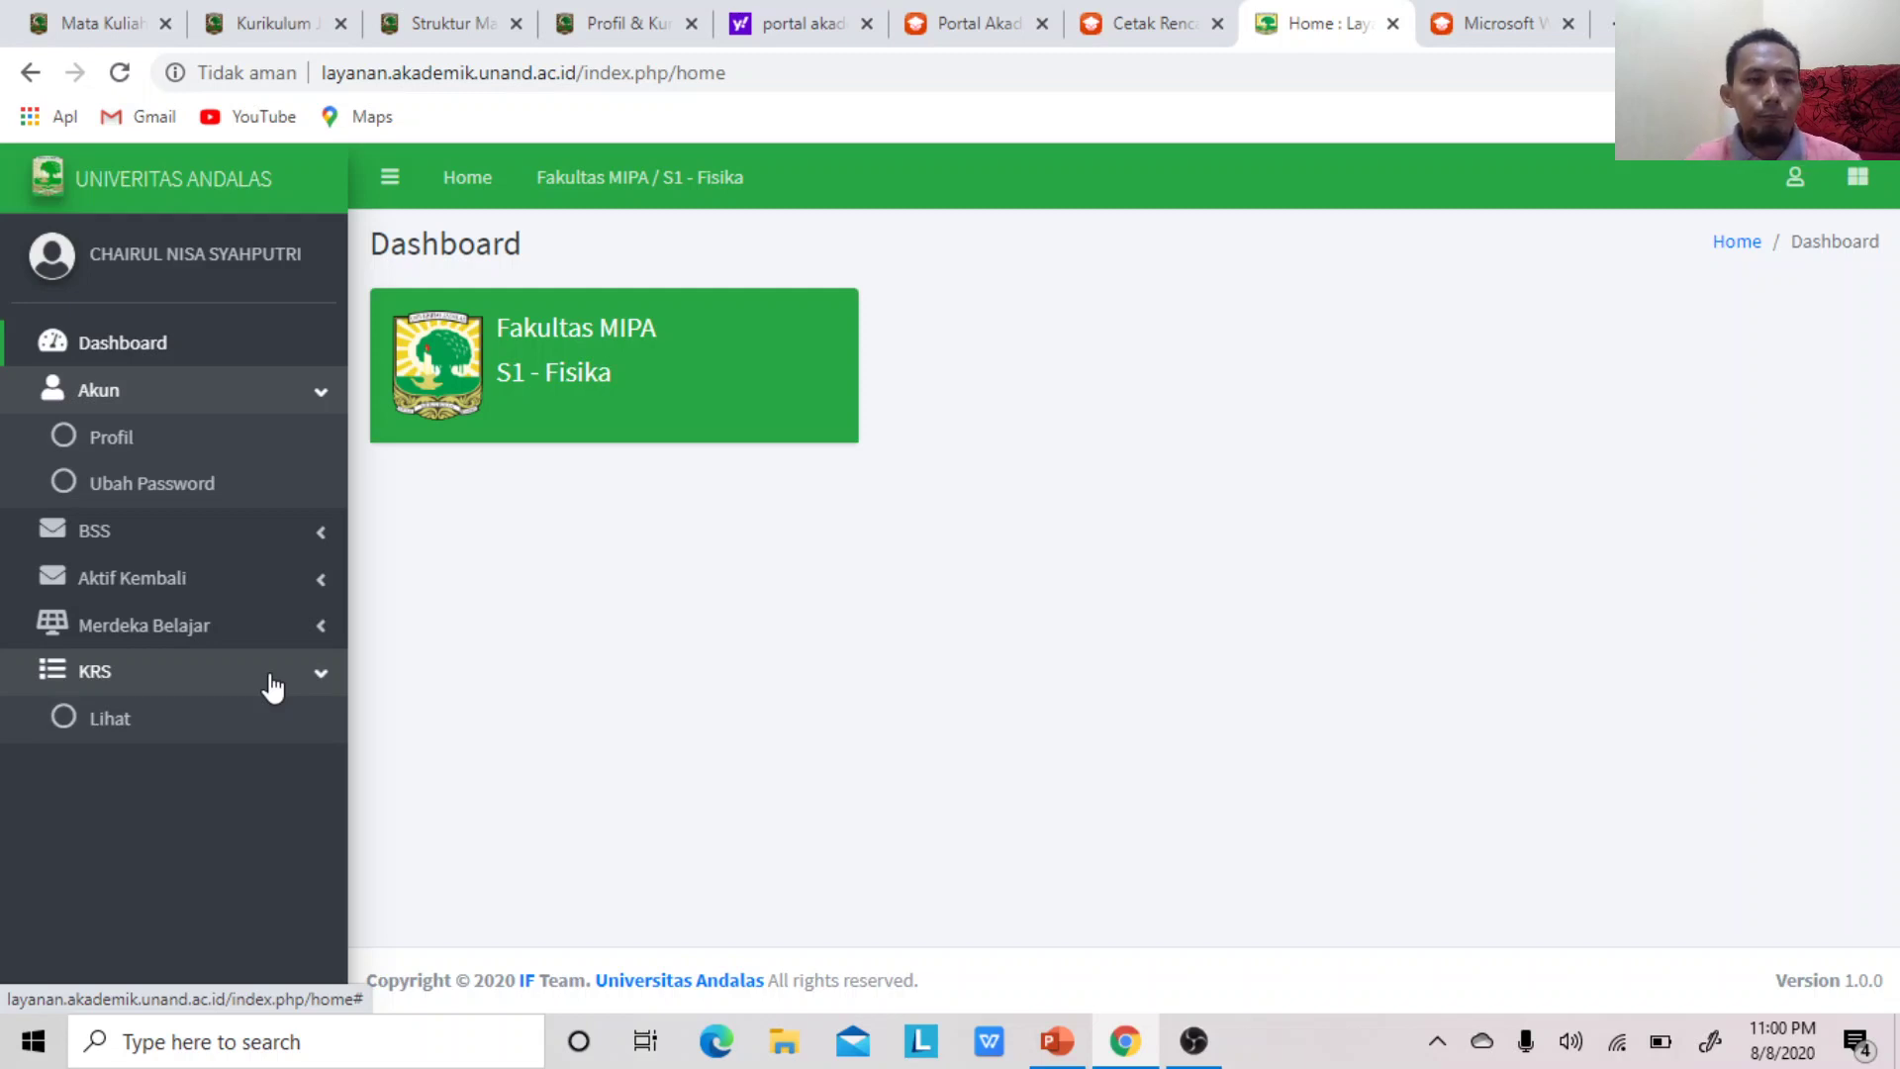
click(204, 722)
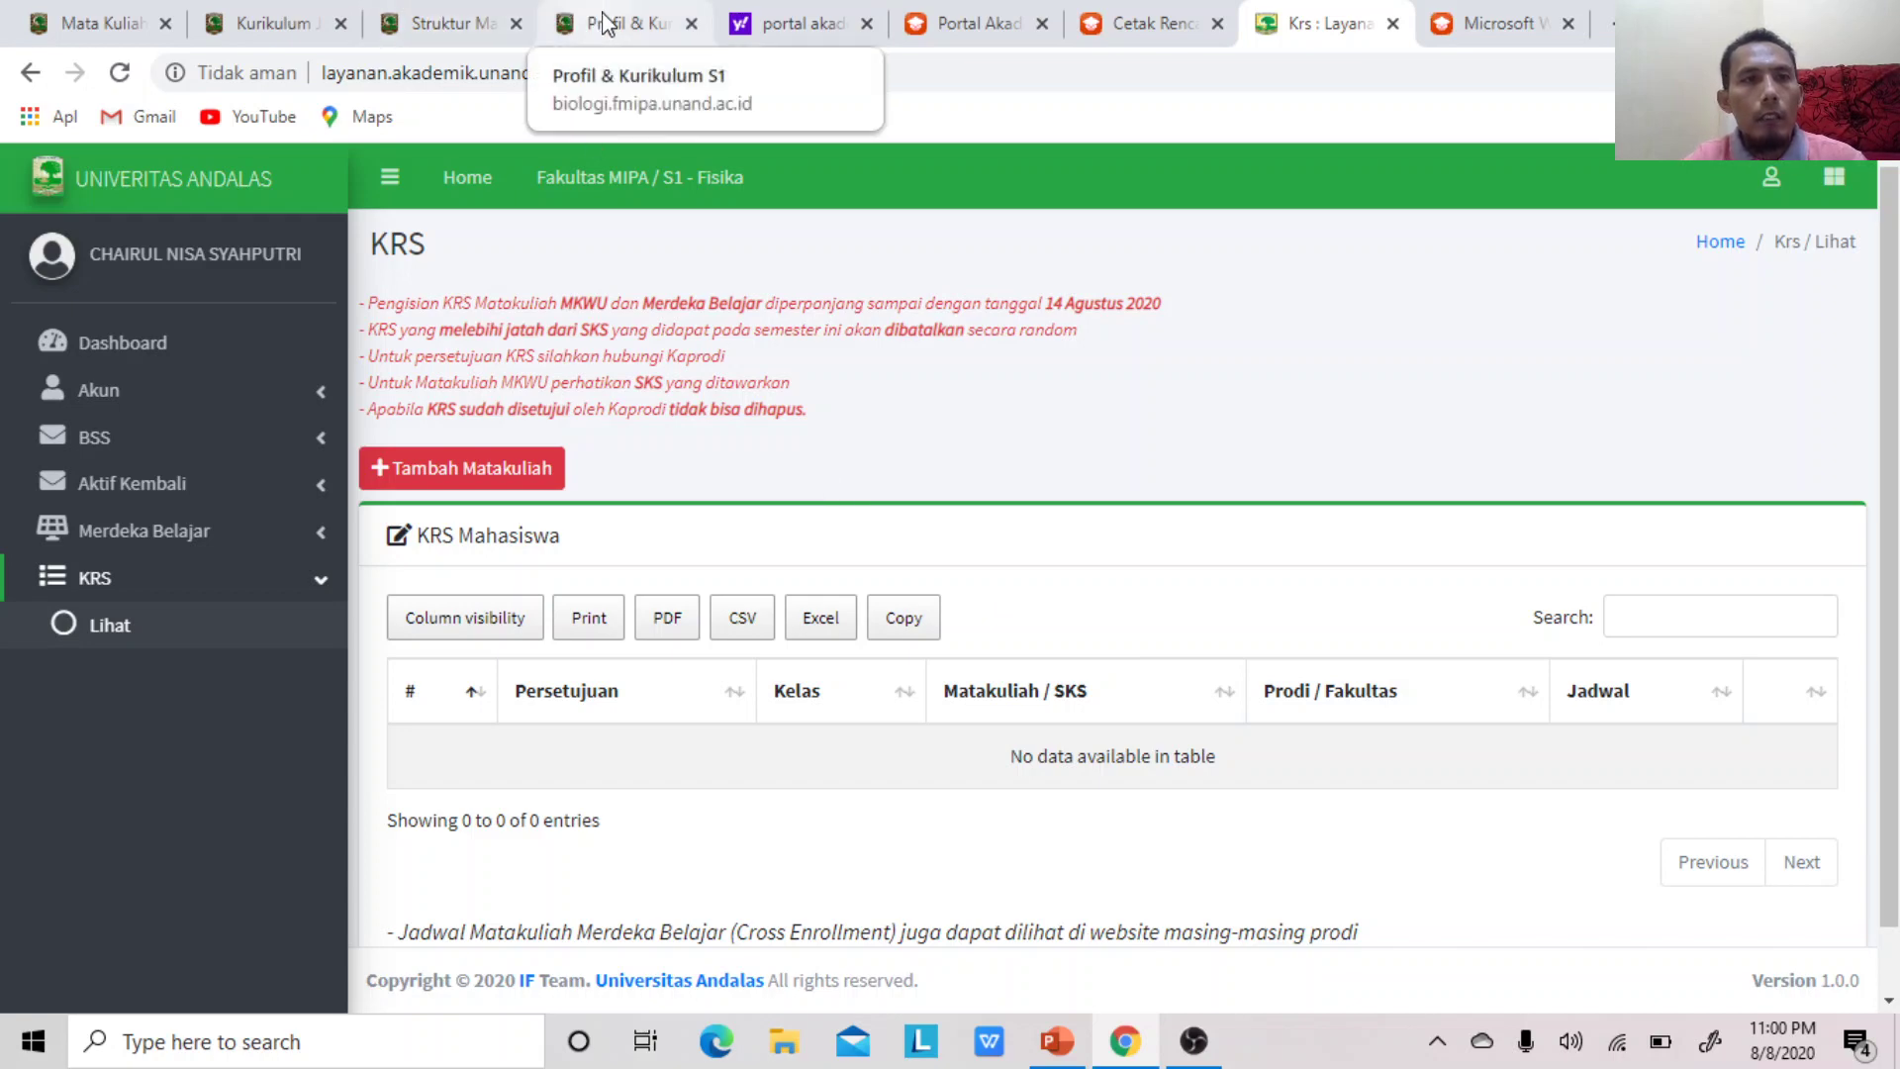
click(975, 23)
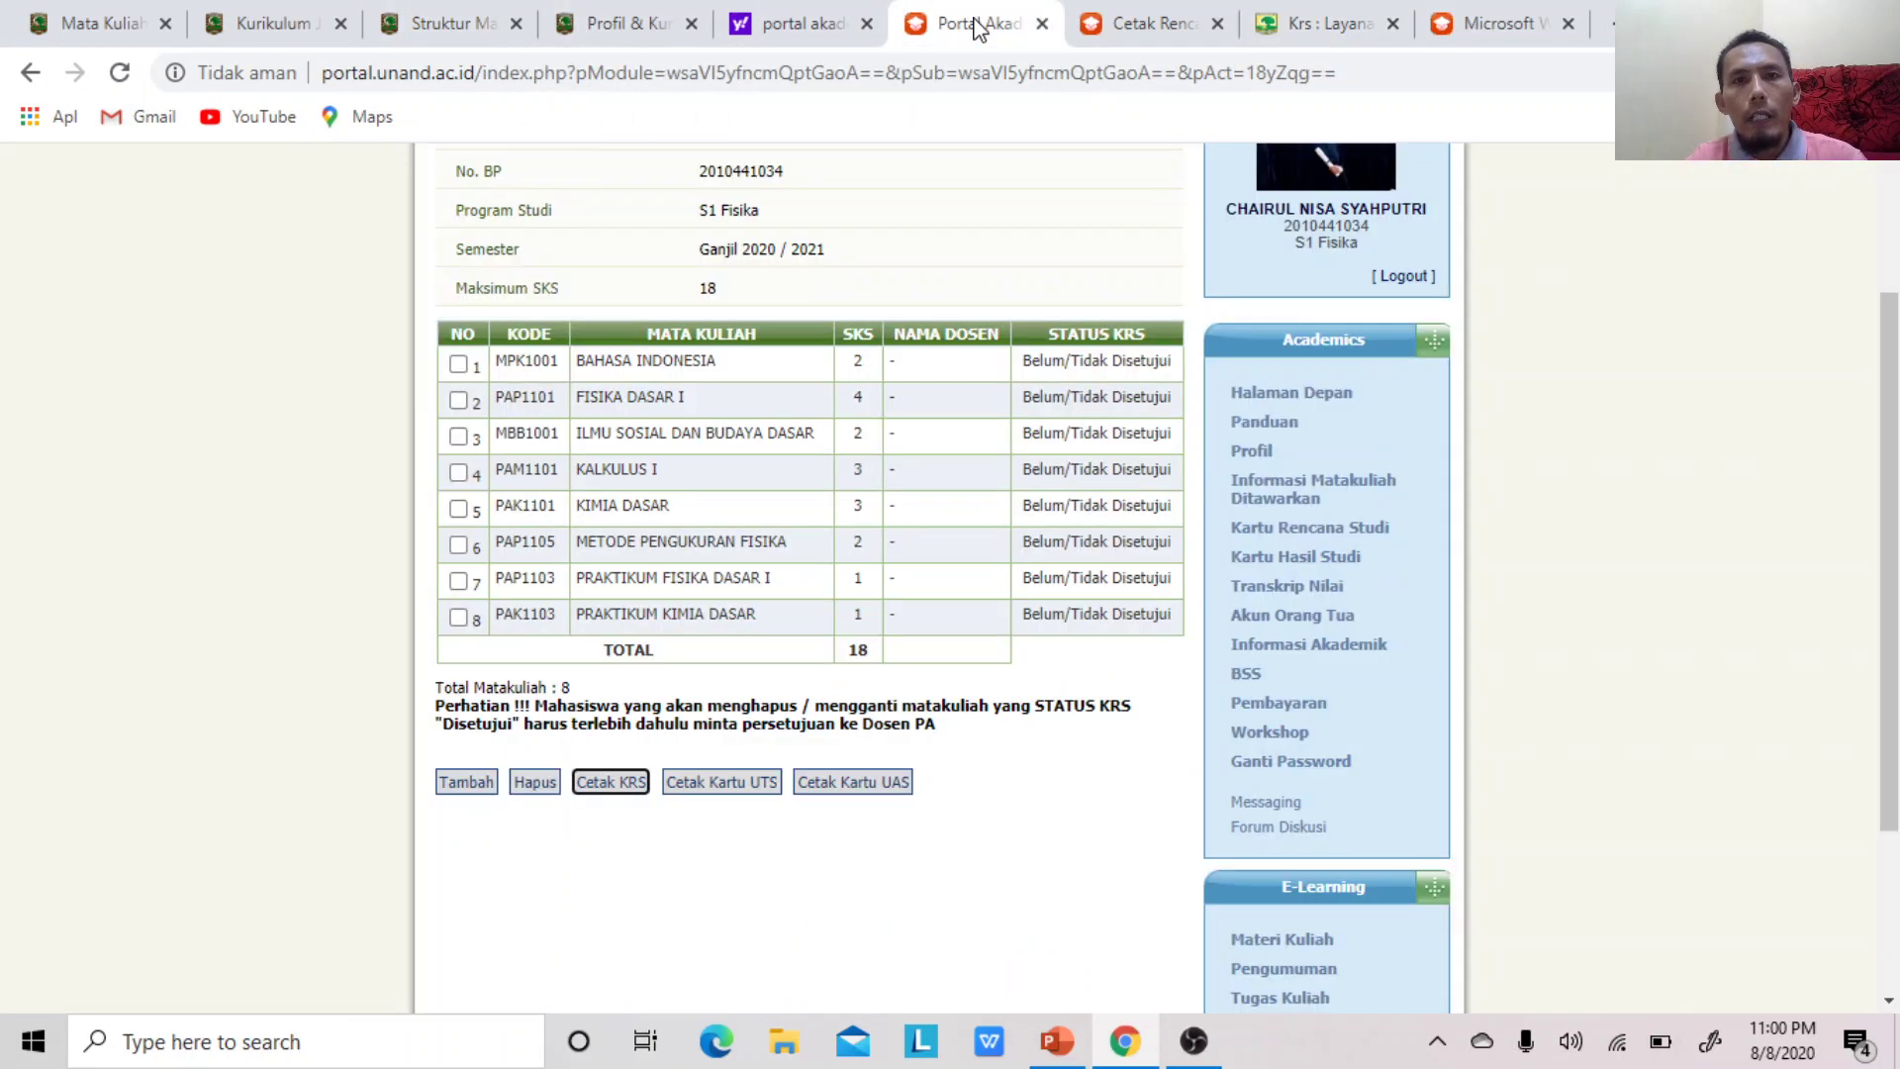
Examine the course schedule on the printed KRS, including the Praktikum Fisika Dasar I time slot
click(1125, 29)
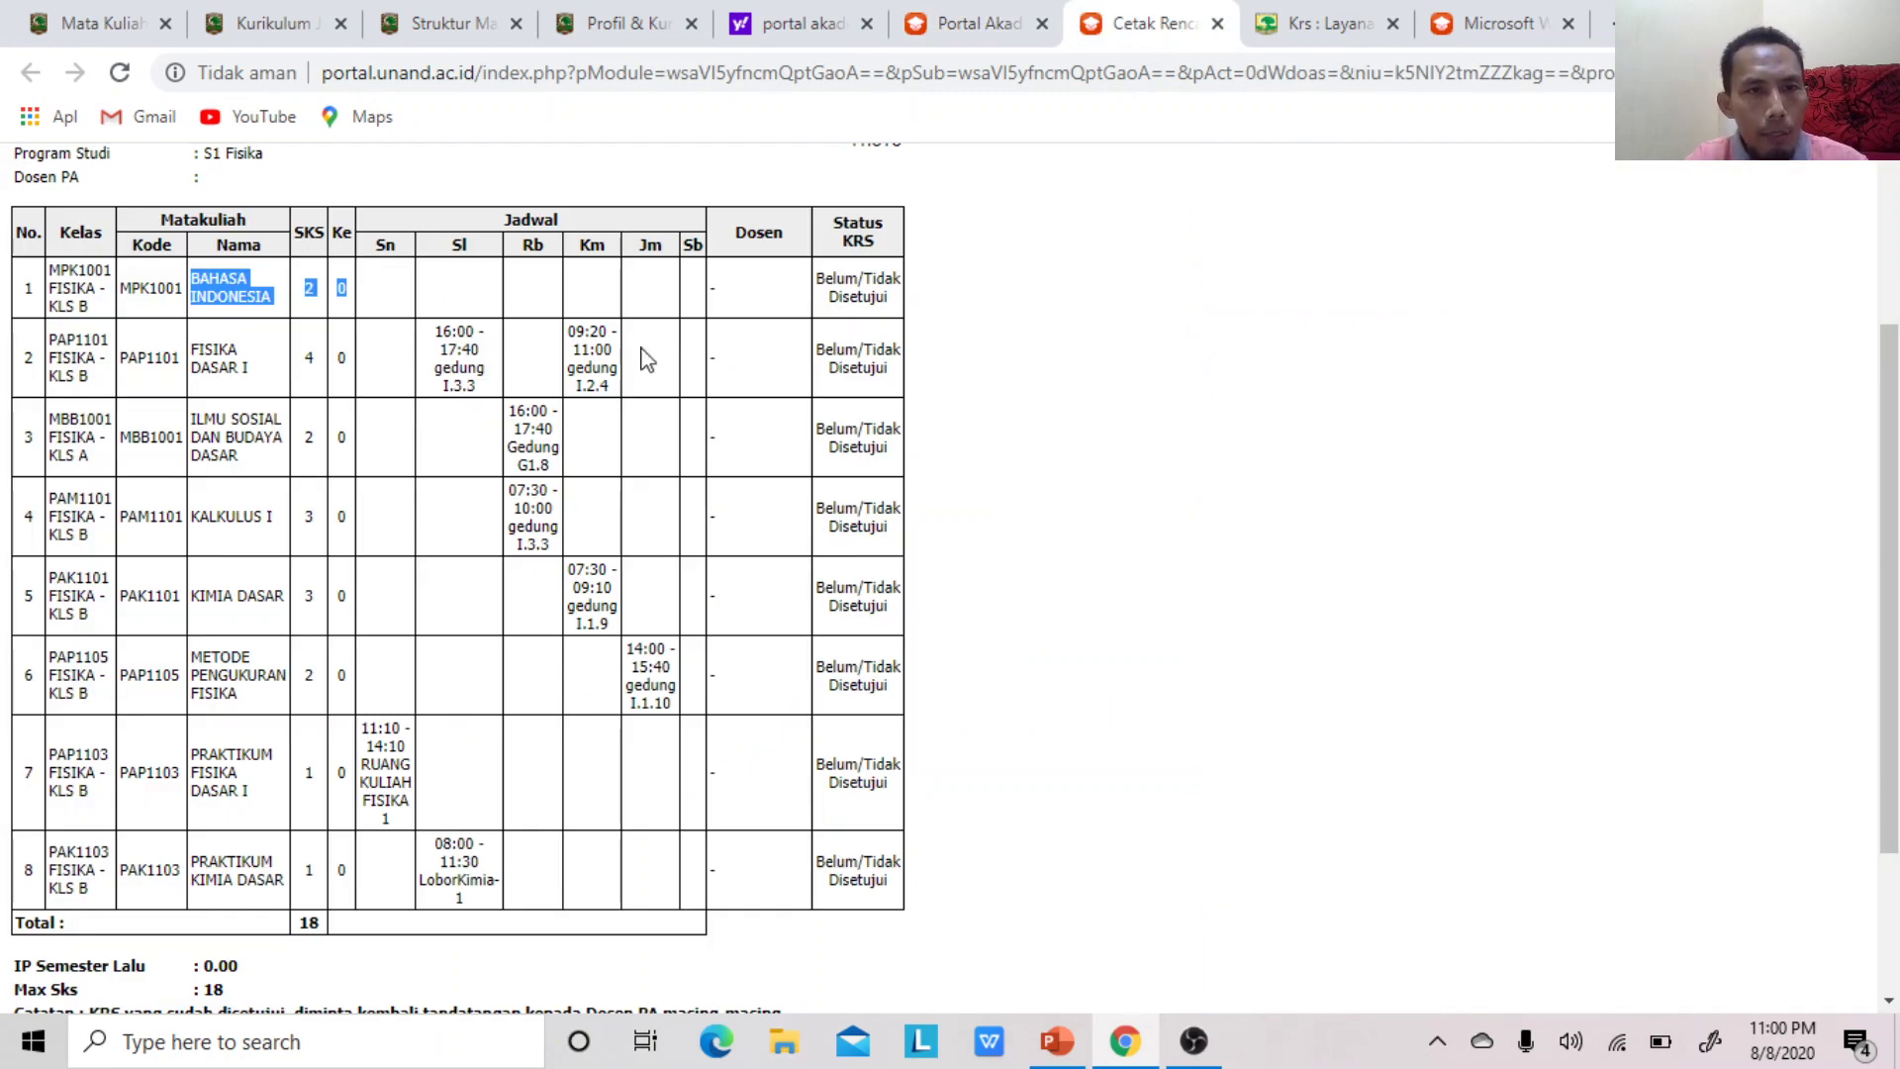
click(441, 303)
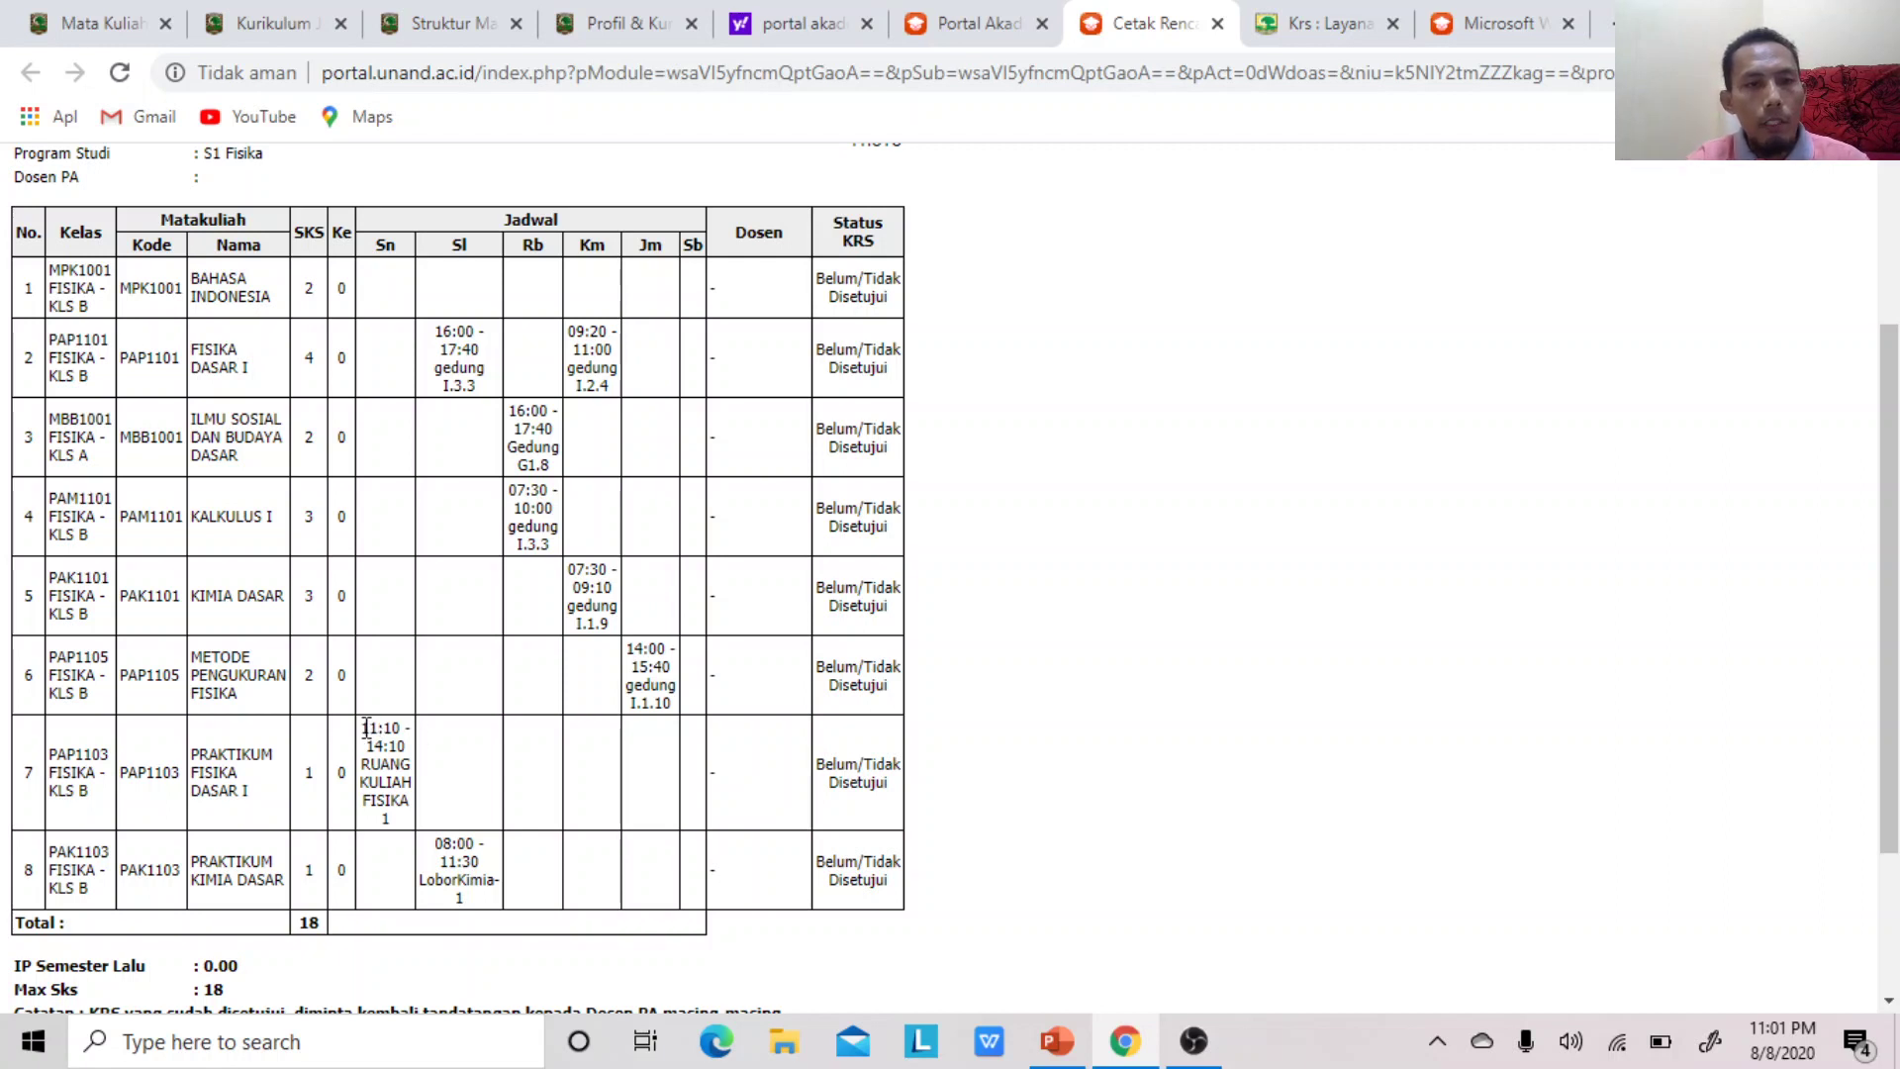
drag(365, 730, 408, 787)
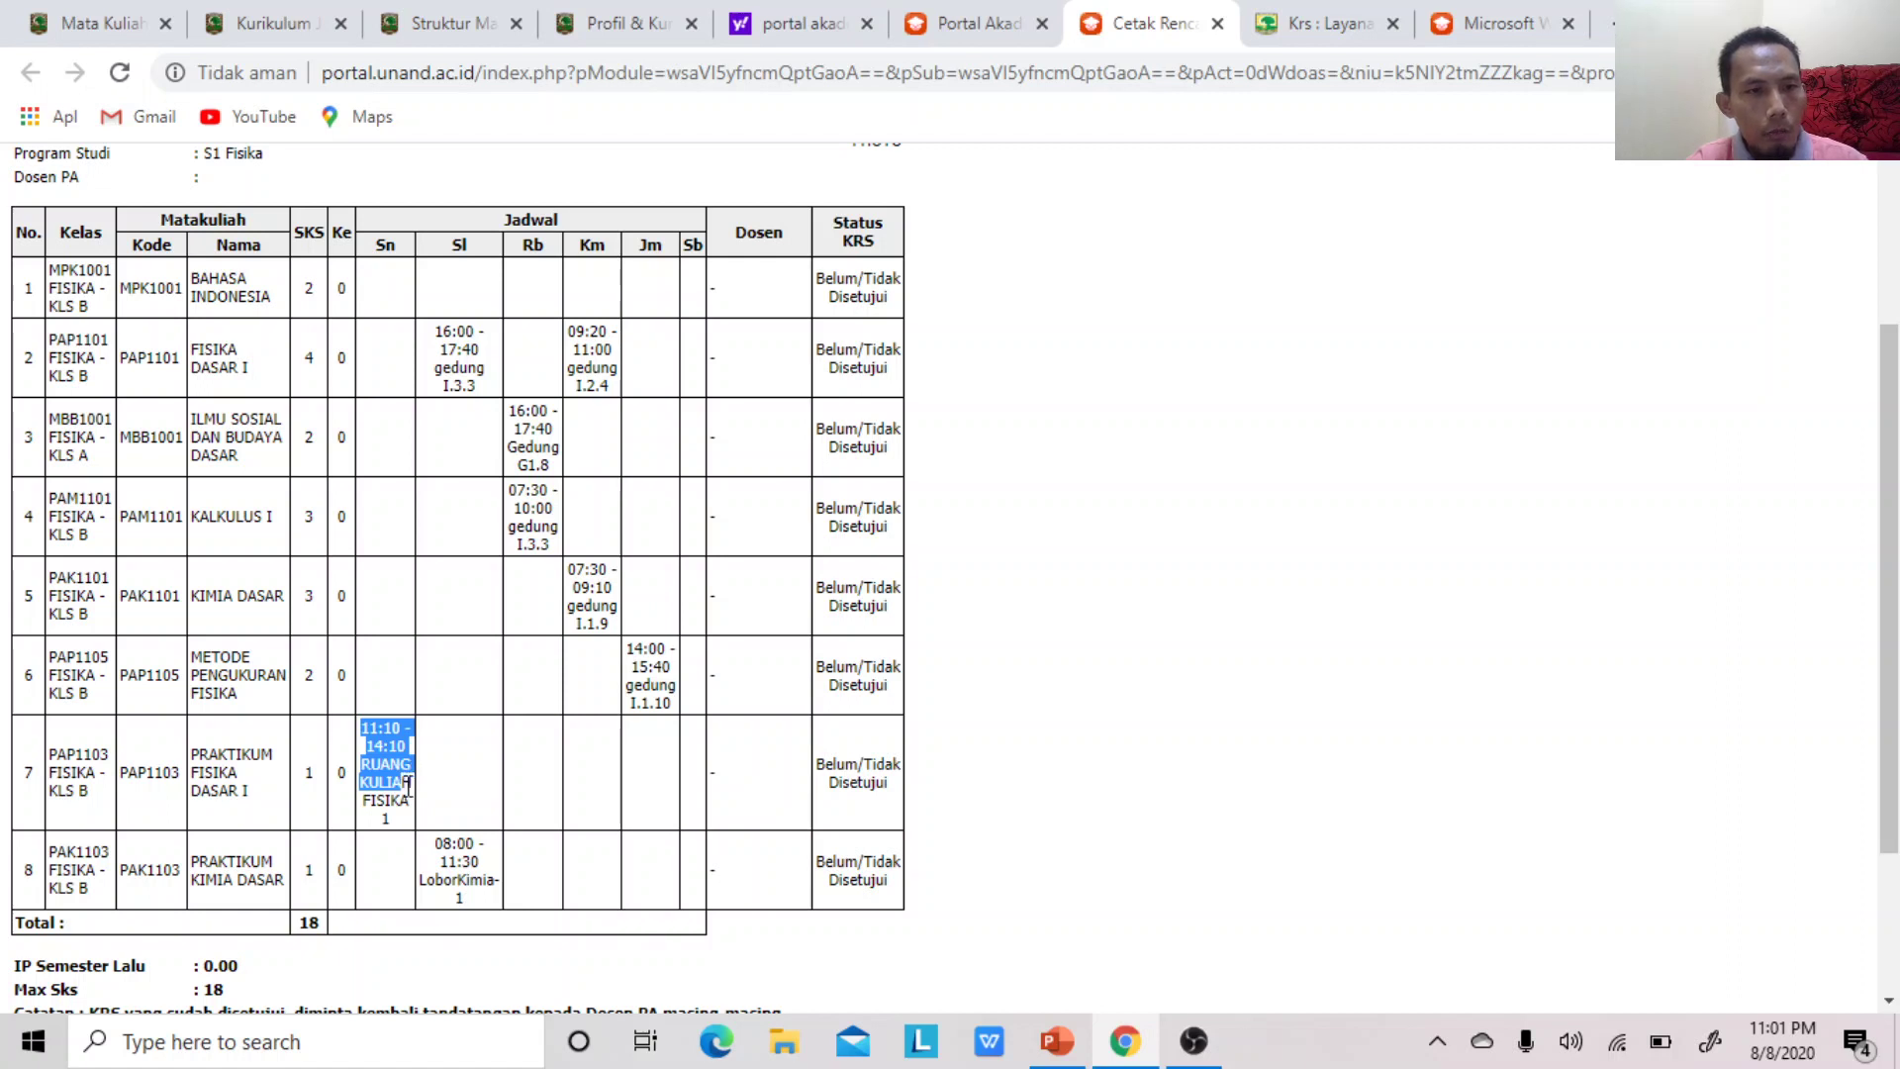
click(374, 734)
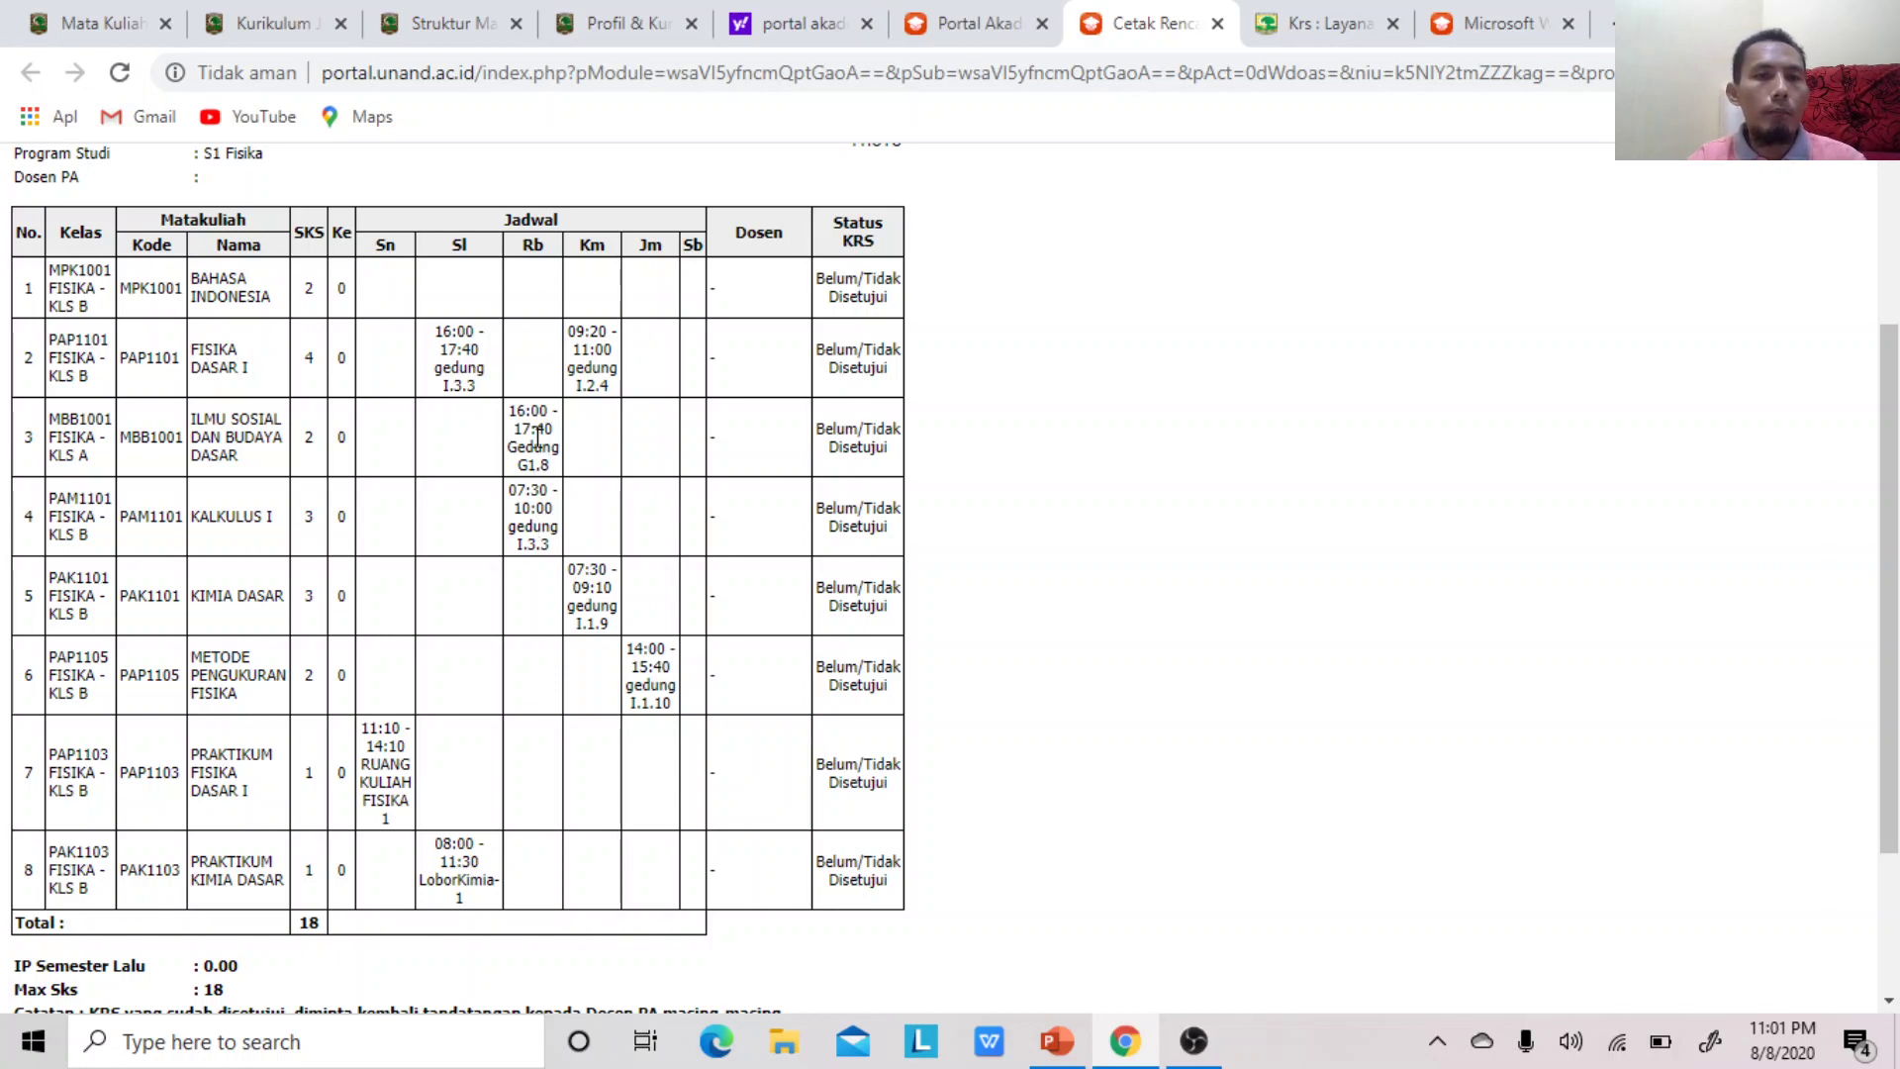
Go to the SIPENA KRS page, start adding a course and search the class list for "bahasa"
click(1329, 23)
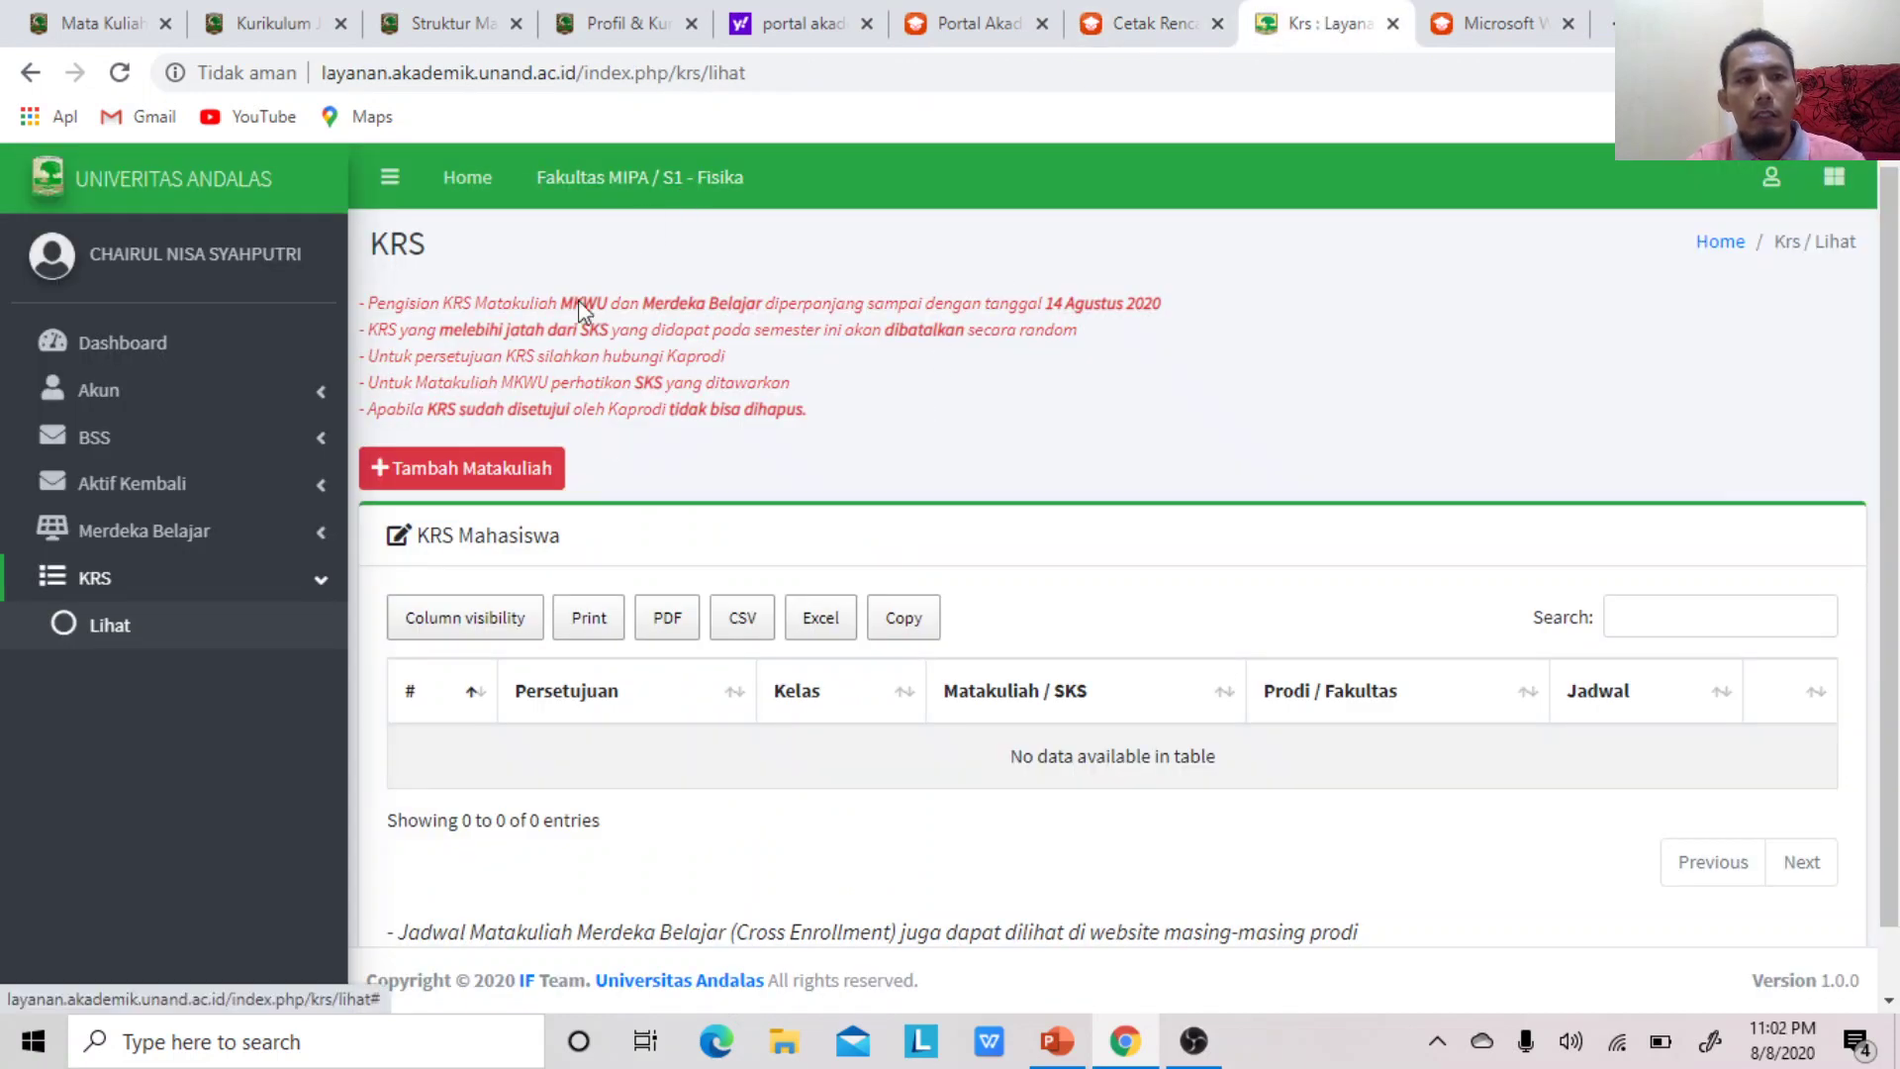
click(517, 471)
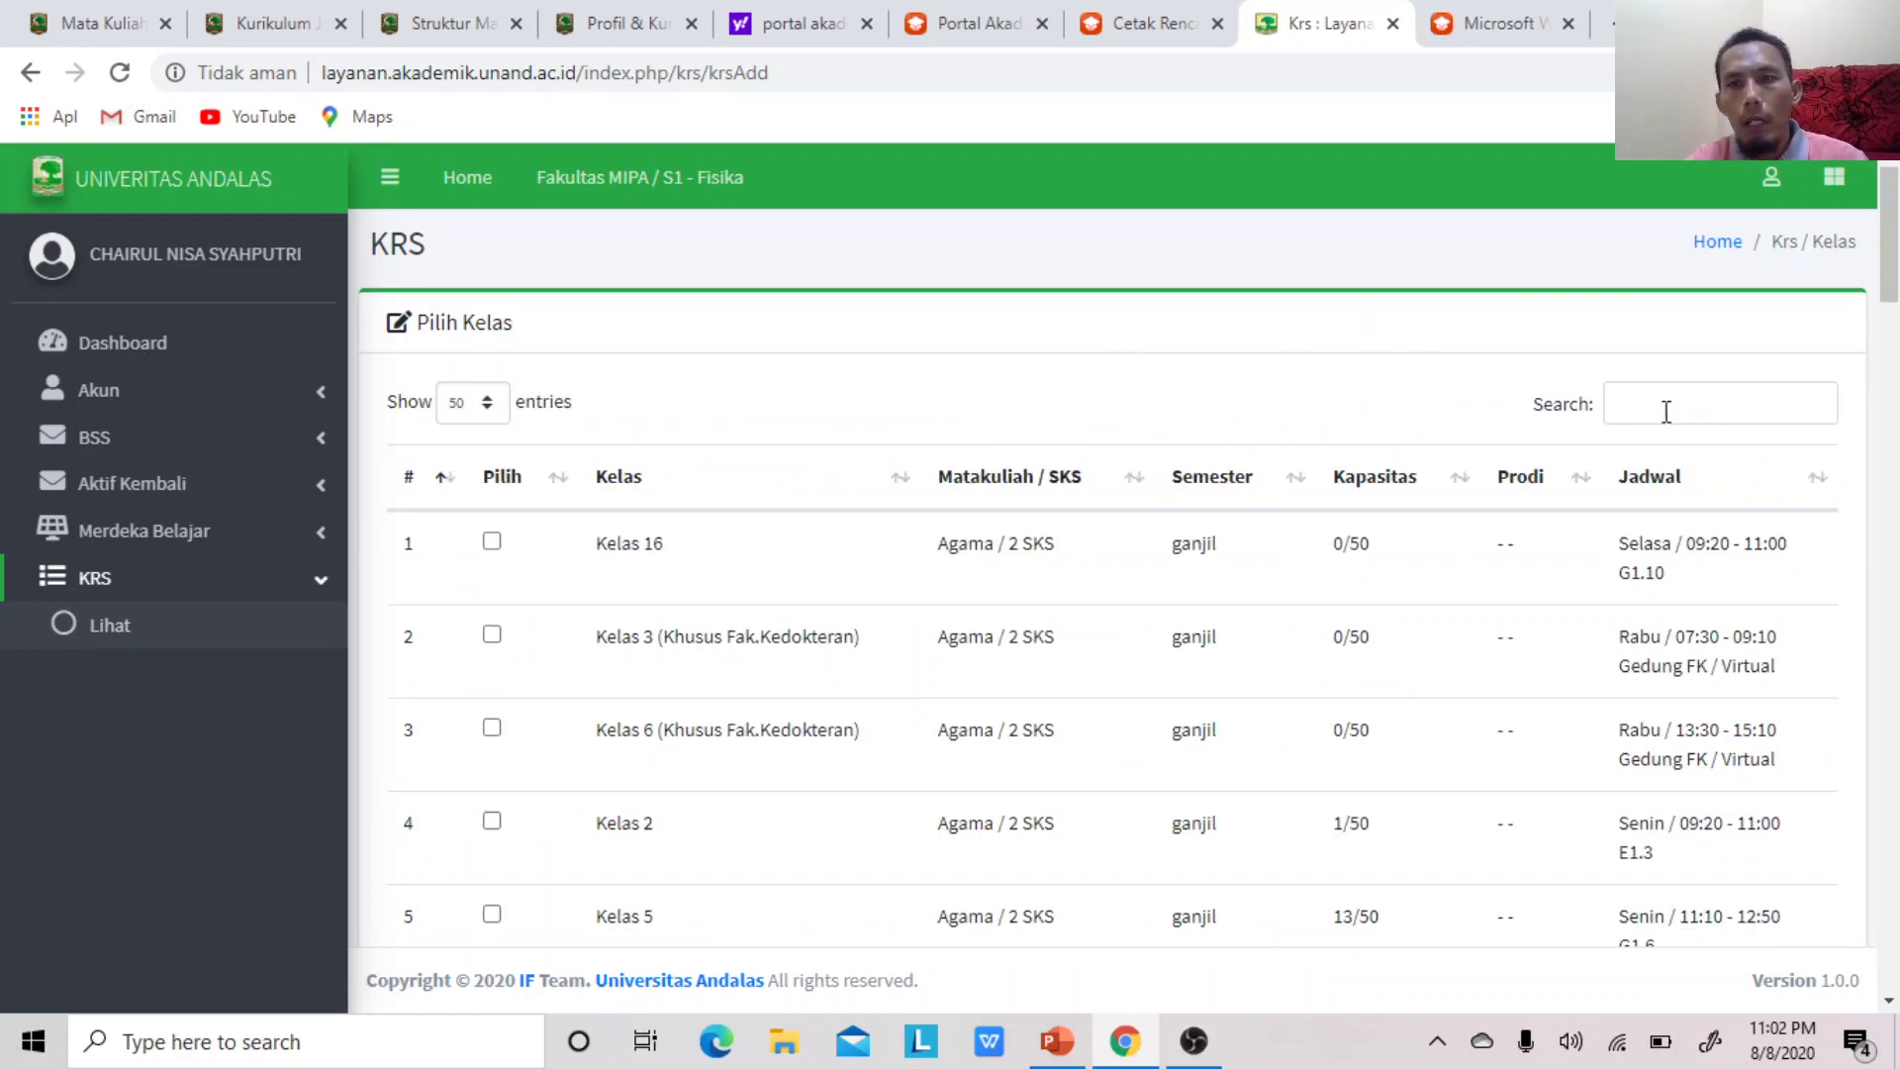
click(1667, 404)
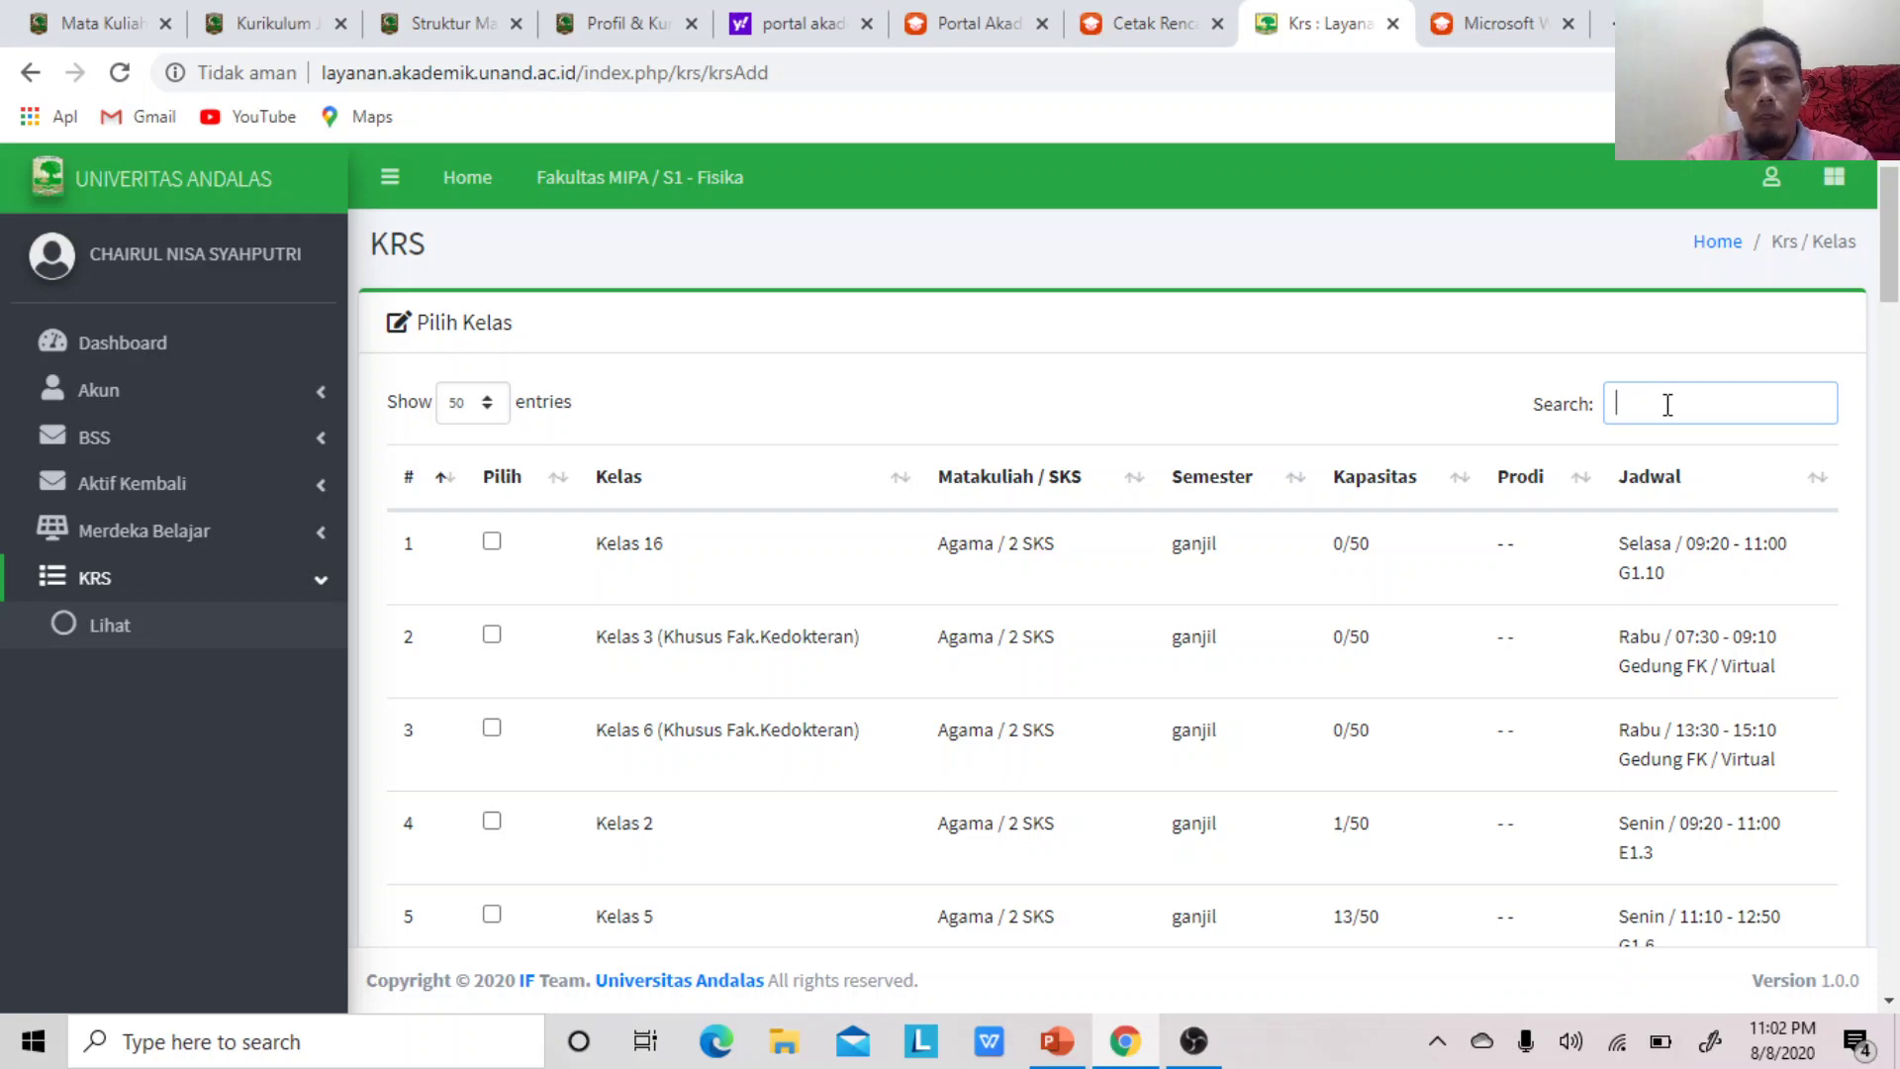
mouse_move(1891, 292)
mouse_down()
mouse_move(1891, 599)
mouse_move(1891, 297)
mouse_up()
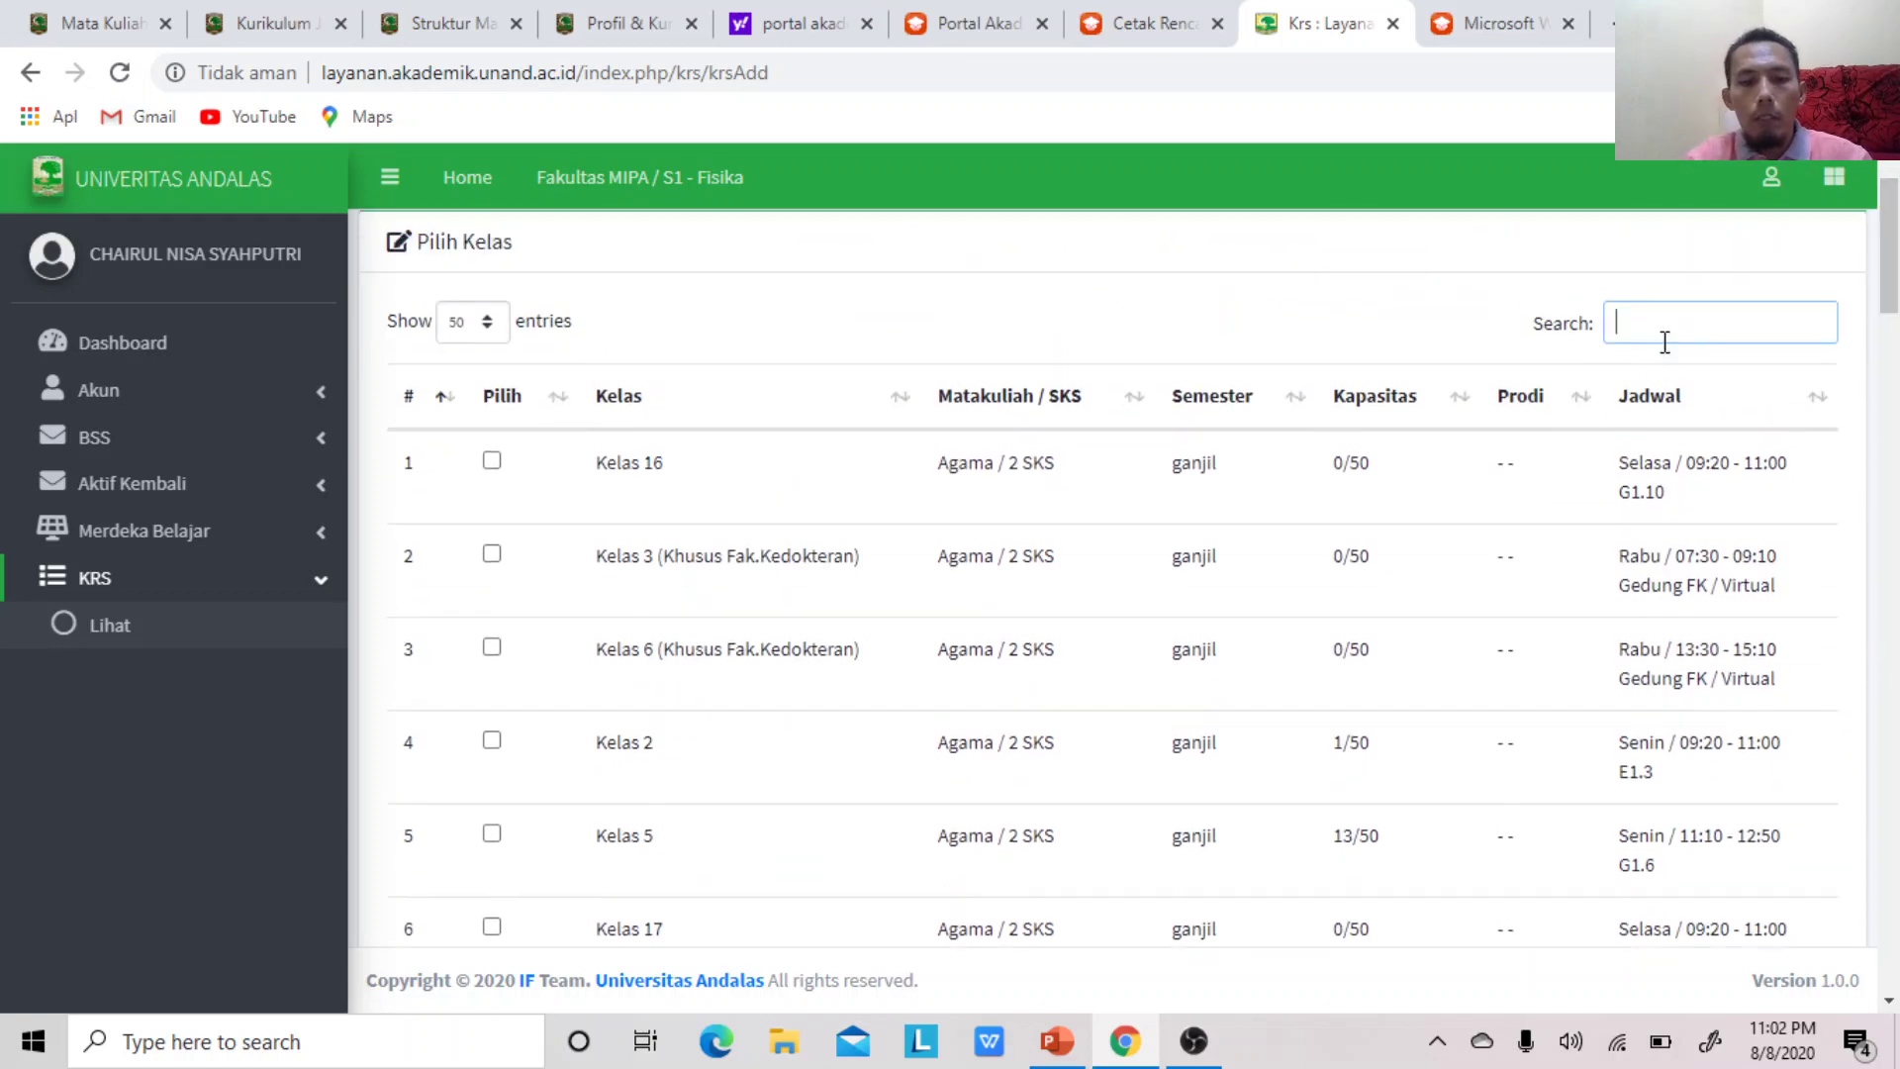
text(bahasa)
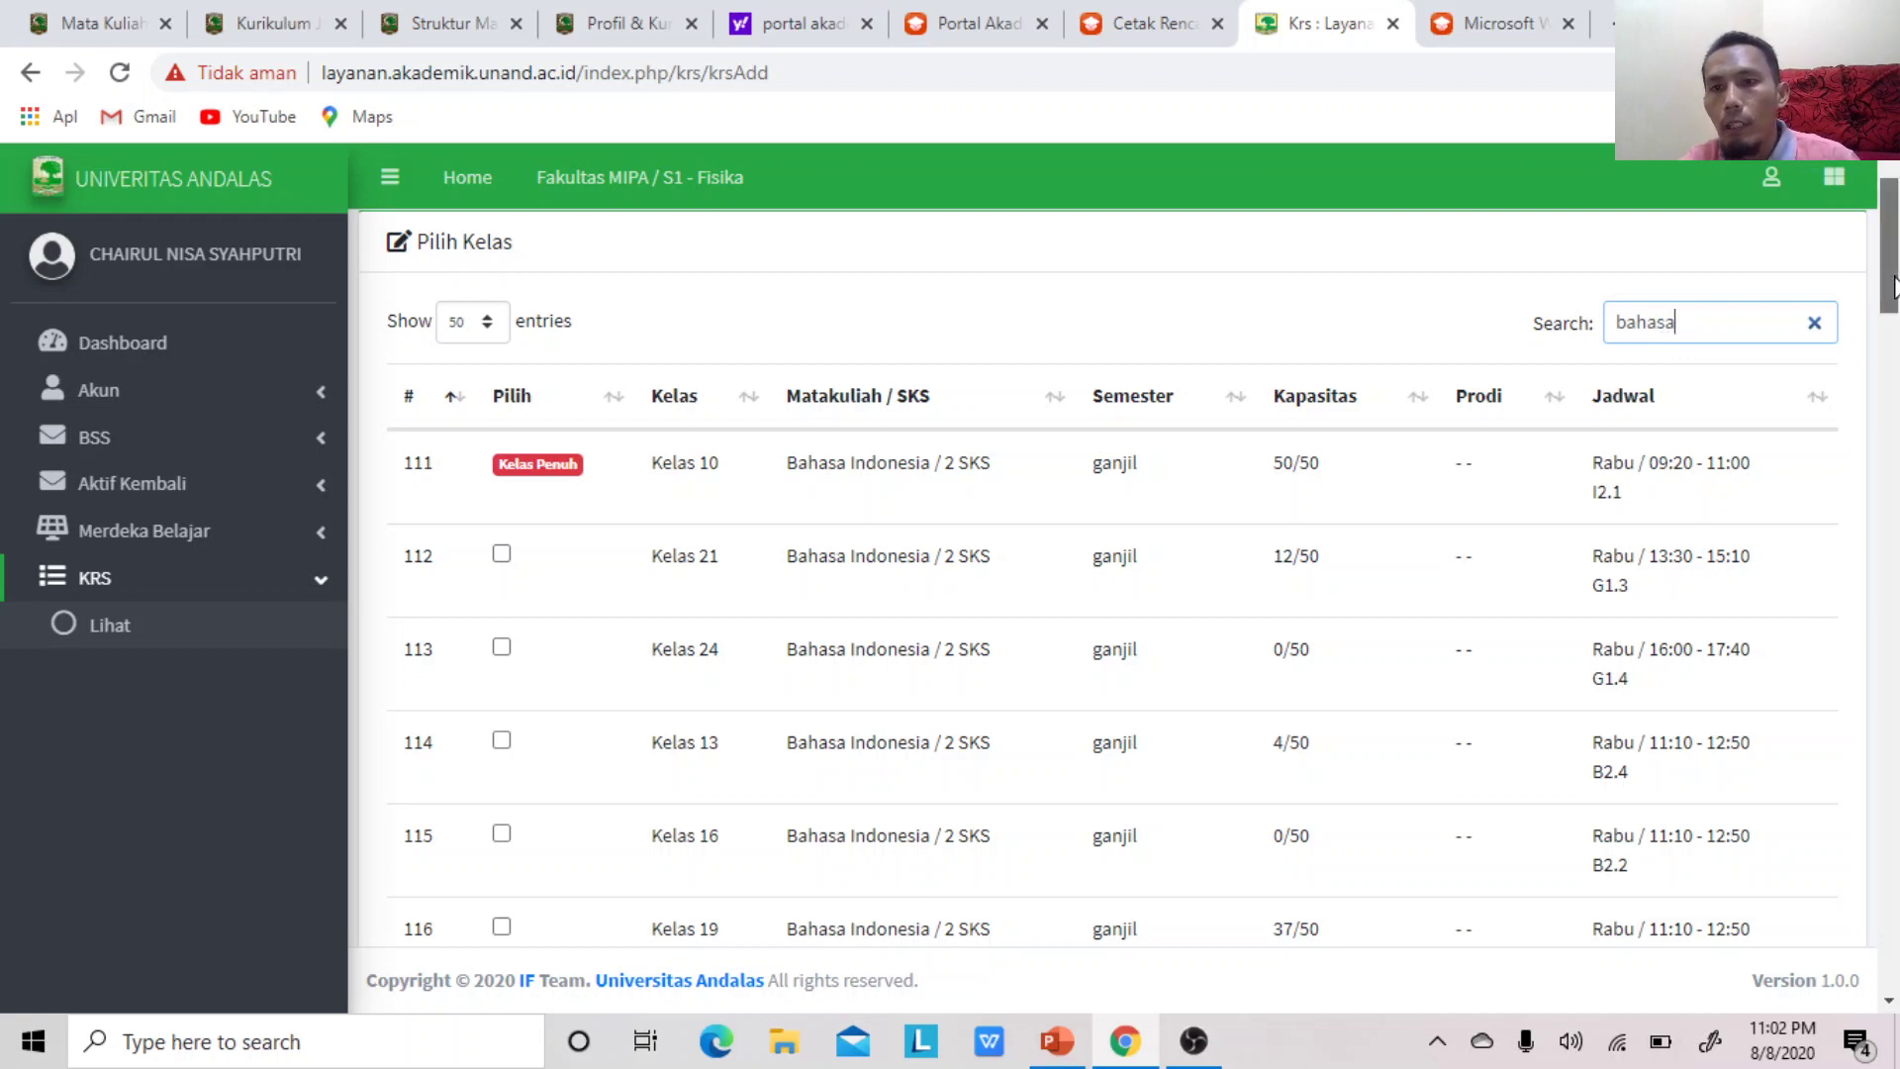
Examine the SKS, capacity, schedule and room of the Bahasa Indonesia classes in the search results
drag(1890, 285, 1730, 315)
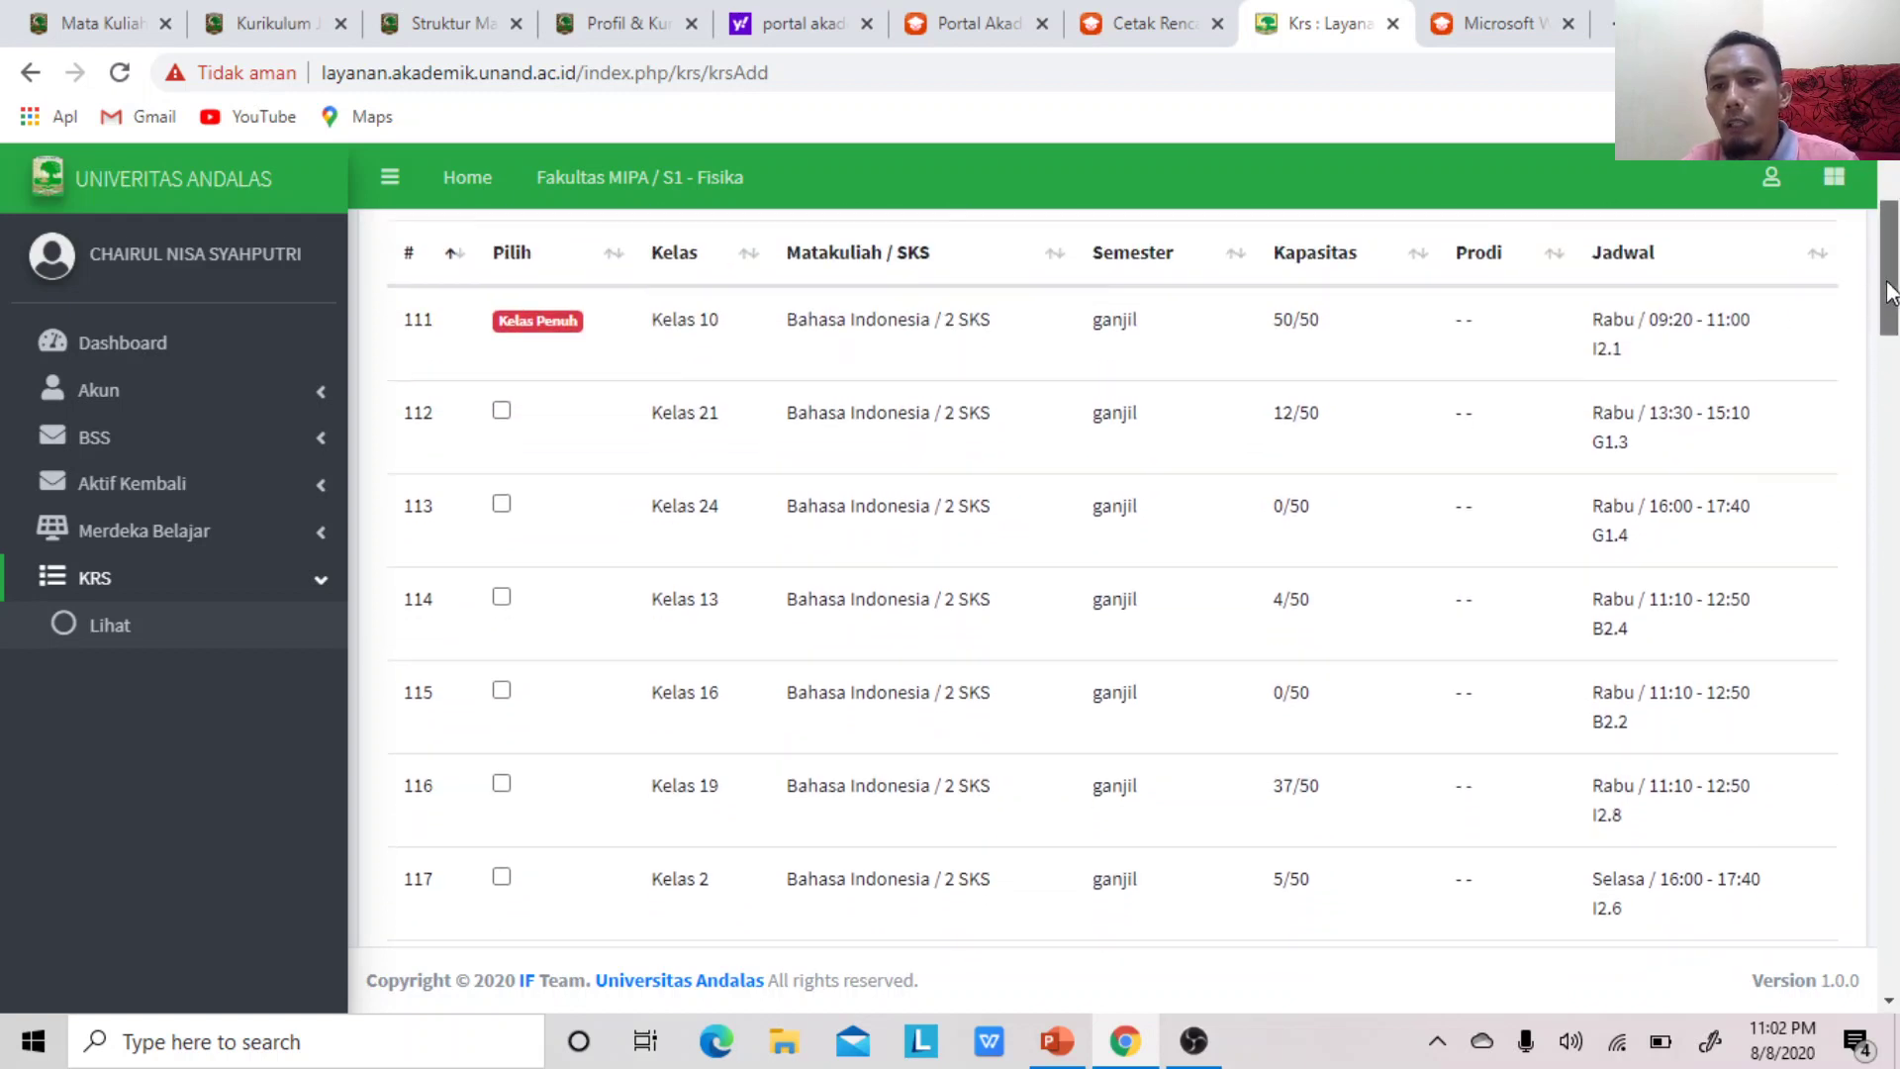
drag(1890, 292, 1887, 366)
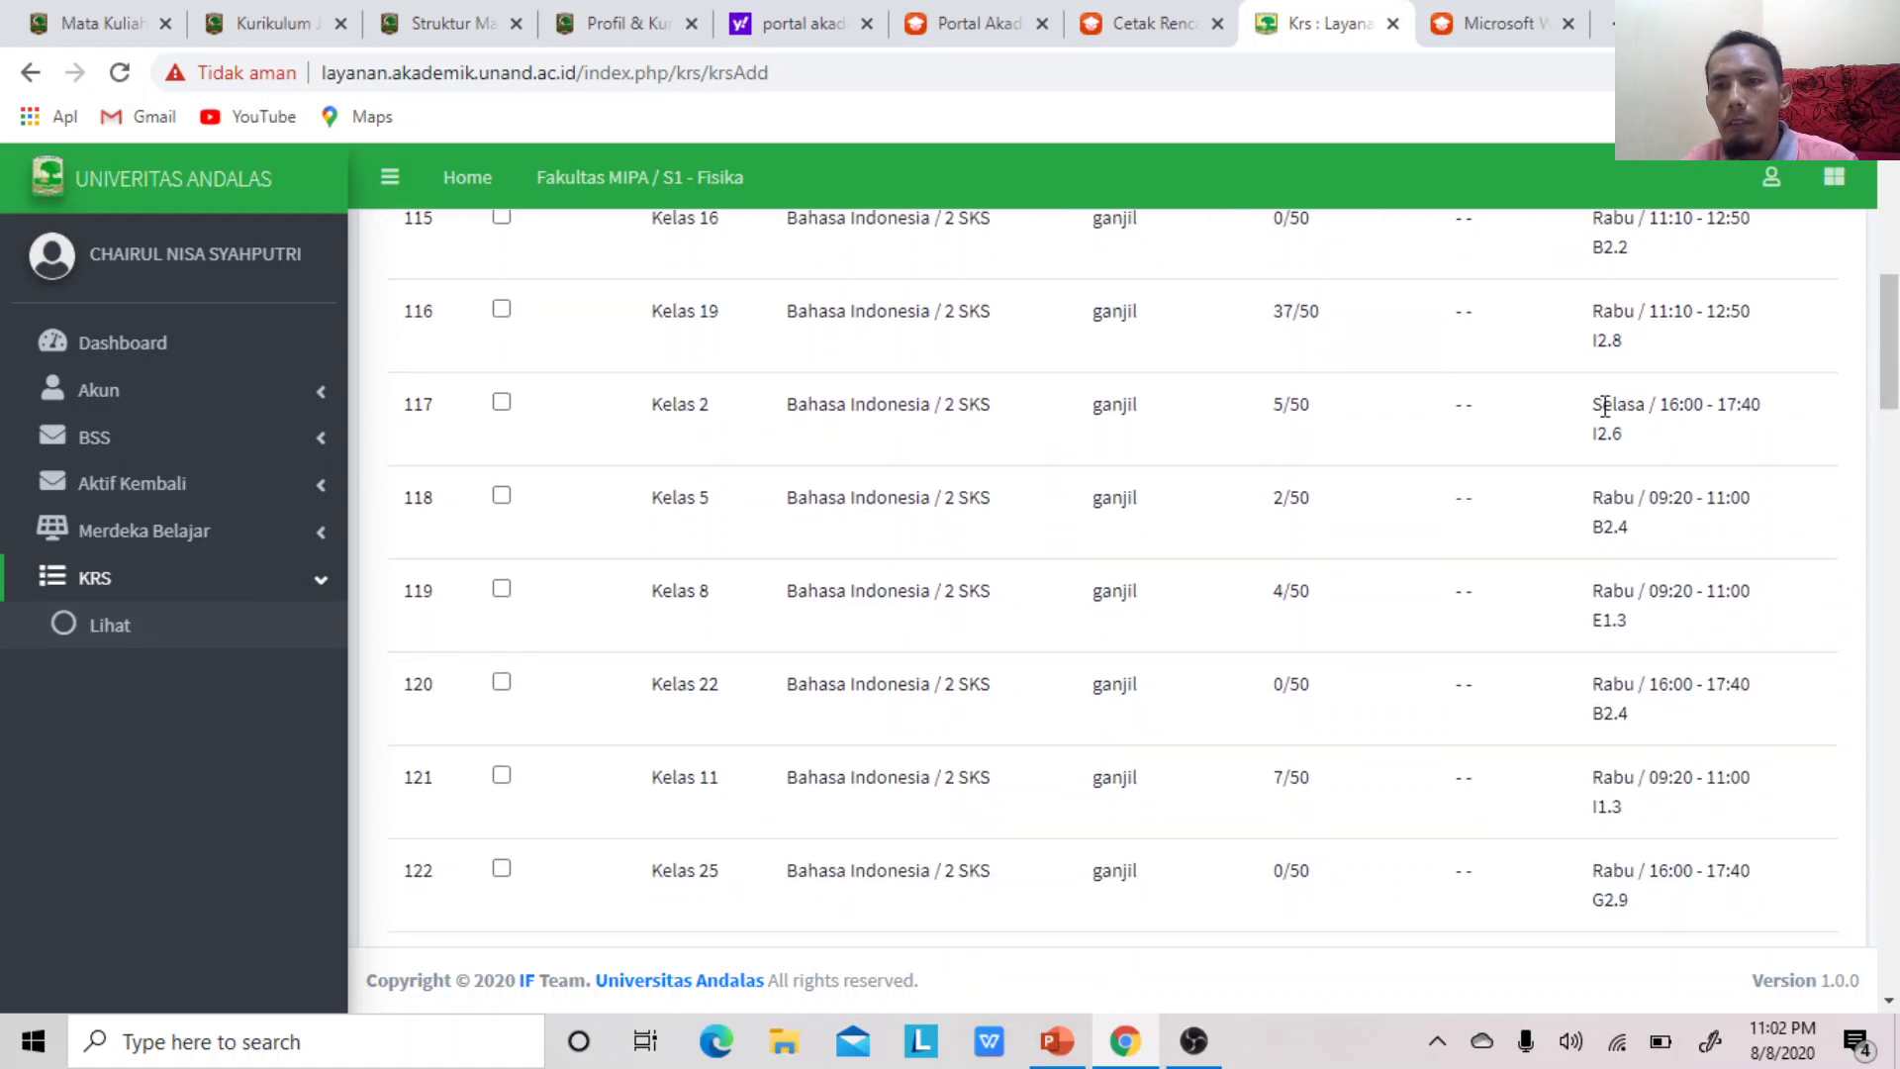
drag(1888, 369, 1890, 737)
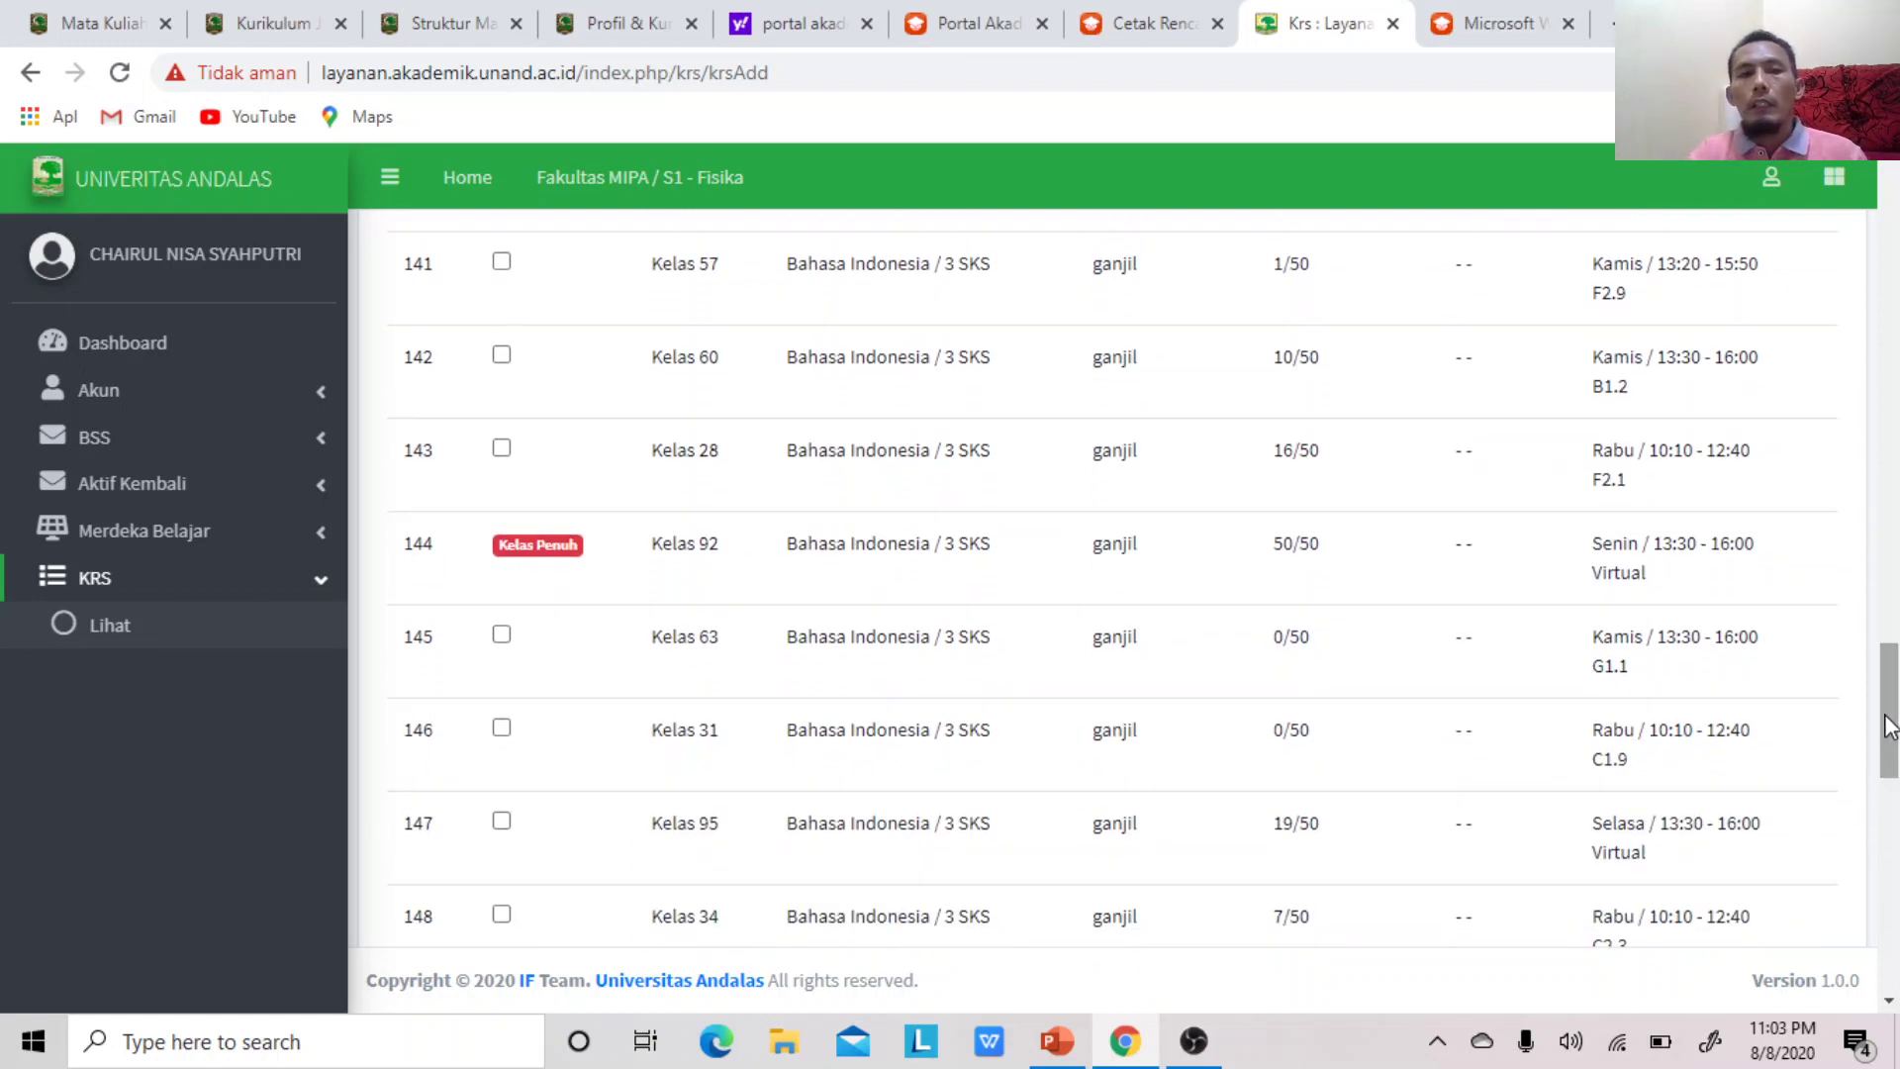
drag(1889, 727, 1892, 262)
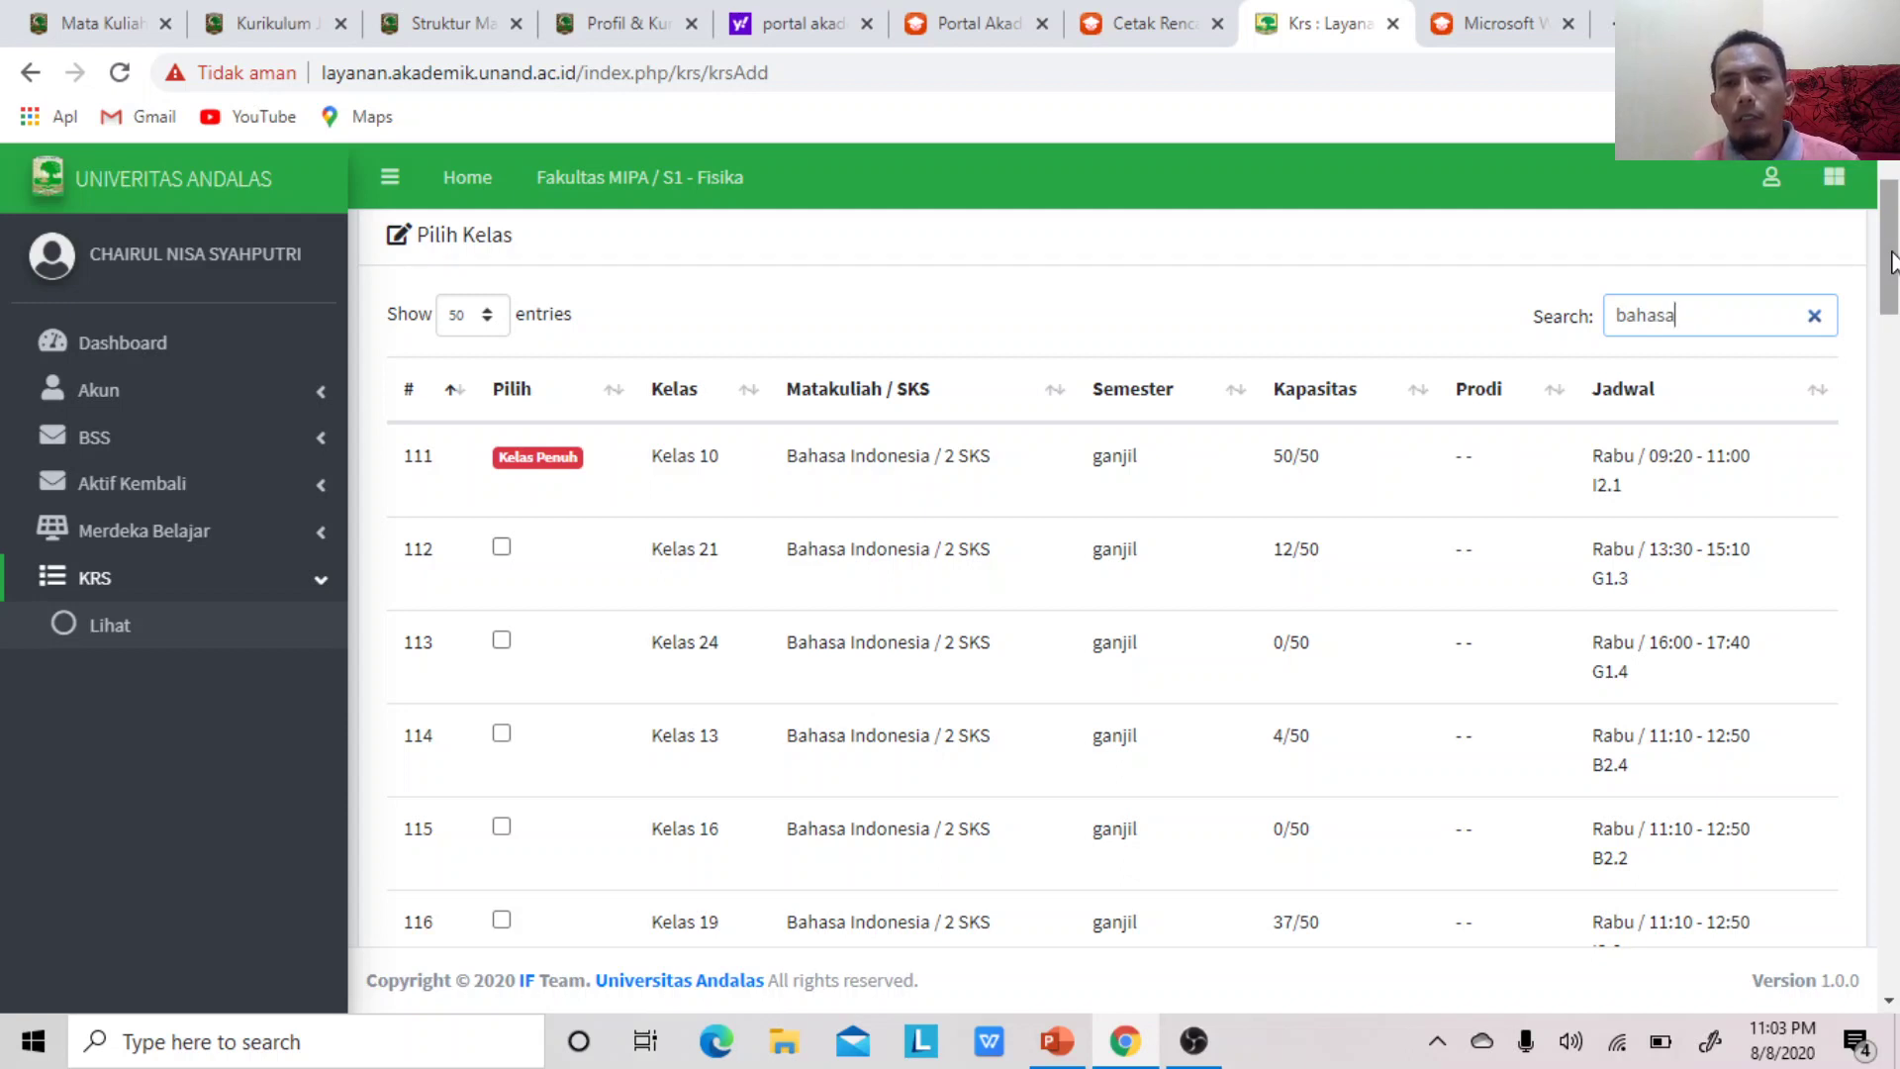
drag(1638, 495, 1595, 498)
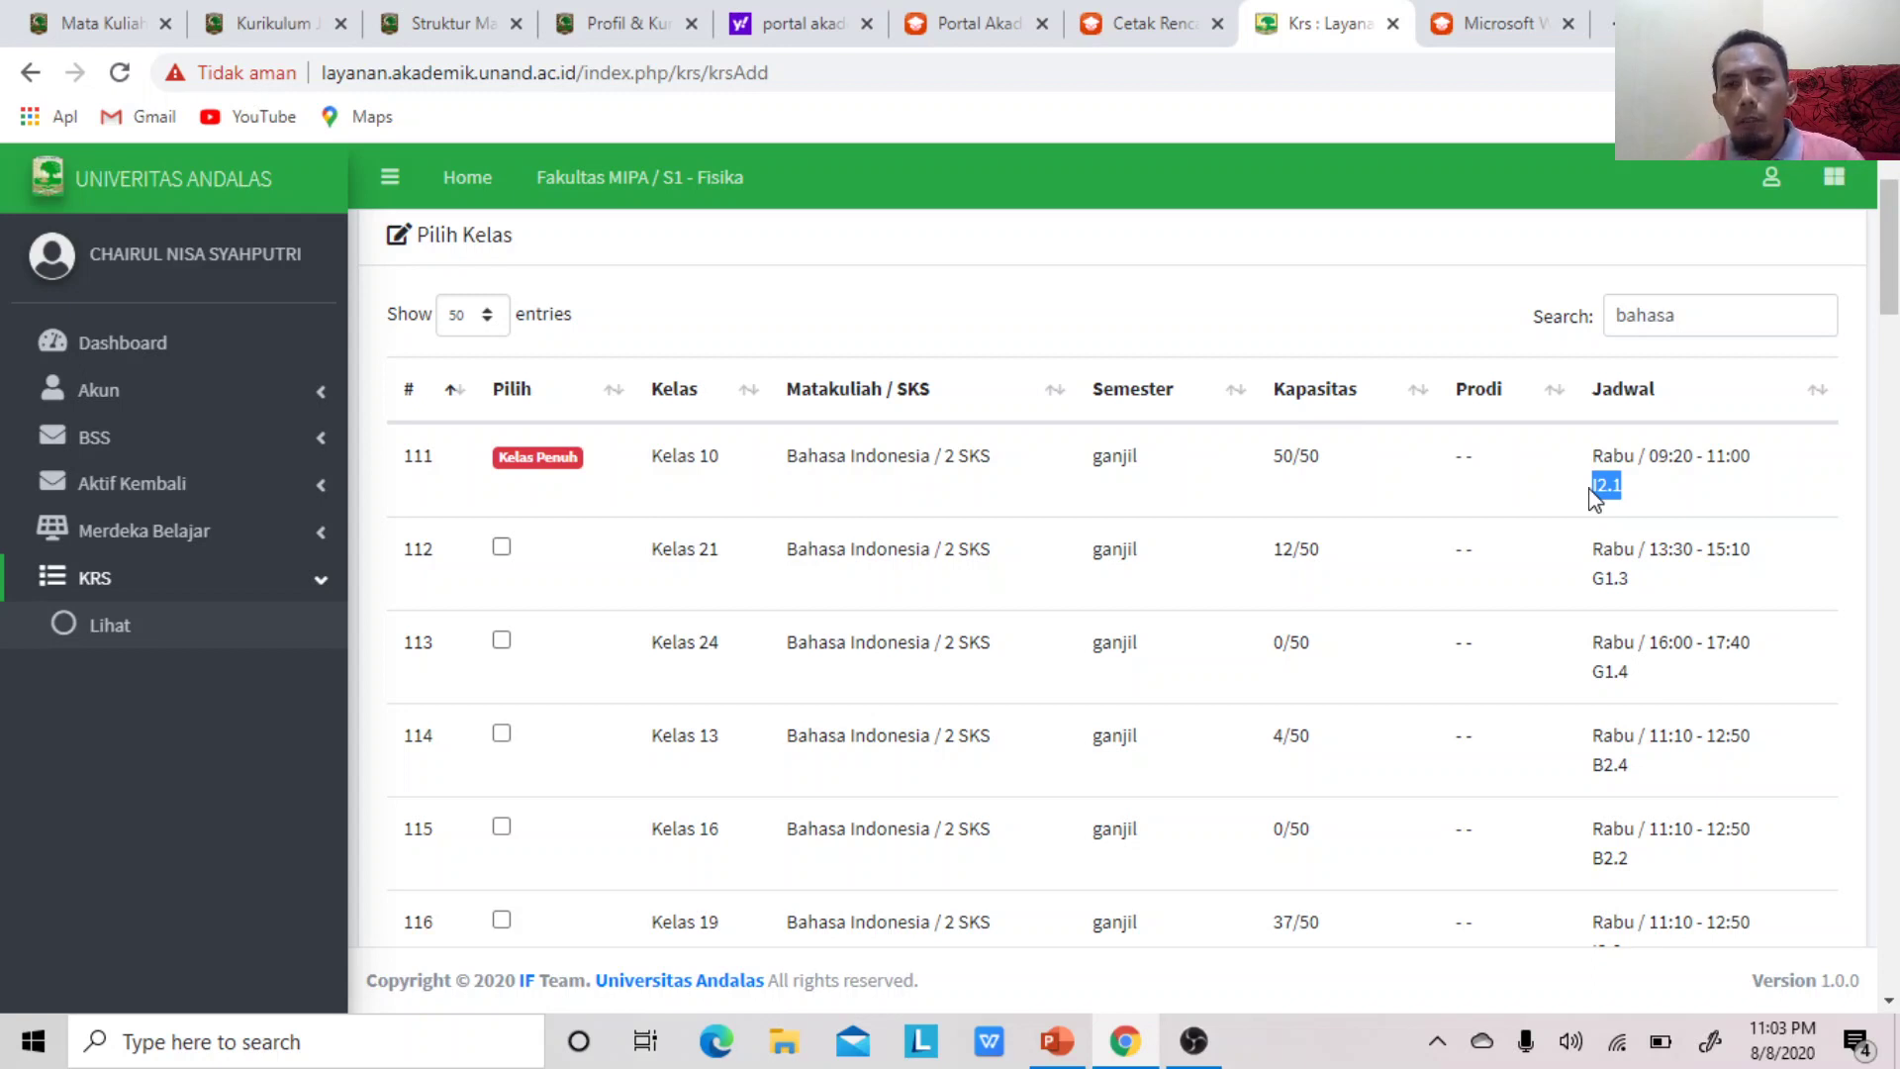
click(1633, 492)
drag(1626, 492, 1588, 498)
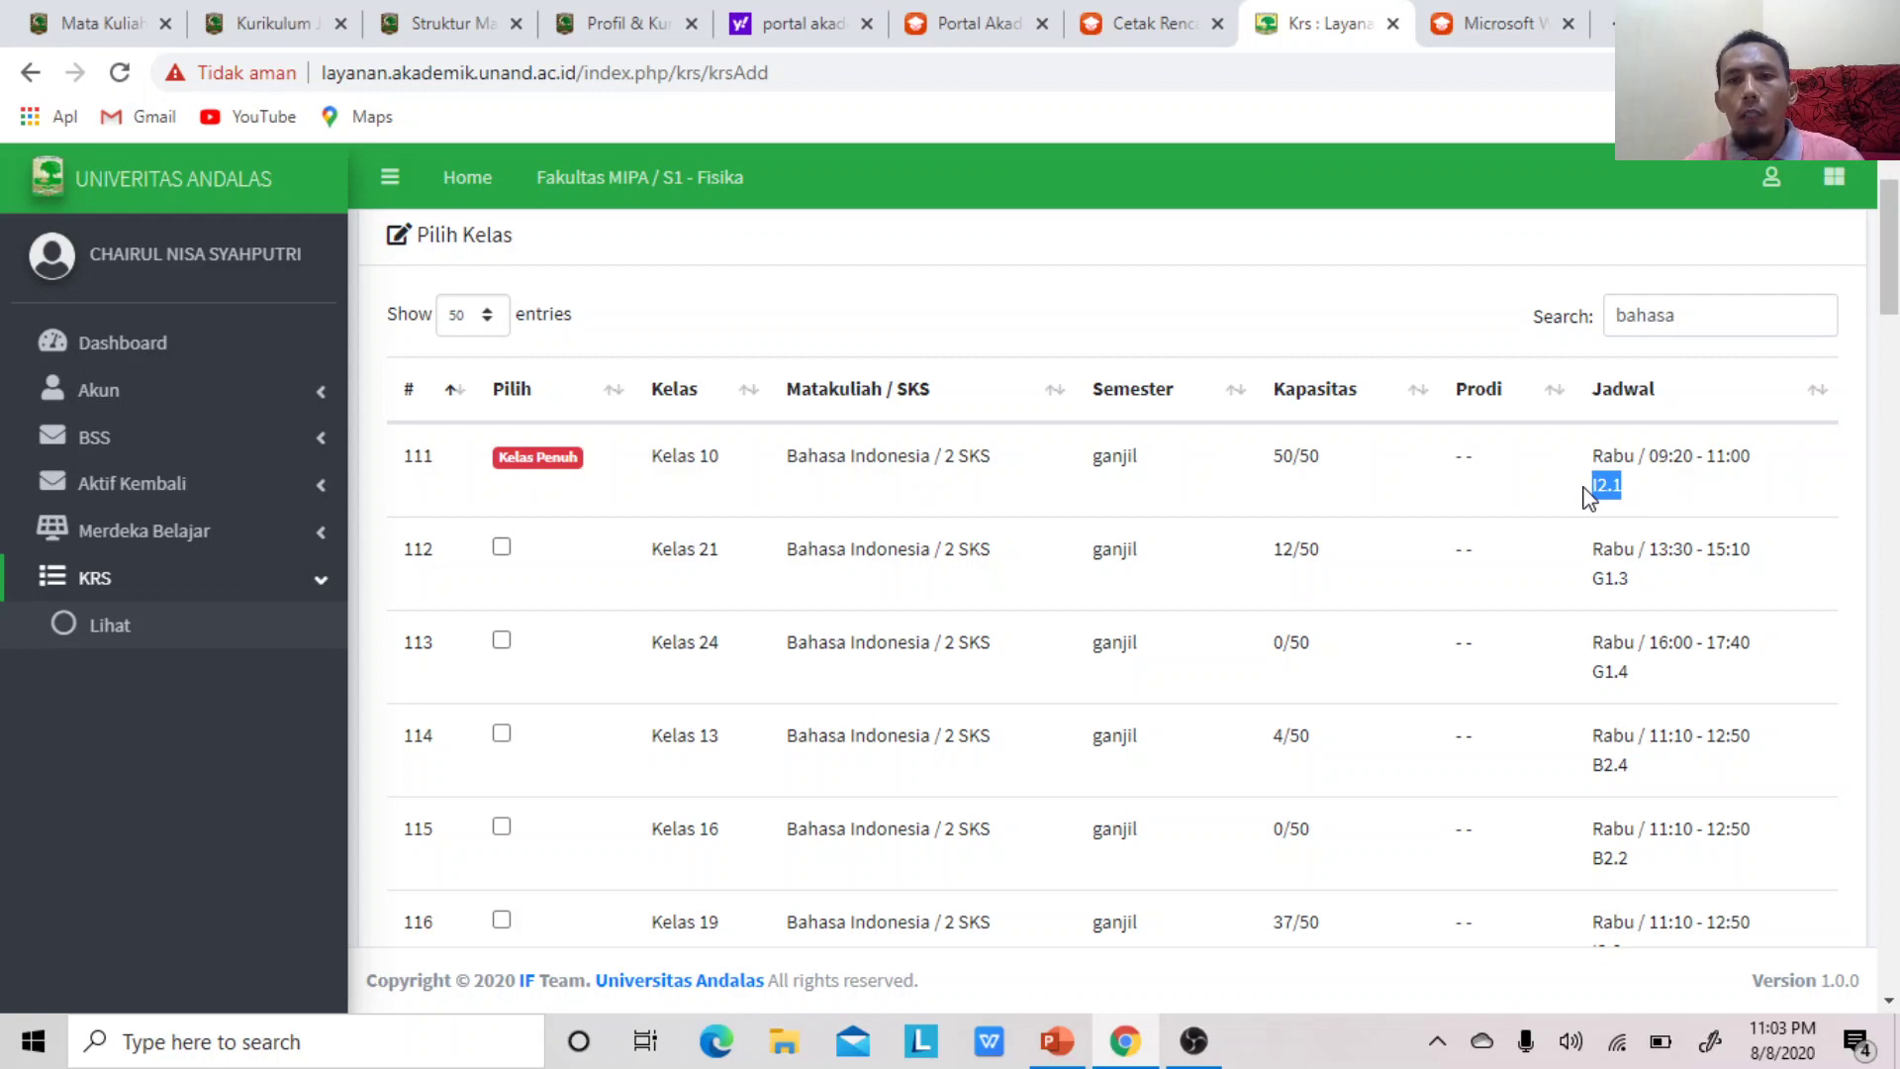
click(1889, 294)
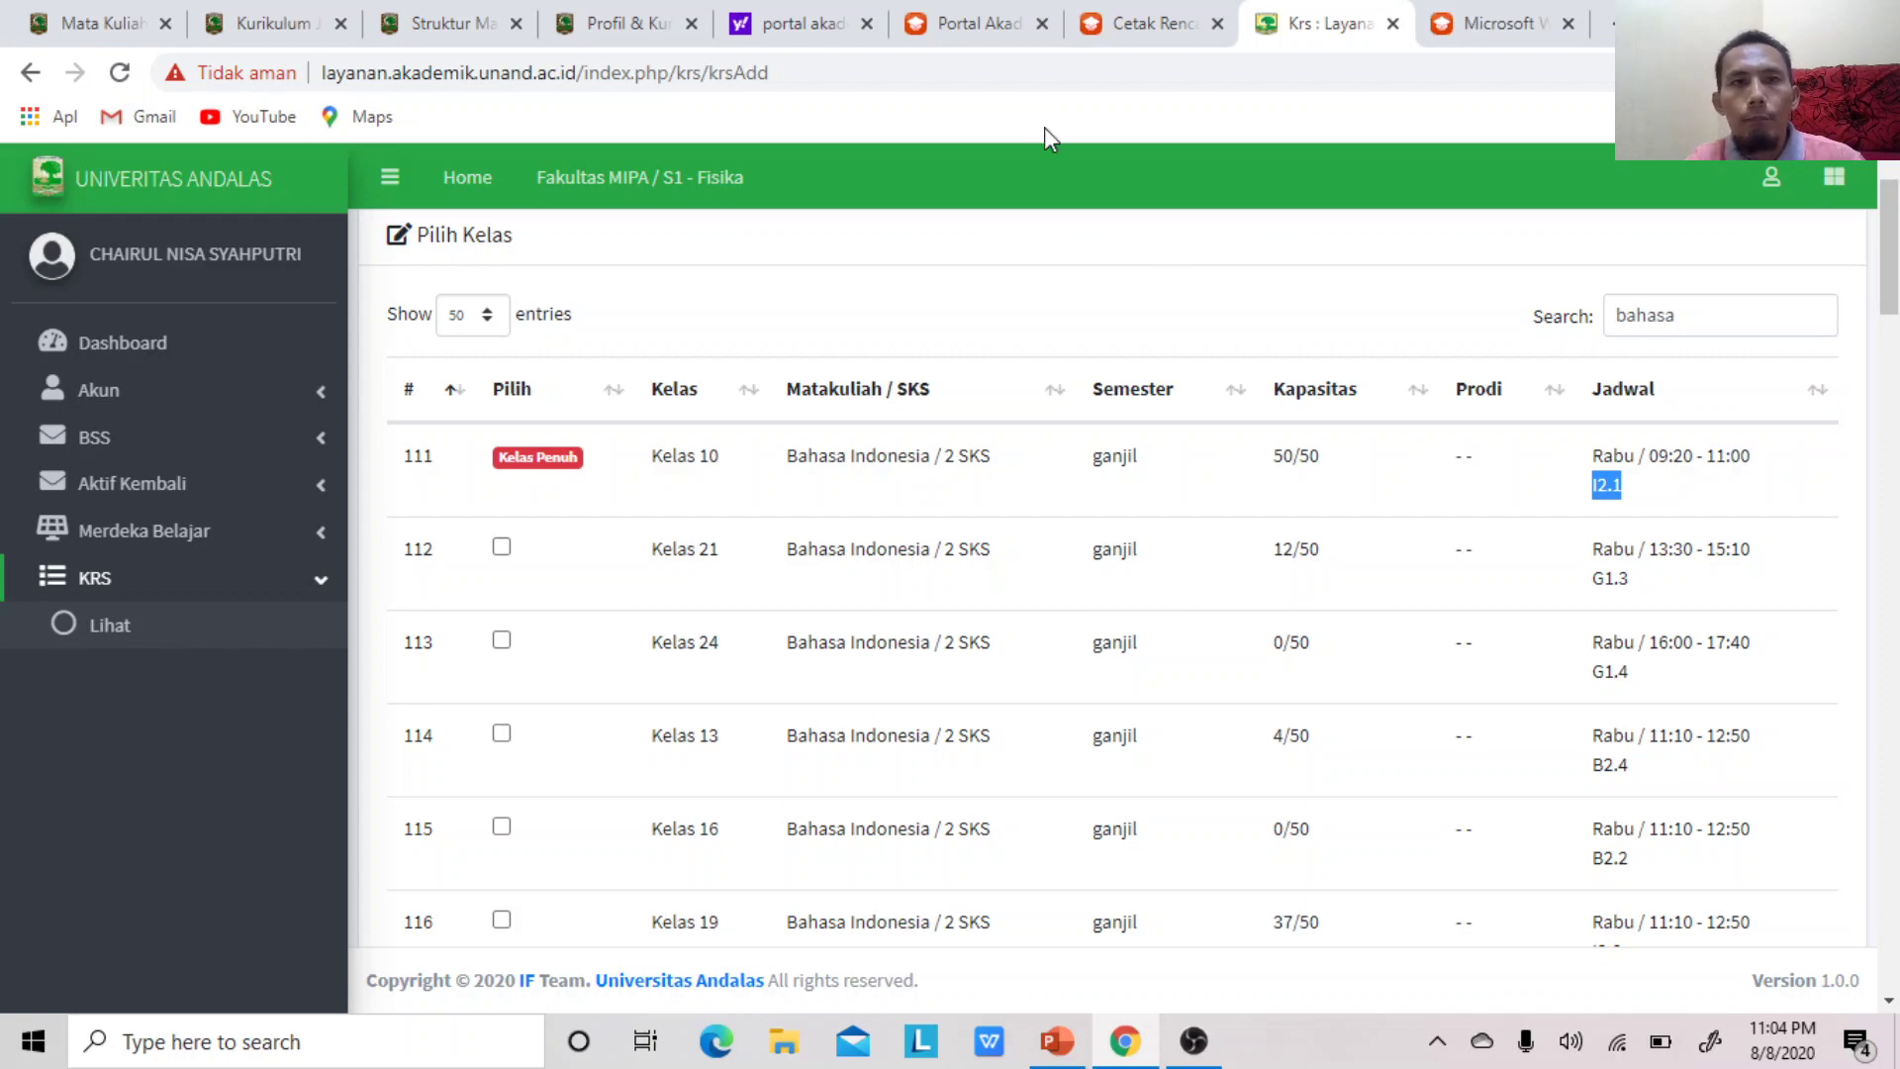
Check the printed KRS schedule for free times and select Bahasa Indonesia Kelas 21, Rabu 13:30 - 15:10, in SIPENA
click(1165, 29)
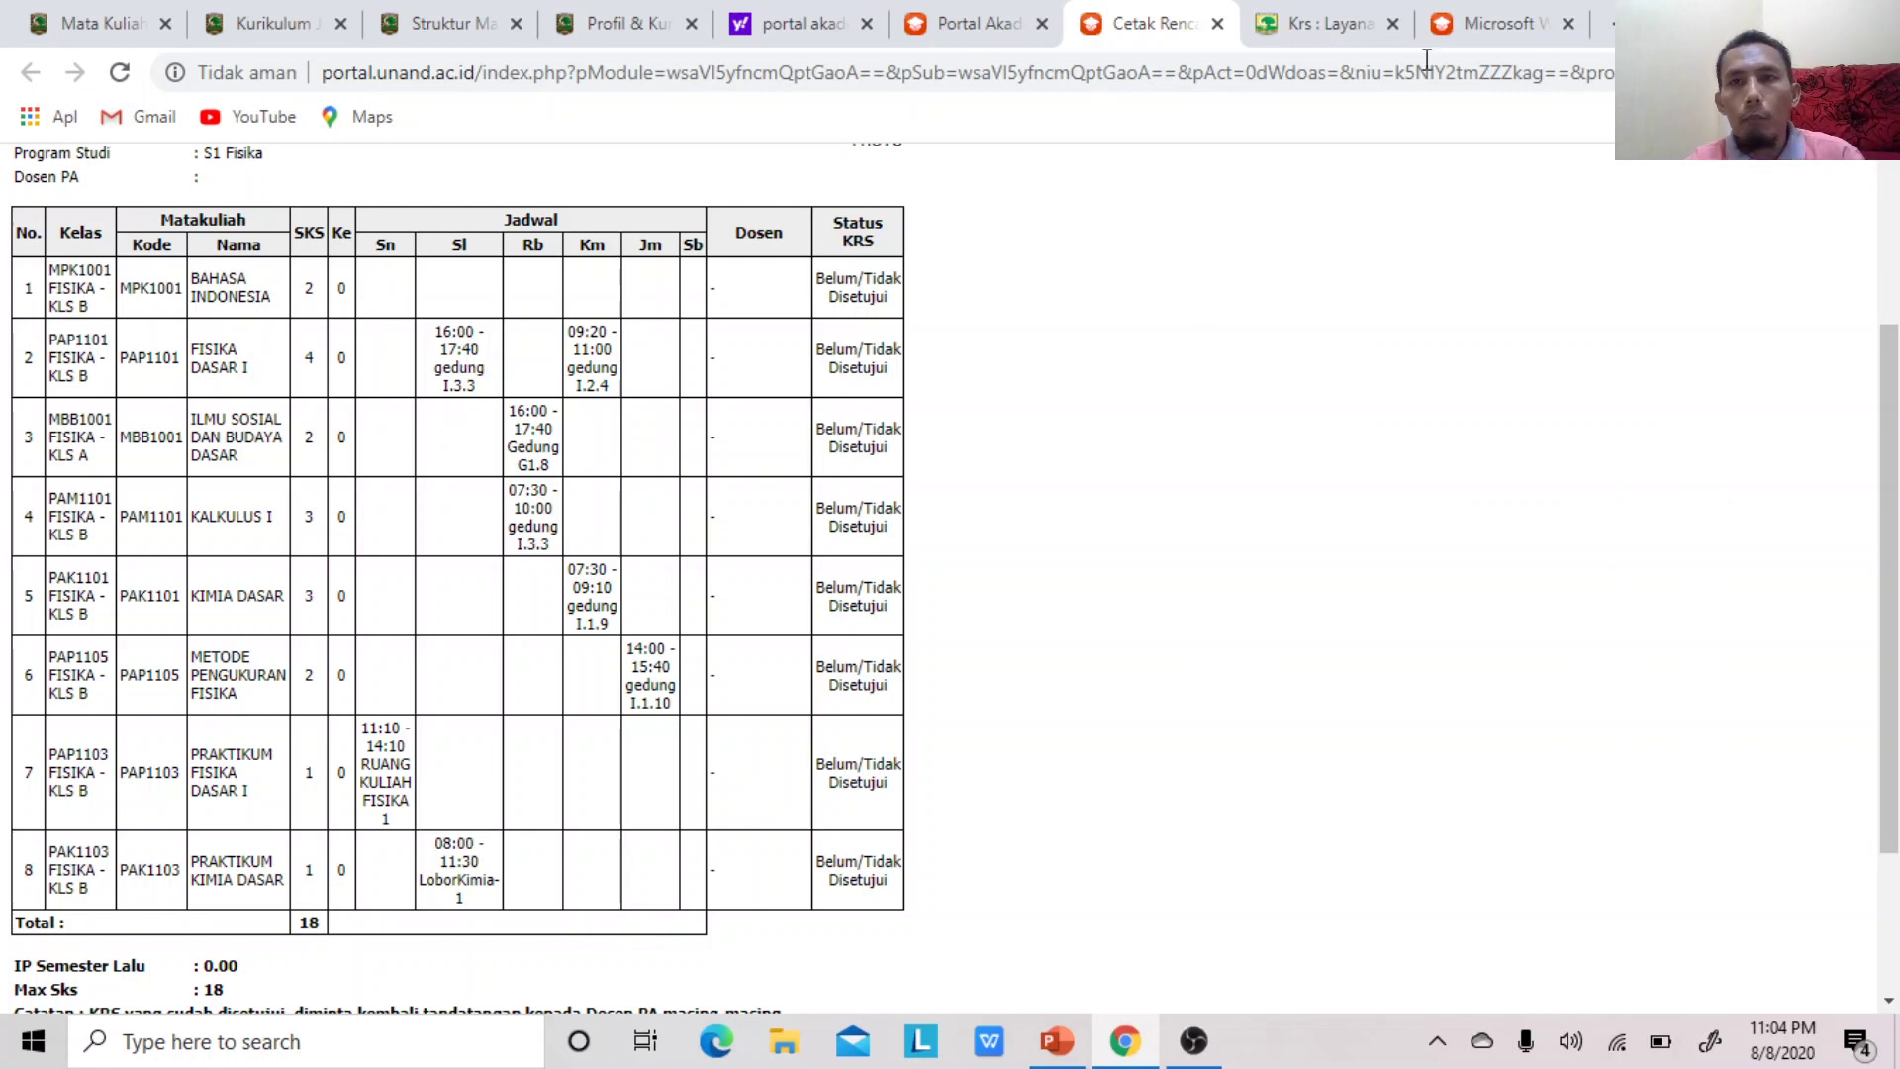
click(1484, 30)
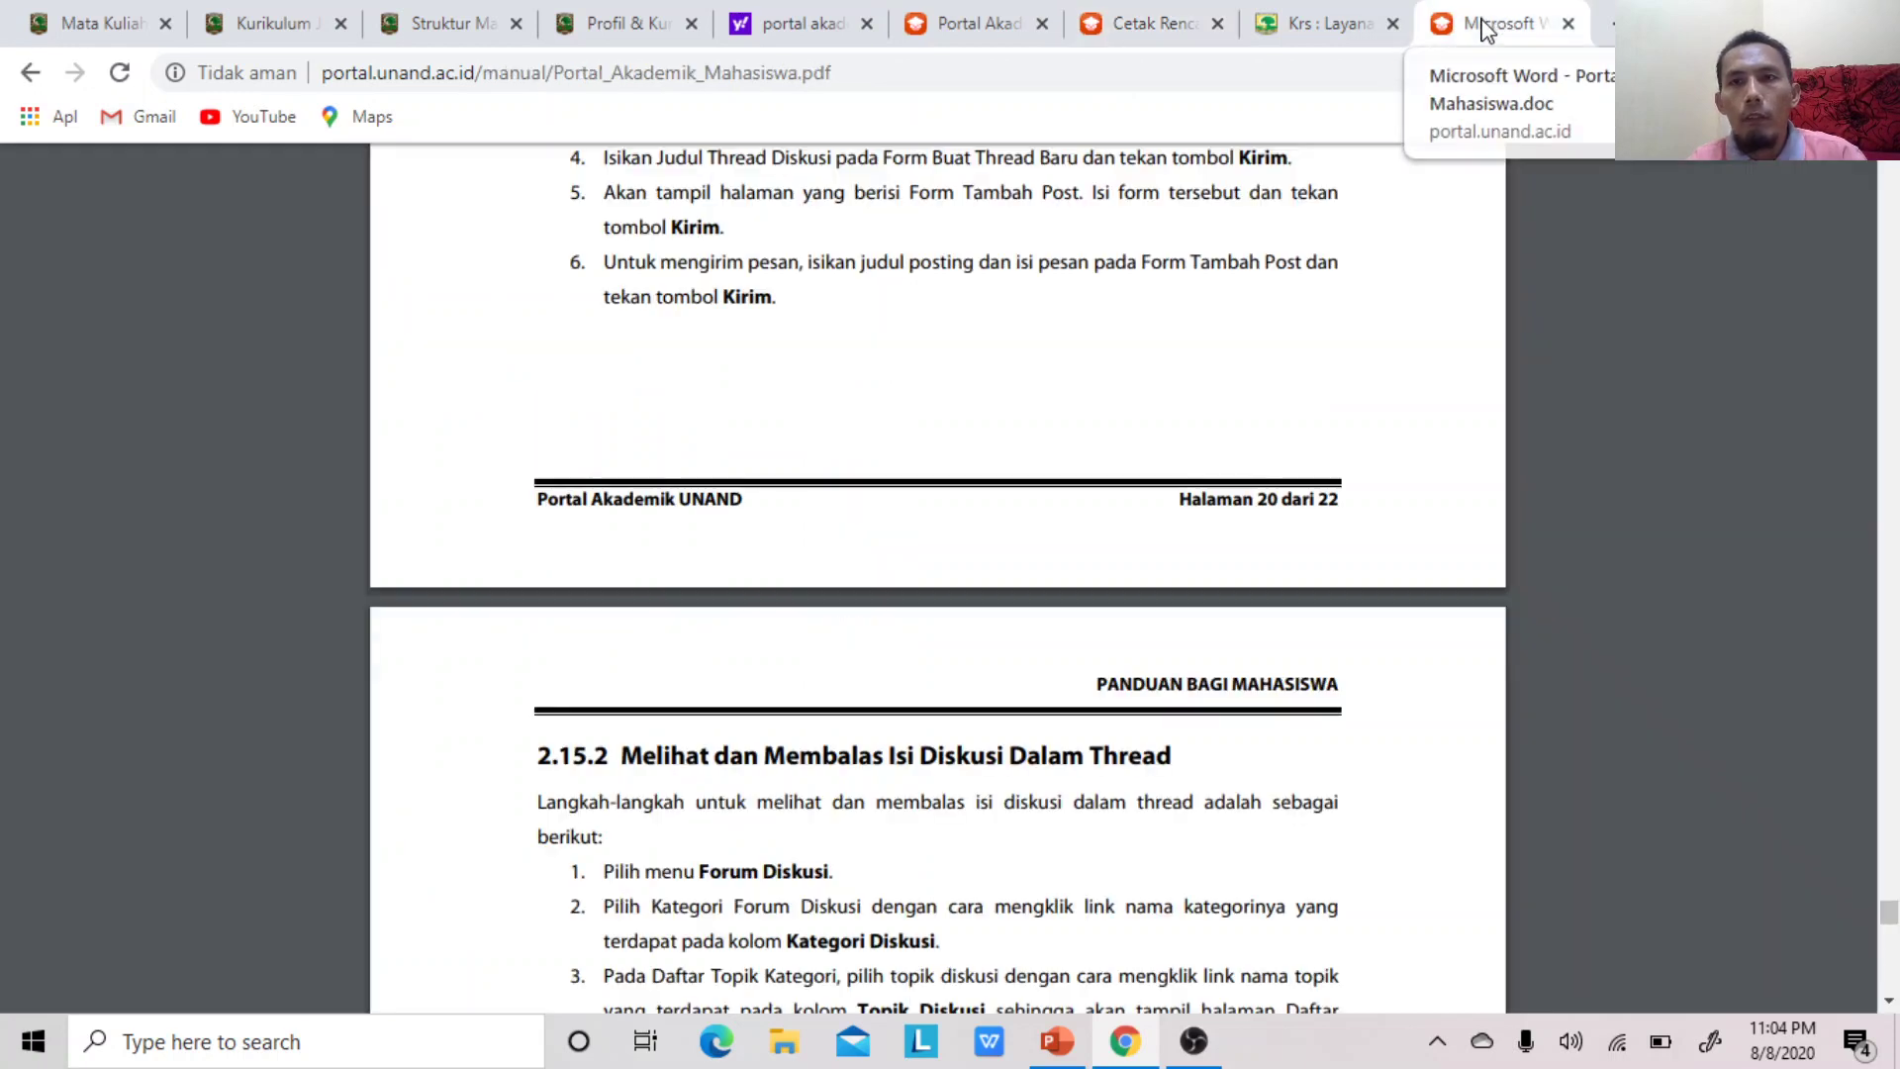
click(1301, 22)
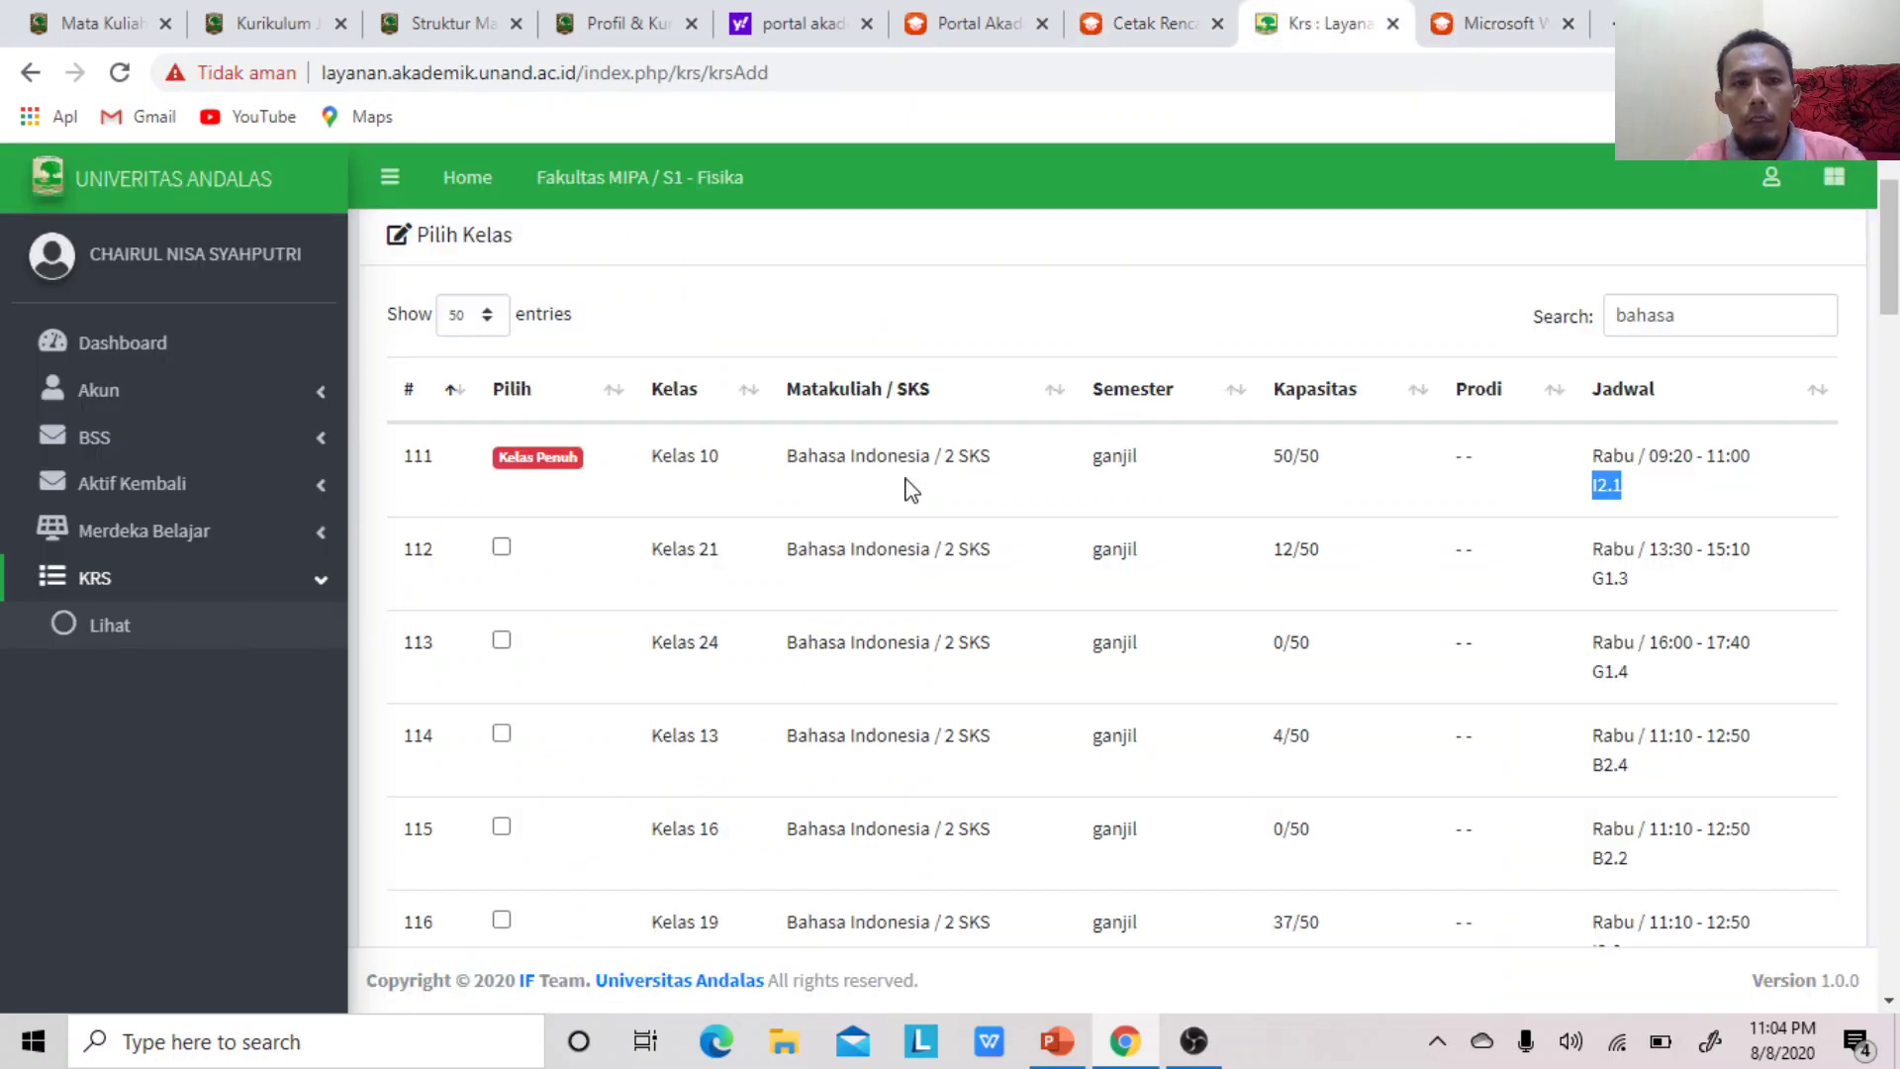
click(502, 549)
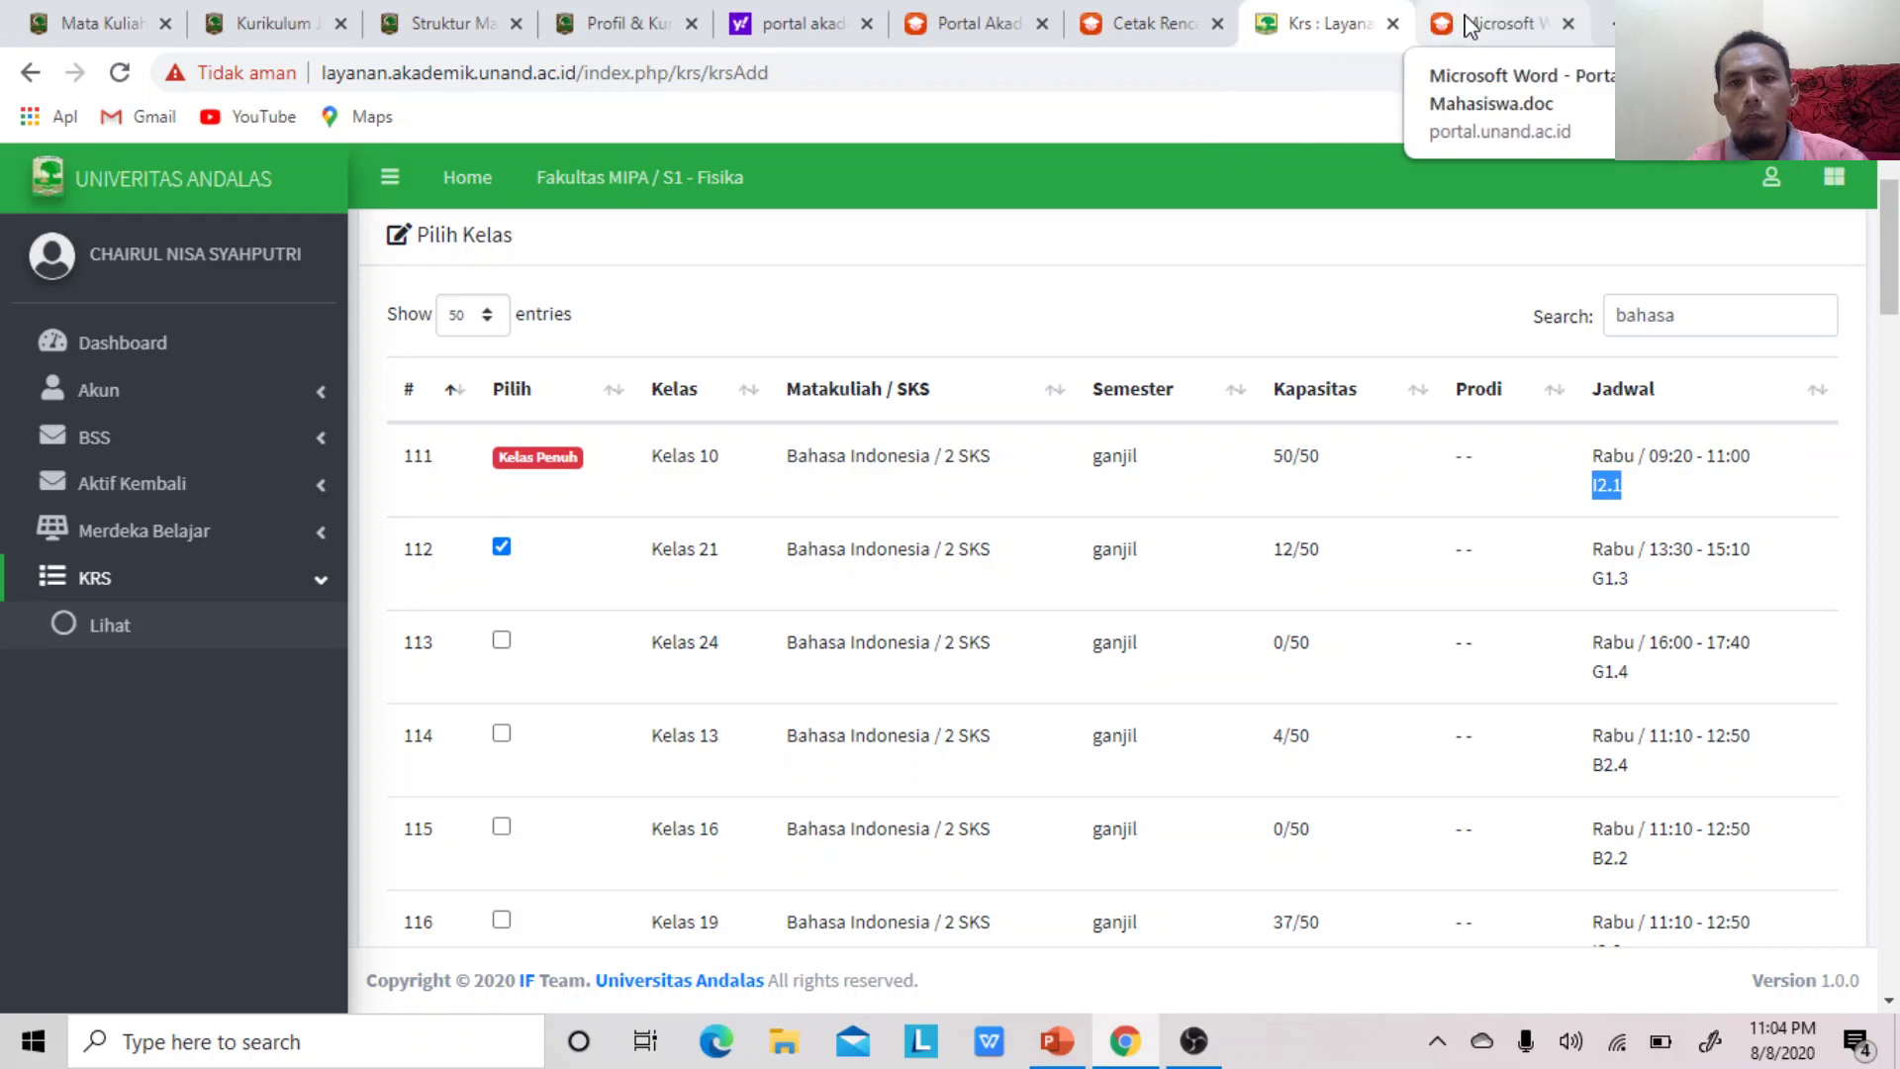
Check Kelas 21's capacity and the printed KRS schedule again, and add the selected class to the SIPENA KRS
click(1279, 455)
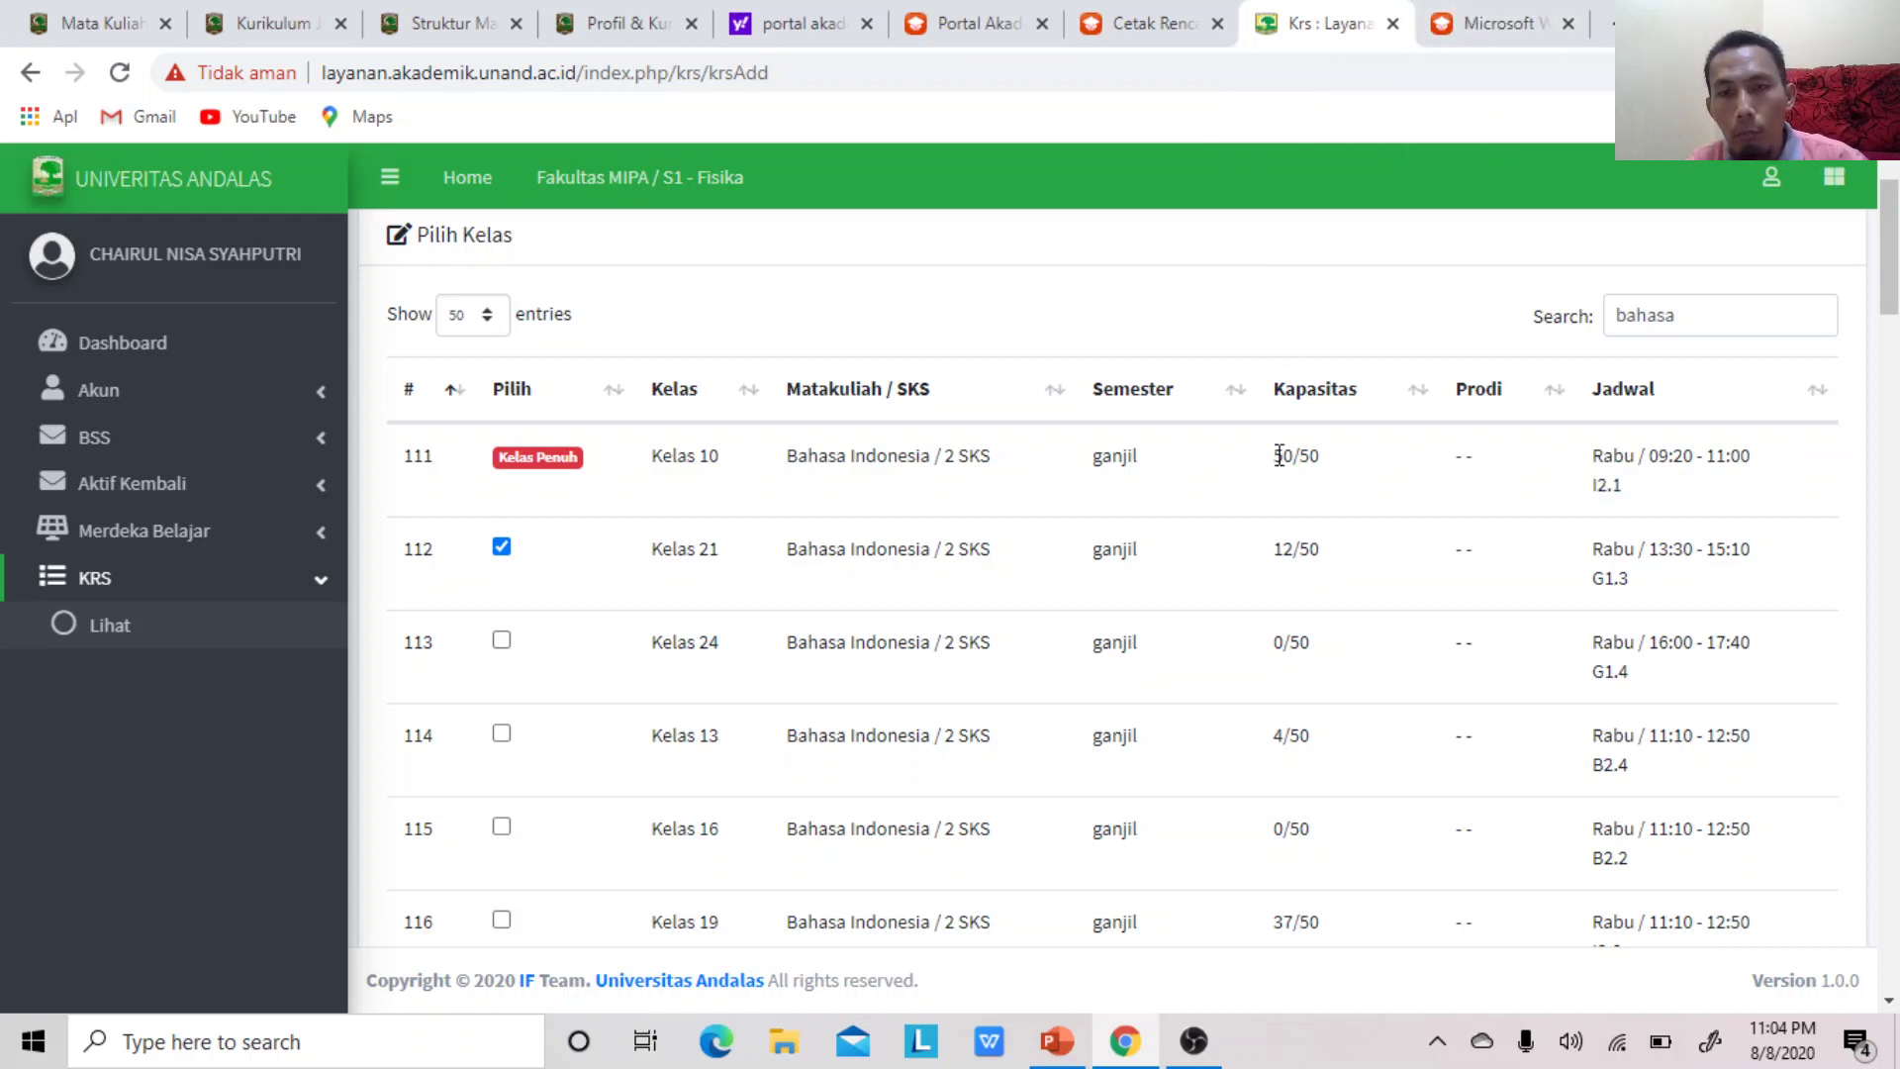
drag(1278, 543, 1327, 557)
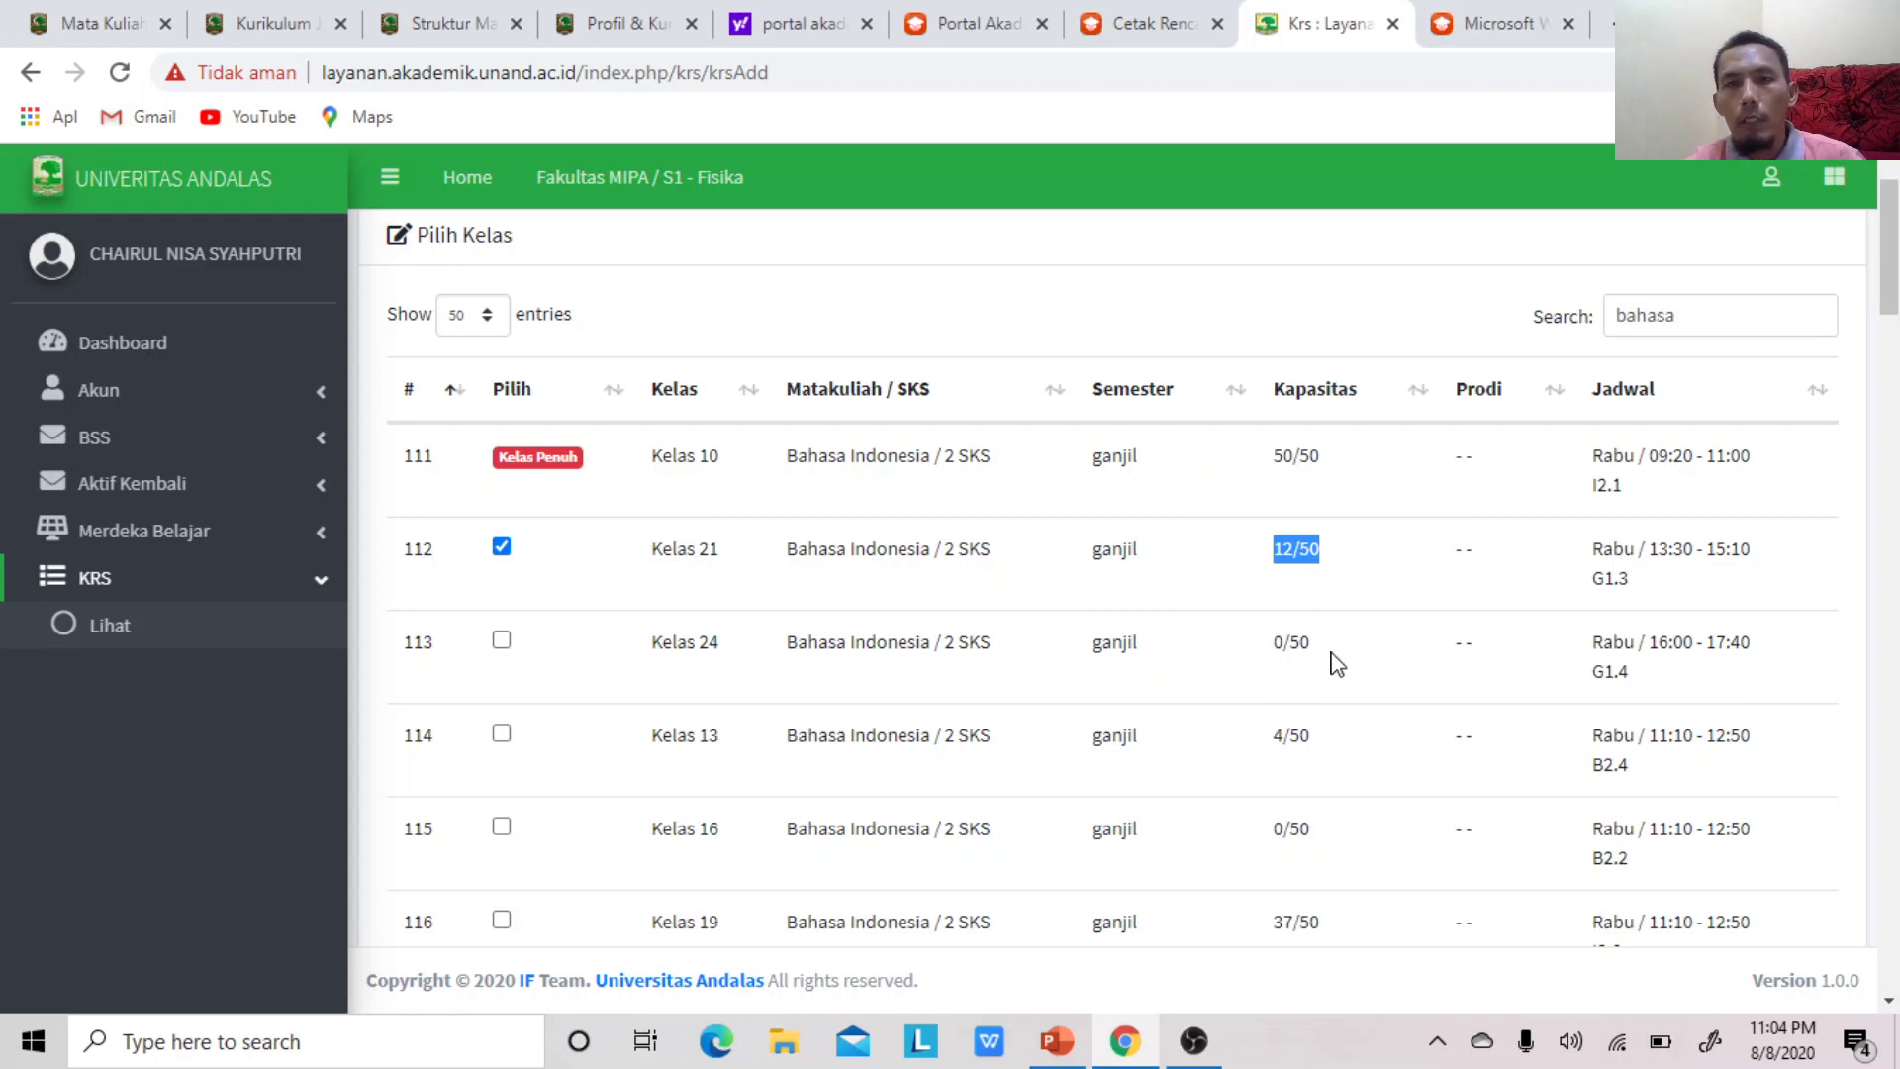
click(1475, 35)
click(1312, 18)
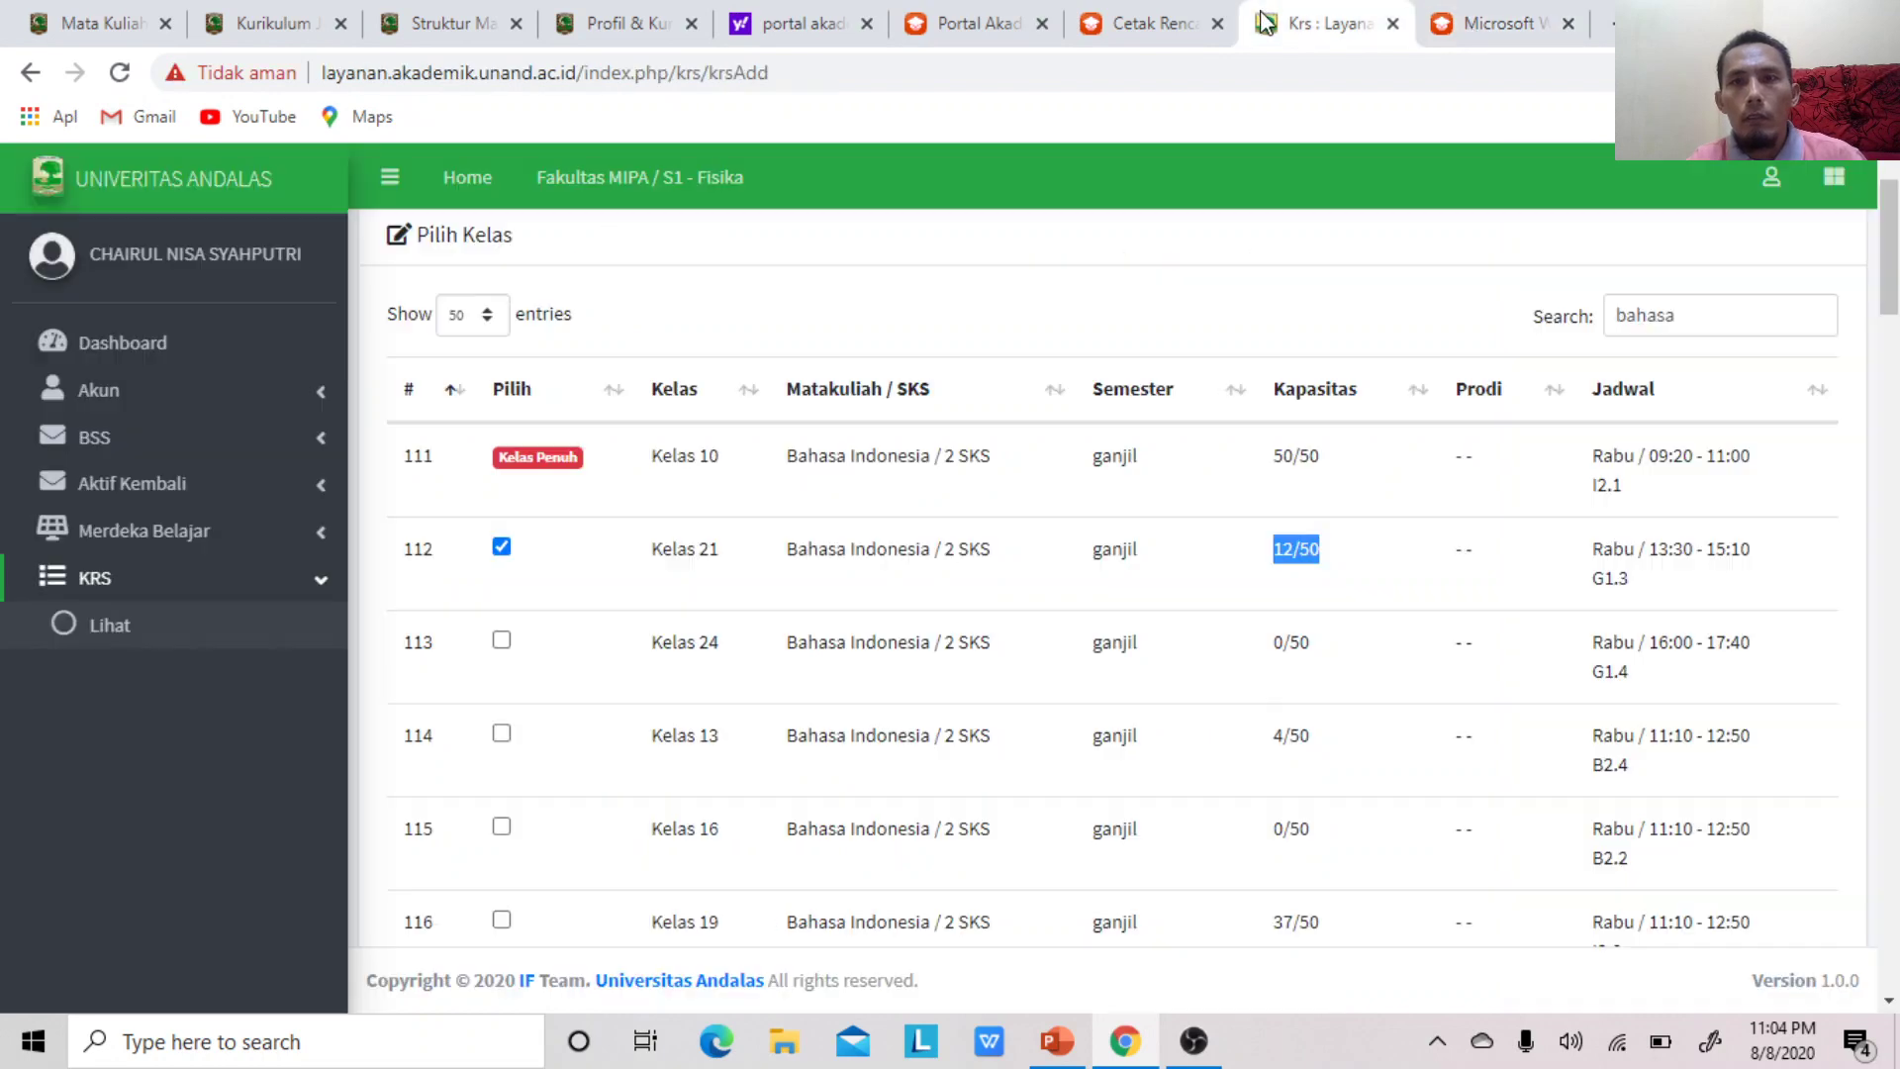
click(1158, 28)
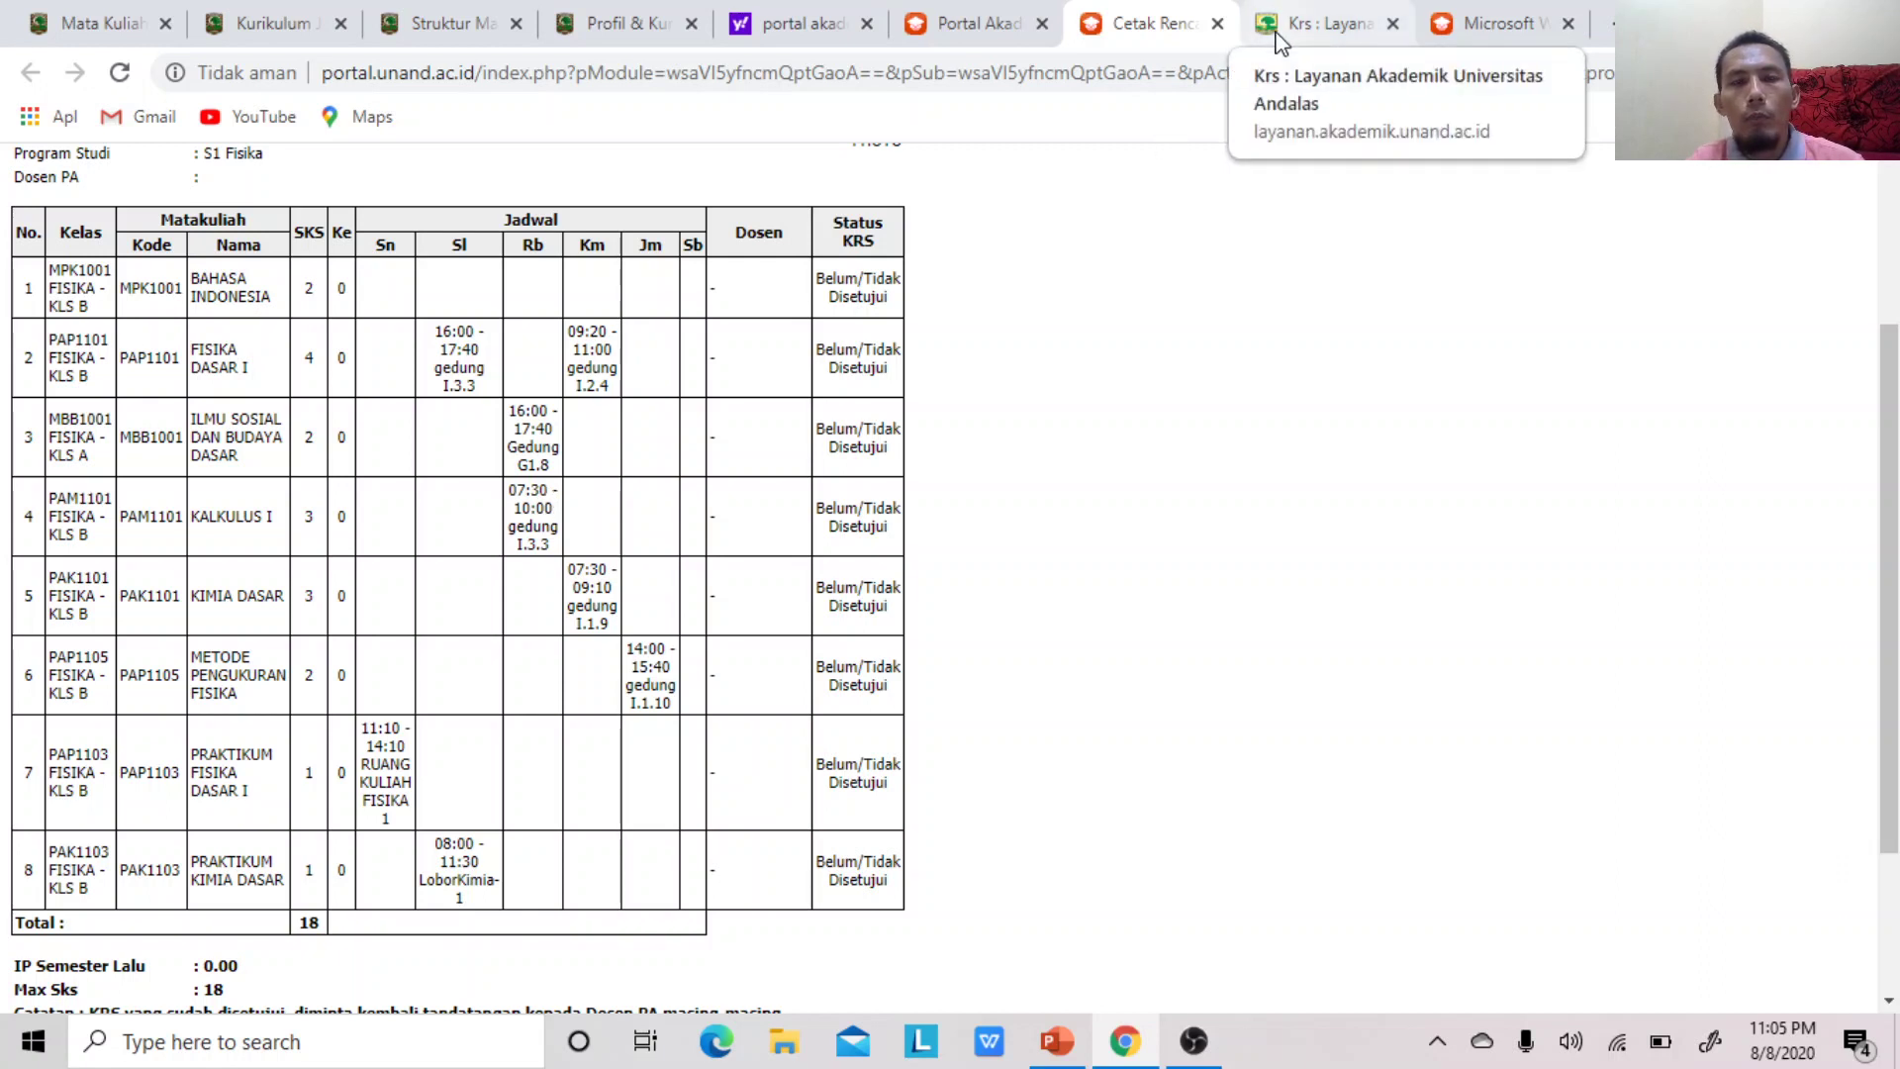
click(1351, 20)
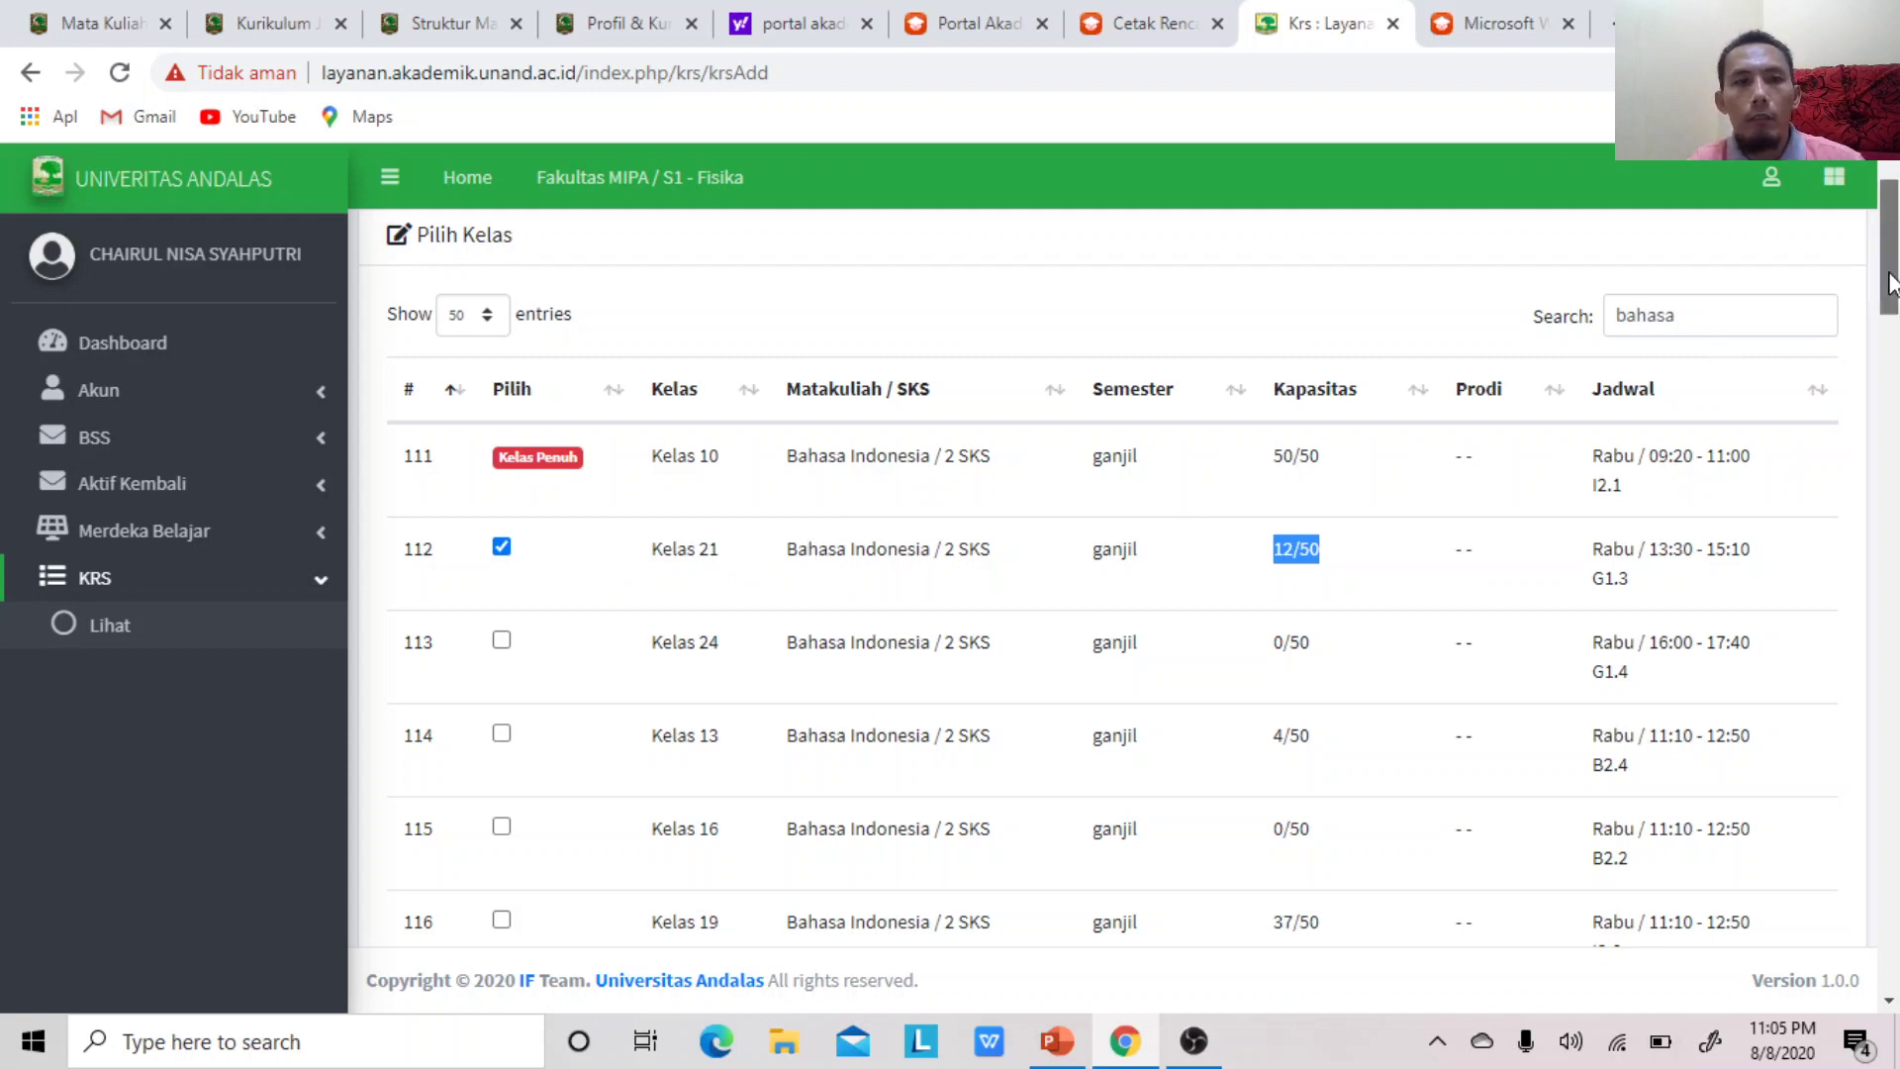
drag(1890, 284, 1883, 770)
drag(1888, 807, 1887, 955)
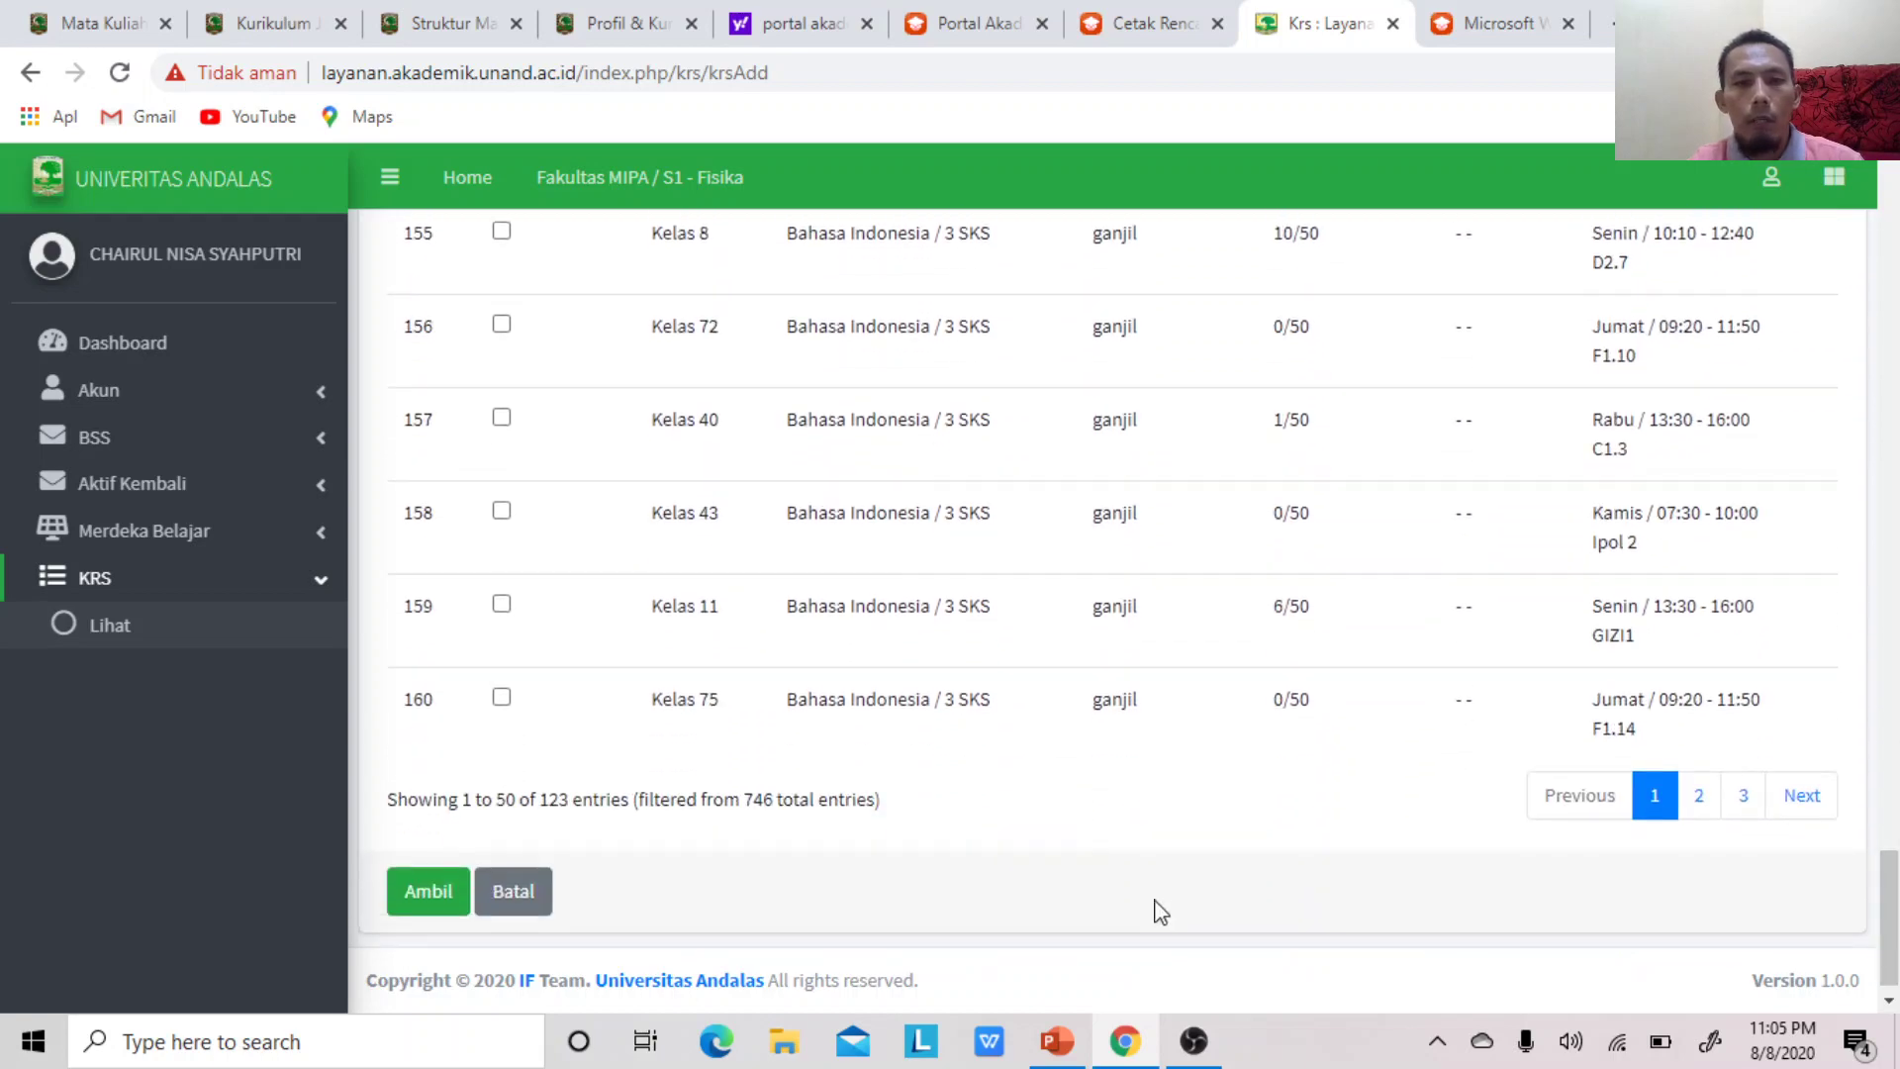
click(433, 894)
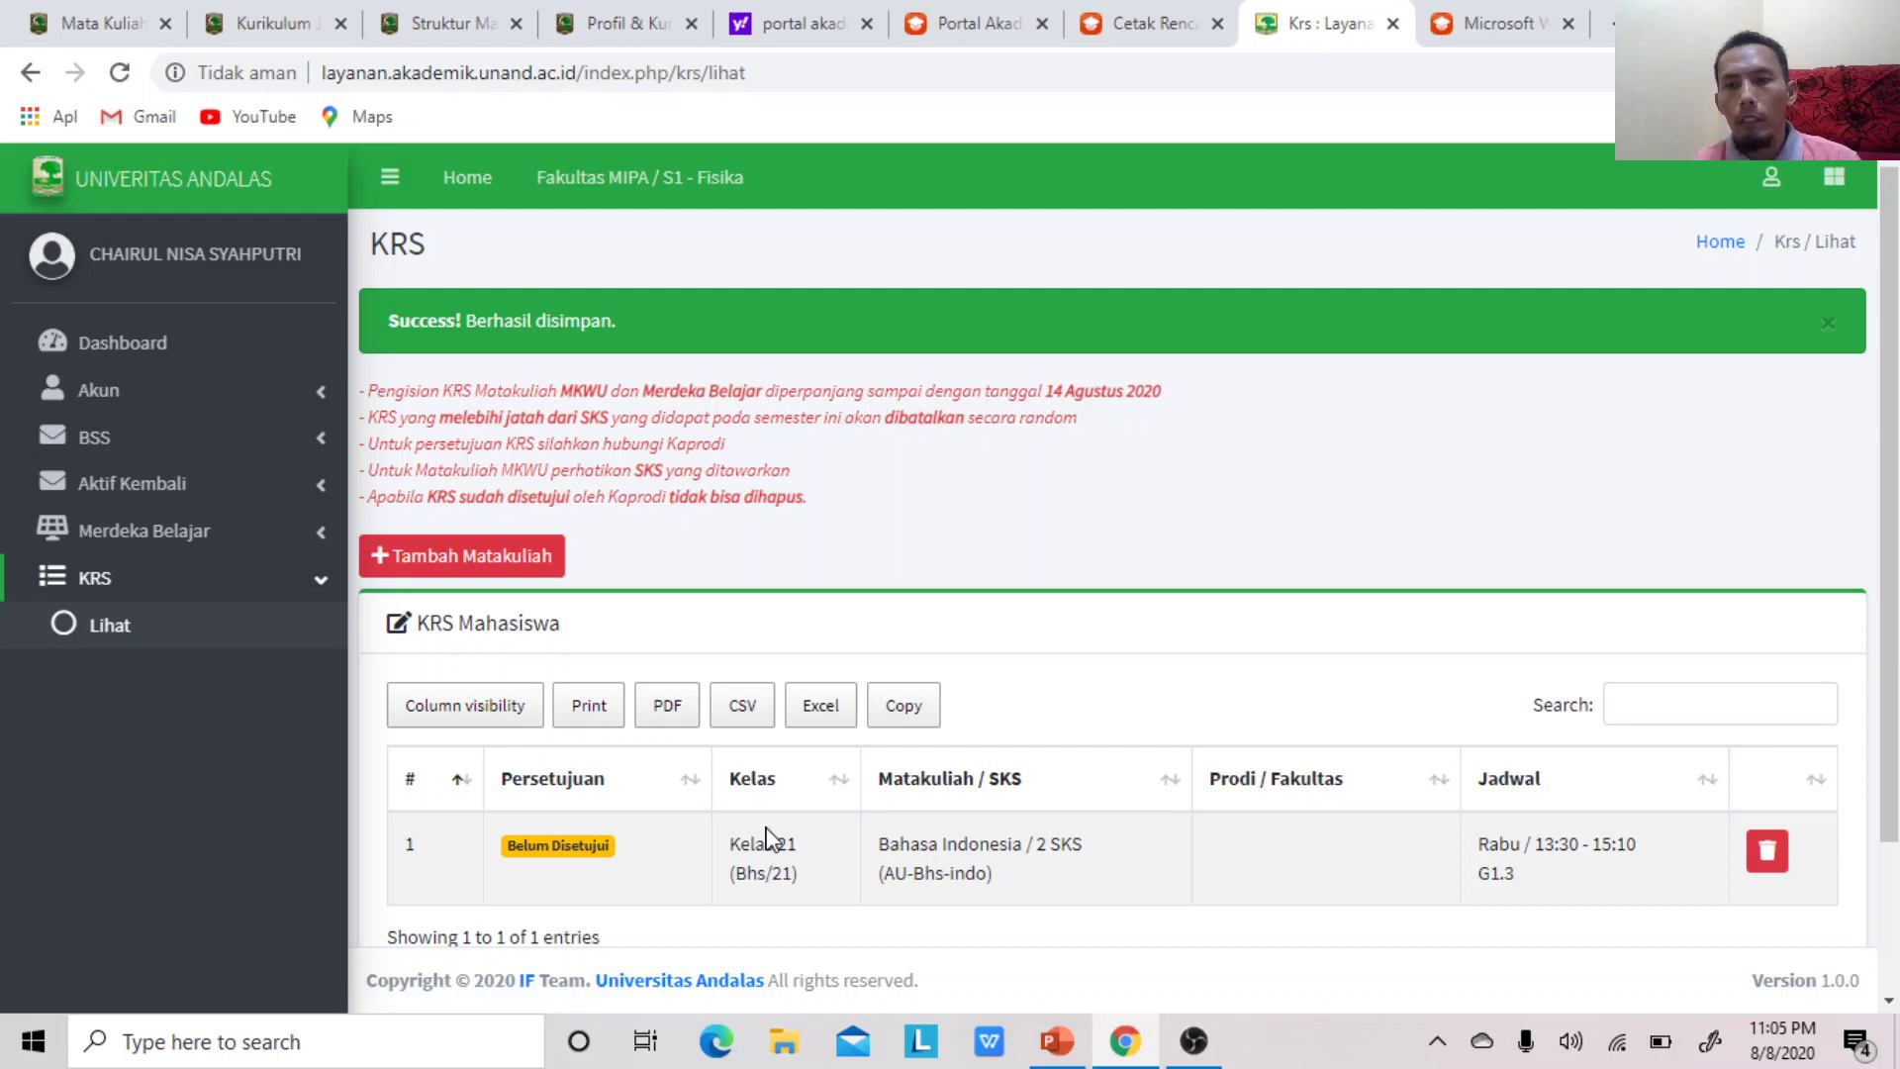
Review the SIPENA KRS list, delete the Bahasa Indonesia Kelas 21 entry and confirm the deletion
scroll(1880, 535, down, 1)
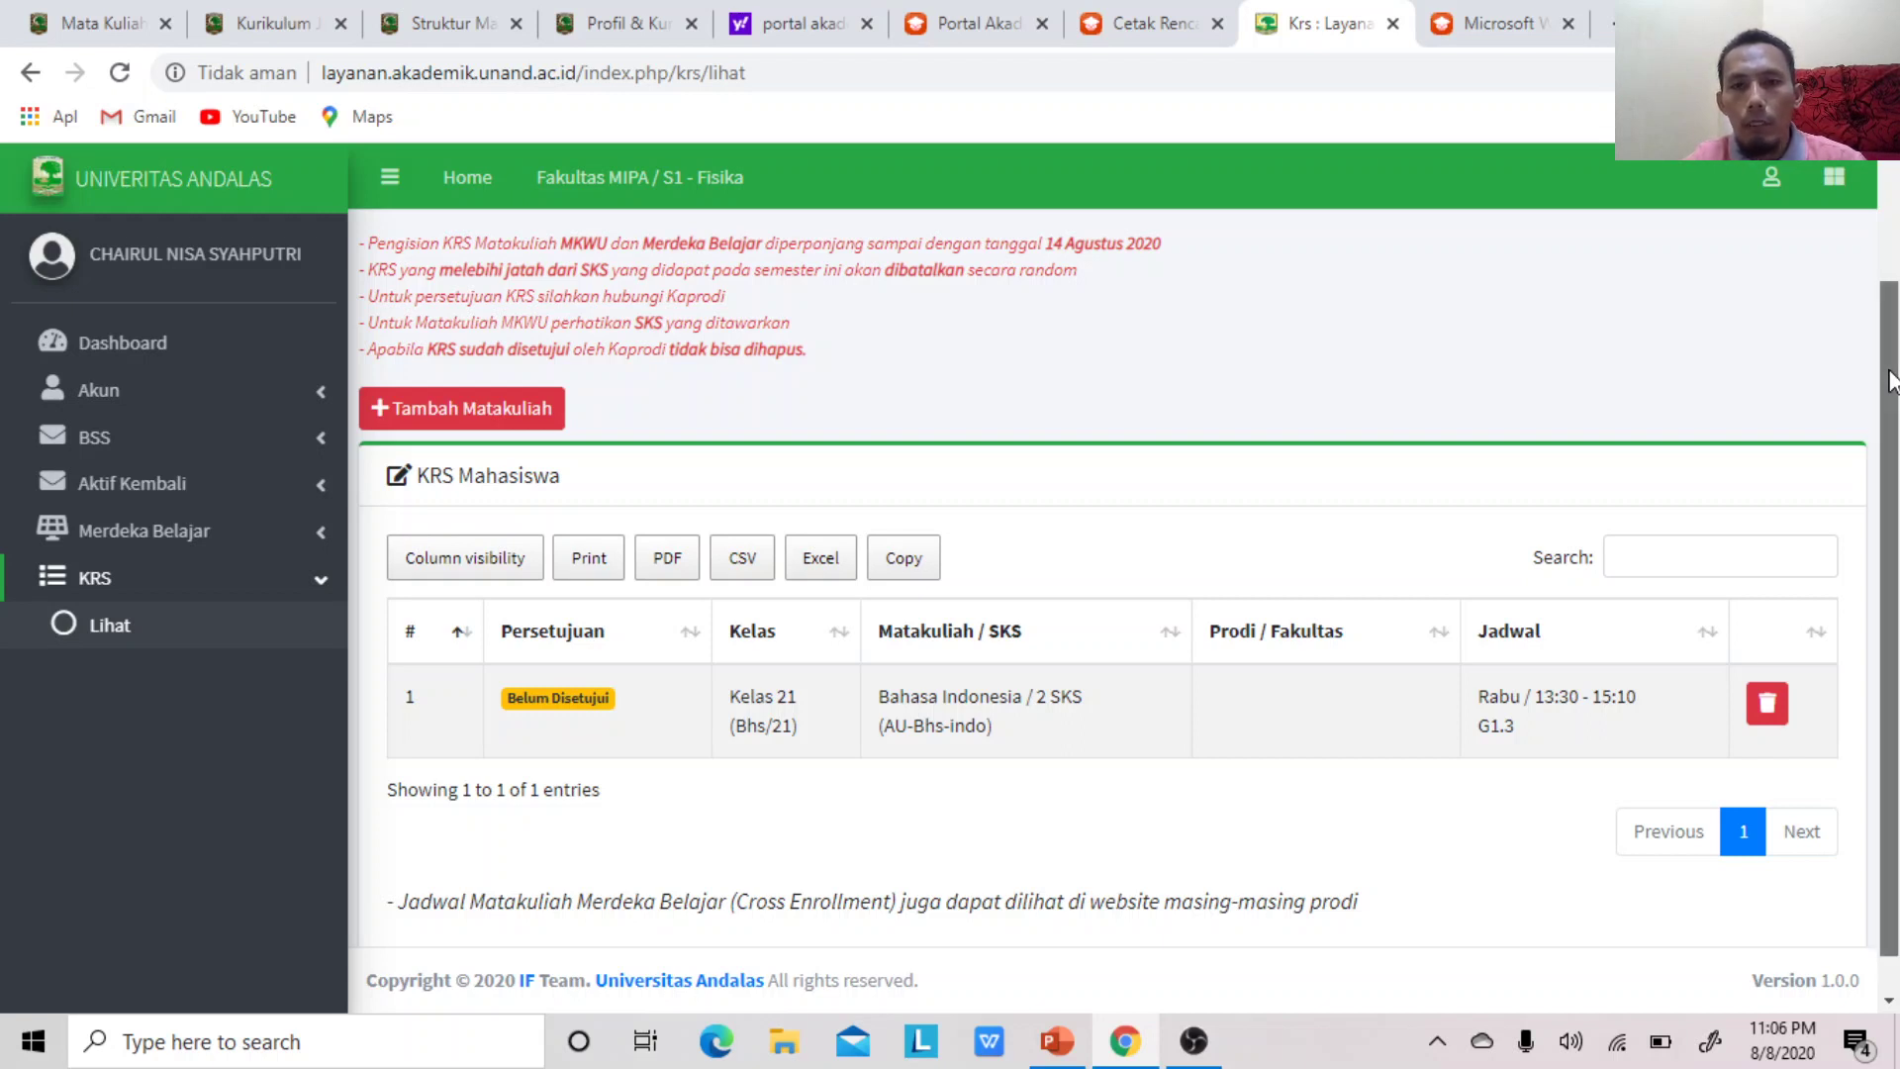
drag(1889, 371, 1886, 480)
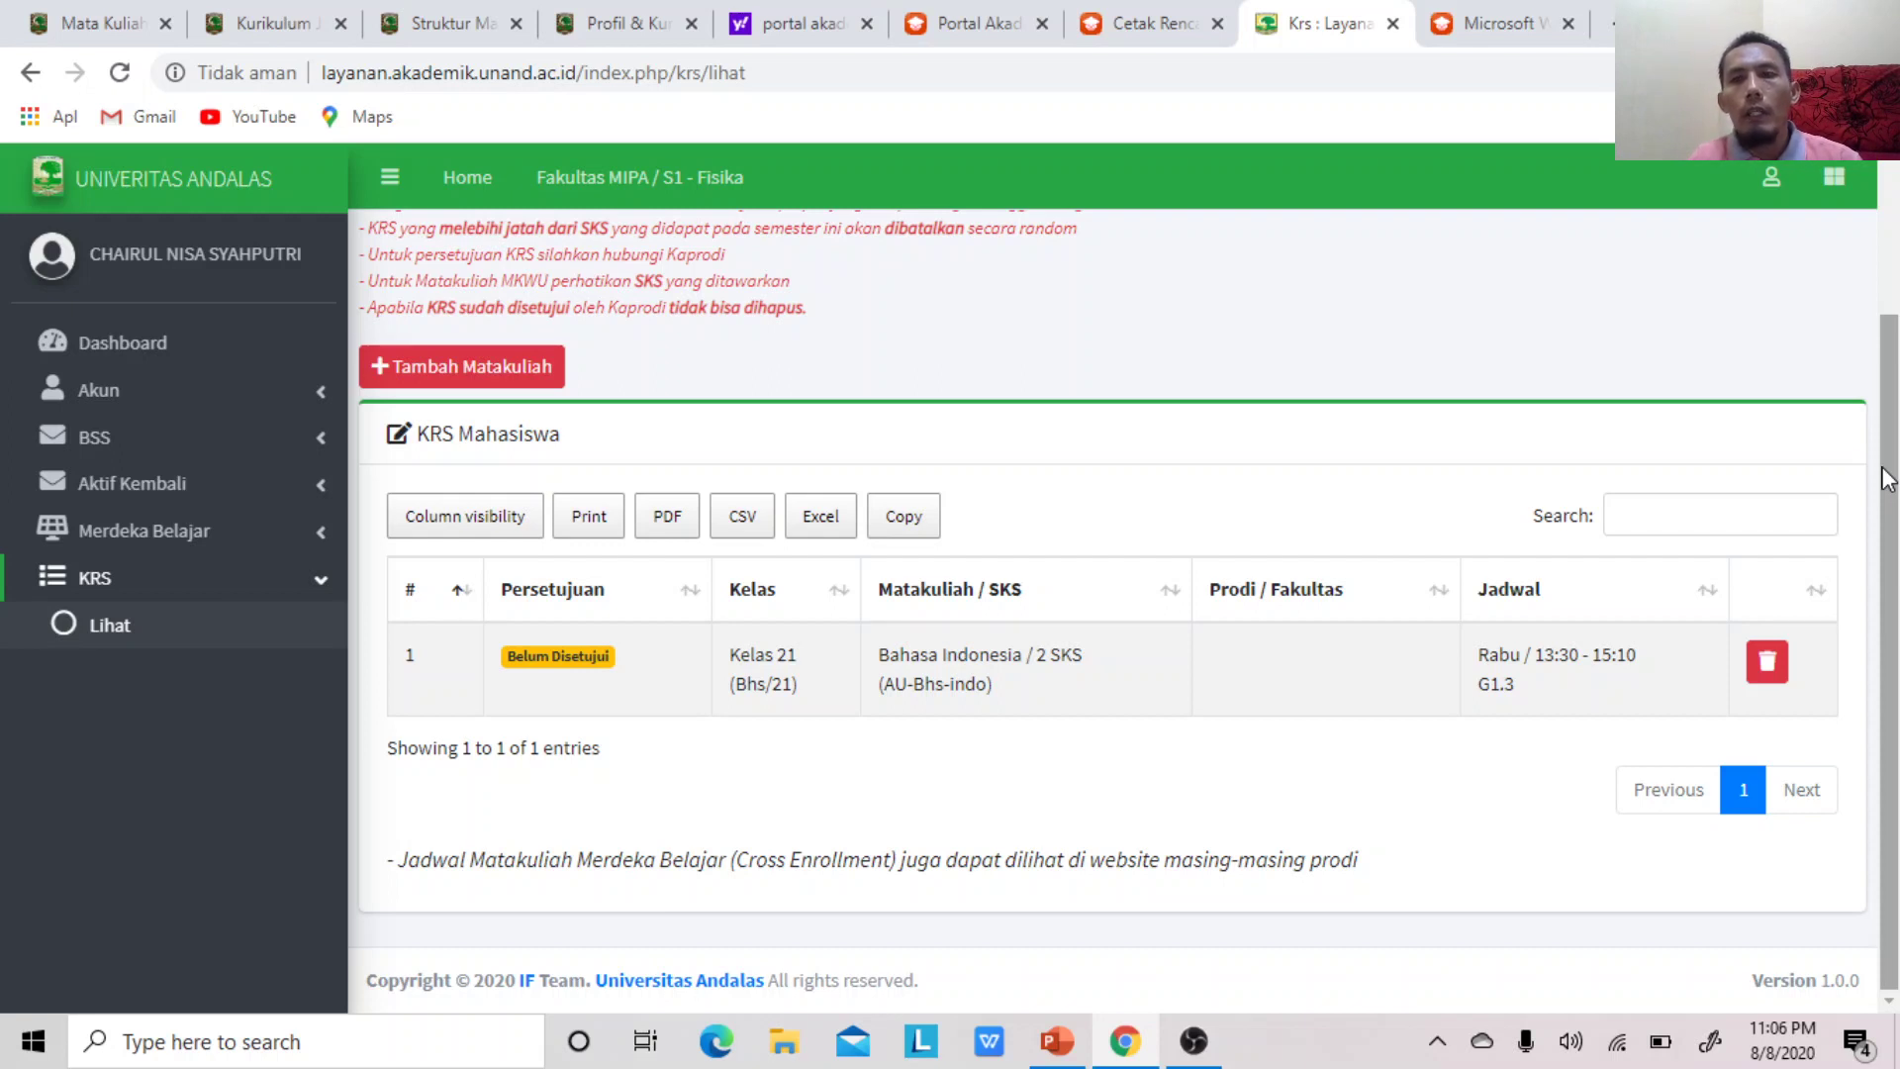
drag(1887, 479, 1892, 273)
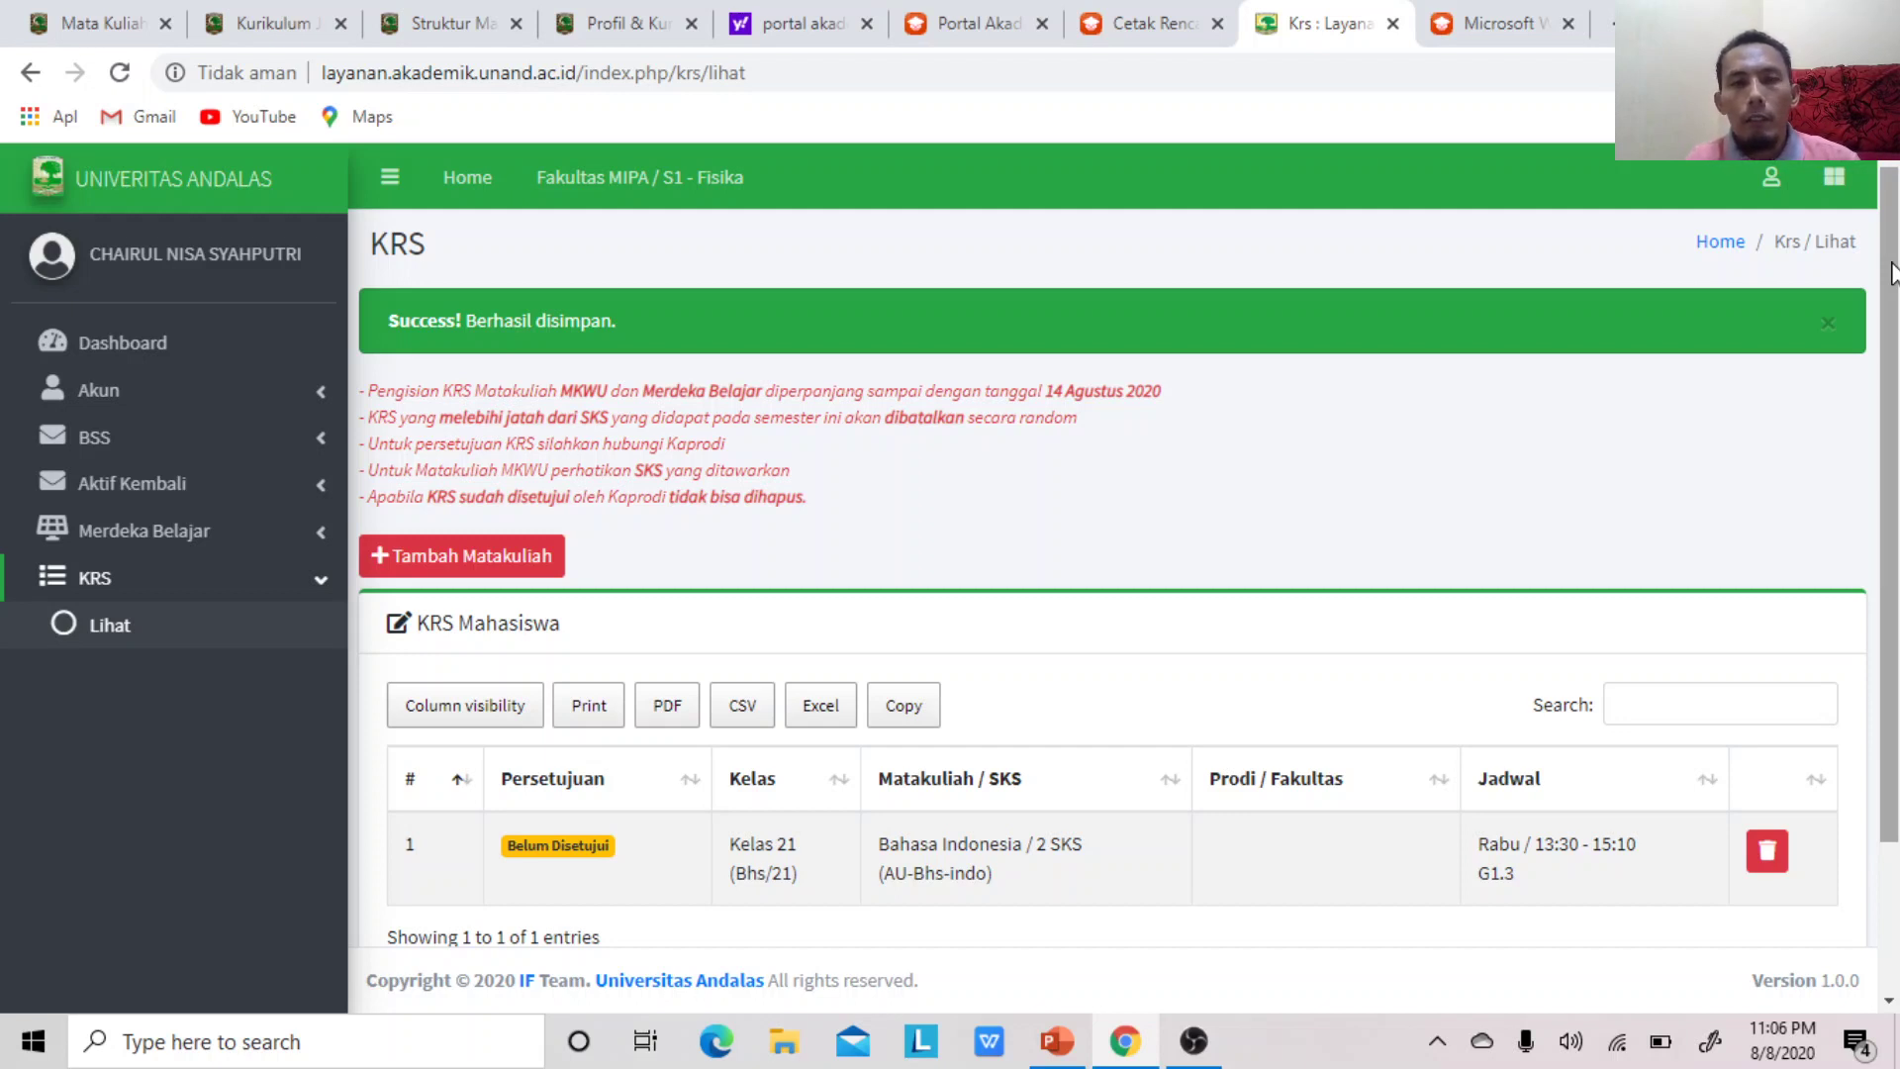
drag(1891, 273, 1891, 317)
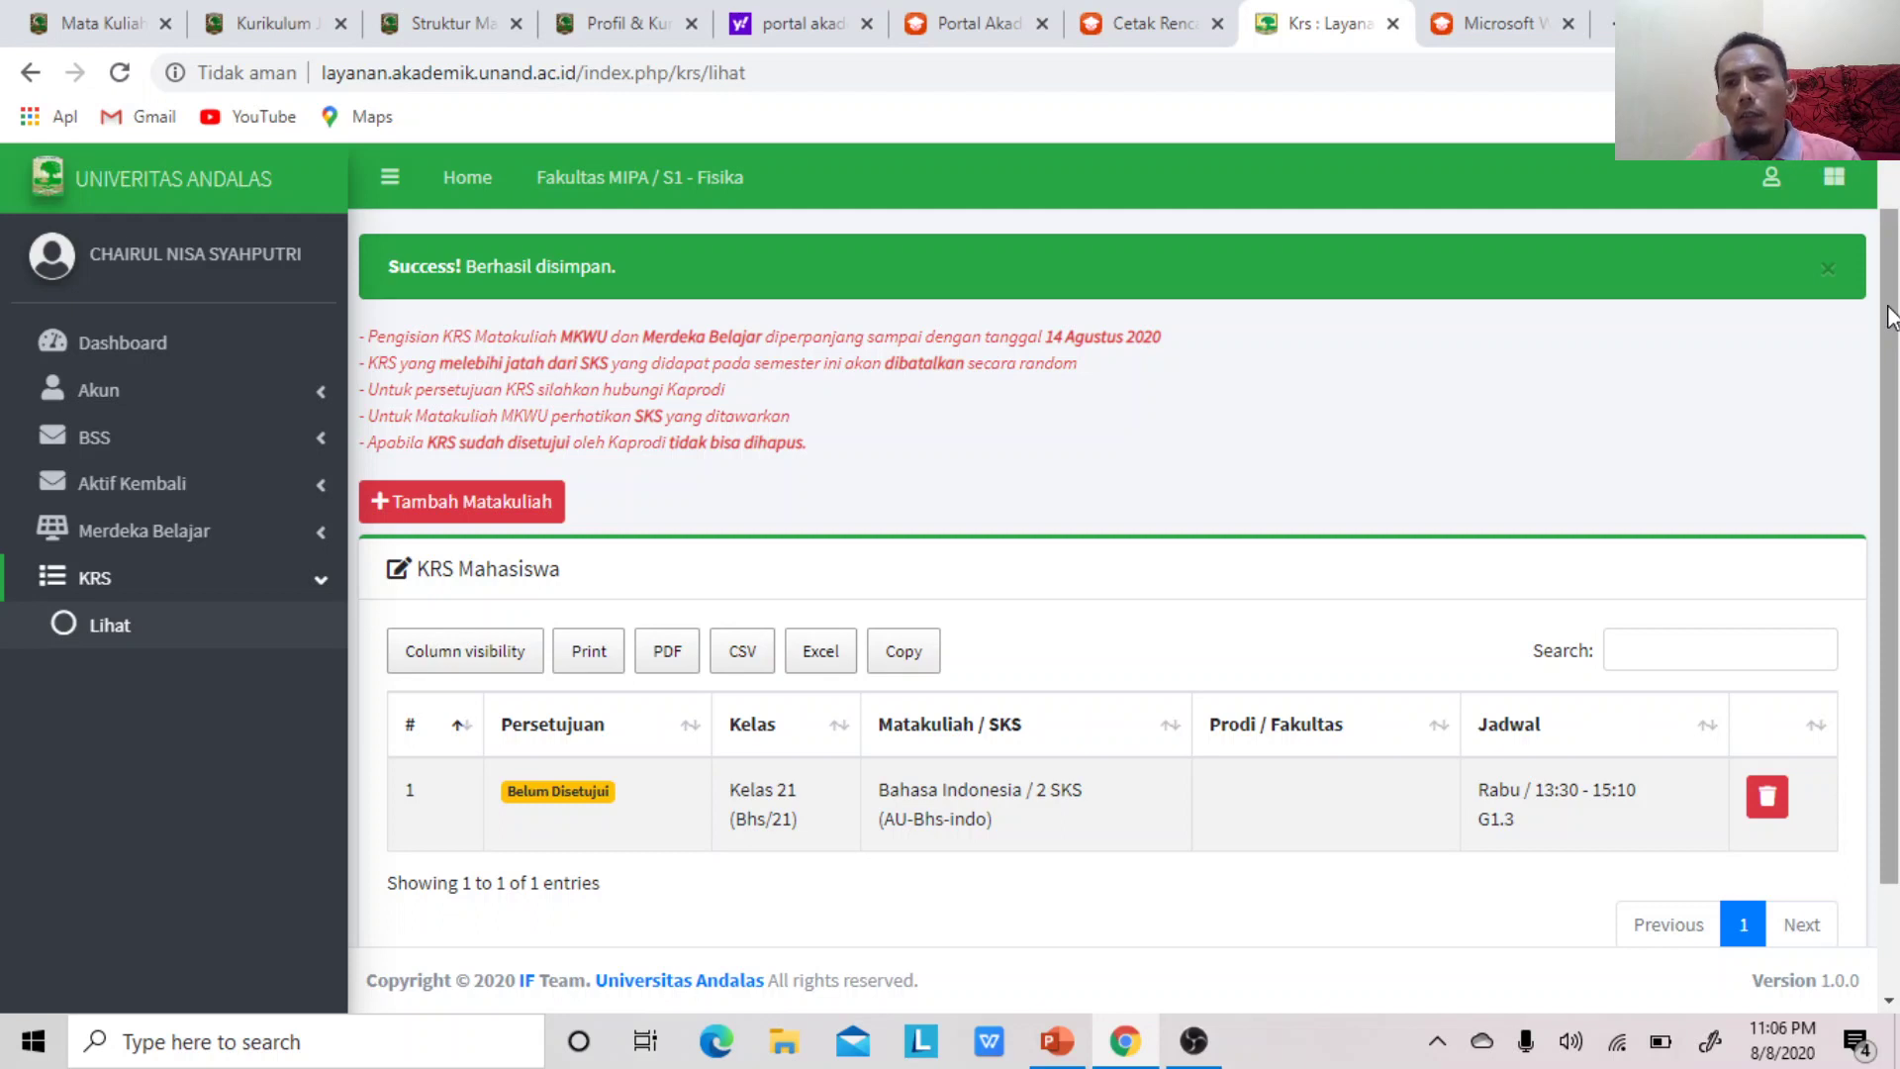
drag(1891, 316, 1889, 429)
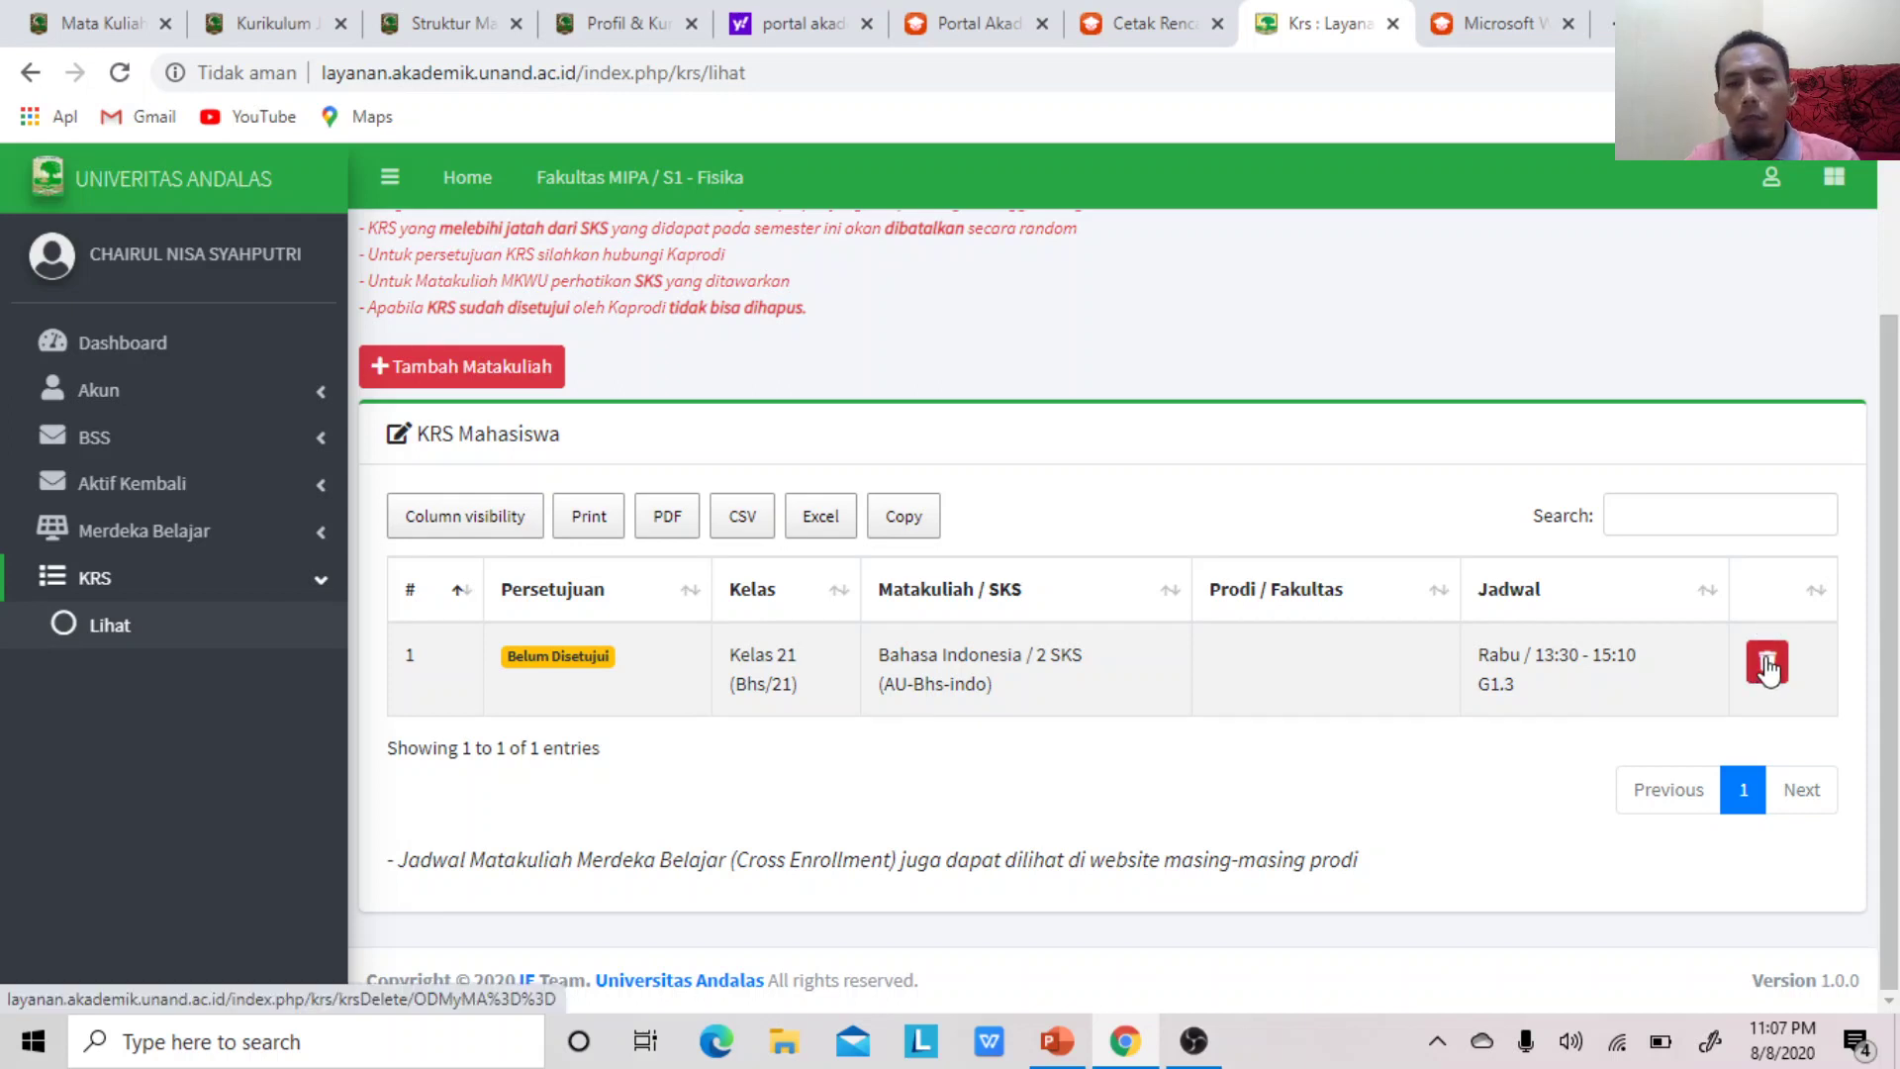
click(1767, 665)
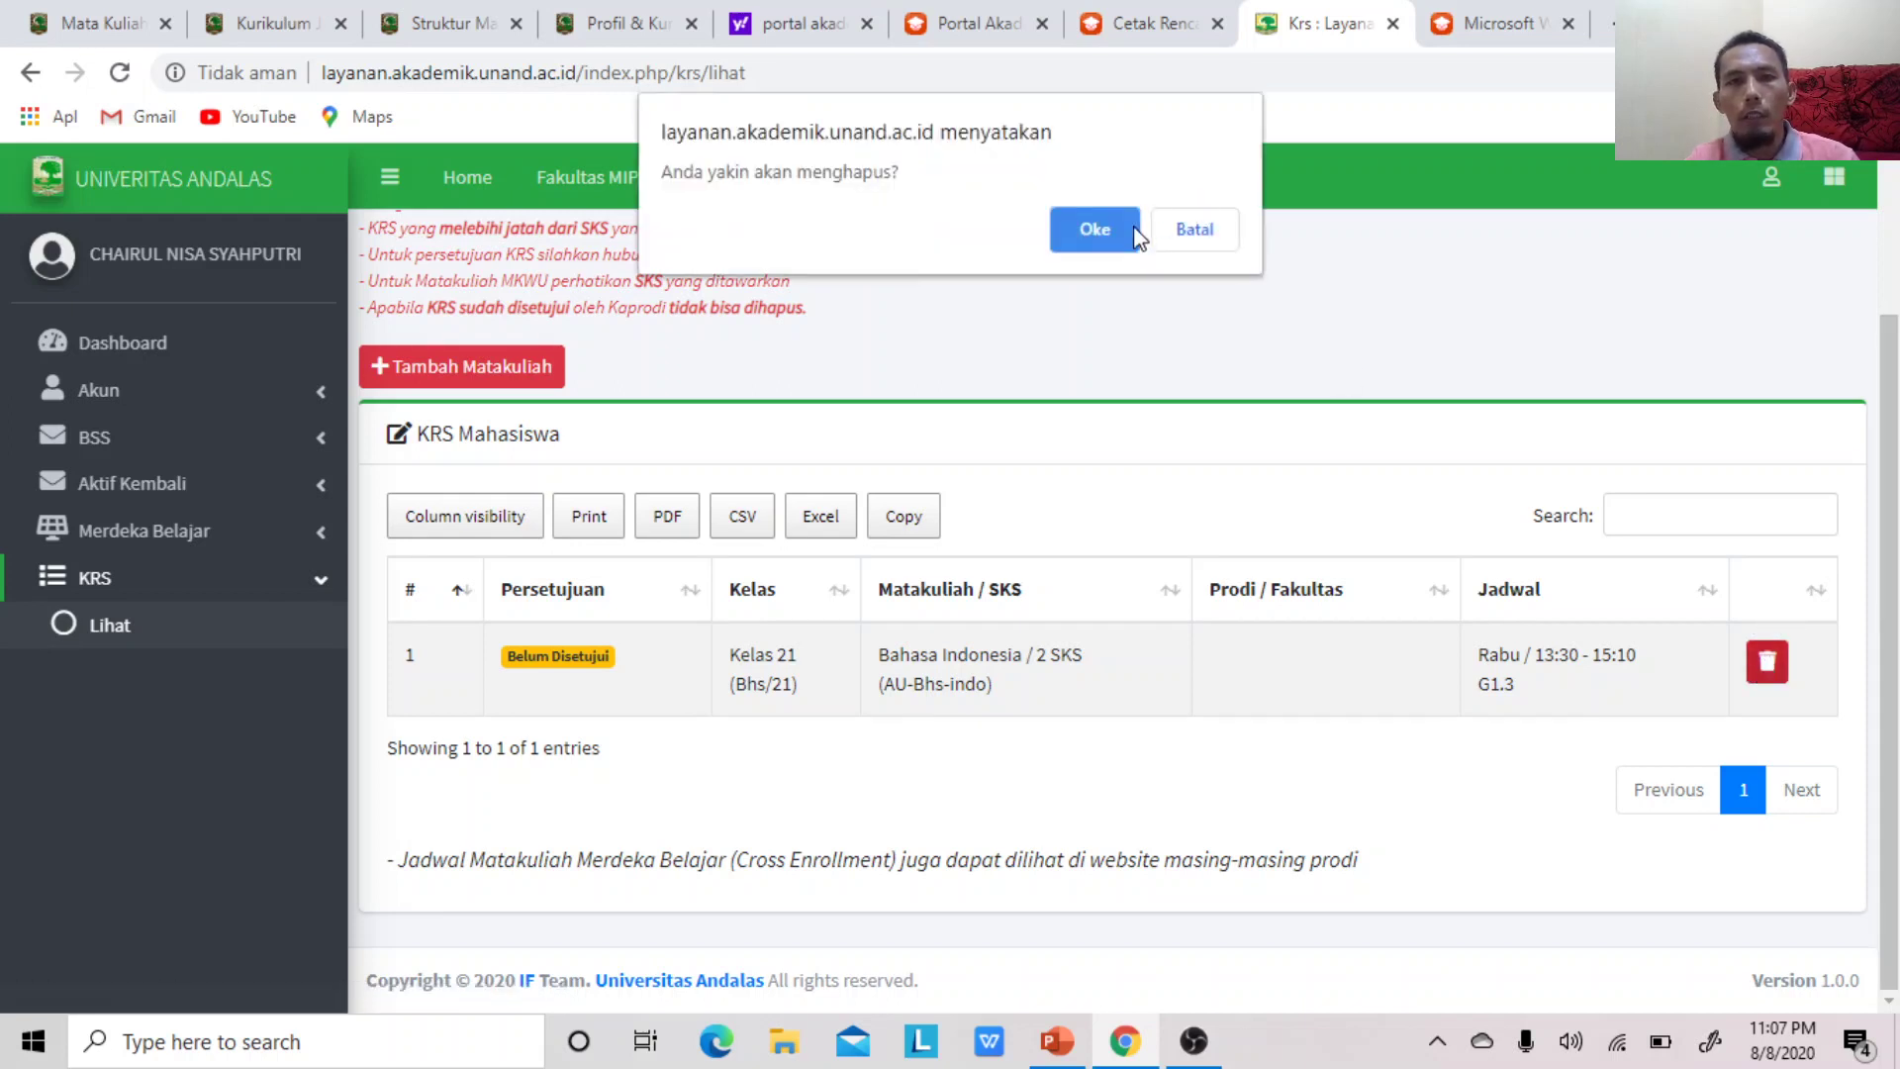
click(1116, 233)
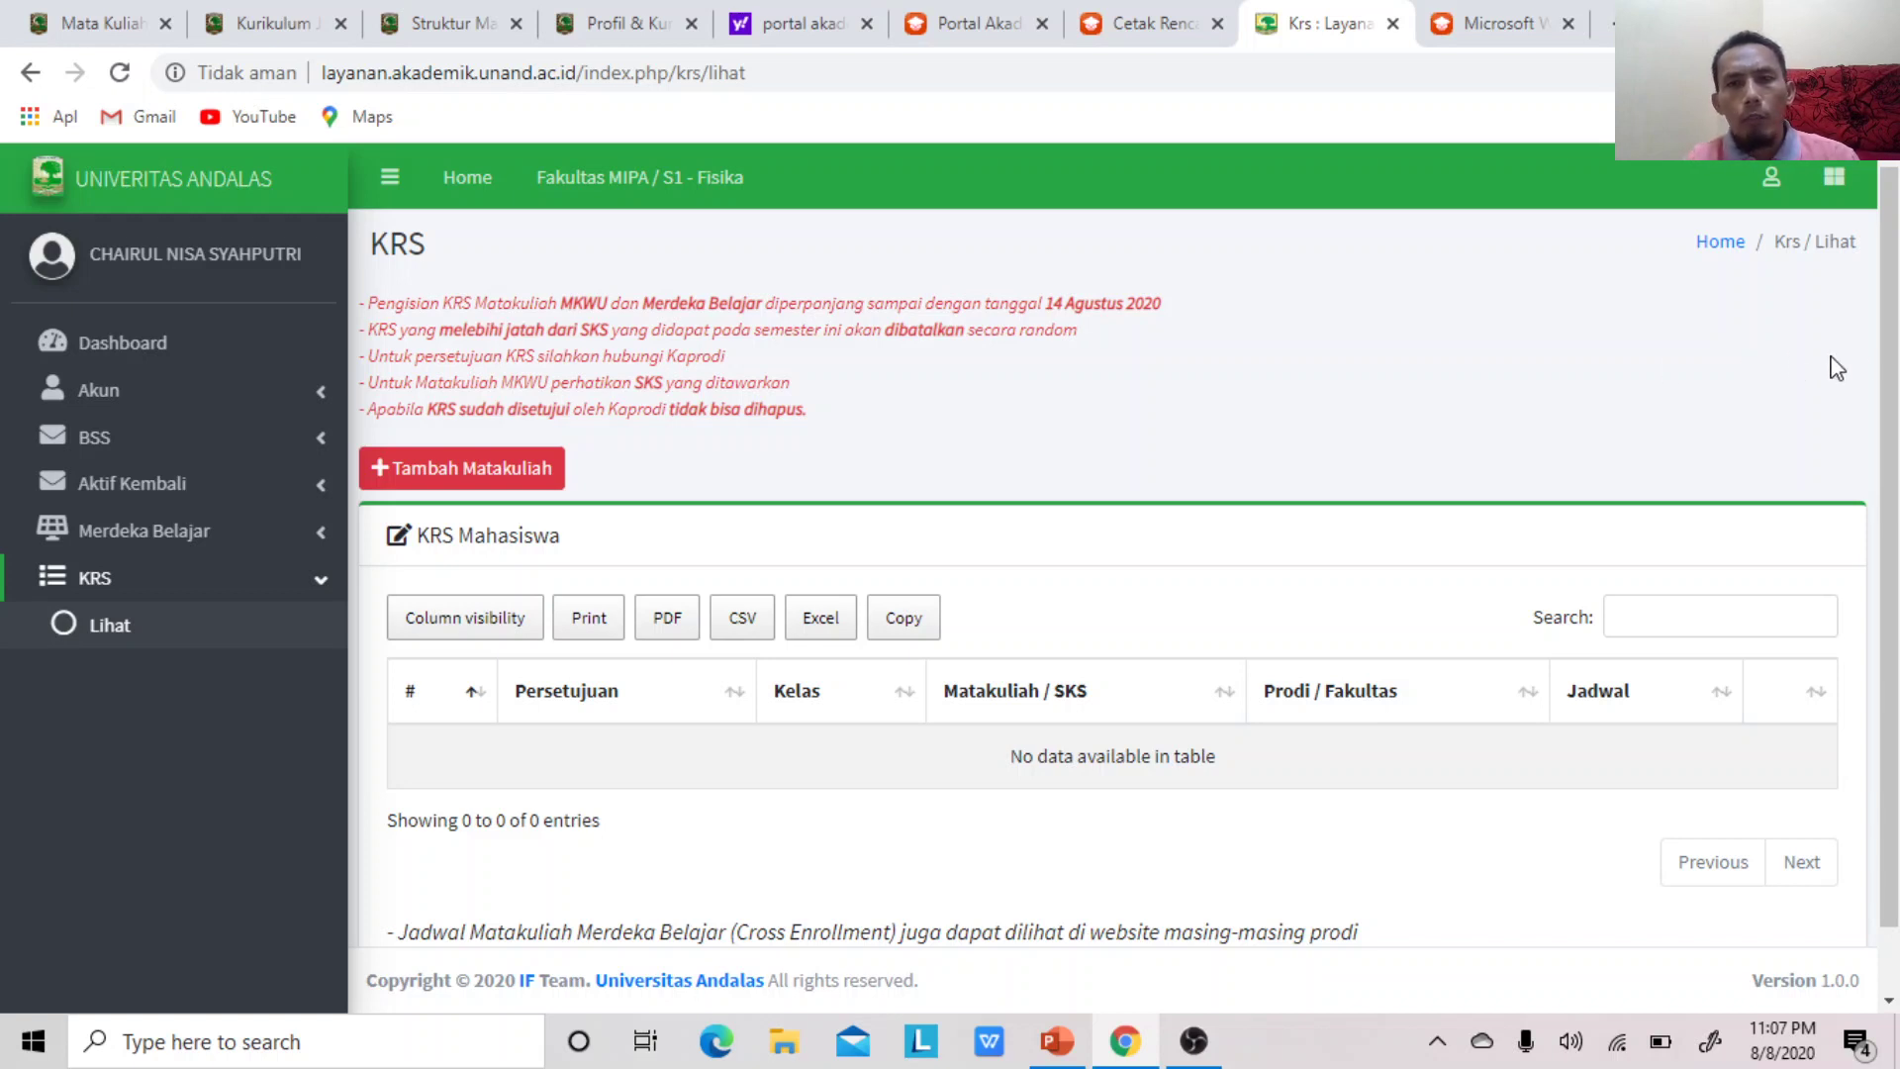
Look over the SIPENA KRS page, return to the dashboard and highlight its web address
scroll(1890, 361, down, 2)
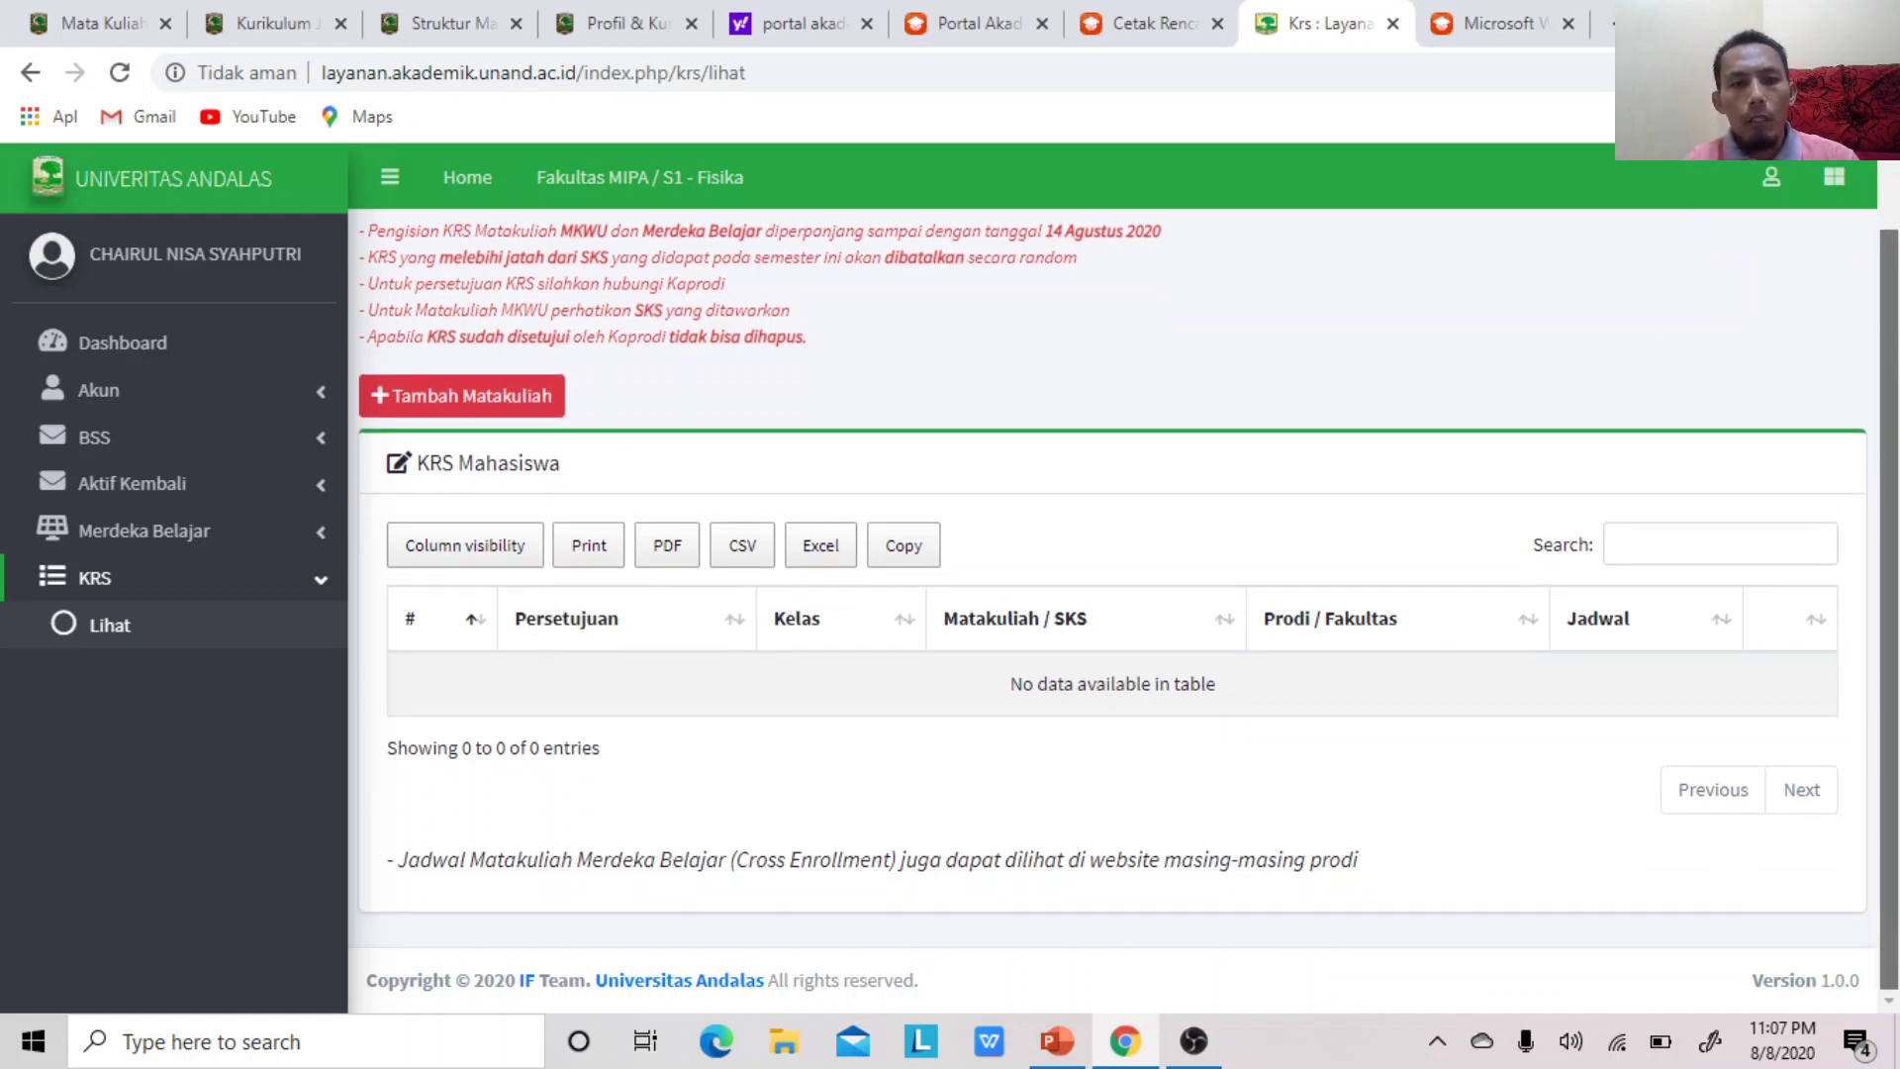
scroll(1891, 361, up, 2)
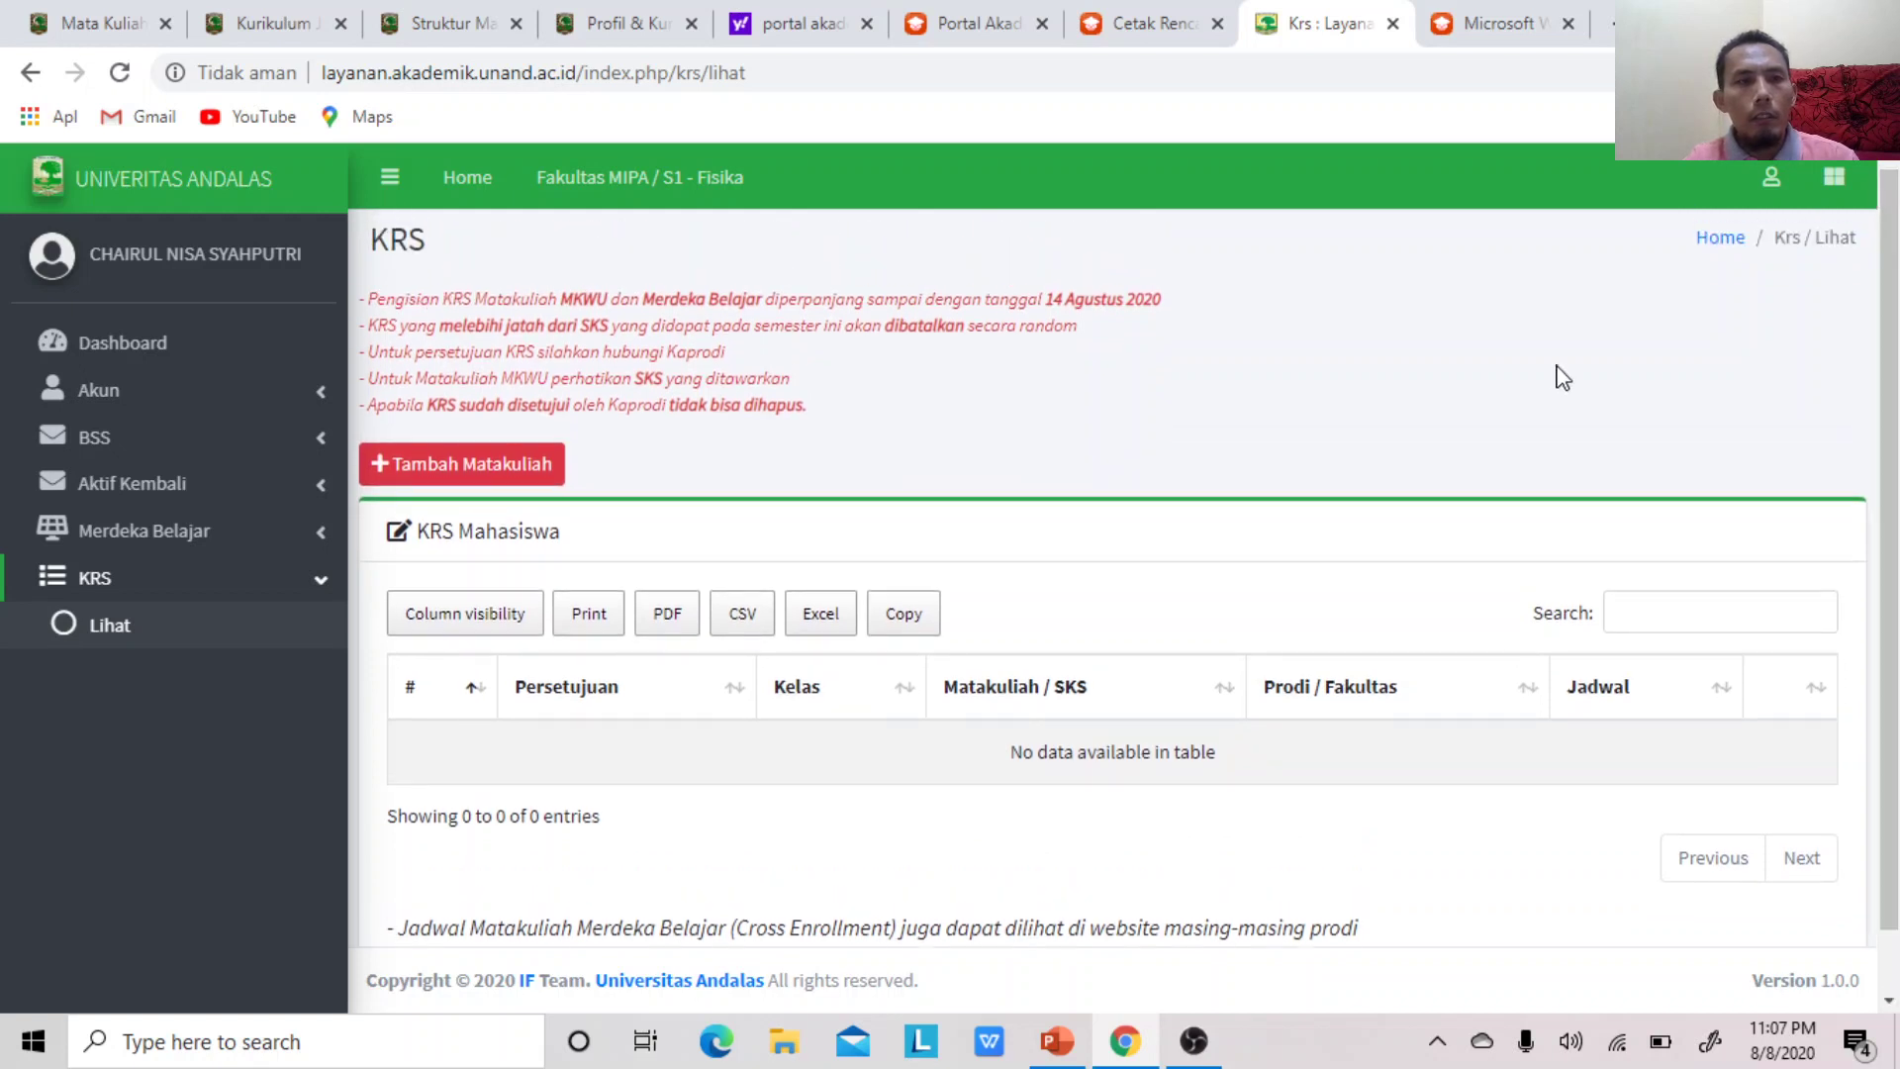
click(100, 188)
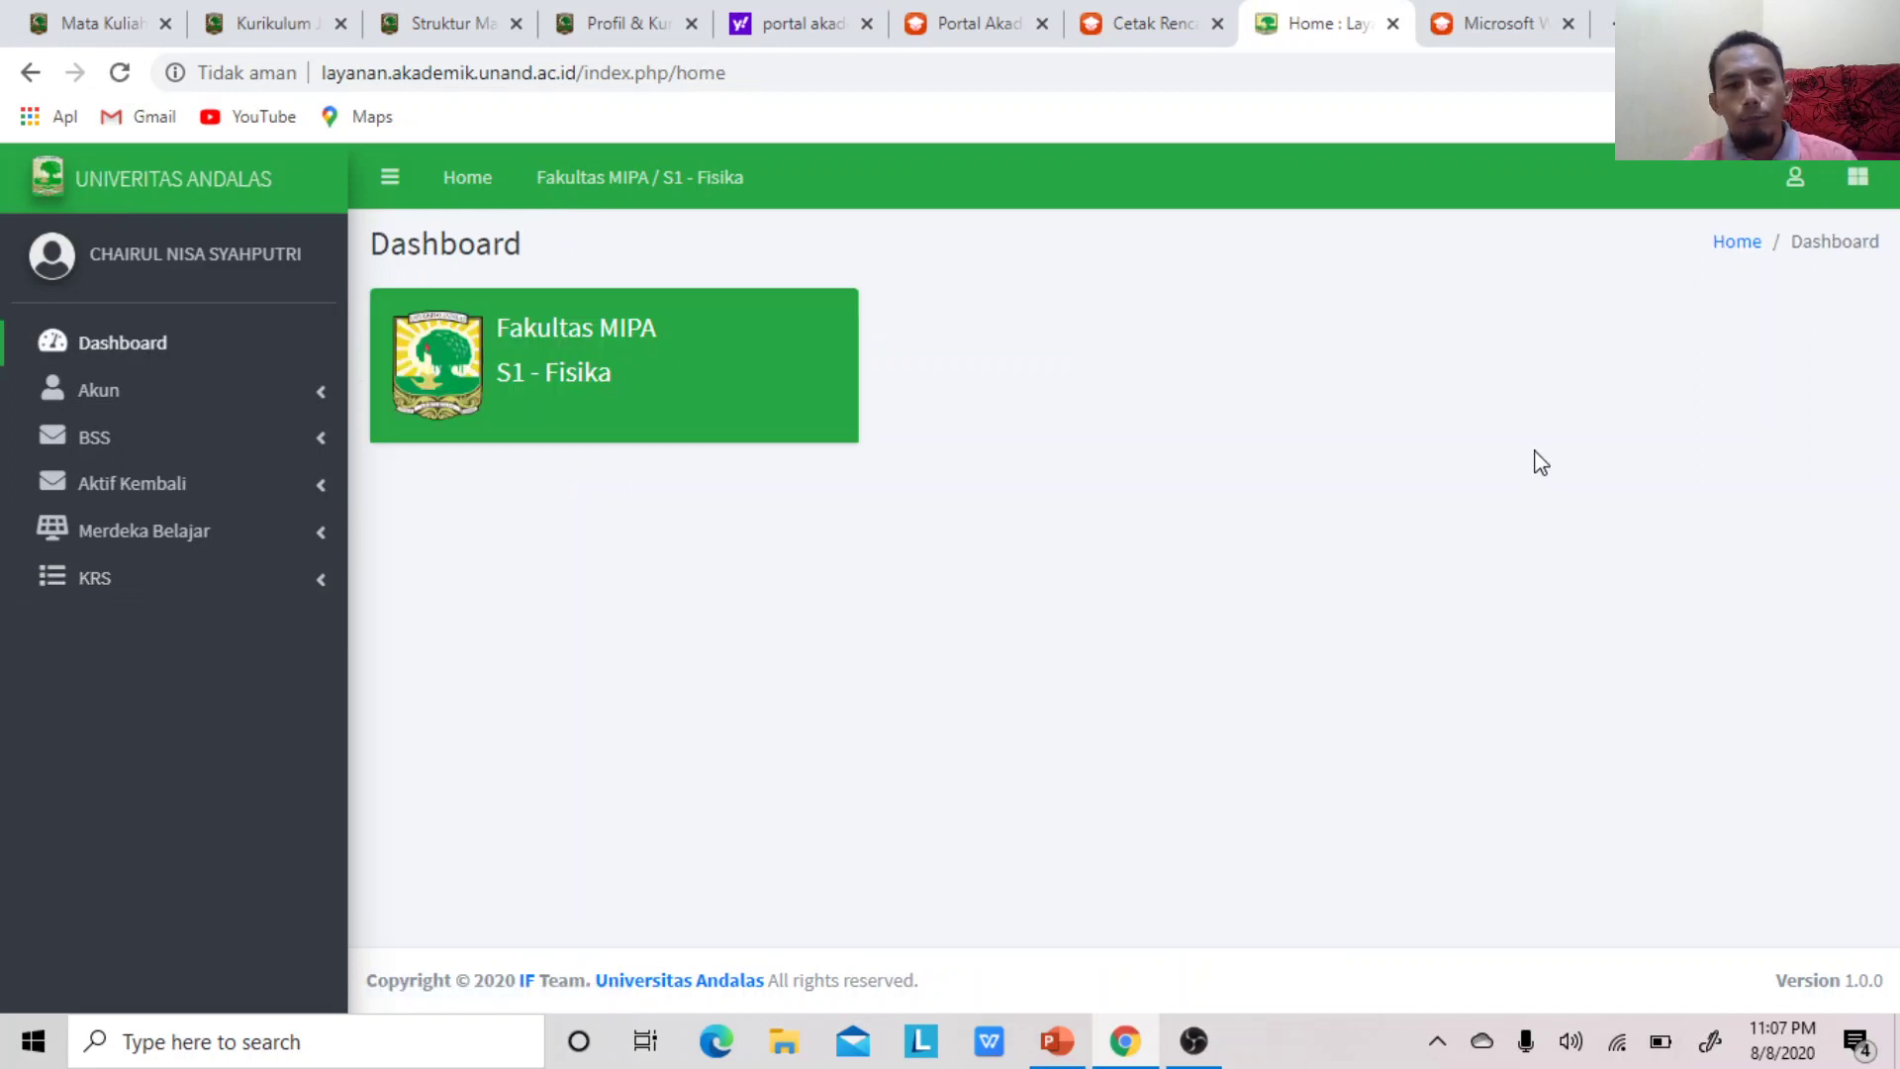
click(164, 344)
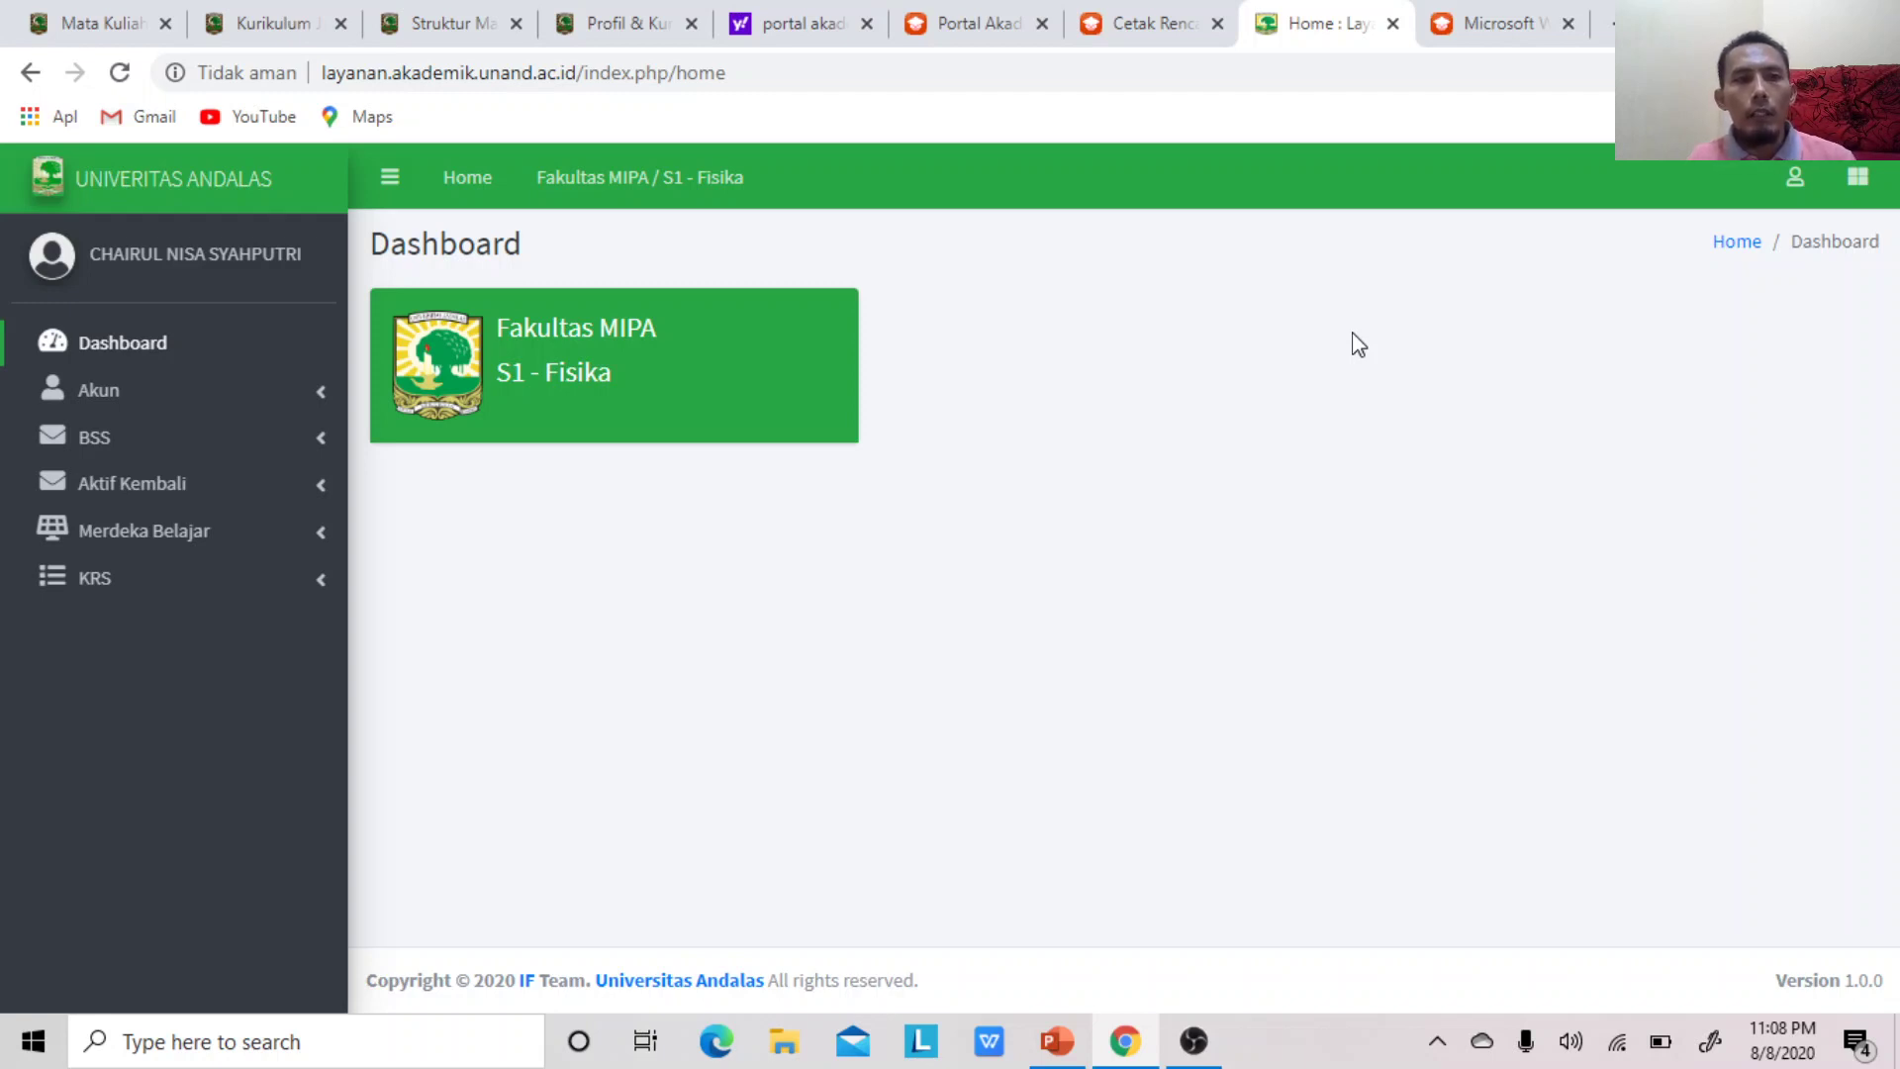
click(1003, 80)
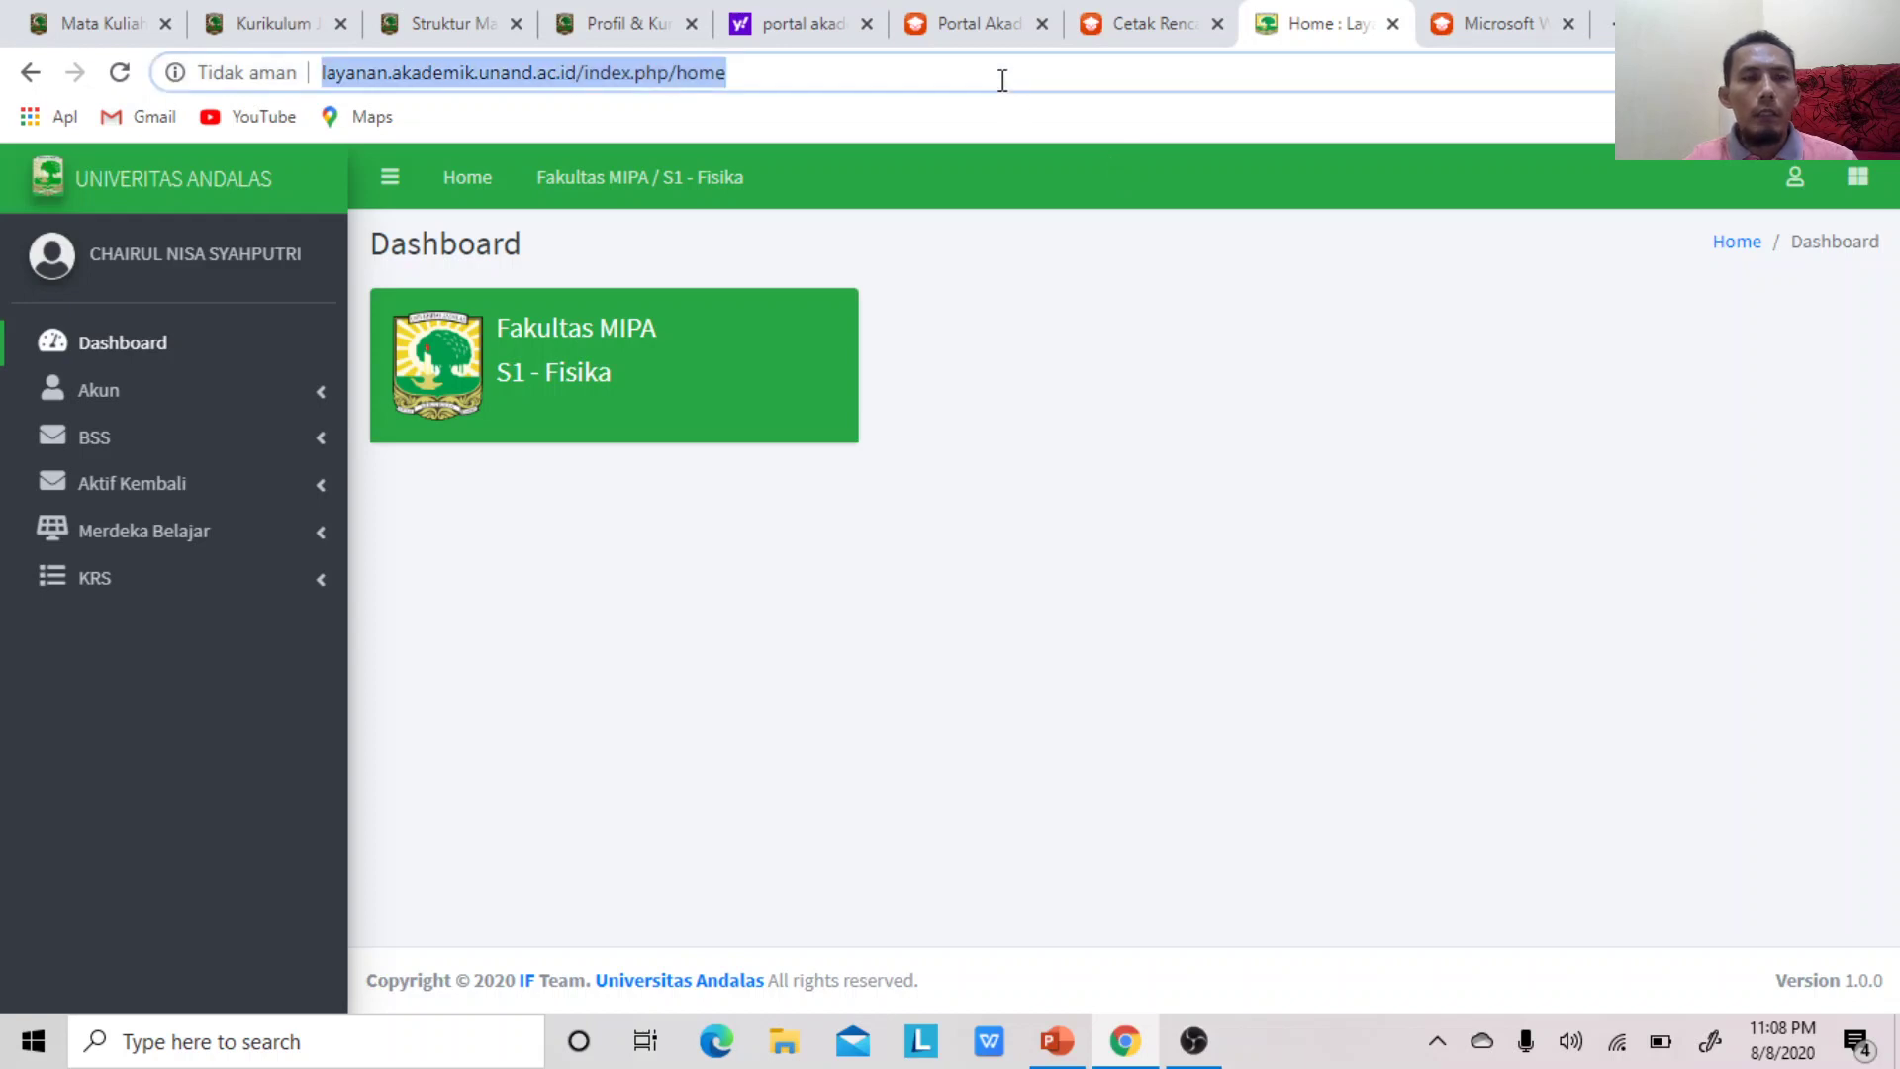